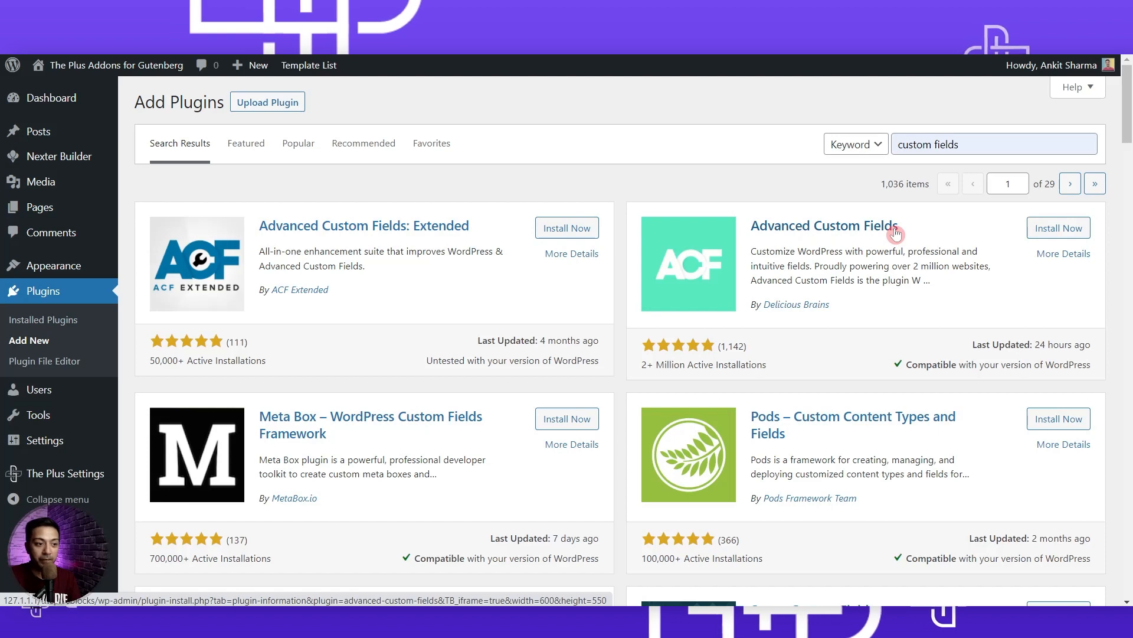
Install and activate the Advanced Custom Fields plugin by Delicious Brains.
left_click(1058, 227)
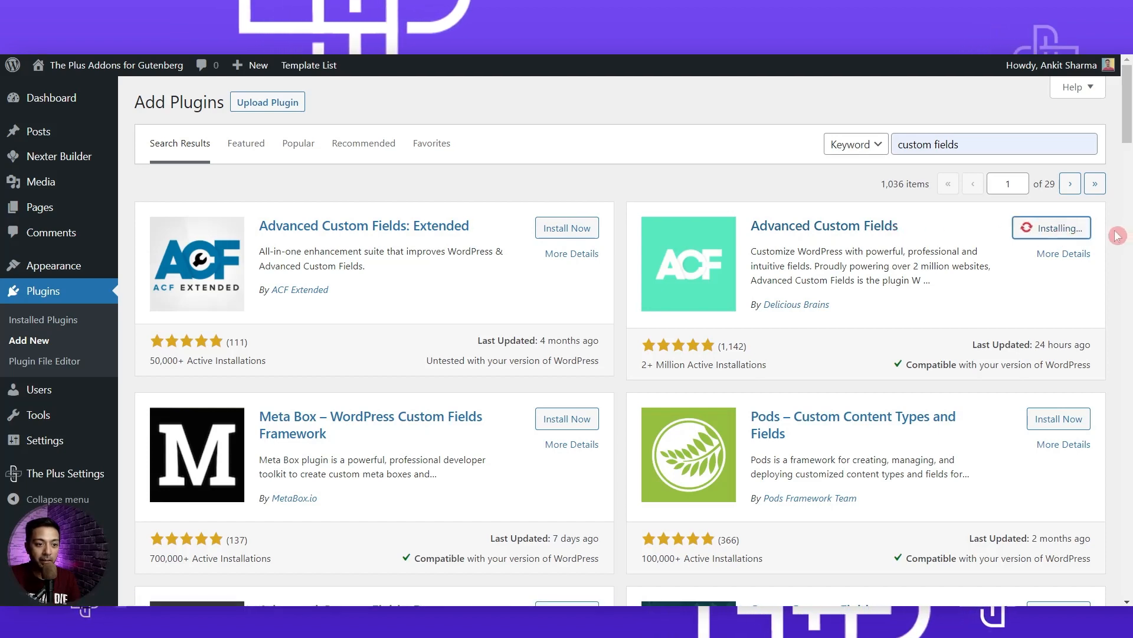
left_click(1061, 230)
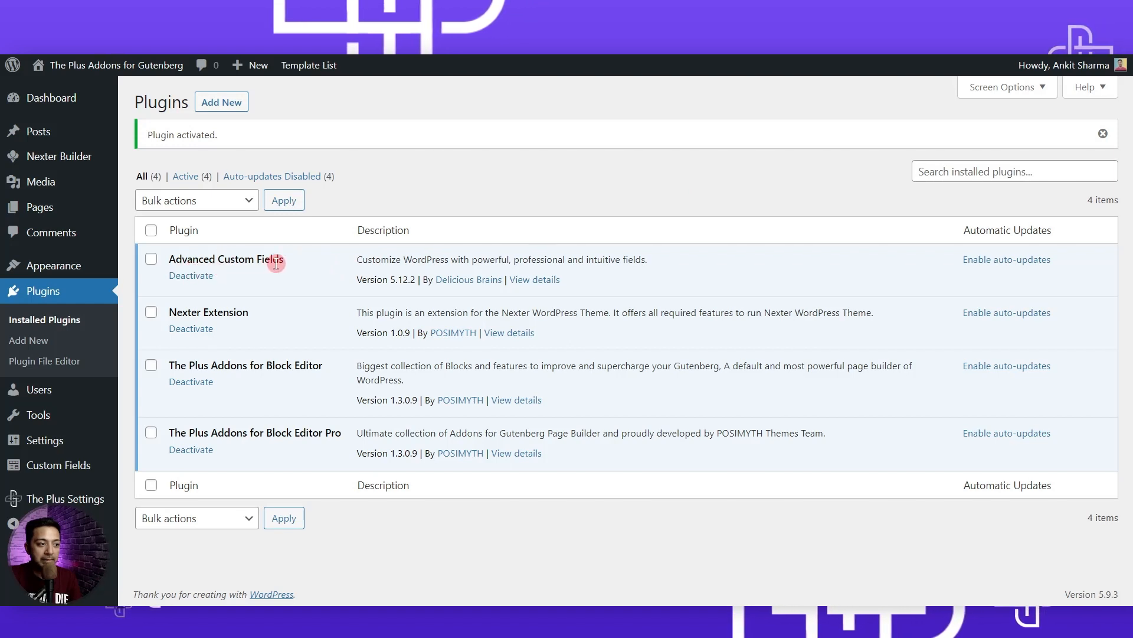
mouse_move(49, 472)
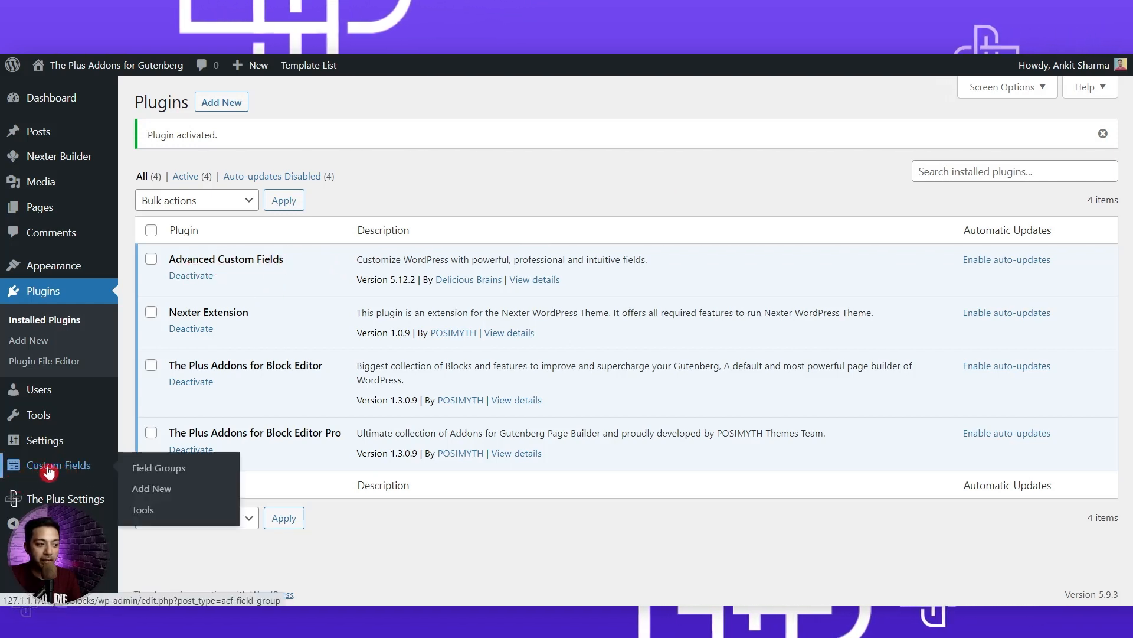
Search the new plugins for "CPT UI", then install and activate Custom Post Type UI.
left_click(29, 343)
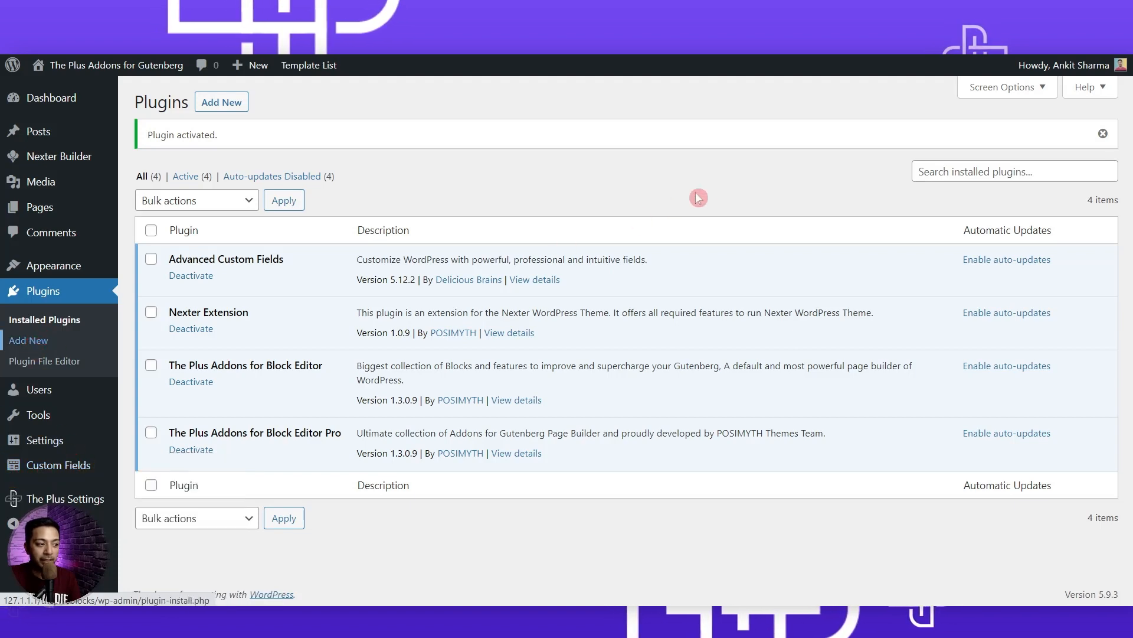
left_click(935, 148)
type("CPT UI")
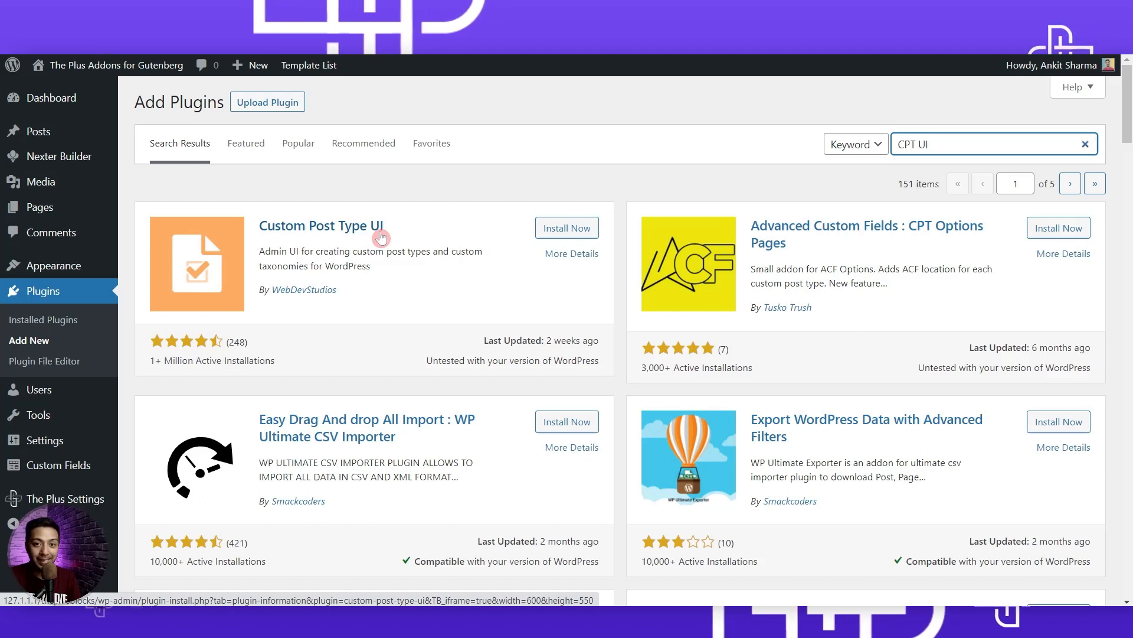
left_click(544, 235)
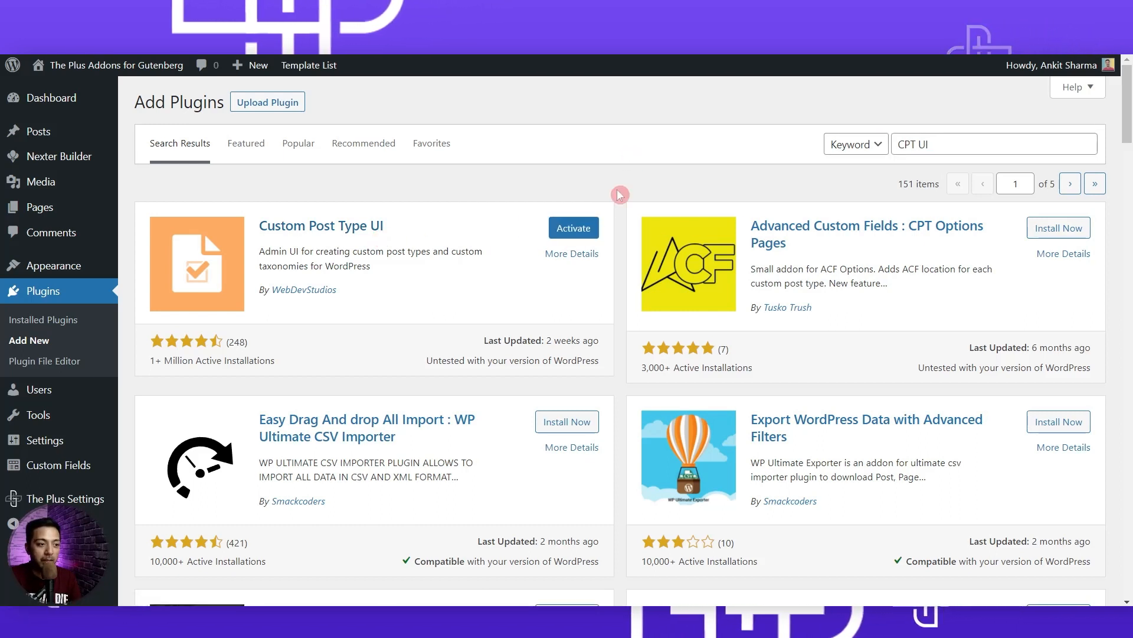
left_click(572, 229)
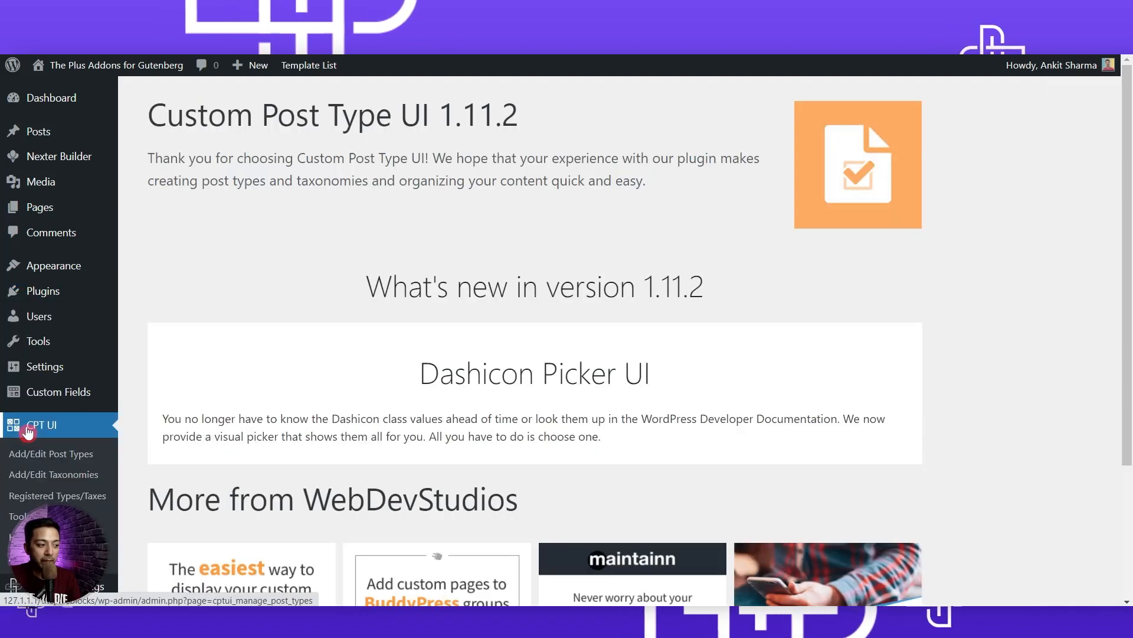
Start a new custom post type with slug "property", plural label "Properties" and singular label "Property".
left_click(28, 433)
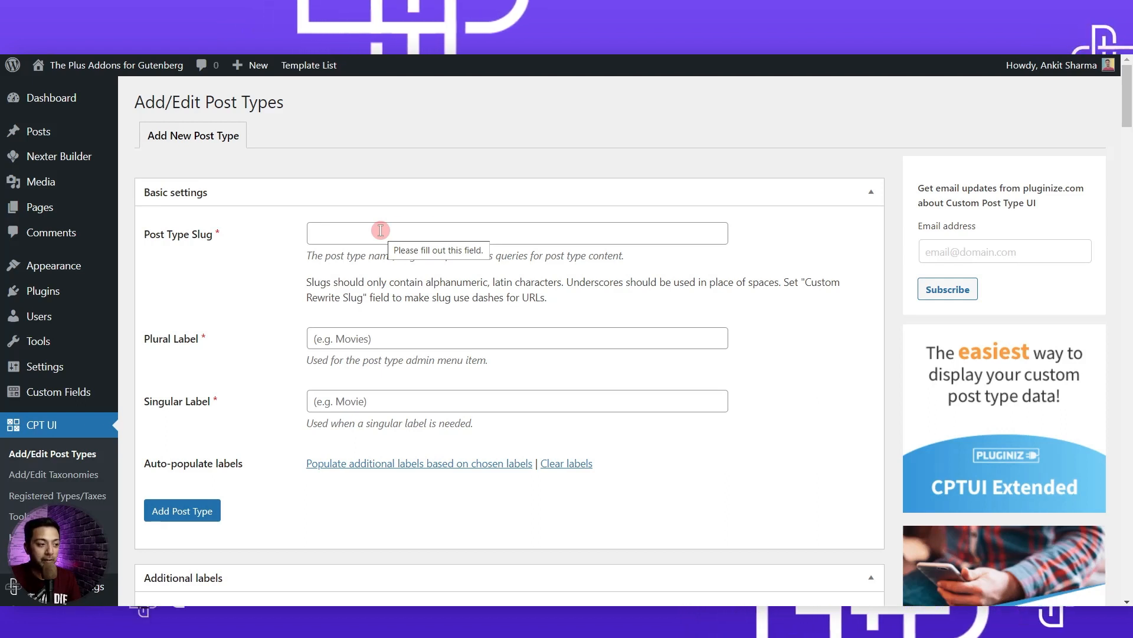
left_click(548, 229)
type("property")
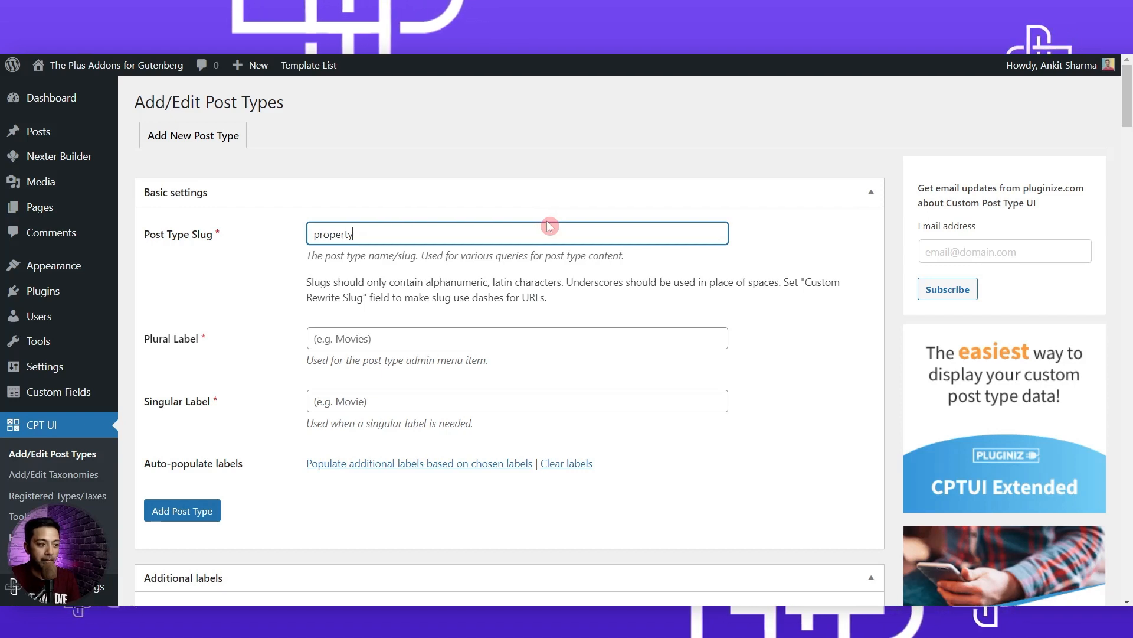
key("Tab")
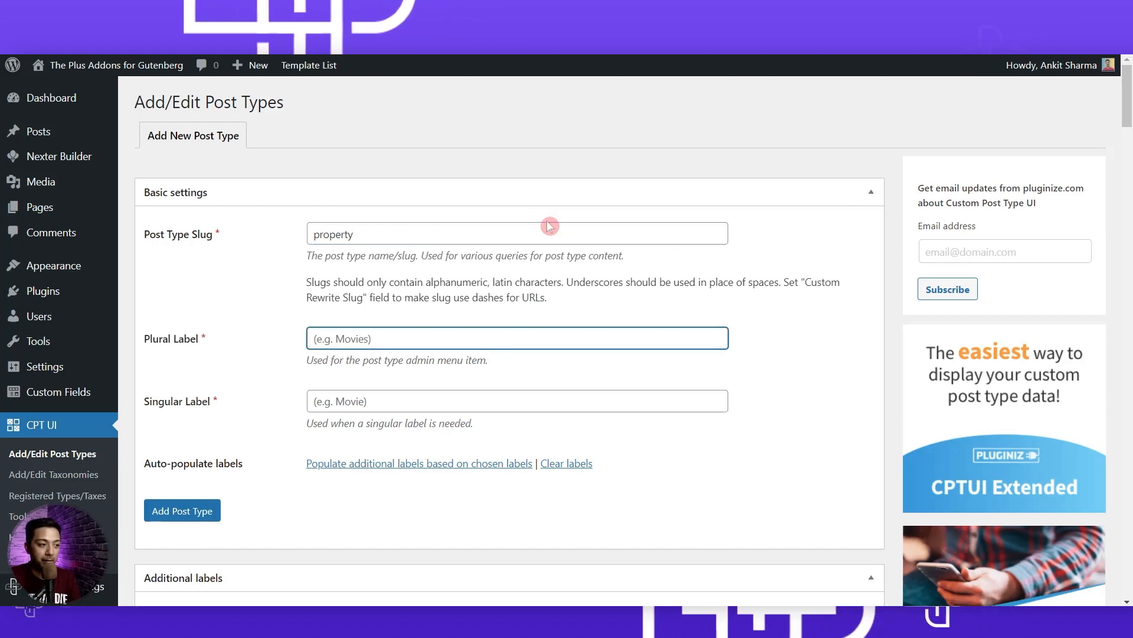
type("Properties")
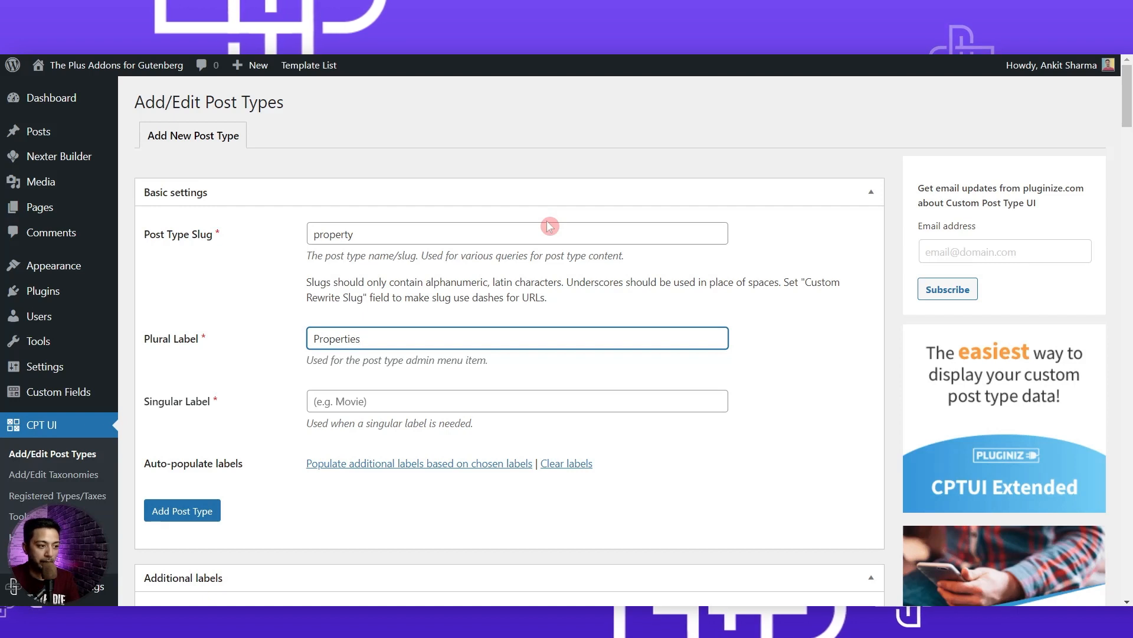
key("Tab")
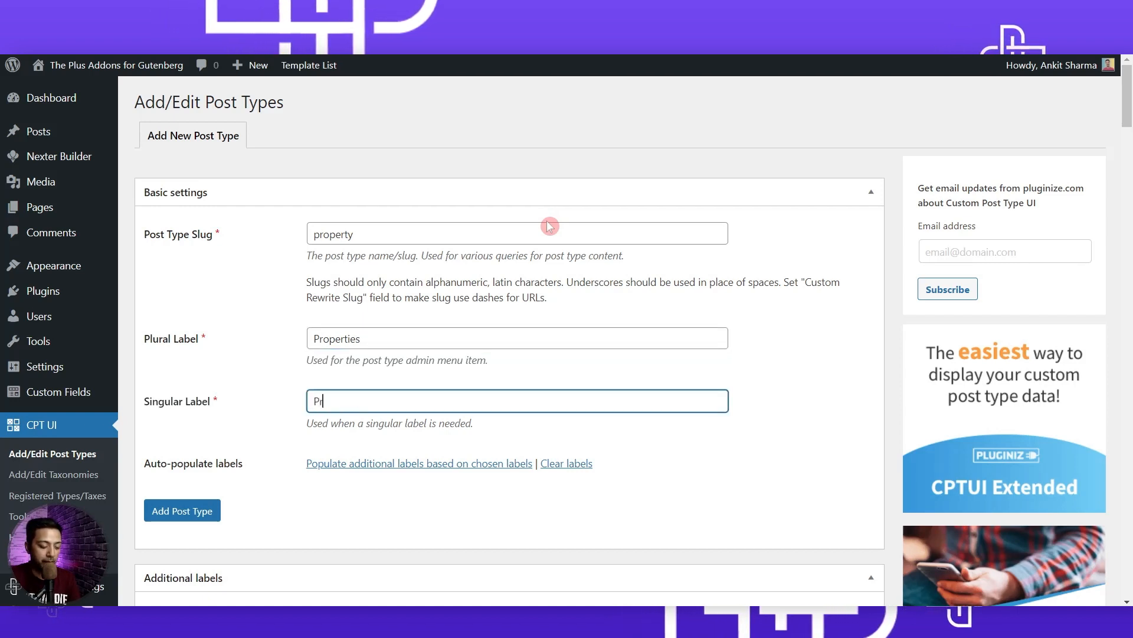
Set the post type's menu icon to the building dashicon, found by searching for "build".
scroll(546, 221, "down", 3)
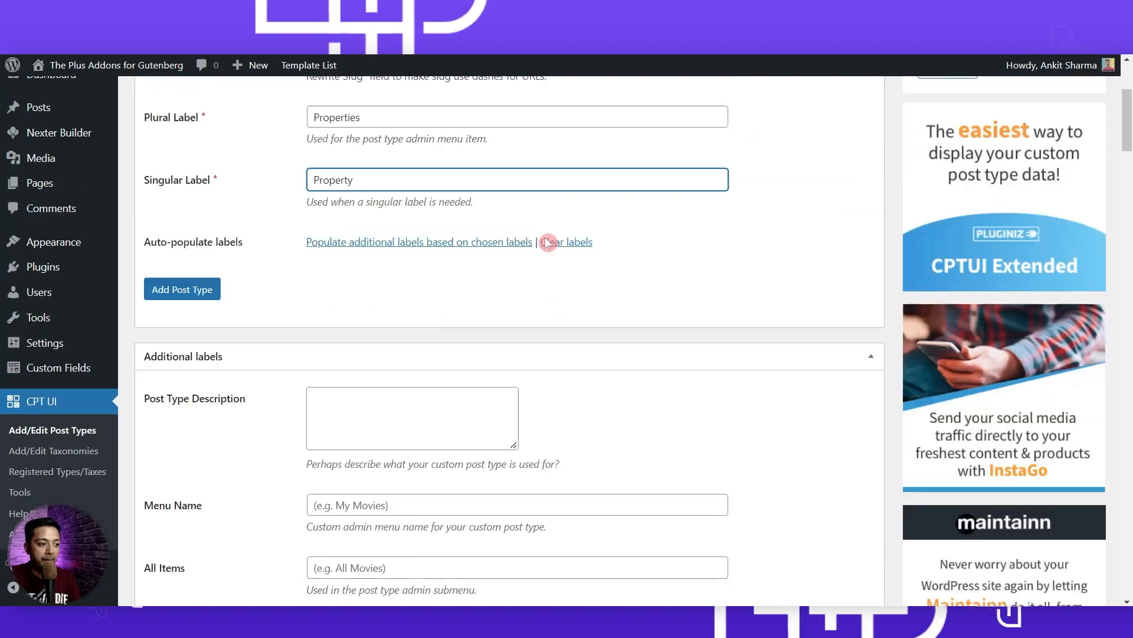
scroll(244, 322, "down", 20)
scroll(244, 322, "down", 4)
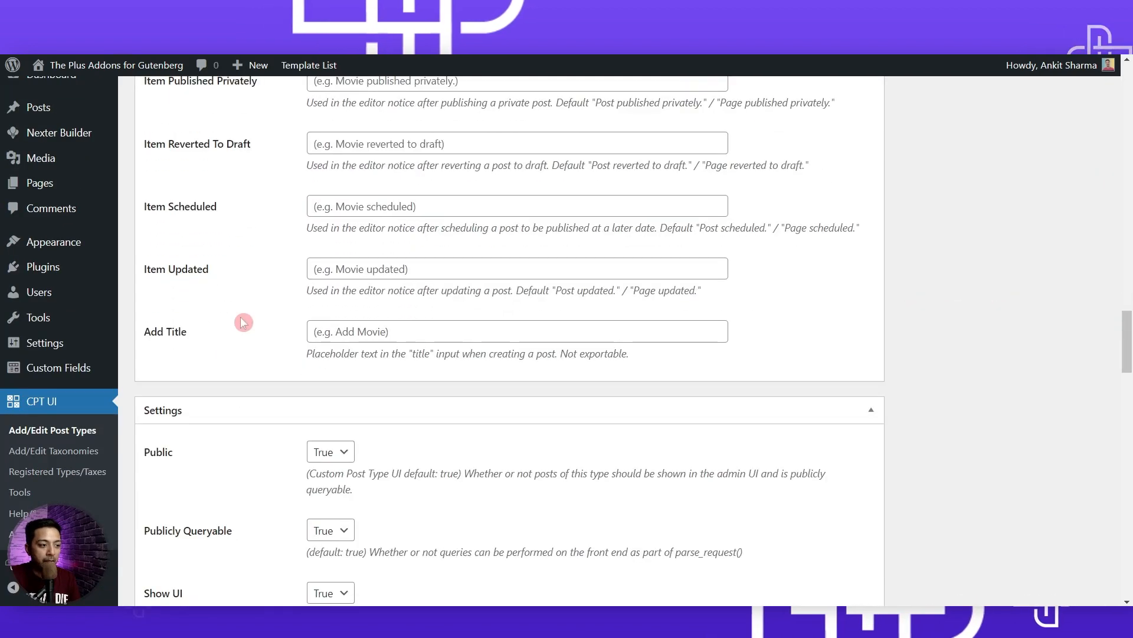
scroll(243, 322, "down", 4)
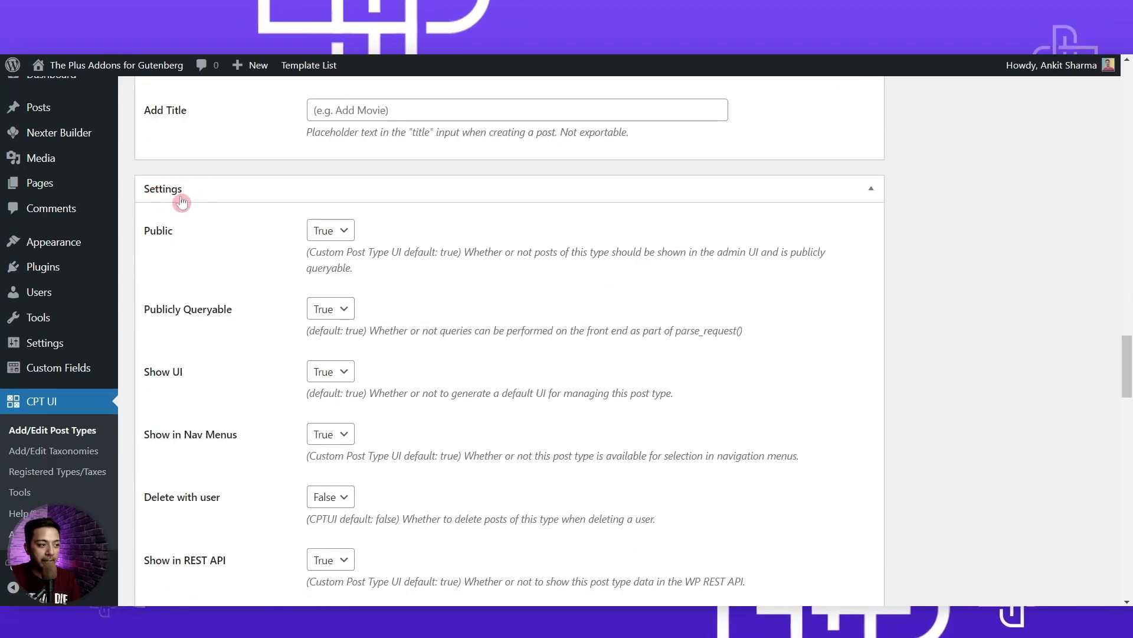
scroll(329, 407, "down", 15)
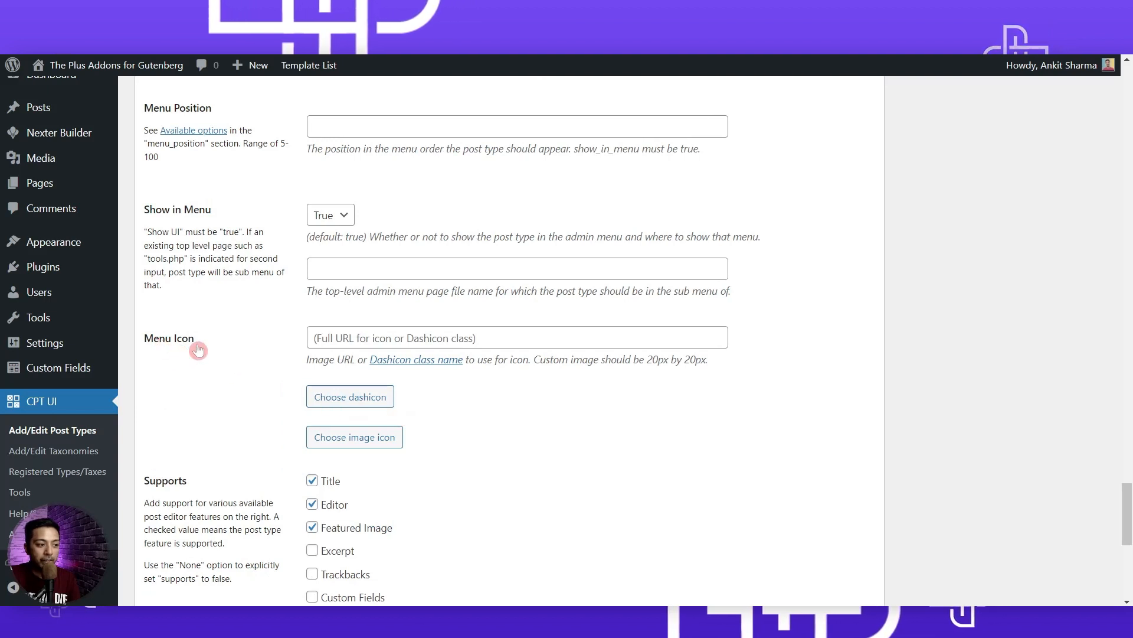
left_click(353, 398)
type("build")
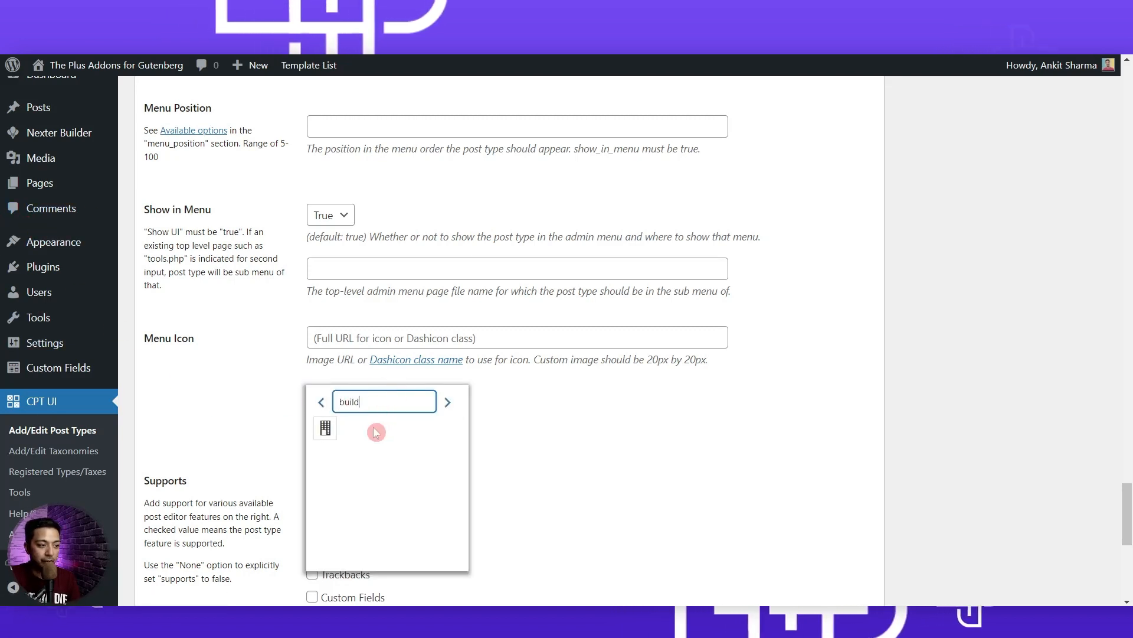
left_click(325, 429)
Enable the Categories (WP Core) taxonomy for the post type and add the post type.
scroll(680, 454, "down", 1)
scroll(681, 453, "down", 1)
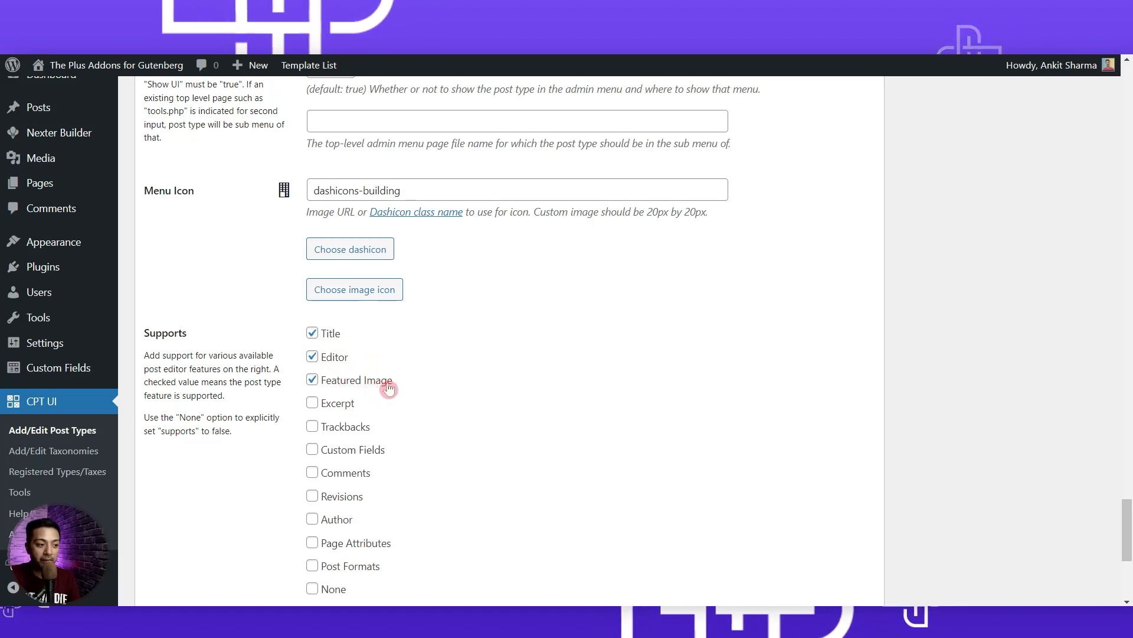
scroll(392, 387, "down", 1)
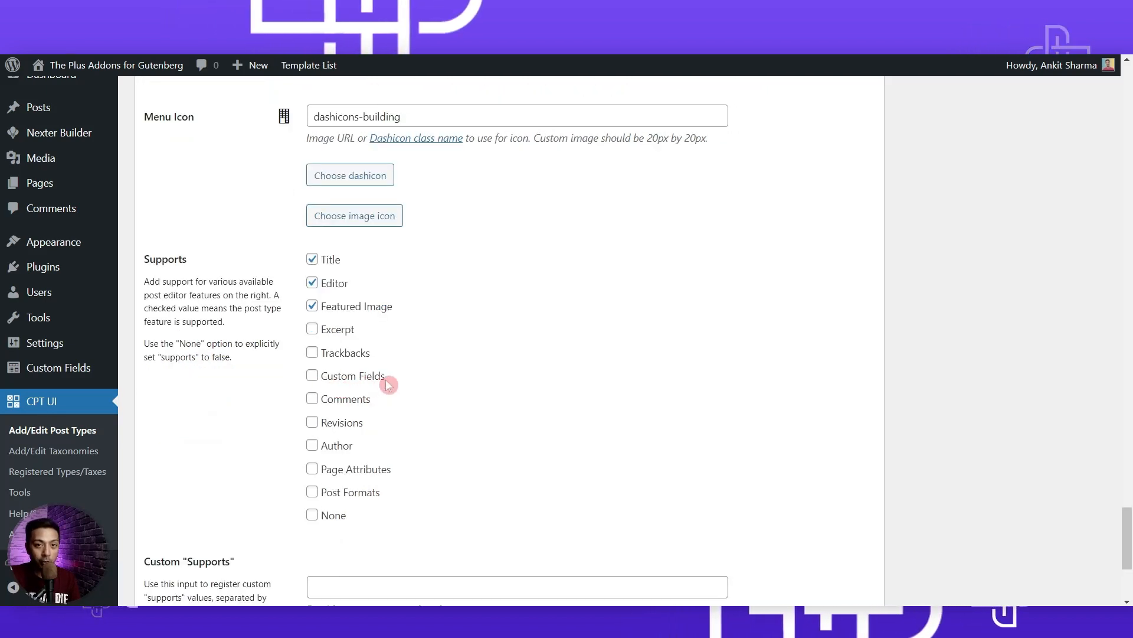
mouse_move(74, 373)
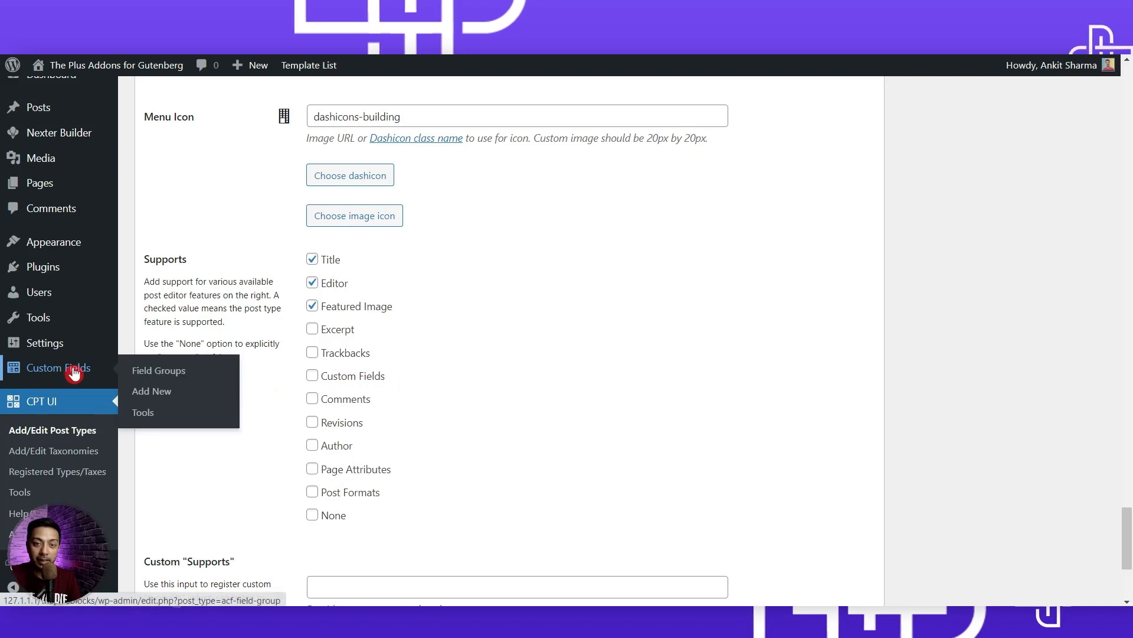
scroll(676, 367, "down", 3)
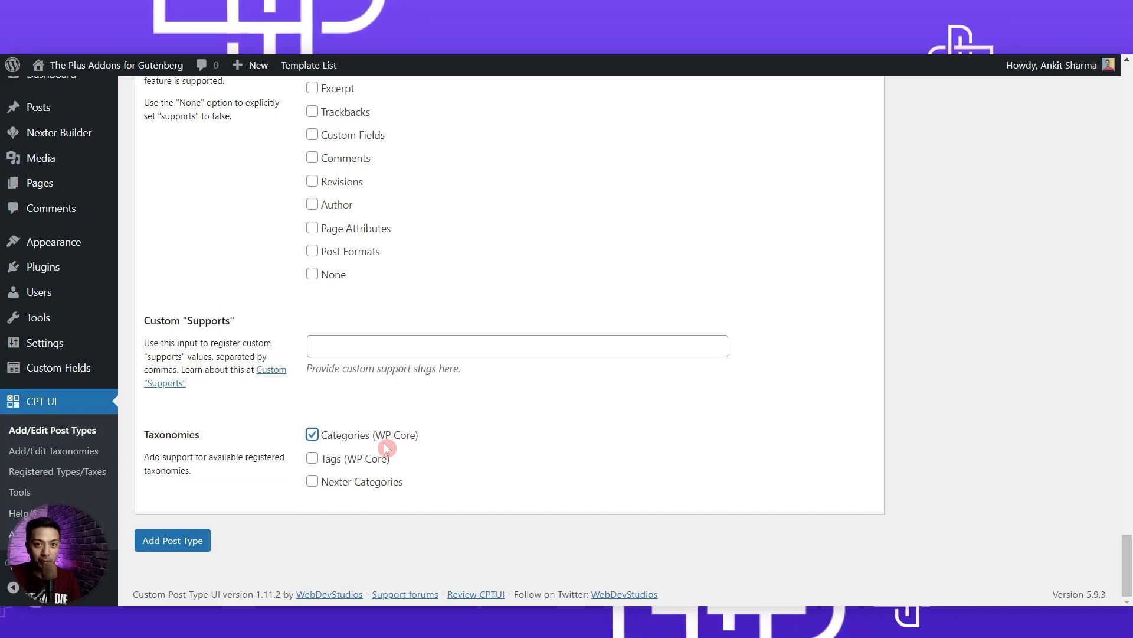
left_click(156, 548)
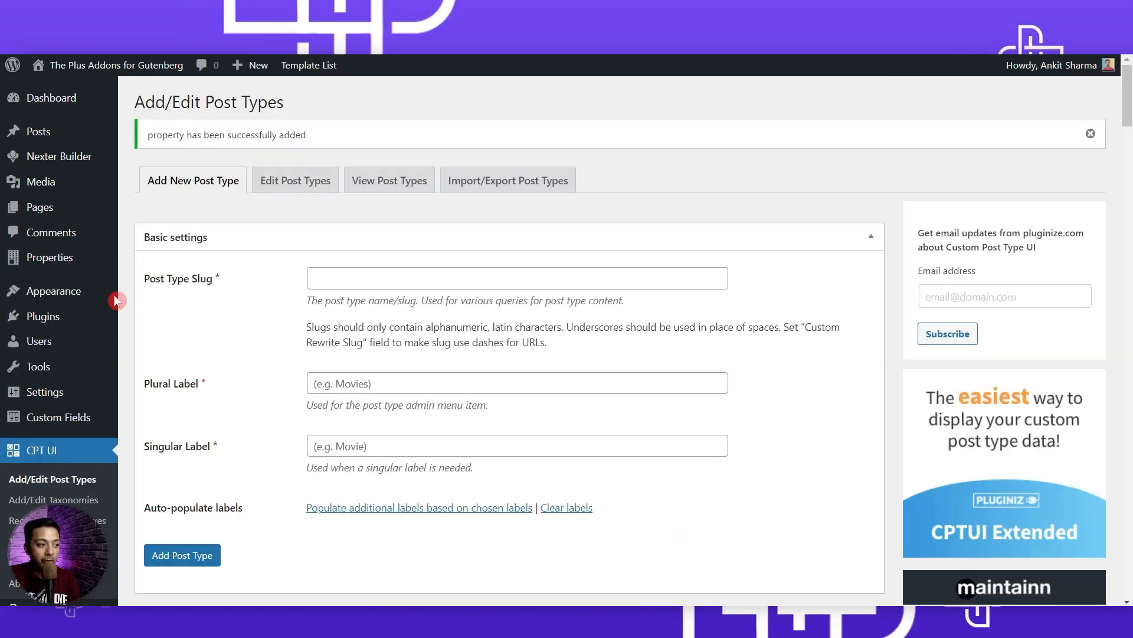
Create a new custom field group titled "Property items".
mouse_move(47, 268)
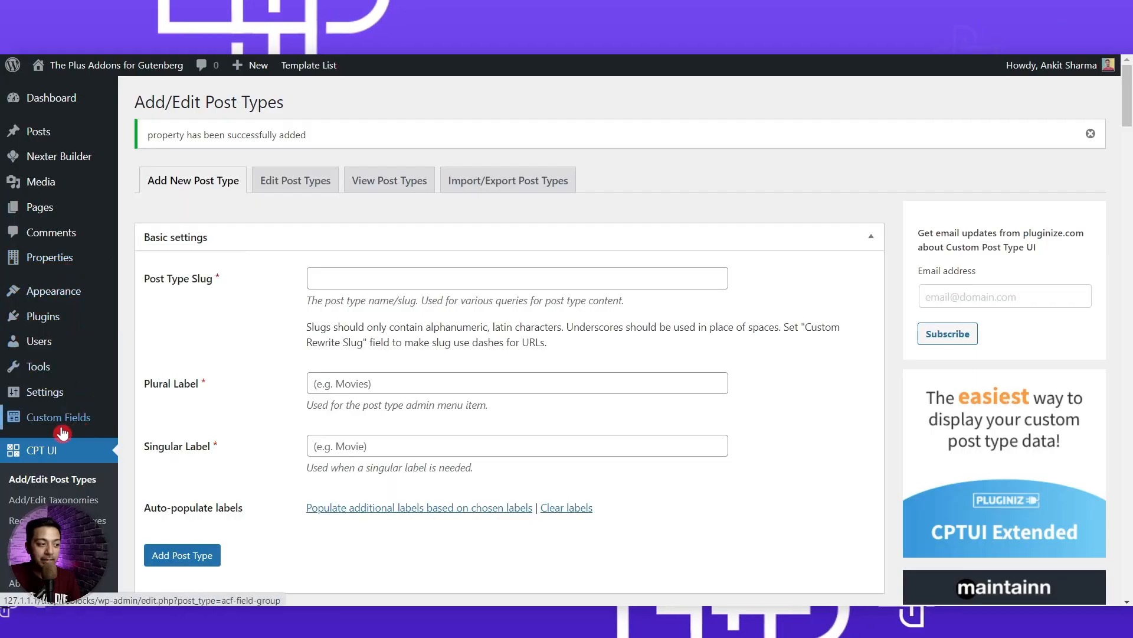
mouse_move(53, 425)
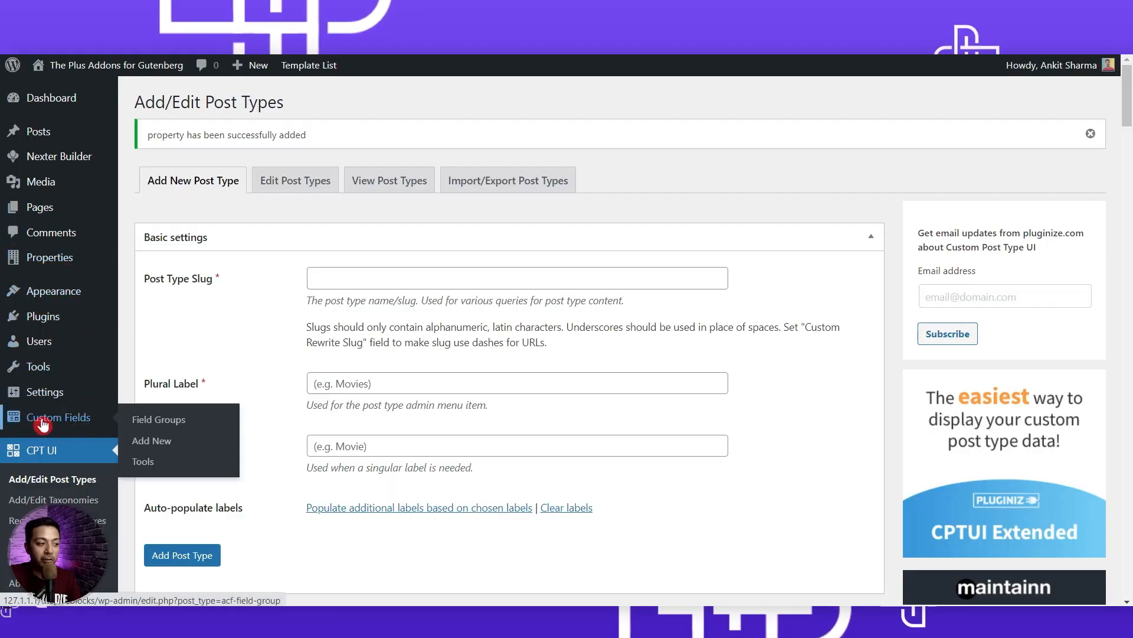
left_click(65, 423)
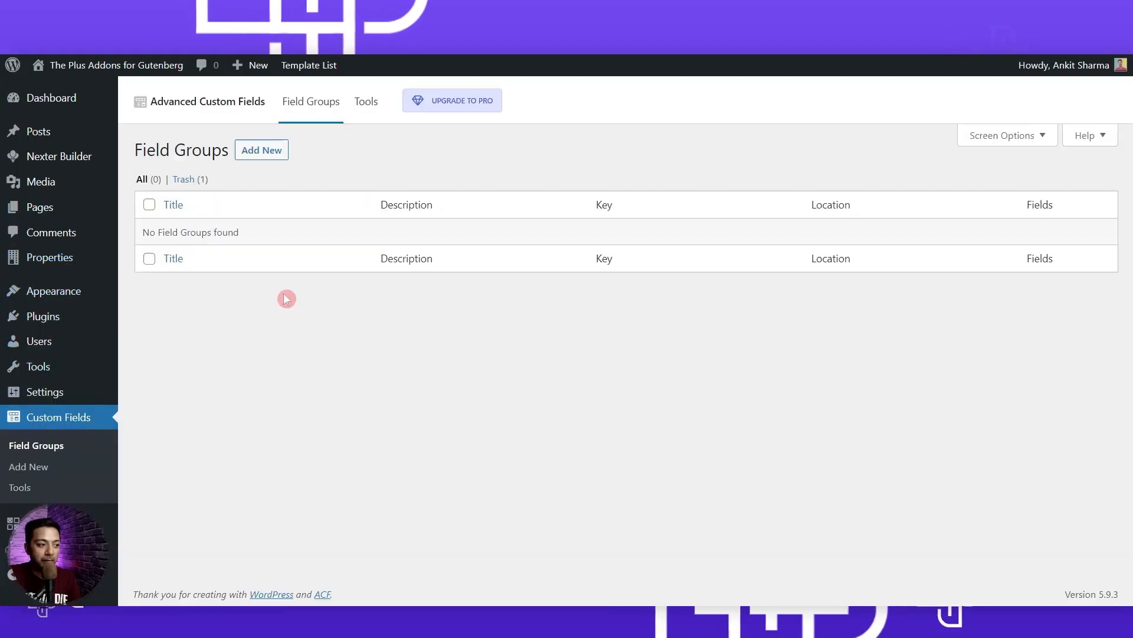
left_click(265, 155)
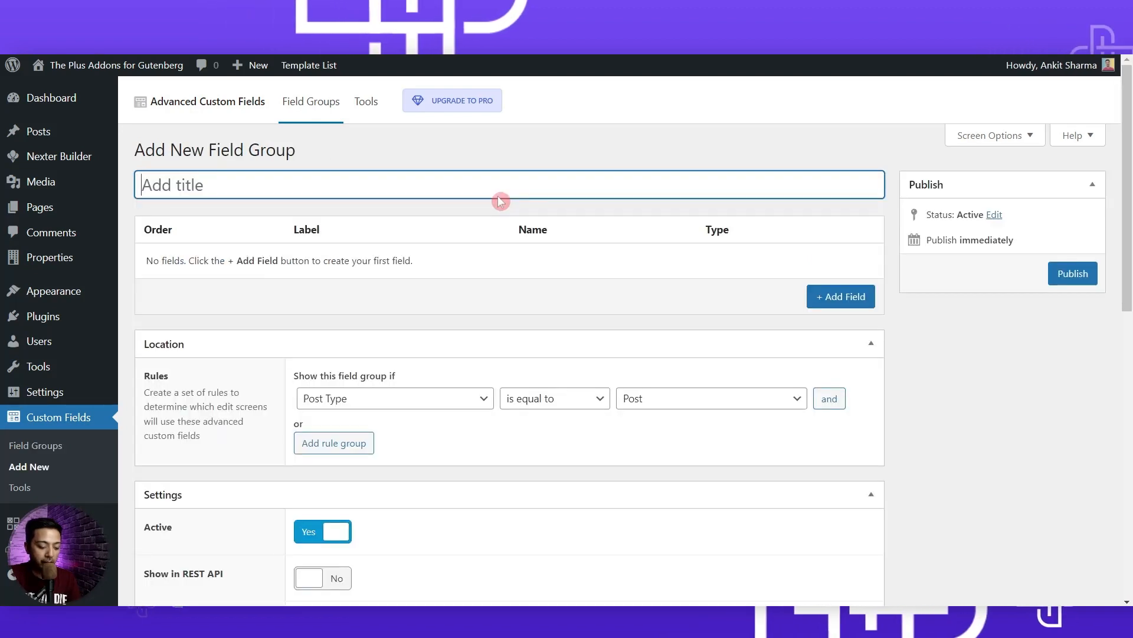
type("Property items")
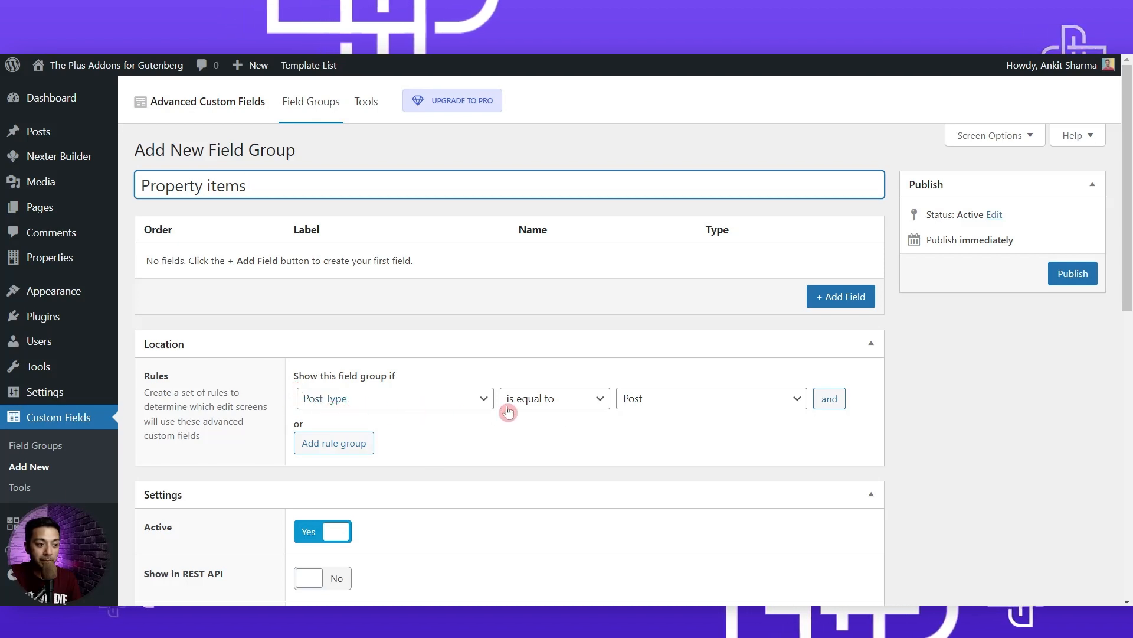
Set the field group's location rule to show when Post Type is equal to Property.
left_click(736, 407)
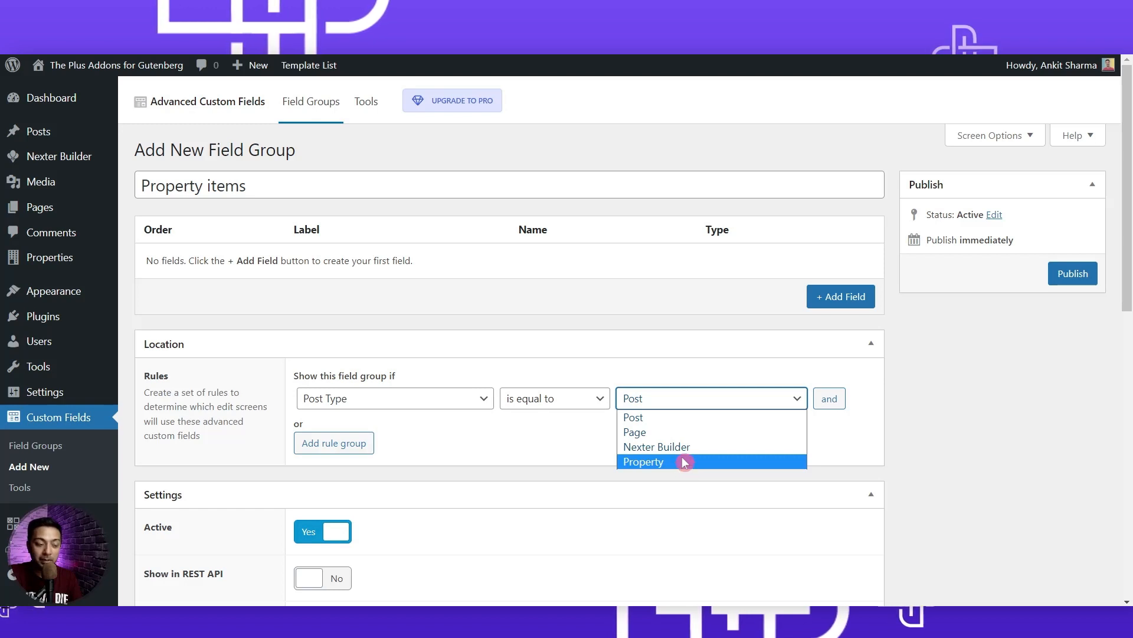
left_click(653, 460)
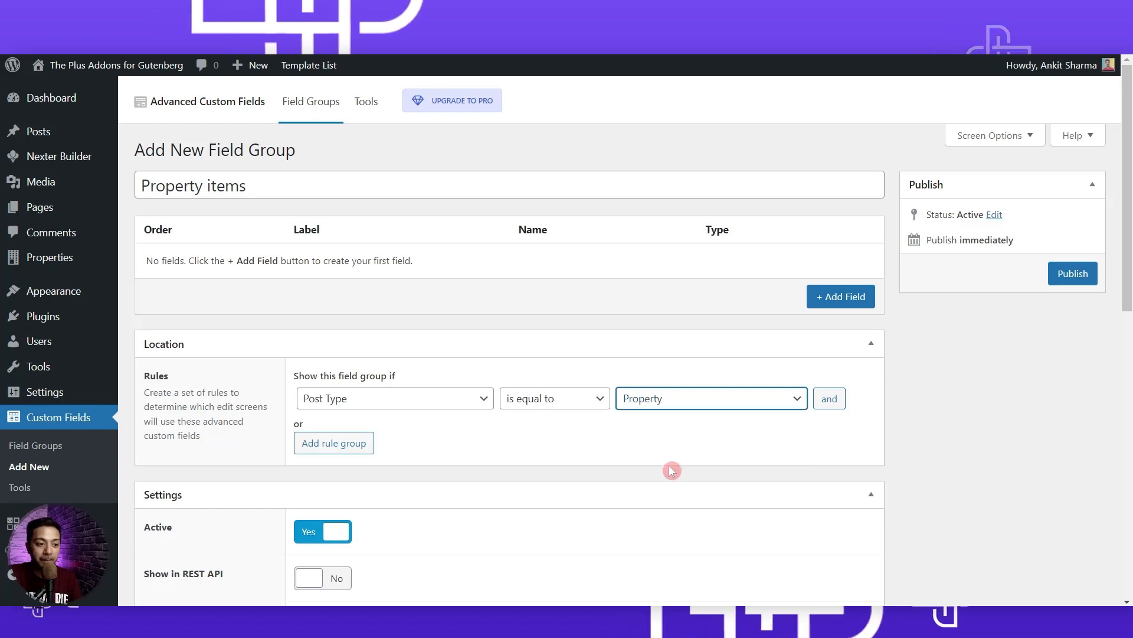
left_click(907, 441)
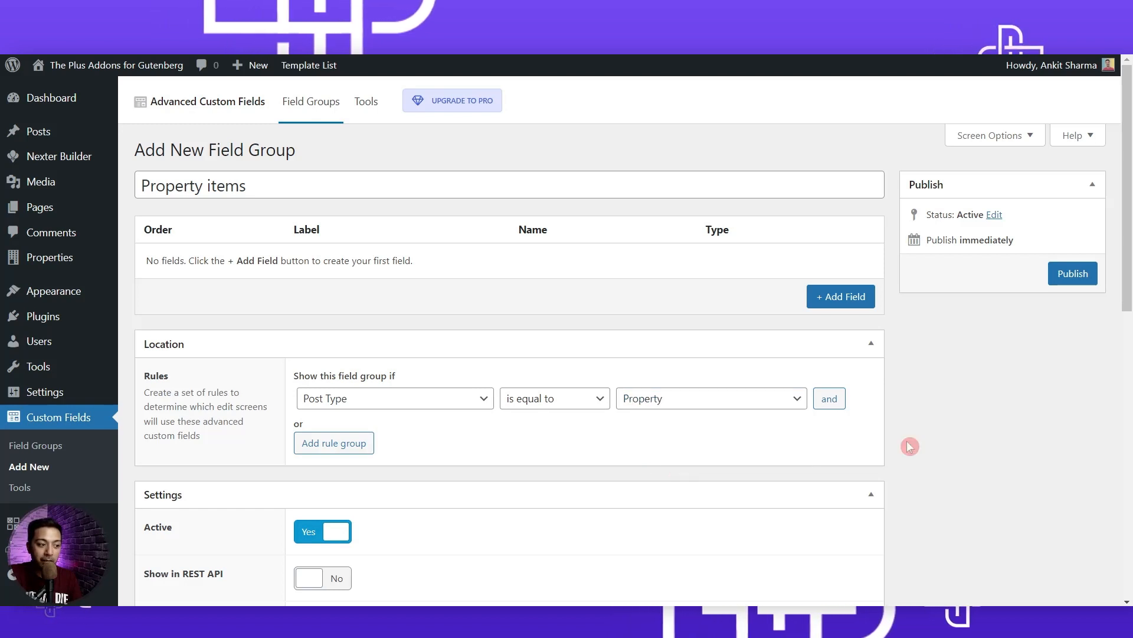
Add a field labelled "Rent of the property" to the group and set its field type to Number.
left_click(840, 298)
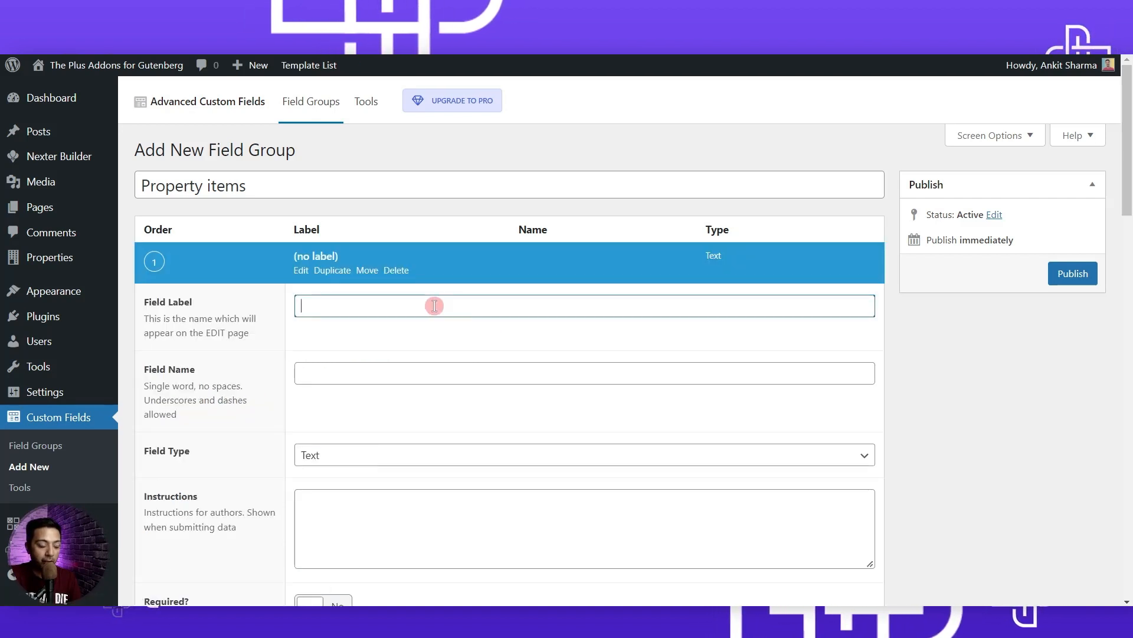
type("Rent of the property")
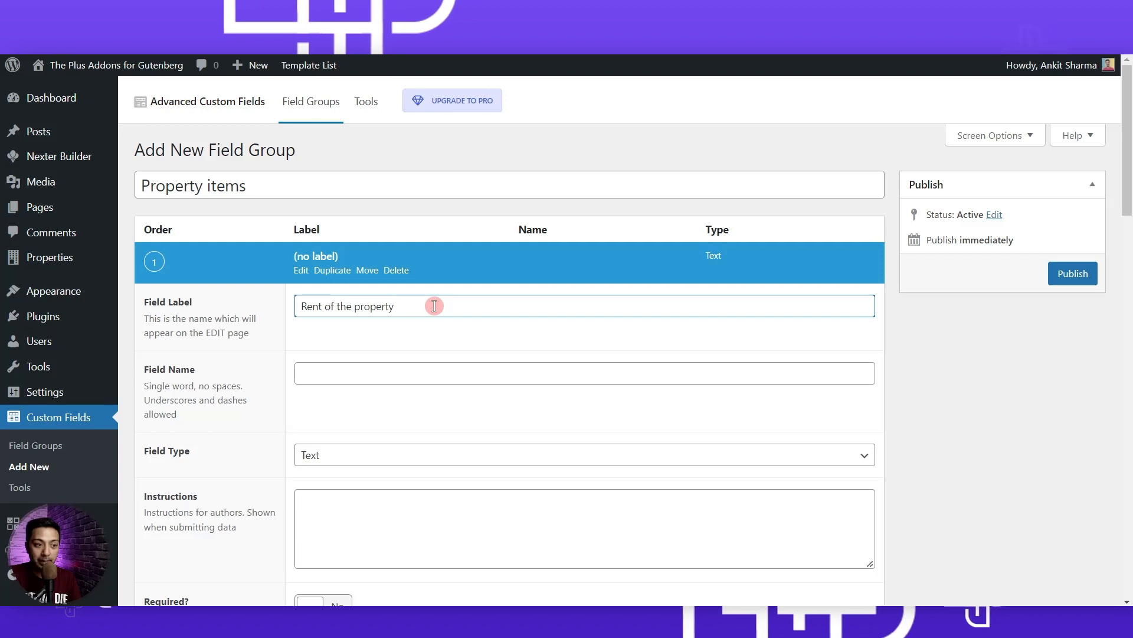
key("Tab")
scroll(434, 321, "down", 2)
left_click(367, 307)
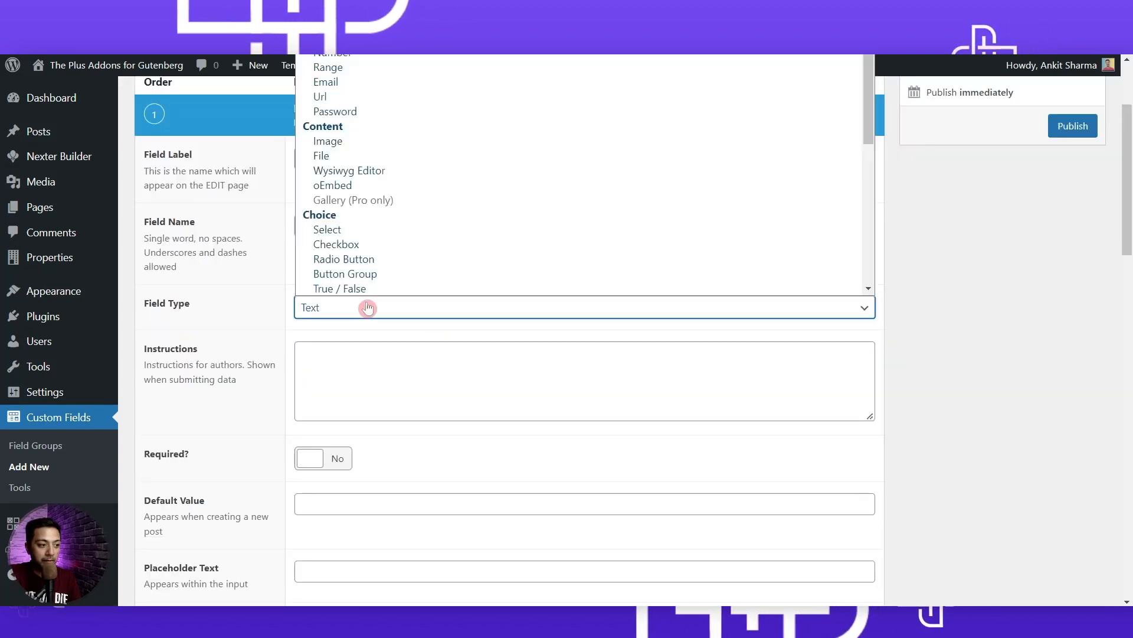
key("Down")
key("Down")
key("Return")
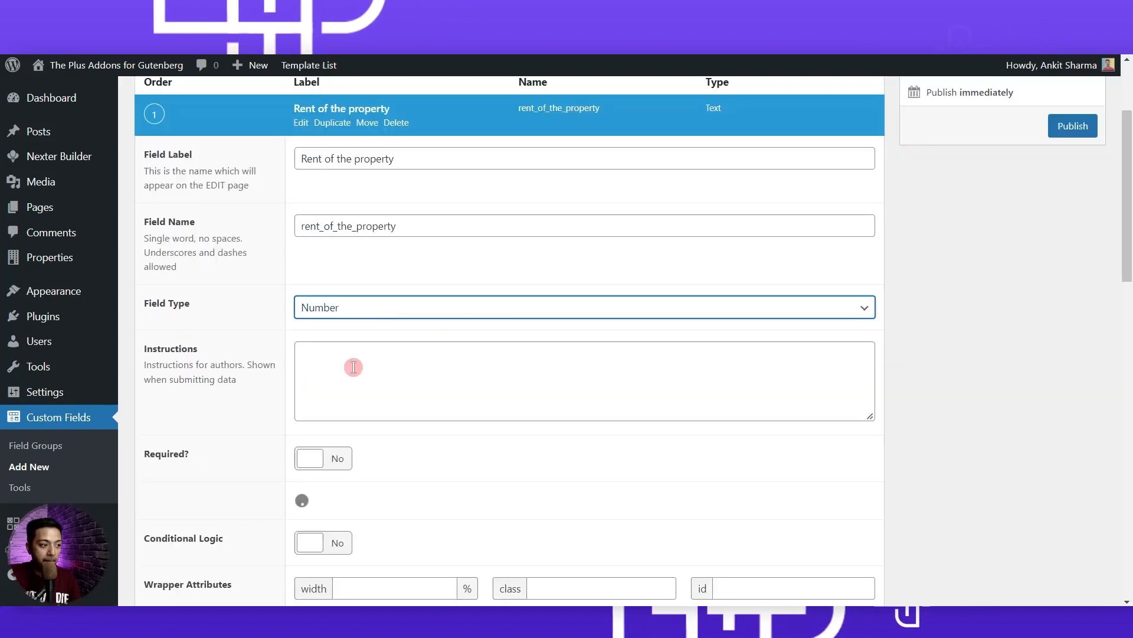
Set the rent field's instructions to "Enter the rent price for the property" and make the field required.
left_click(362, 366)
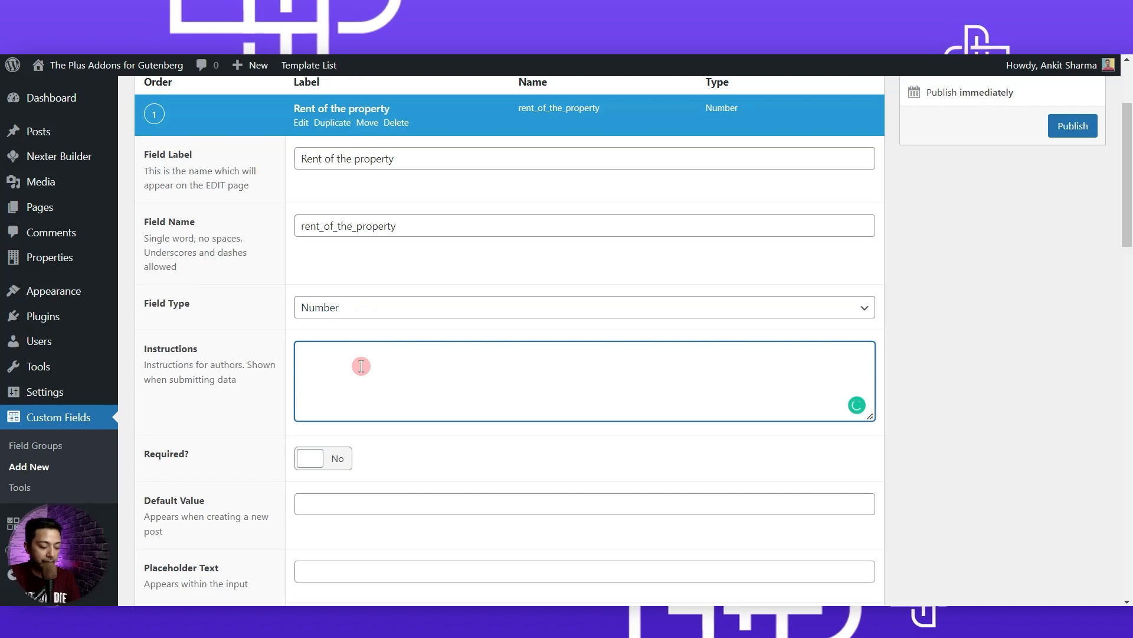
type("Enter the rent price for the property")
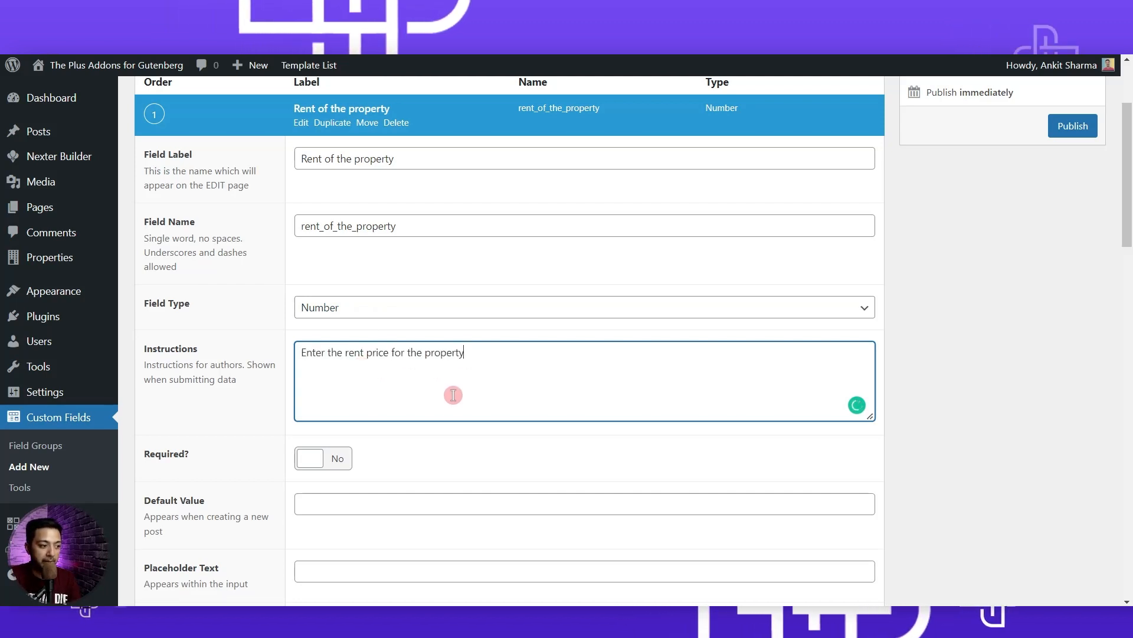
scroll(454, 395, "down", 2)
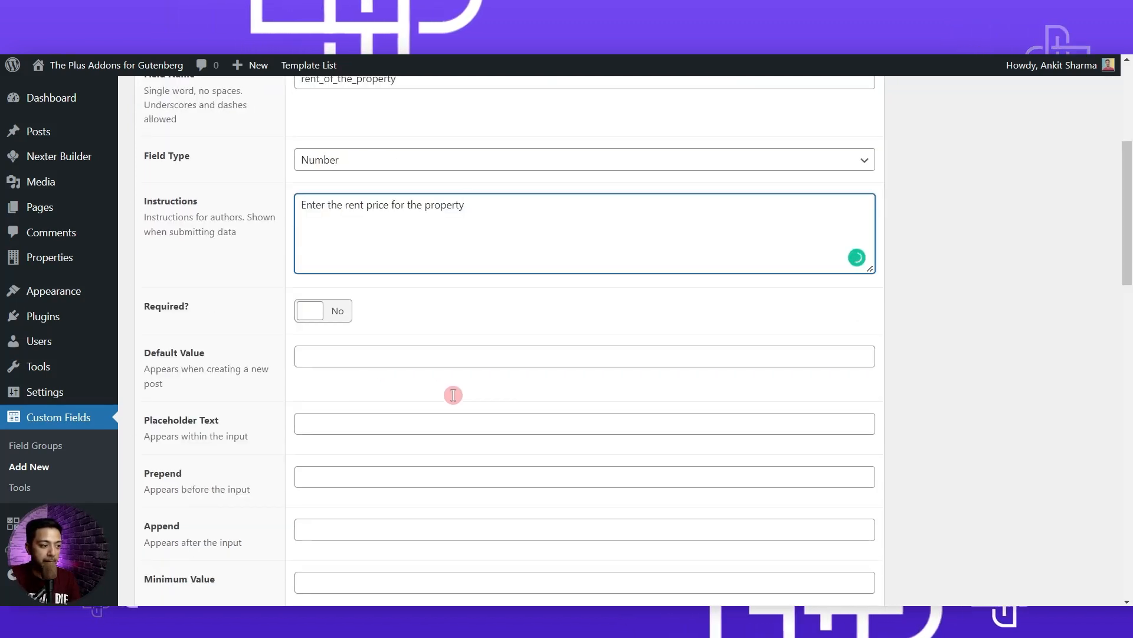
left_click(353, 313)
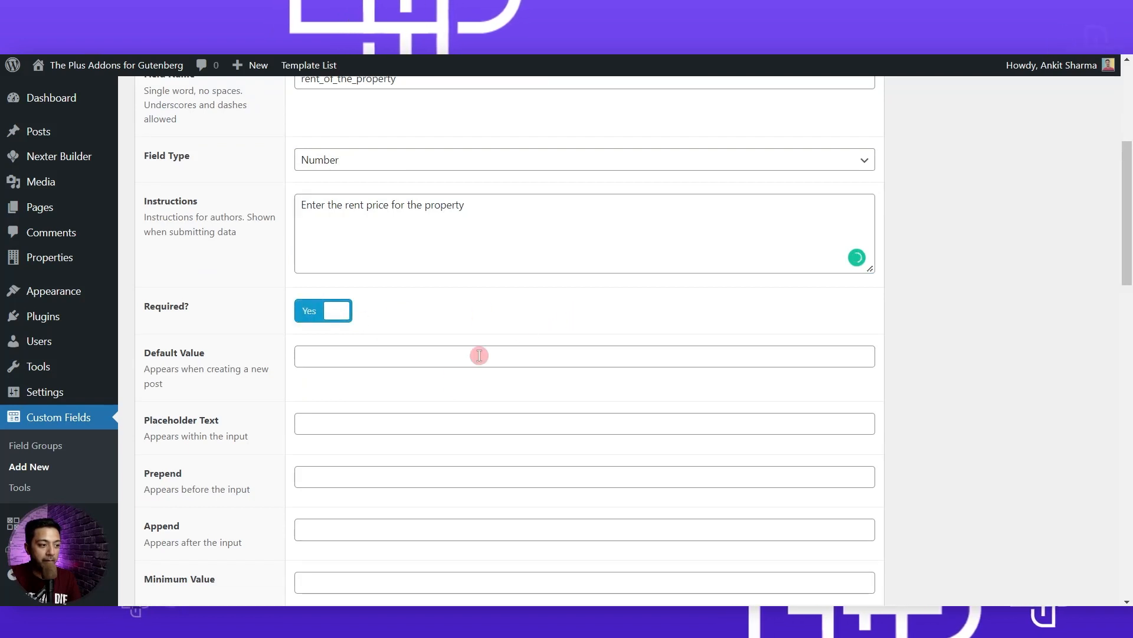
Set the rent field to prepend "$" and append "/ month" to its input.
scroll(445, 388, "down", 1)
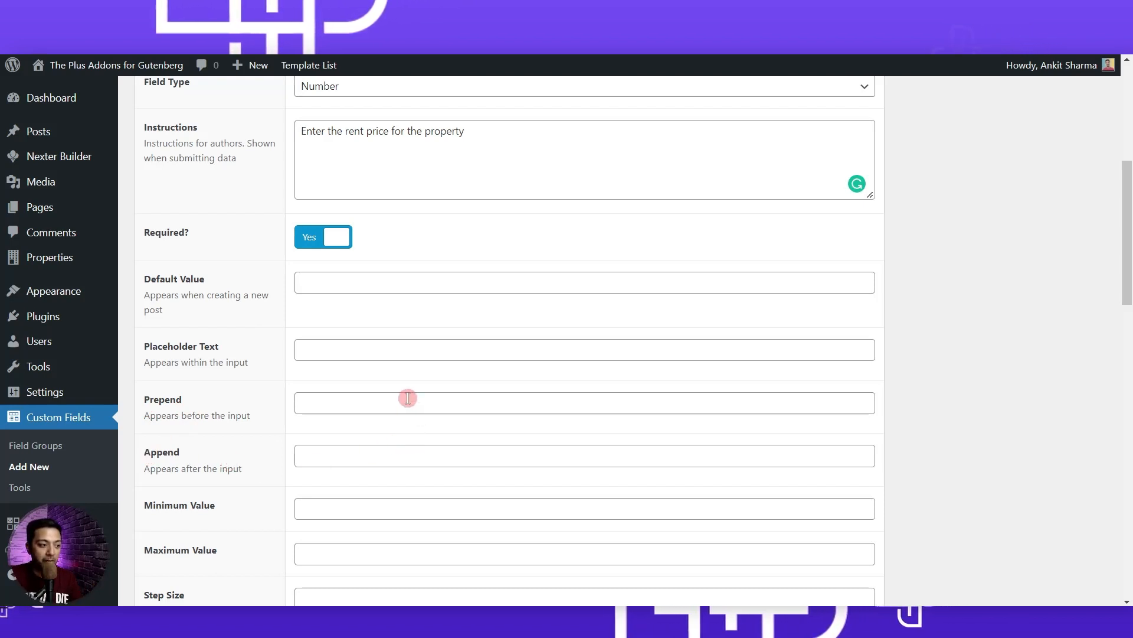
left_click(324, 400)
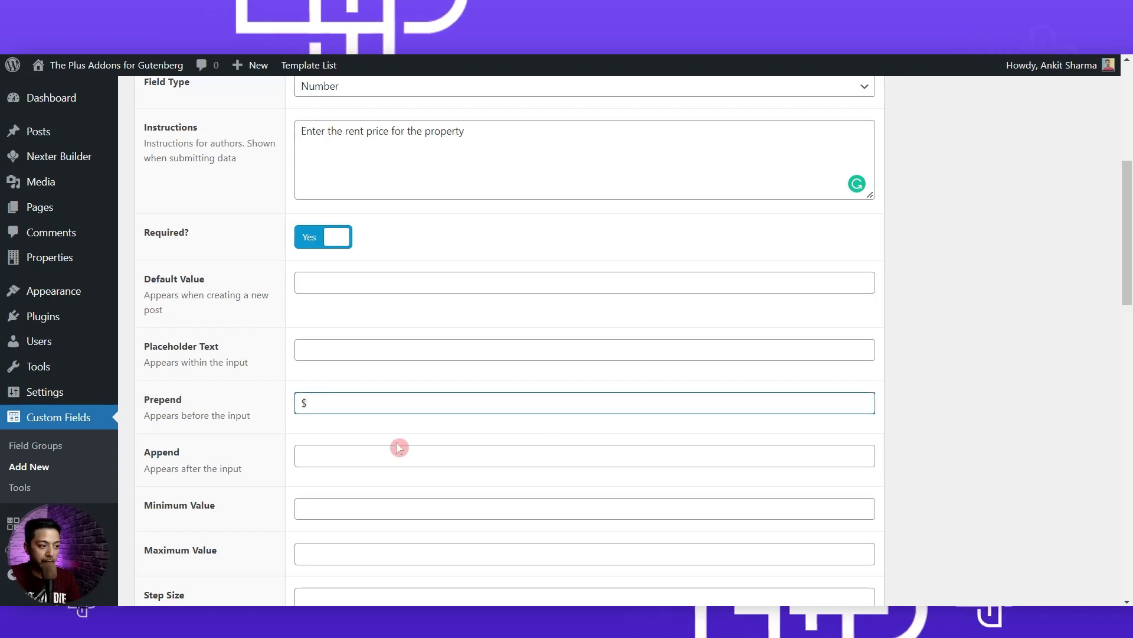
left_click(370, 454)
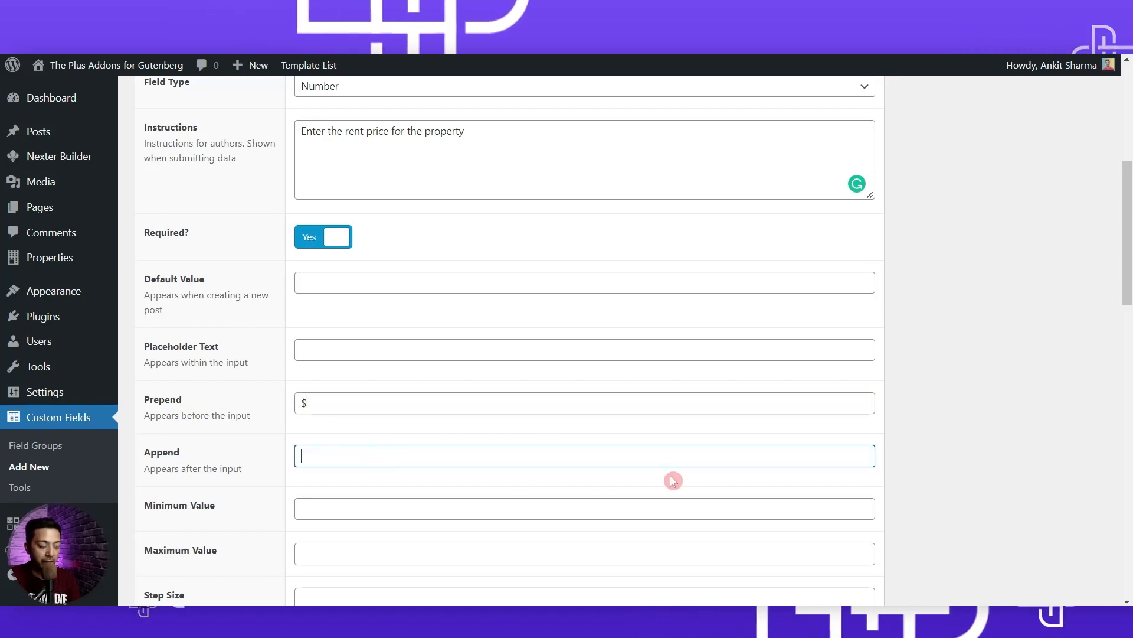
type("/ month")
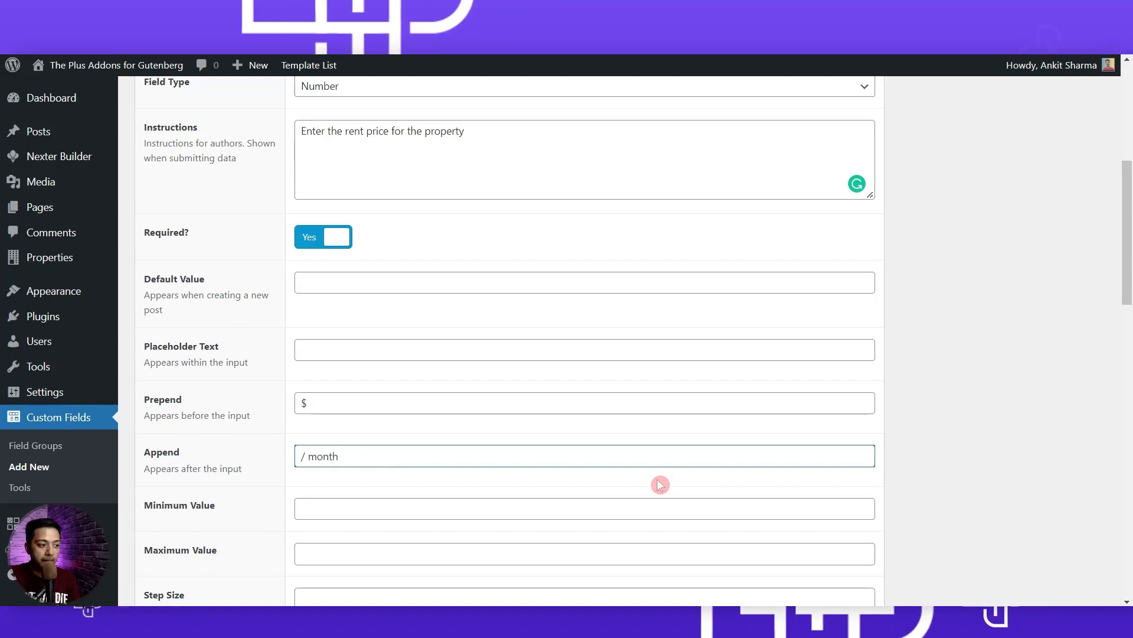
Add a Number field labelled "Number of bedrooms" with the instructions "Enter the number of bedrooms".
scroll(657, 483, "down", 5)
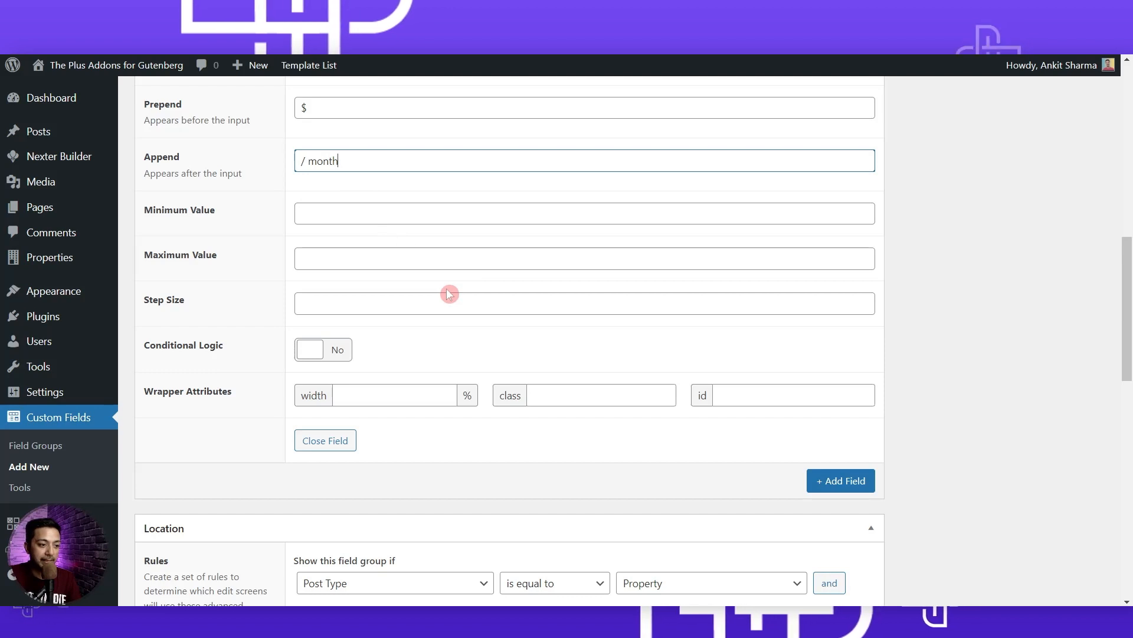
scroll(449, 294, "down", 3)
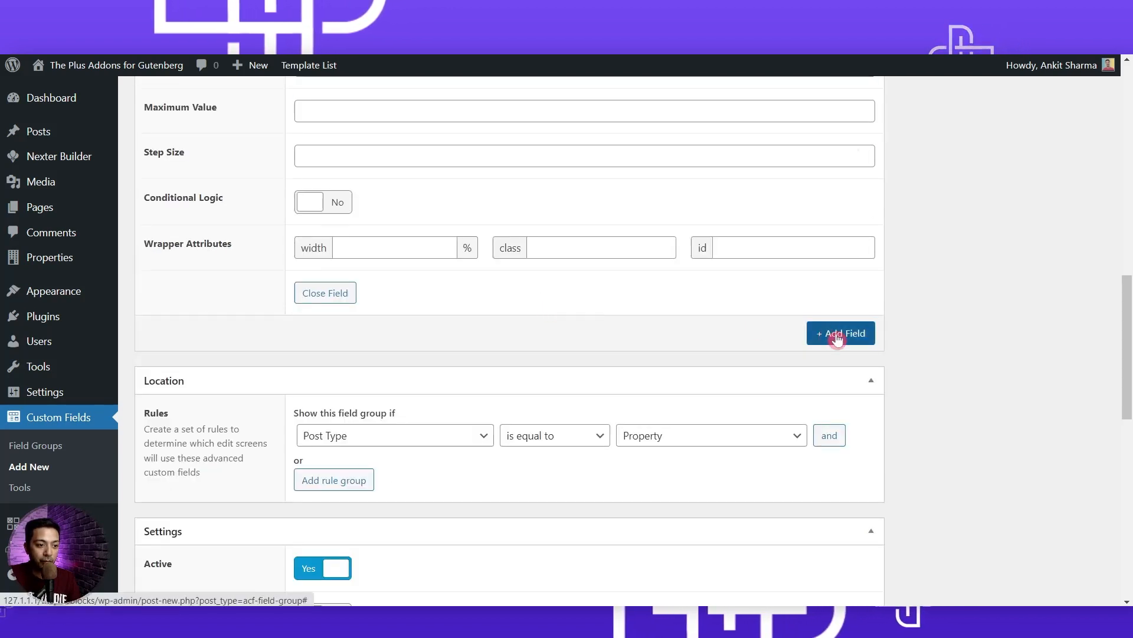
left_click(837, 338)
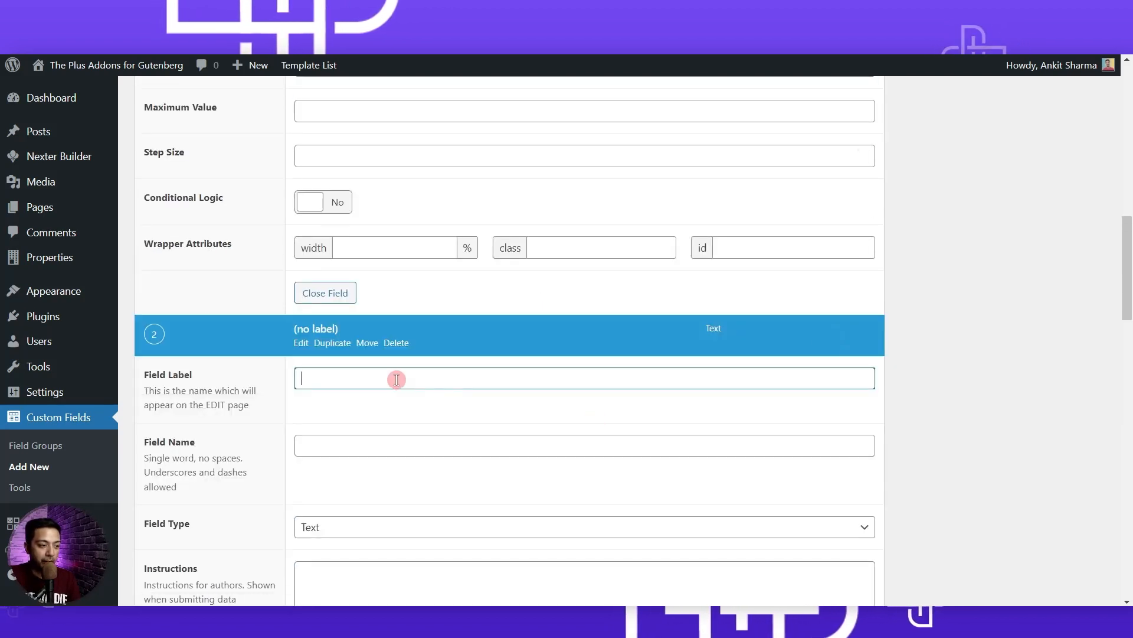
type("Number of bedrooms")
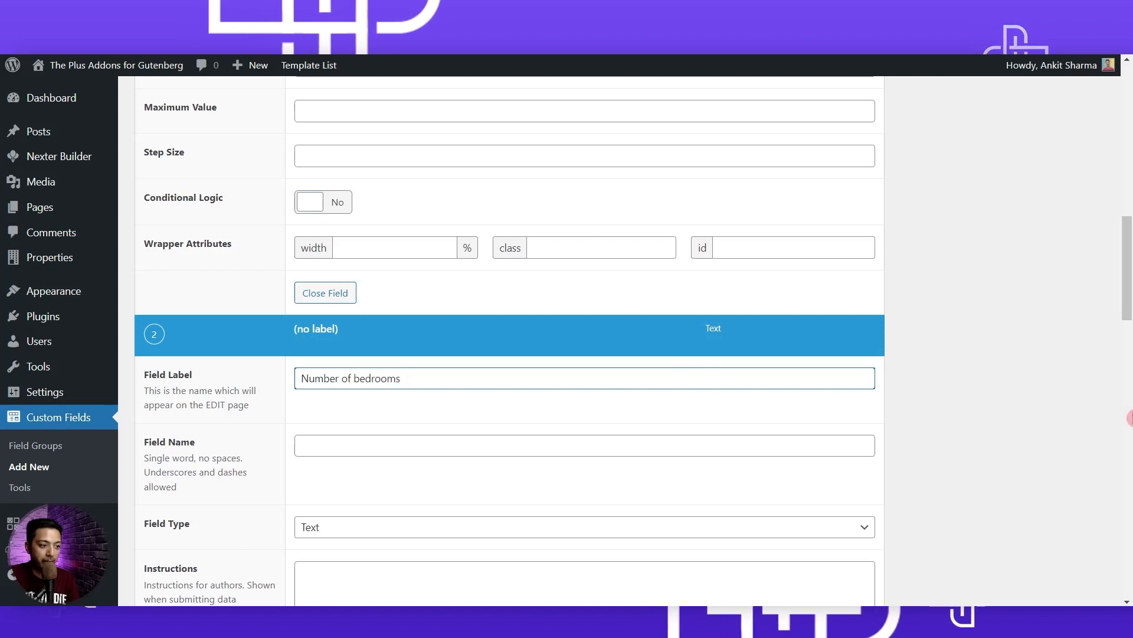
key("Tab")
scroll(1121, 392, "down", 3)
key("Tab")
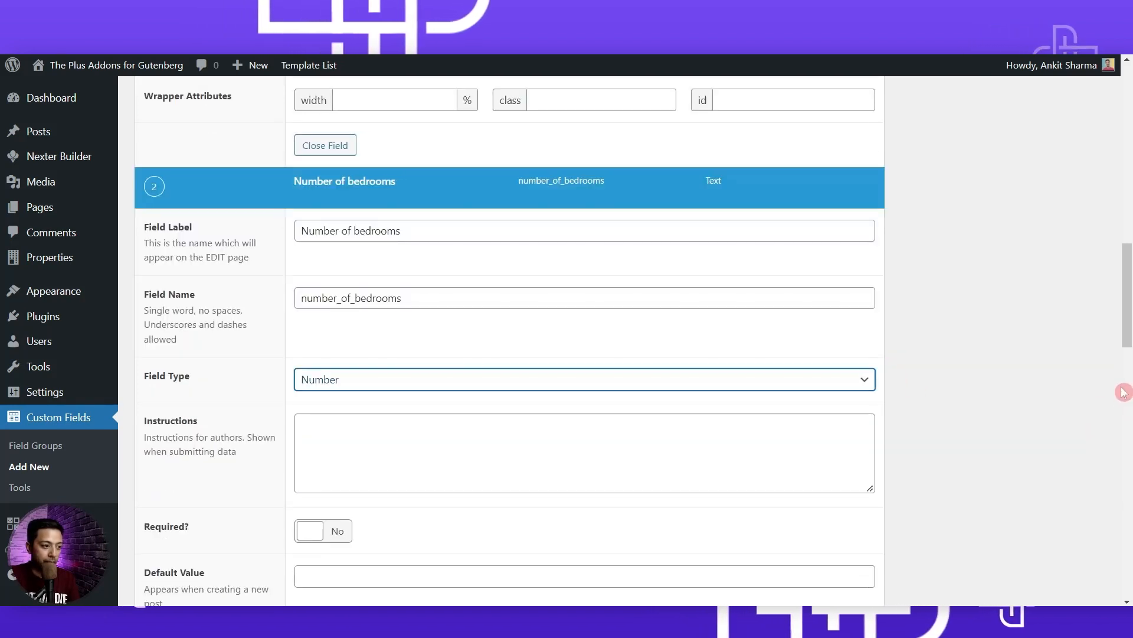
key("Tab")
type("Enter the number of bedrooms")
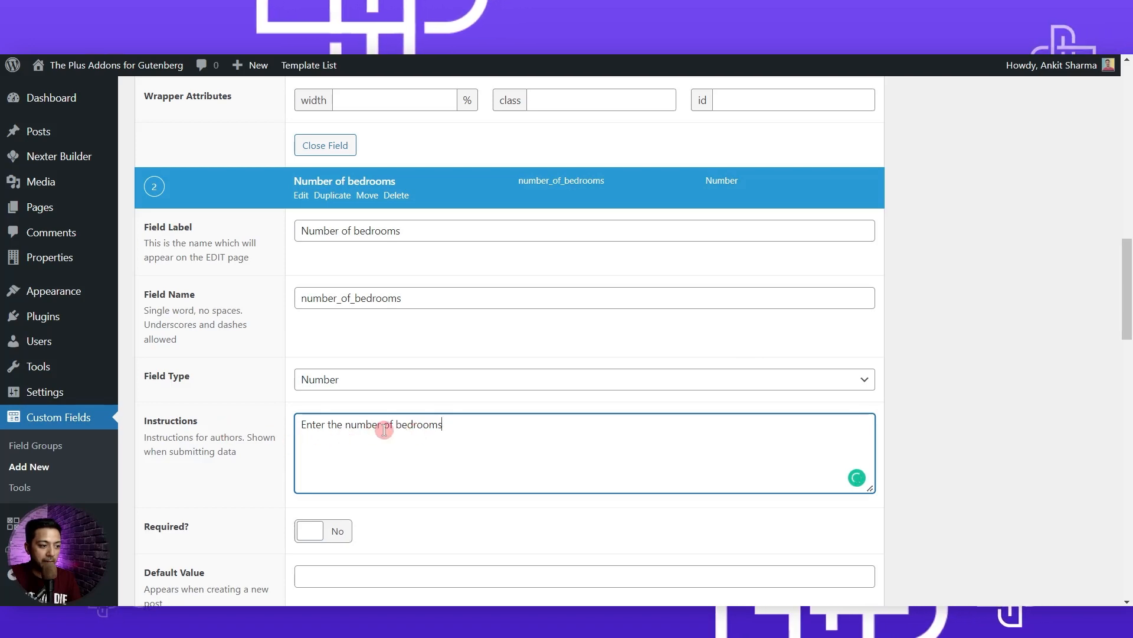
Add another field labelled "Number of bathrooms" to the group and set its field type to Number.
scroll(384, 429, "down", 5)
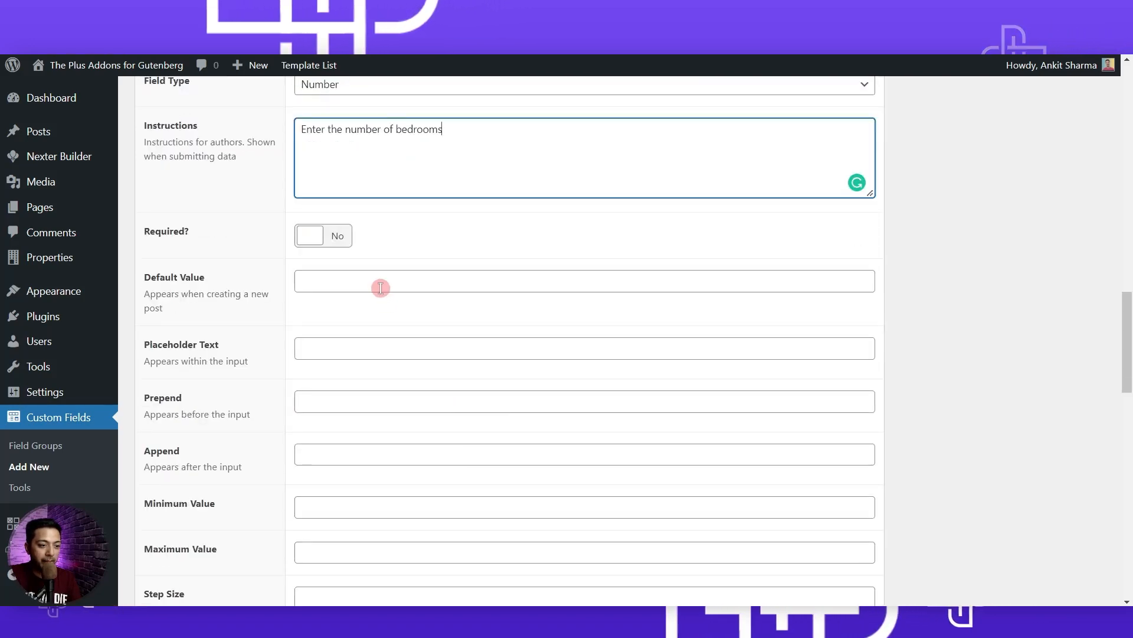
scroll(380, 288, "down", 6)
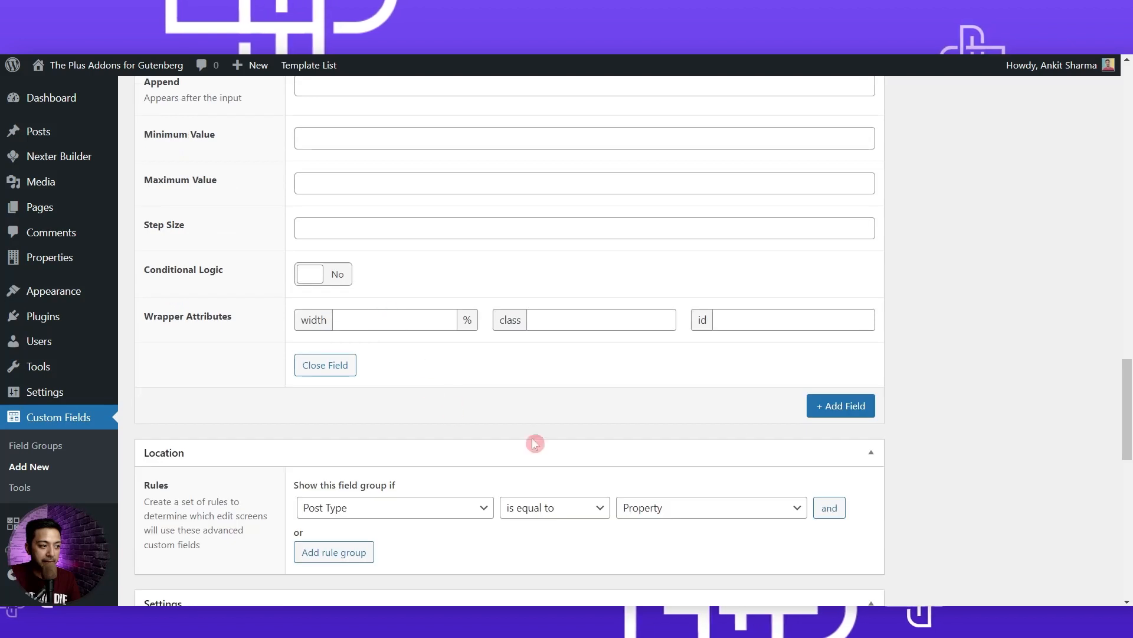
left_click(842, 406)
type("Numner")
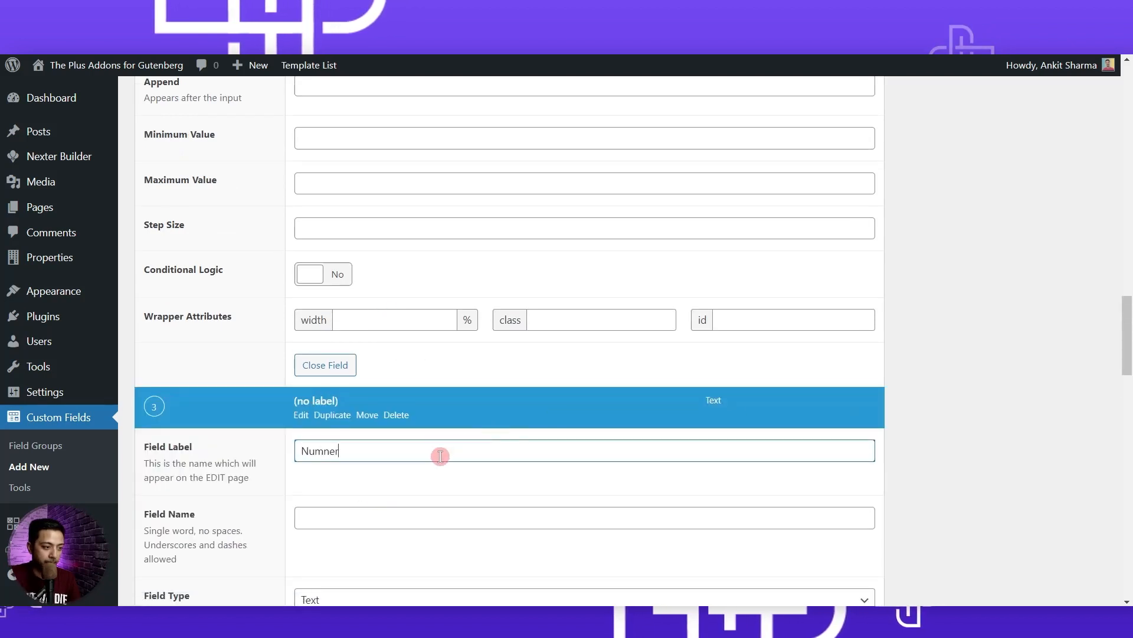
key("BackSpace")
key("BackSpace")
key("BackSpace")
type("ber of bathrooms")
key("Tab")
scroll(450, 455, "down", 3)
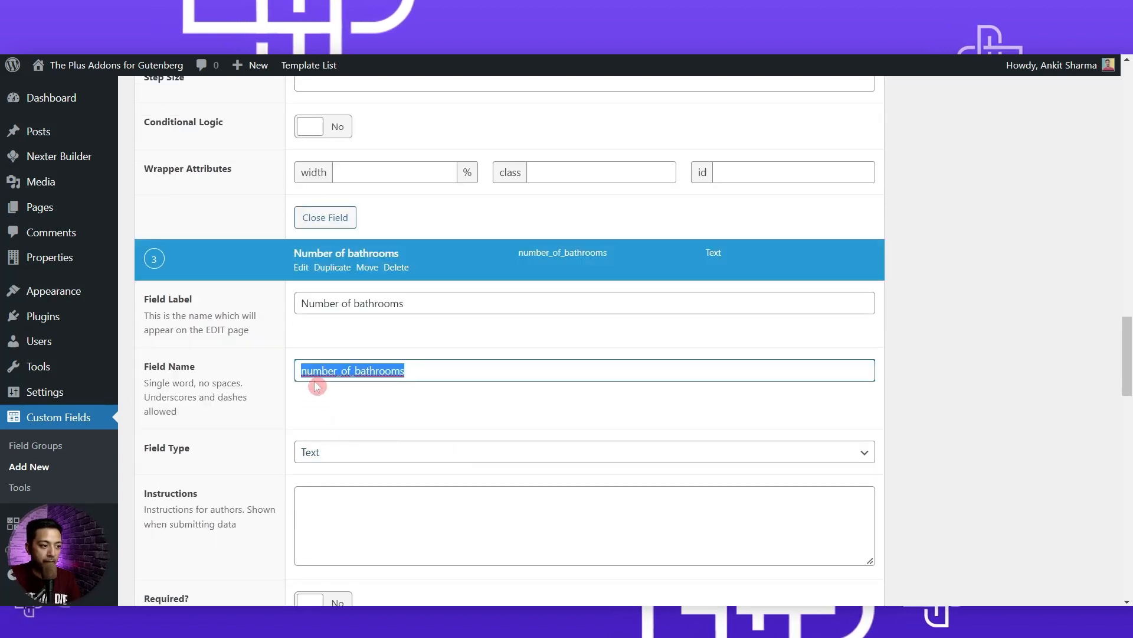
scroll(317, 387, "down", 1)
left_click(332, 383)
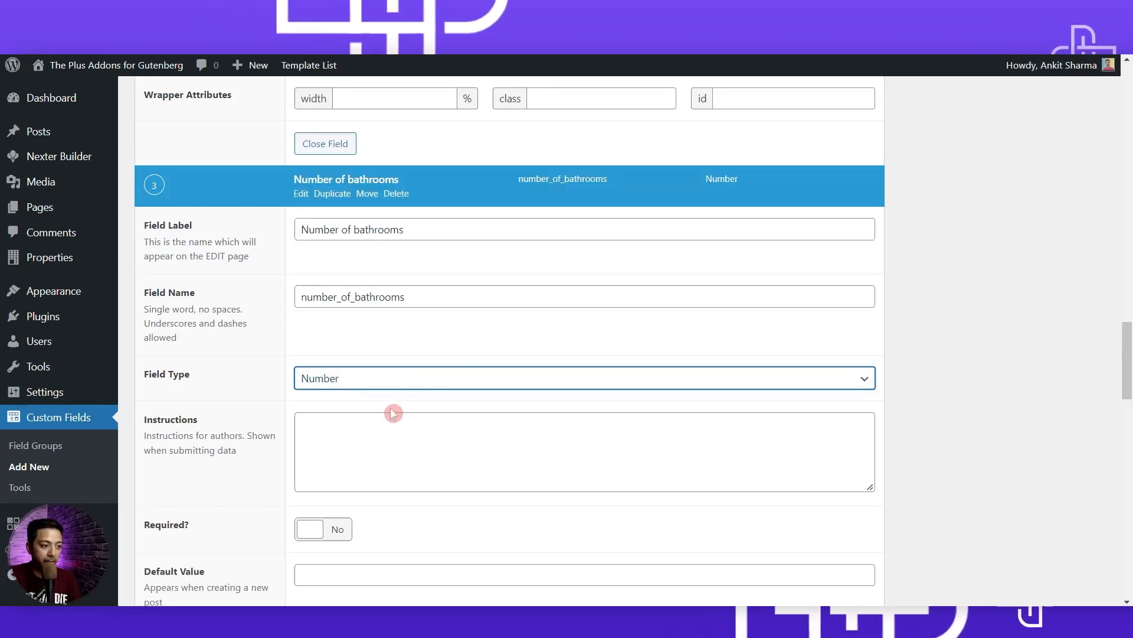
Copy the bedrooms field's instructions into the bathrooms field and reword them as "Enter the number of bathrooms".
scroll(391, 416, "down", 1)
scroll(392, 408, "up", 8)
scroll(386, 341, "up", 2)
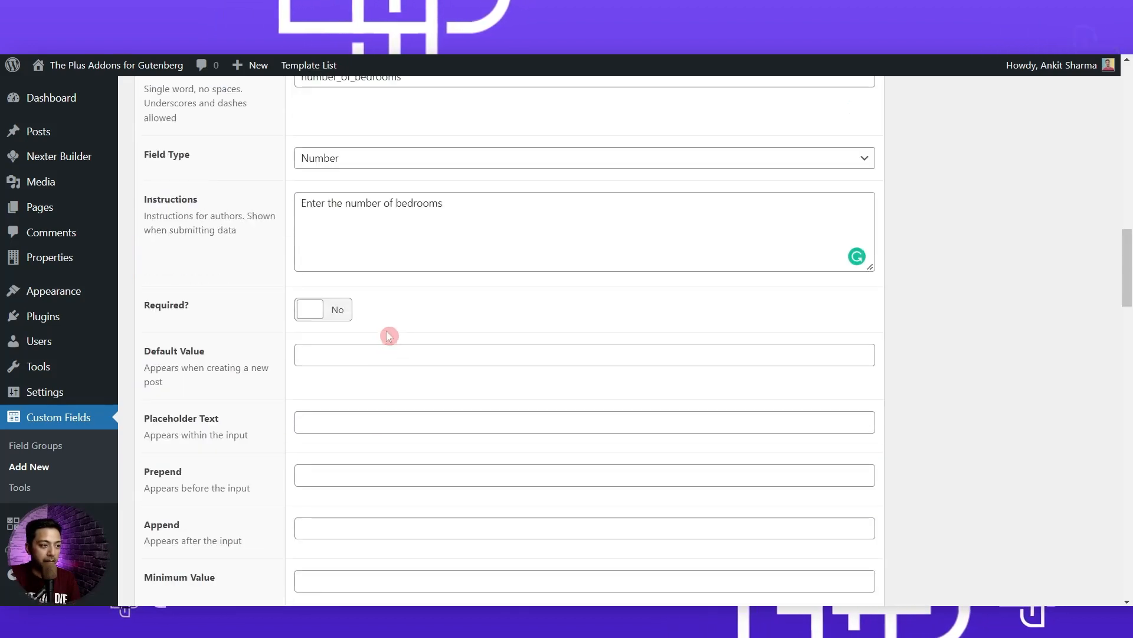
left_click(395, 228)
key("ctrl+a")
key("ctrl+c")
scroll(416, 242, "down", 10)
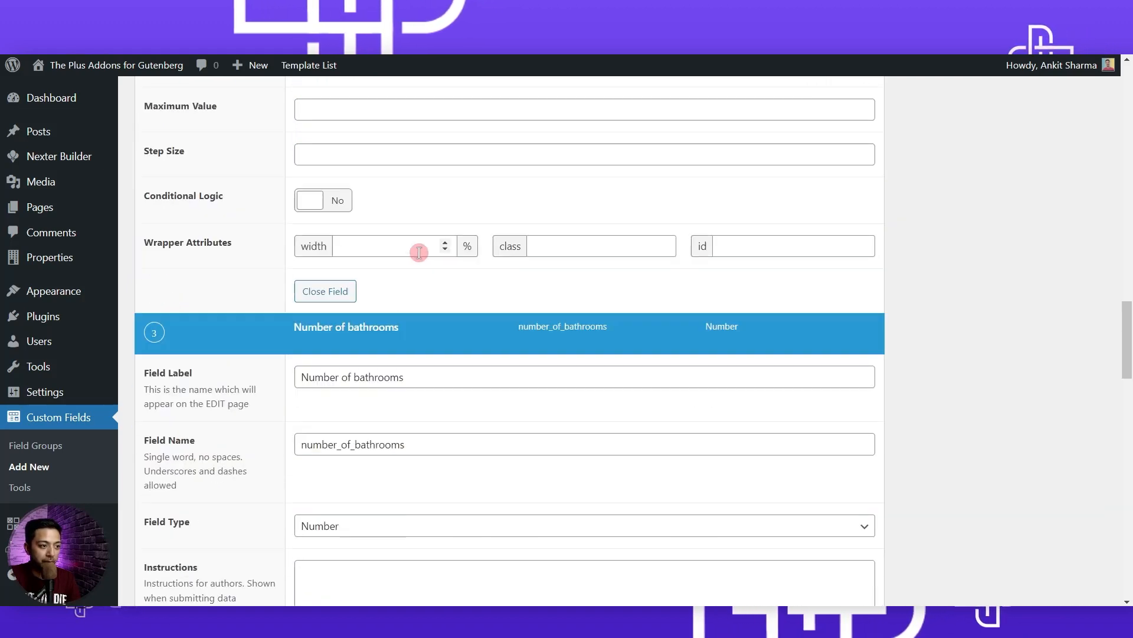
left_click(386, 367)
key("ctrl+v")
left_click(414, 349)
key("BackSpace")
key("BackSpace")
type("ath")
Make the "Number of bathrooms" field required.
scroll(685, 369, "down", 1)
scroll(681, 374, "down", 1)
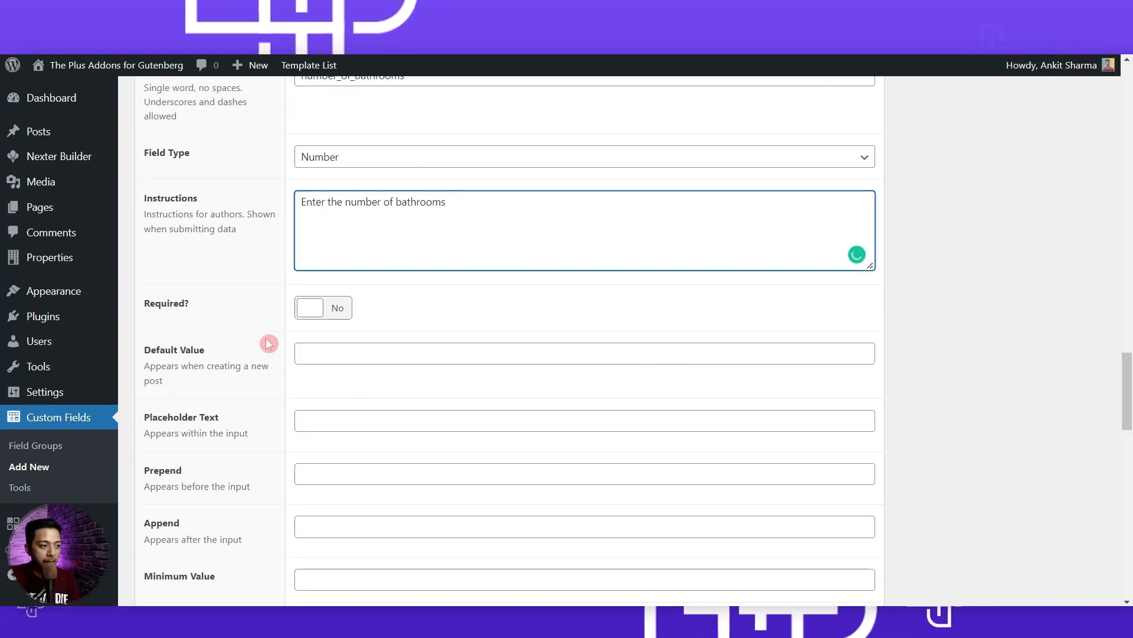
left_click(331, 309)
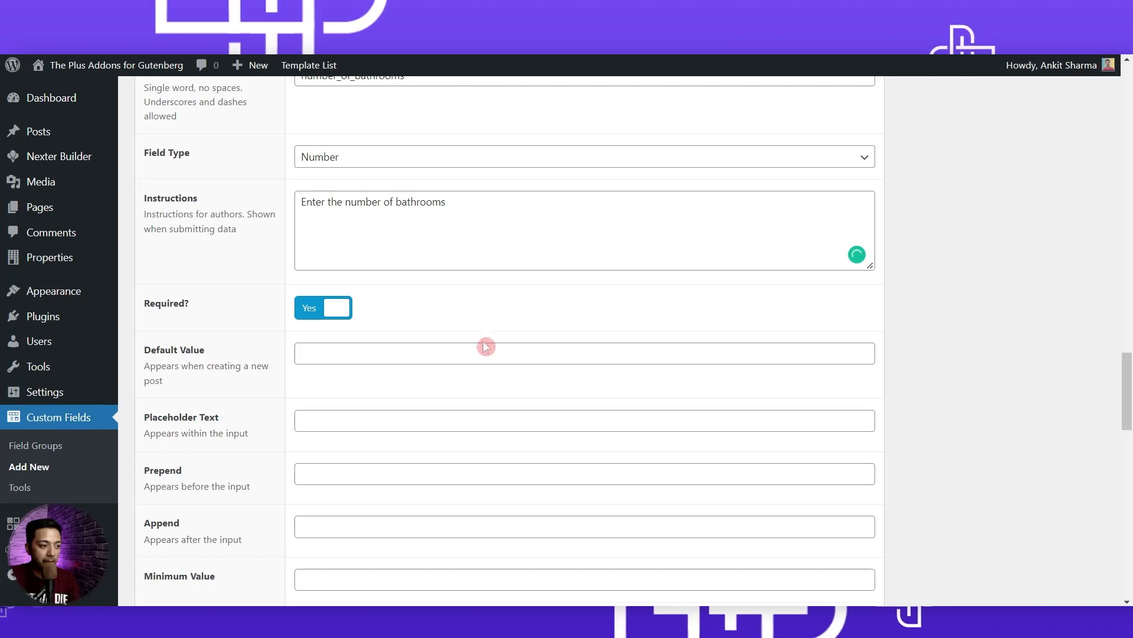
Add a fourth field labelled "Size of the property" and set its field type to Number.
scroll(483, 343, "down", 1)
scroll(331, 313, "down", 1)
scroll(322, 305, "down", 3)
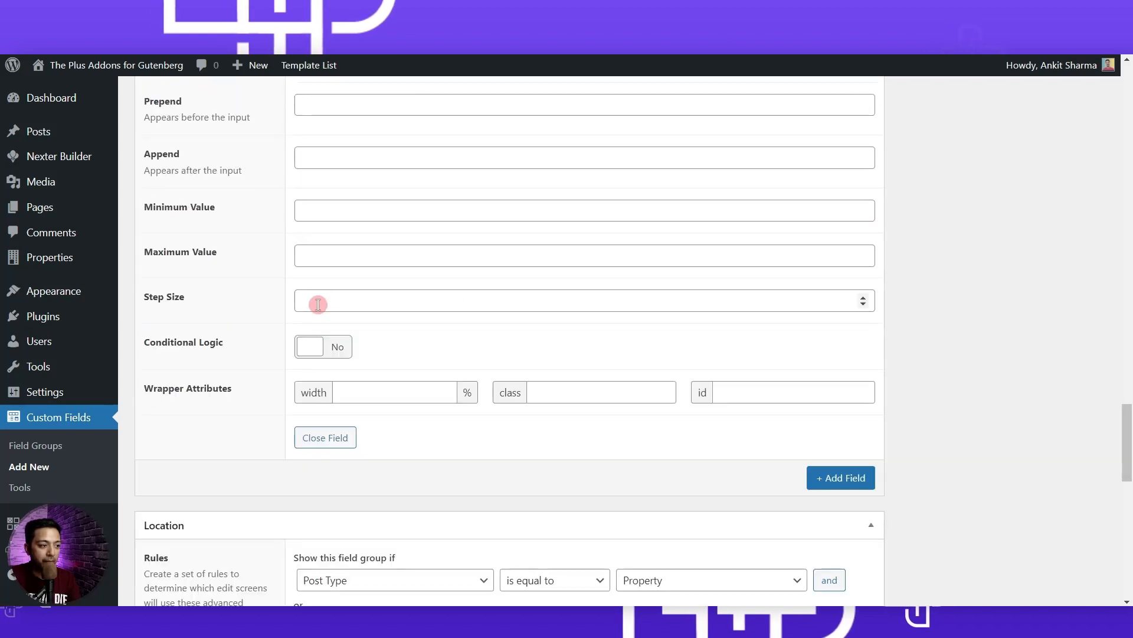
scroll(738, 437, "down", 1)
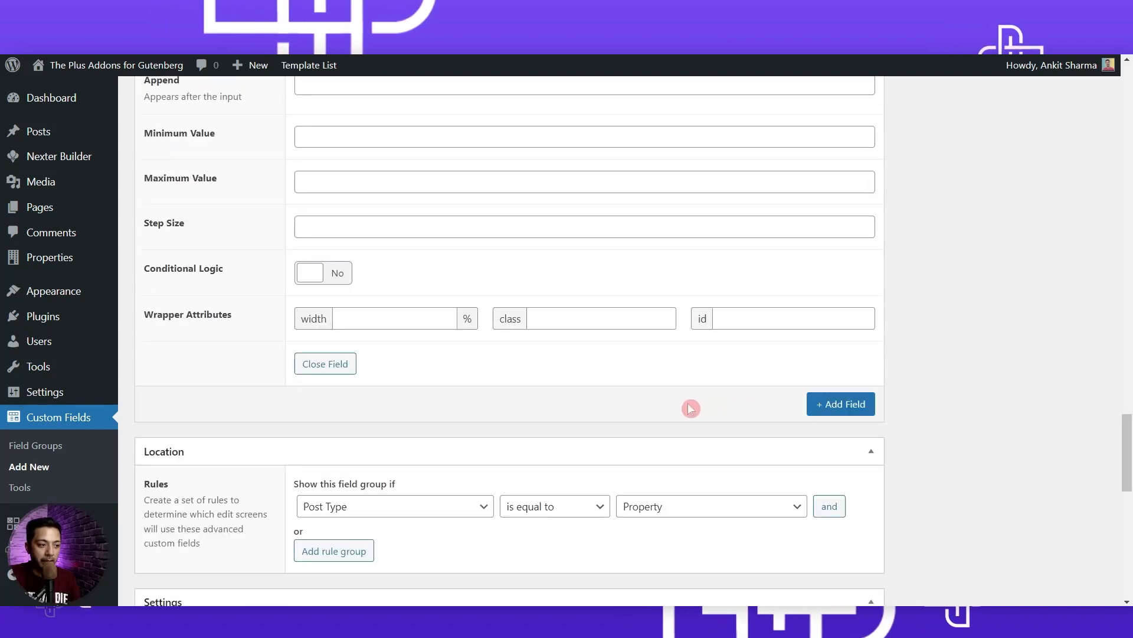
left_click(839, 413)
scroll(413, 366, "down", 2)
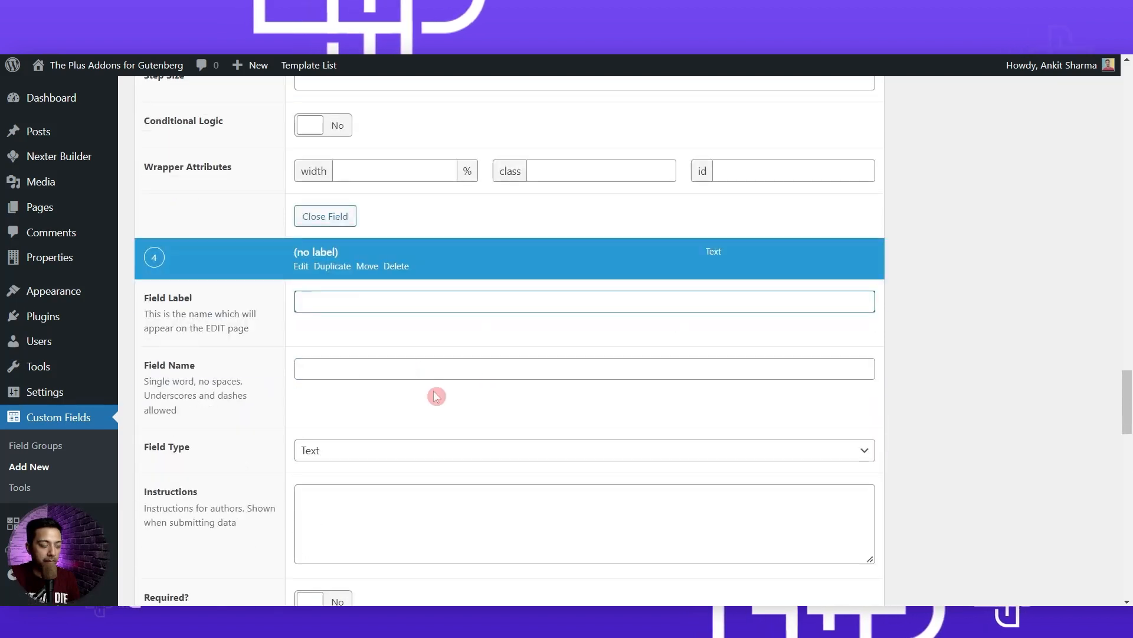
type("Size of the property")
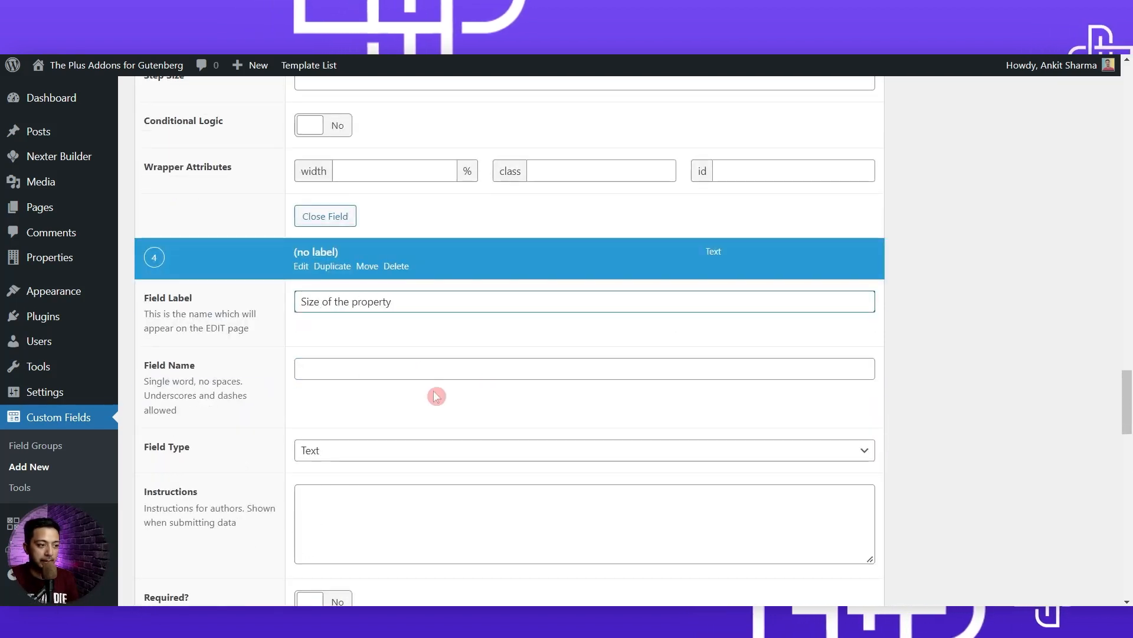
key("Tab")
key("Tab")
key("n")
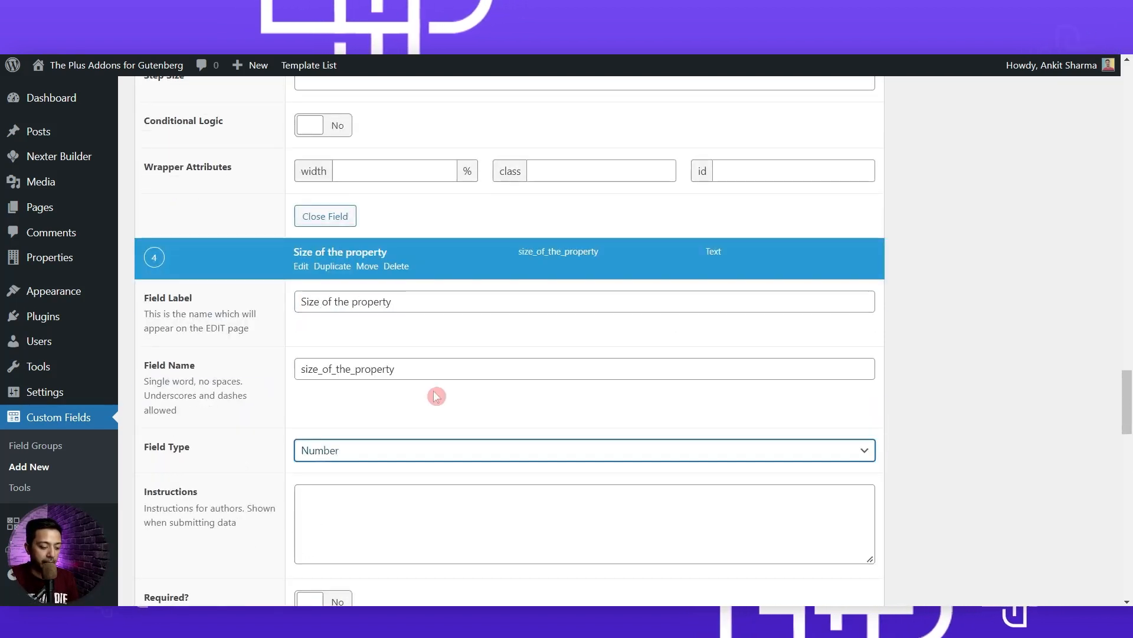
Give the property size field the instructions "Enter the size in SqFt" and the append text "Sqft".
scroll(435, 394, "down", 1)
left_click(421, 433)
type("Enter the size in SqFt")
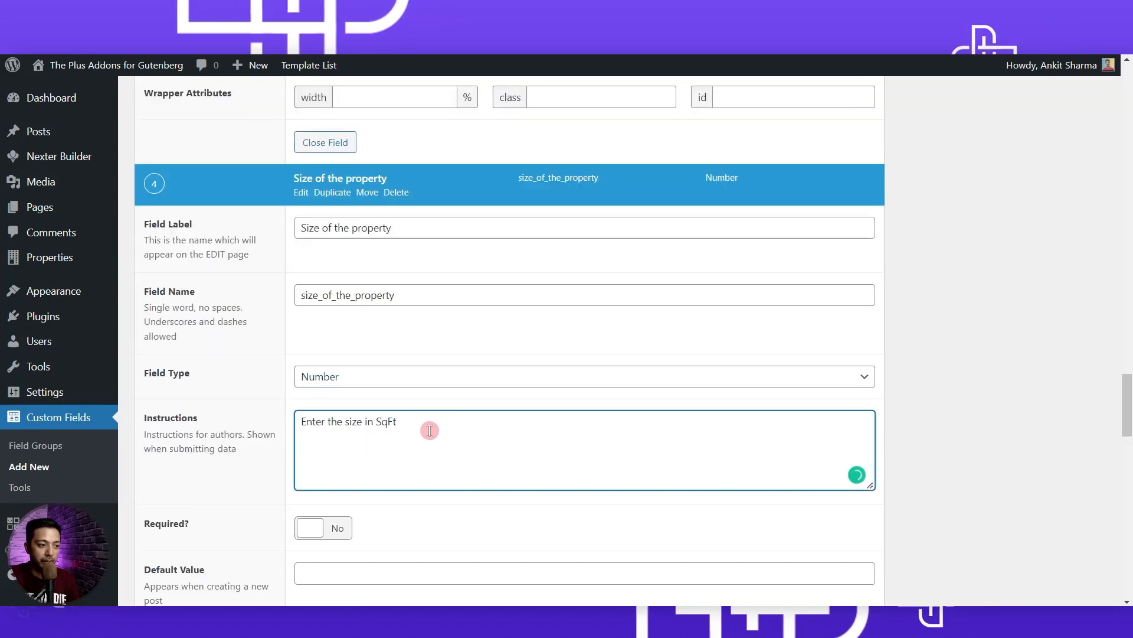
scroll(430, 431, "down", 4)
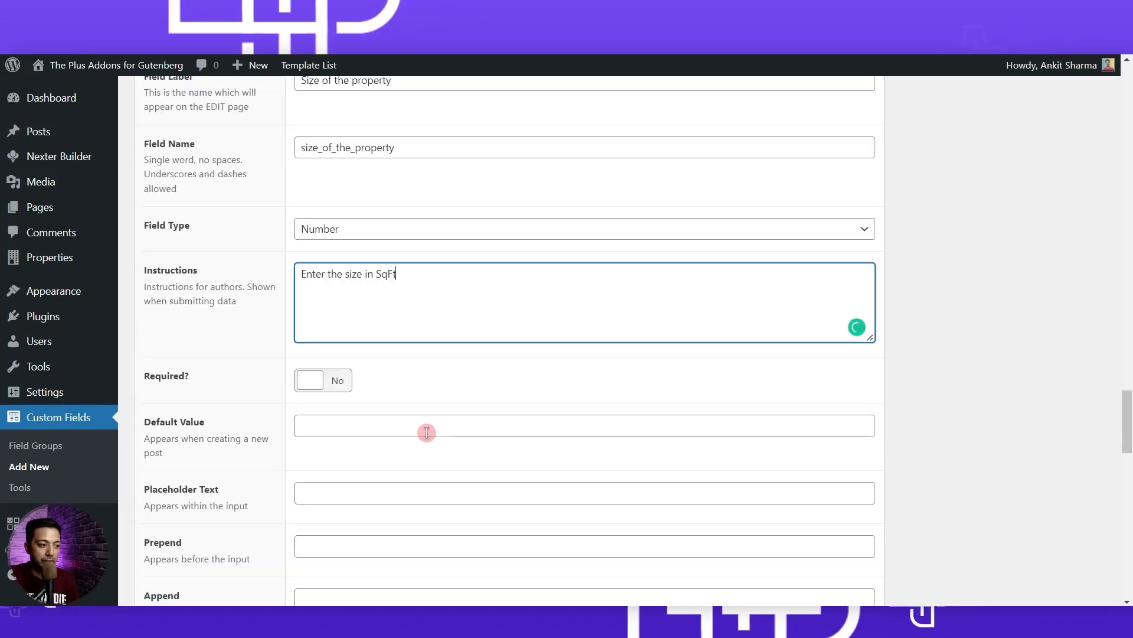
left_click(324, 450)
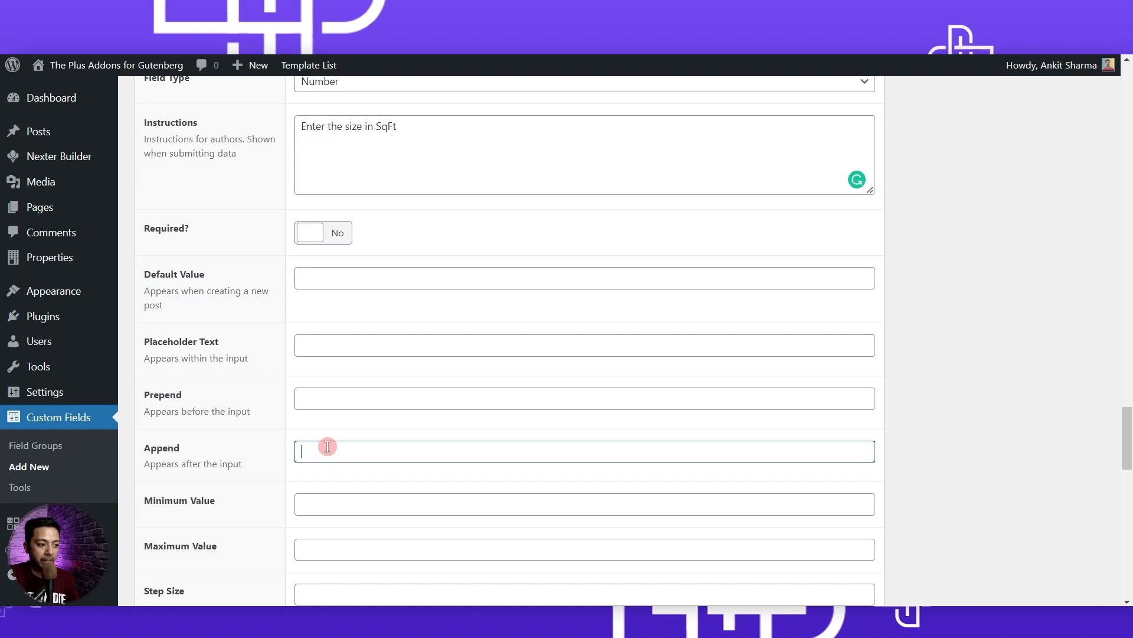
type("Sqft")
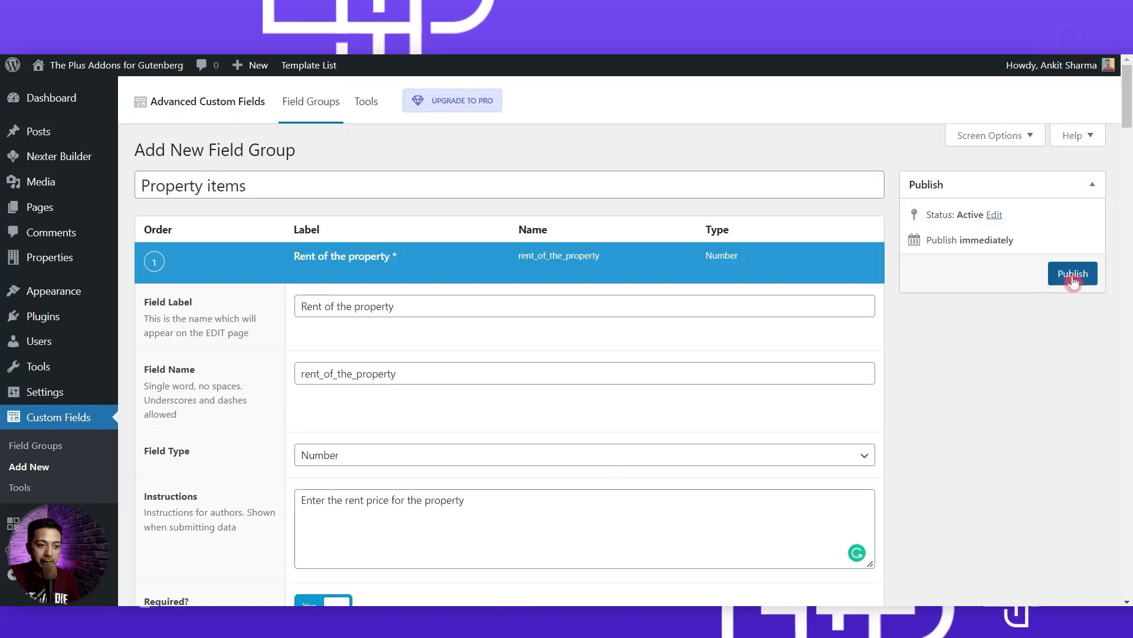
Publish the "Property items" field group and open the list of all properties.
left_click(1073, 278)
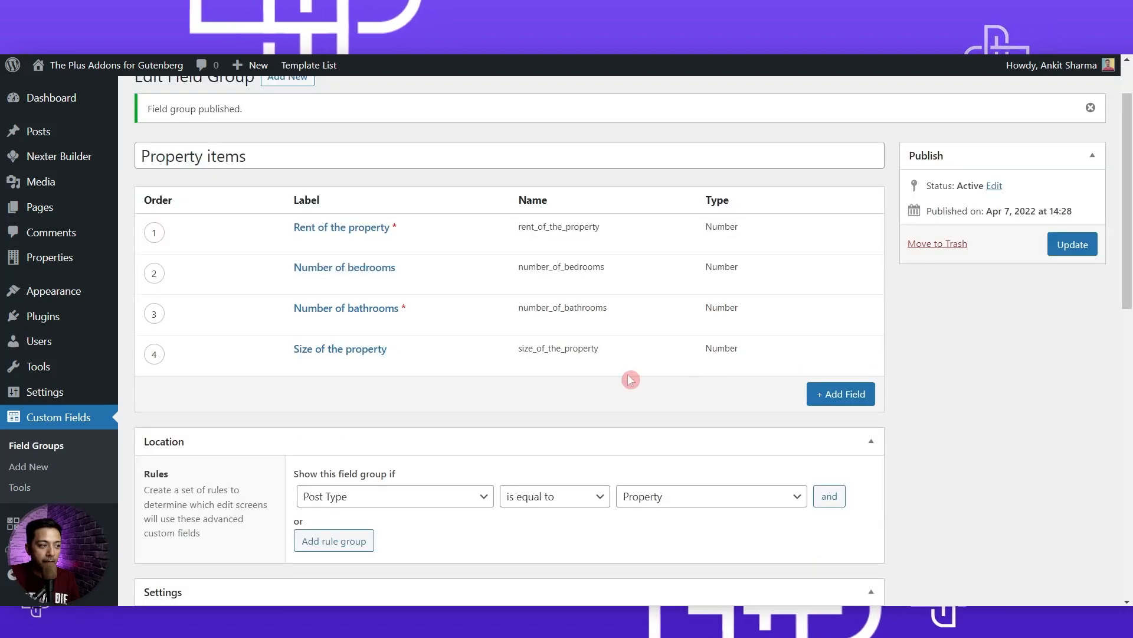
mouse_move(65, 262)
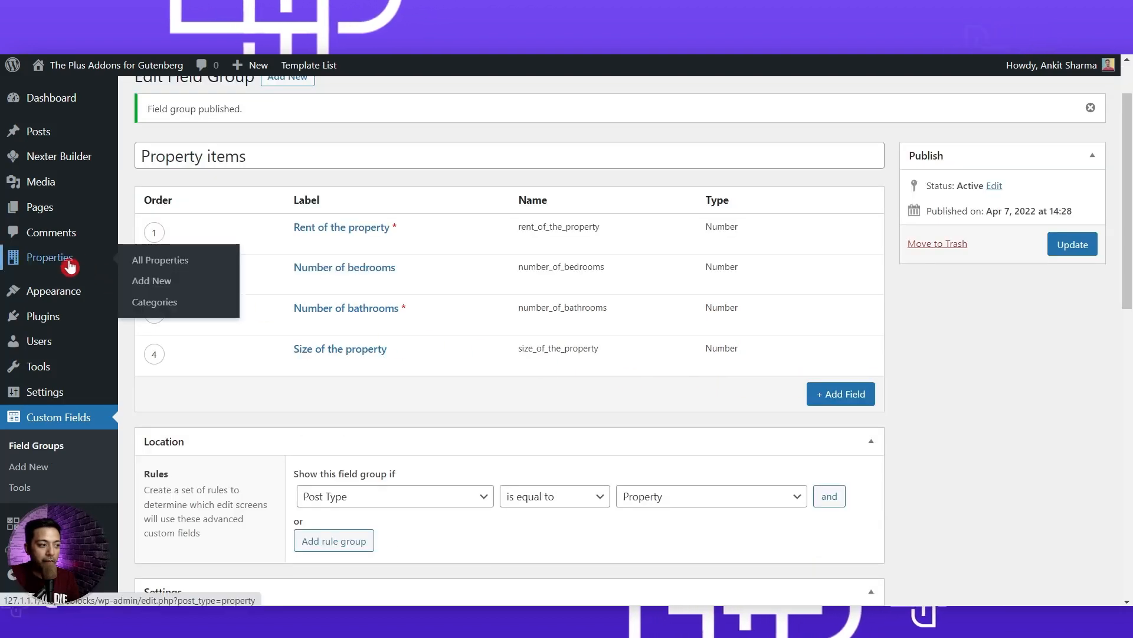
left_click(26, 262)
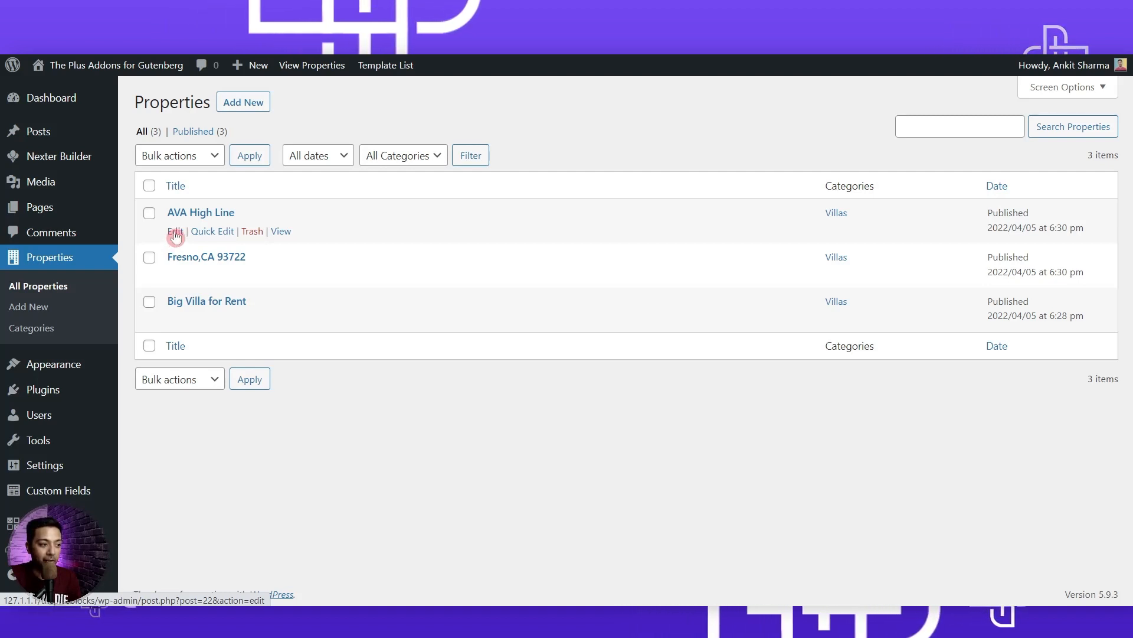
Open the AVA High Line property for editing and set its rent to 124 per month.
left_click(176, 232)
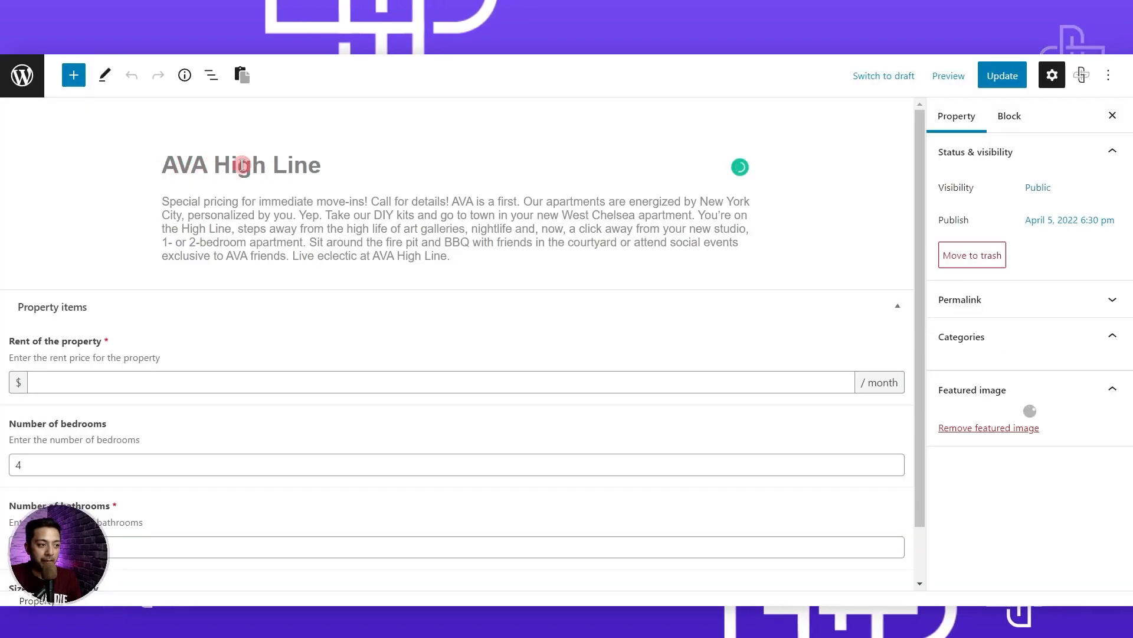
triple_click(298, 223)
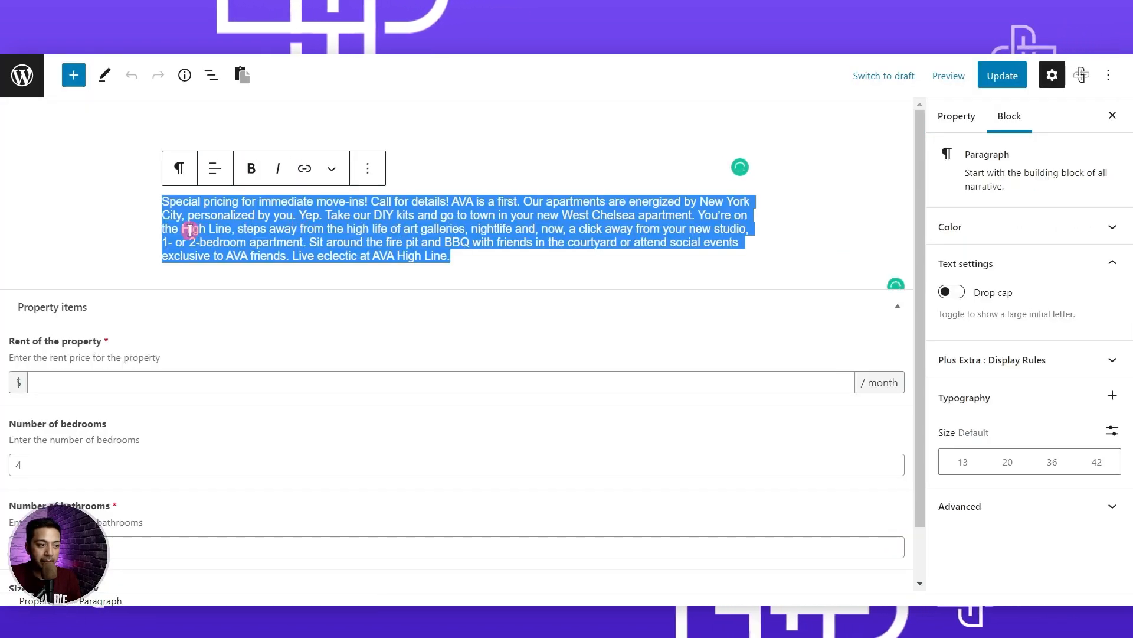
left_click(431, 250)
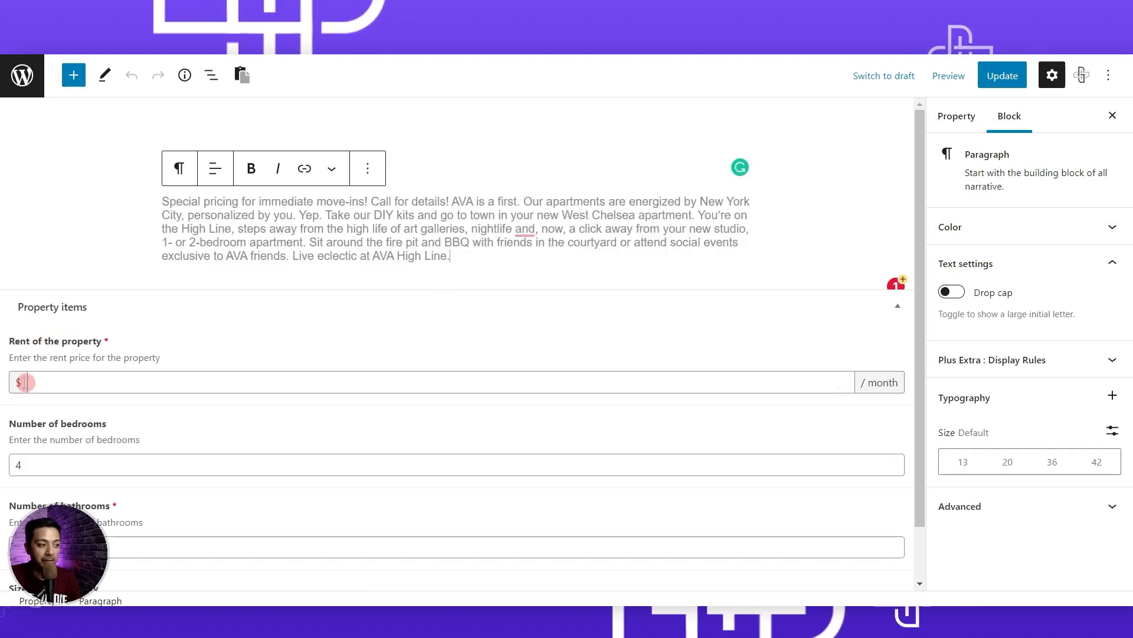
left_click(71, 383)
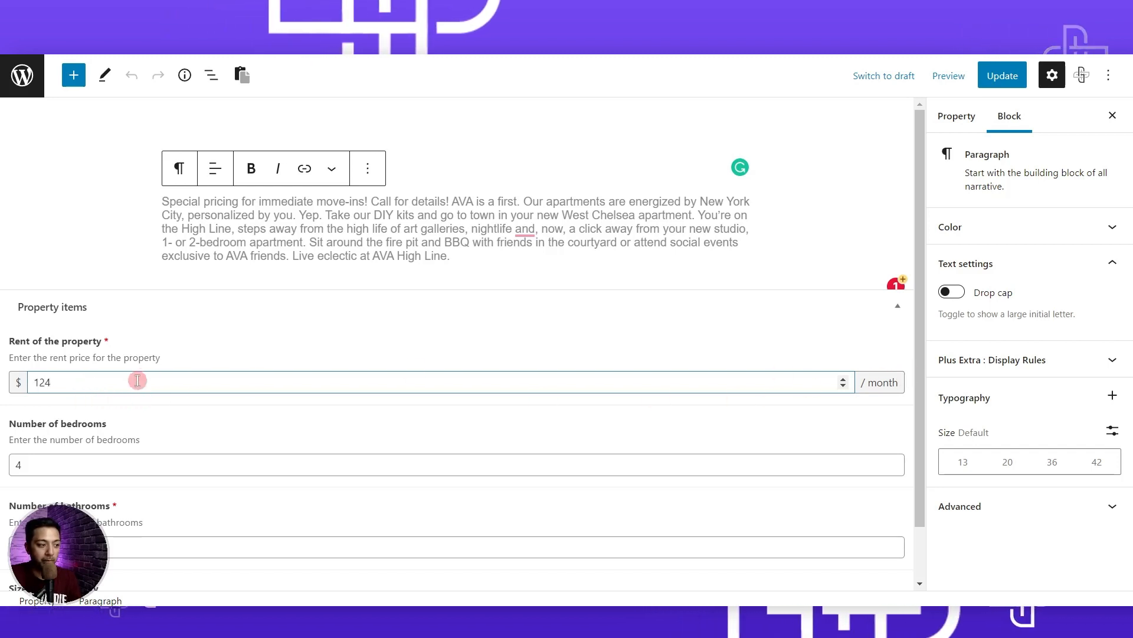
scroll(131, 402, "down", 1)
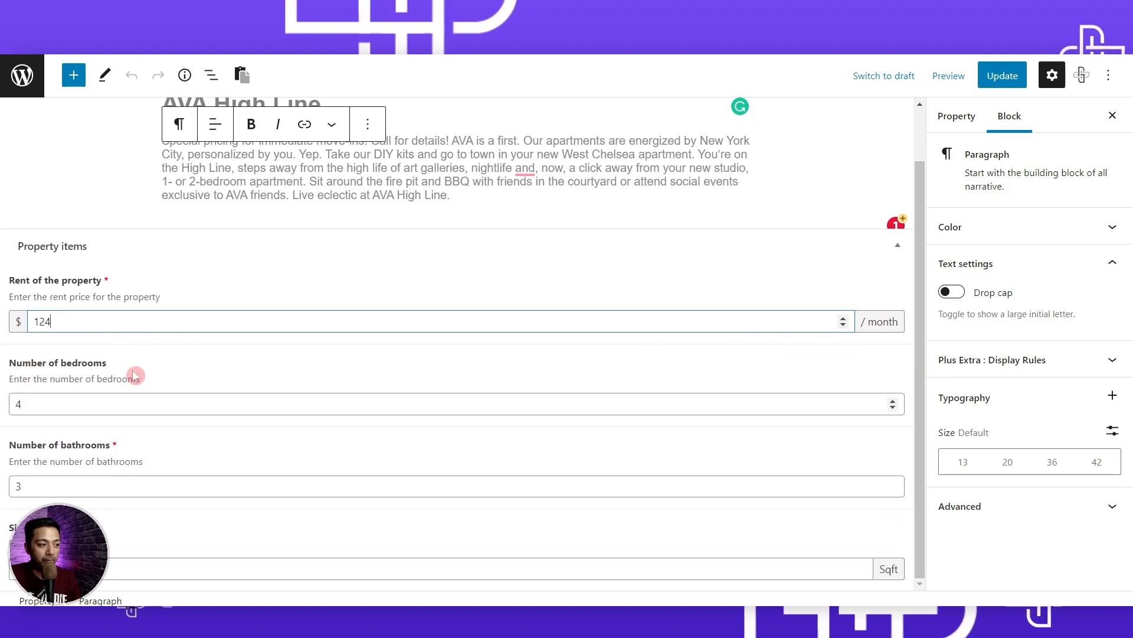
left_click(85, 569)
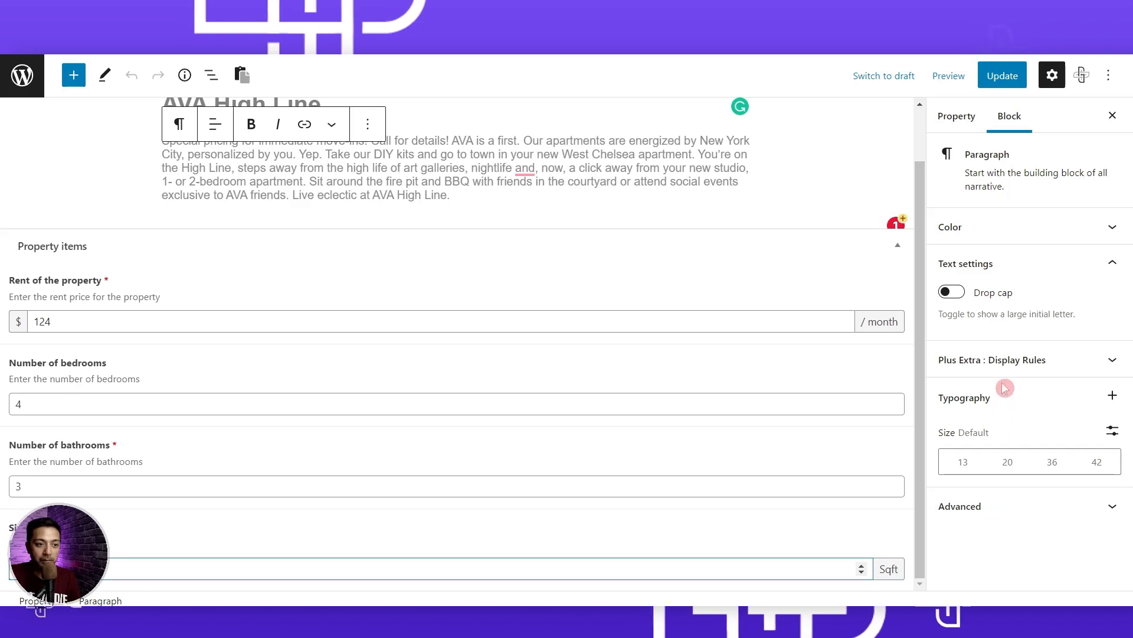
Review the property's categories and featured image, and update the AVA High Line post.
left_click(957, 116)
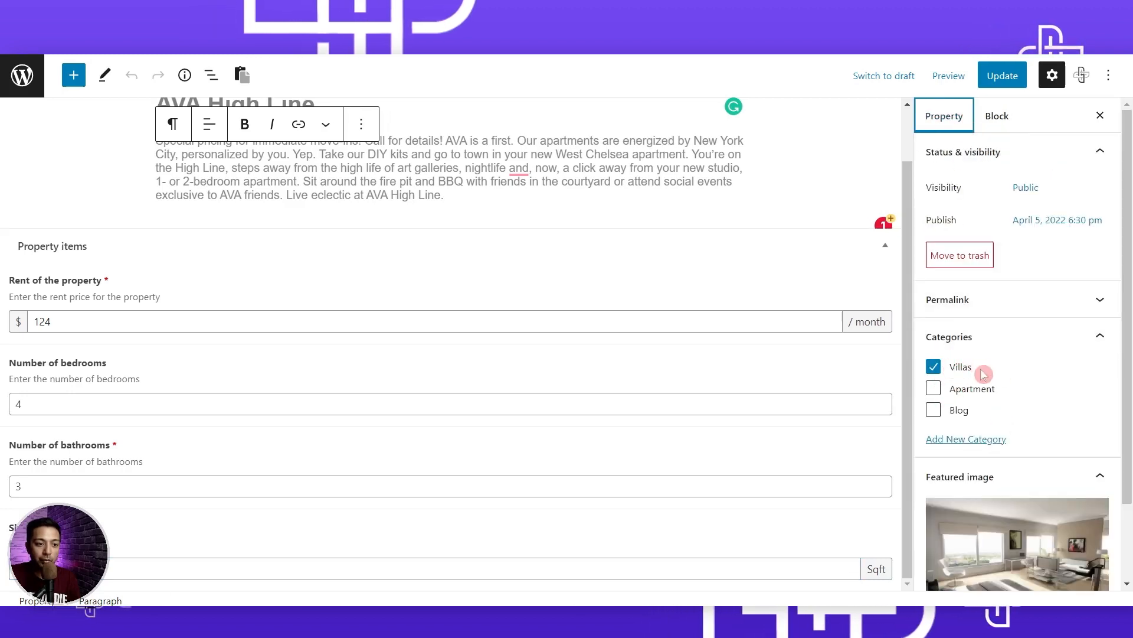
scroll(983, 387, "down", 2)
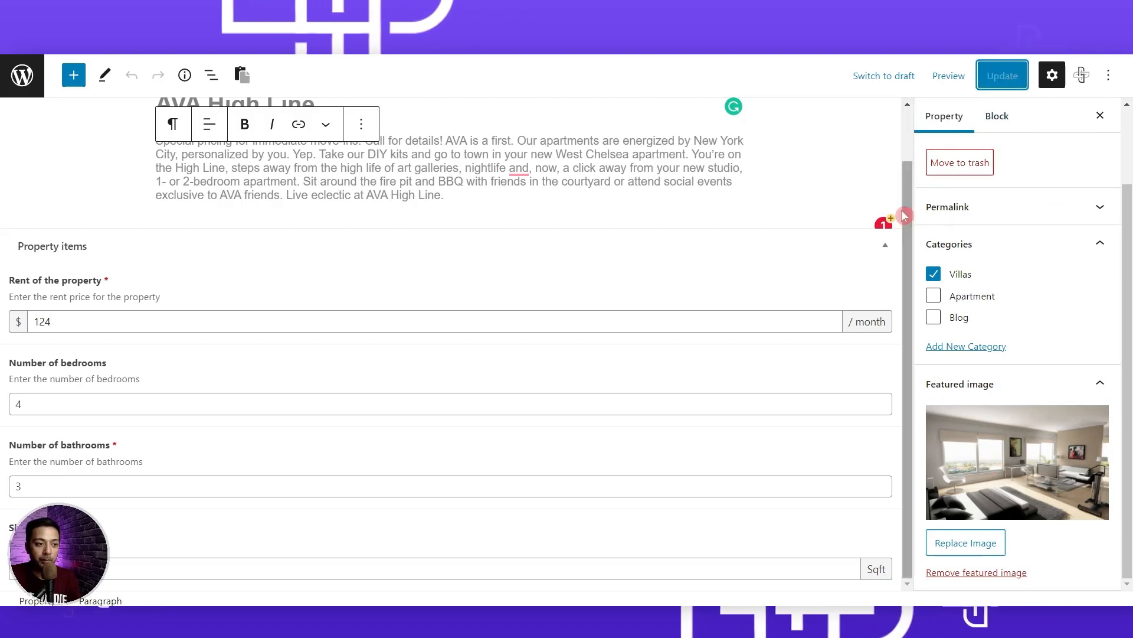
left_click(1014, 83)
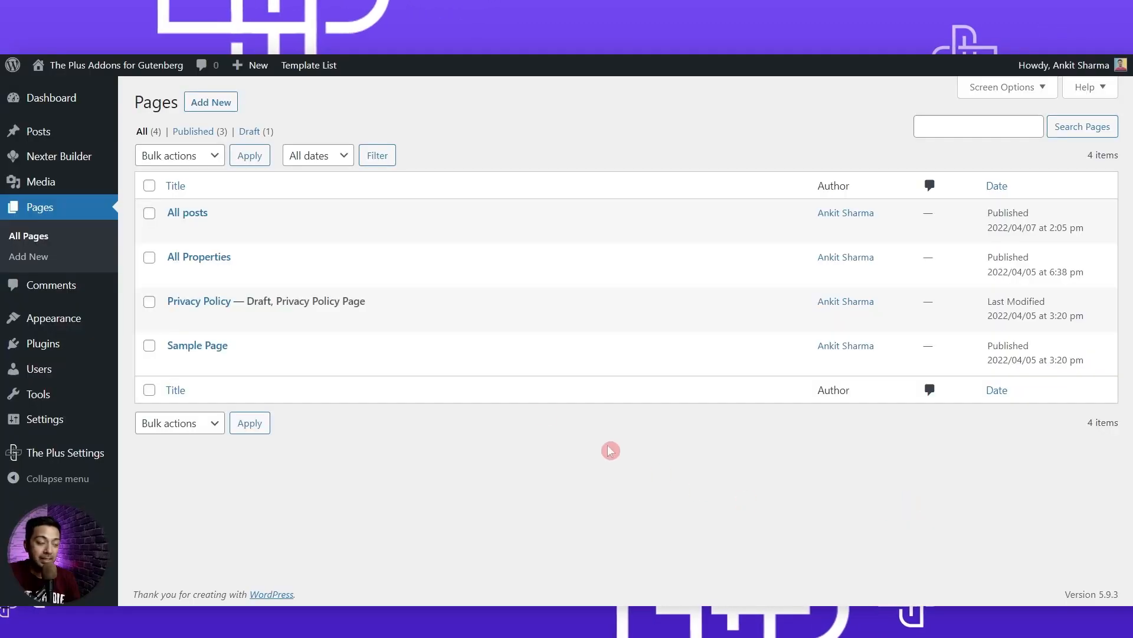
Create a new page titled "All Properties" and insert a TP Post Listing block into it.
left_click(220, 103)
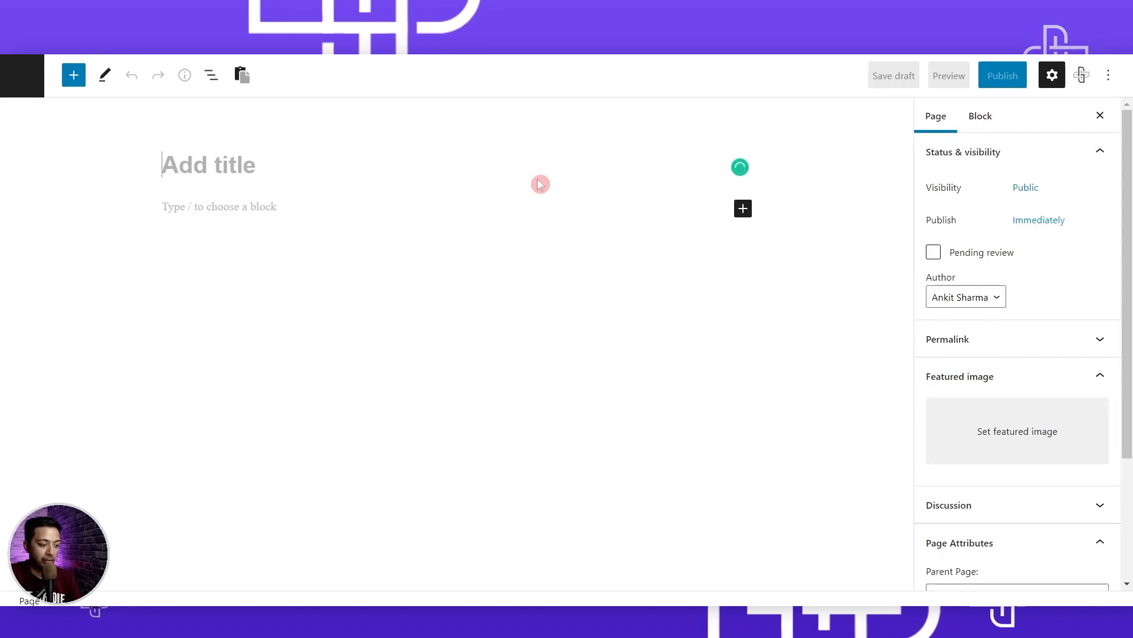
type("All Properties")
left_click(243, 211)
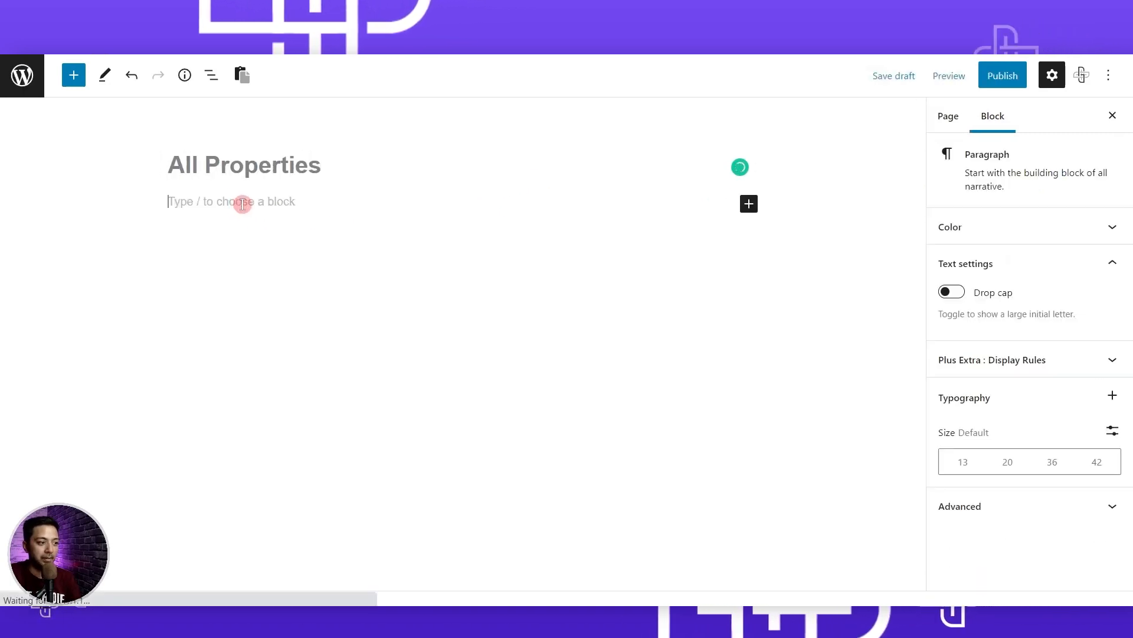
type("/")
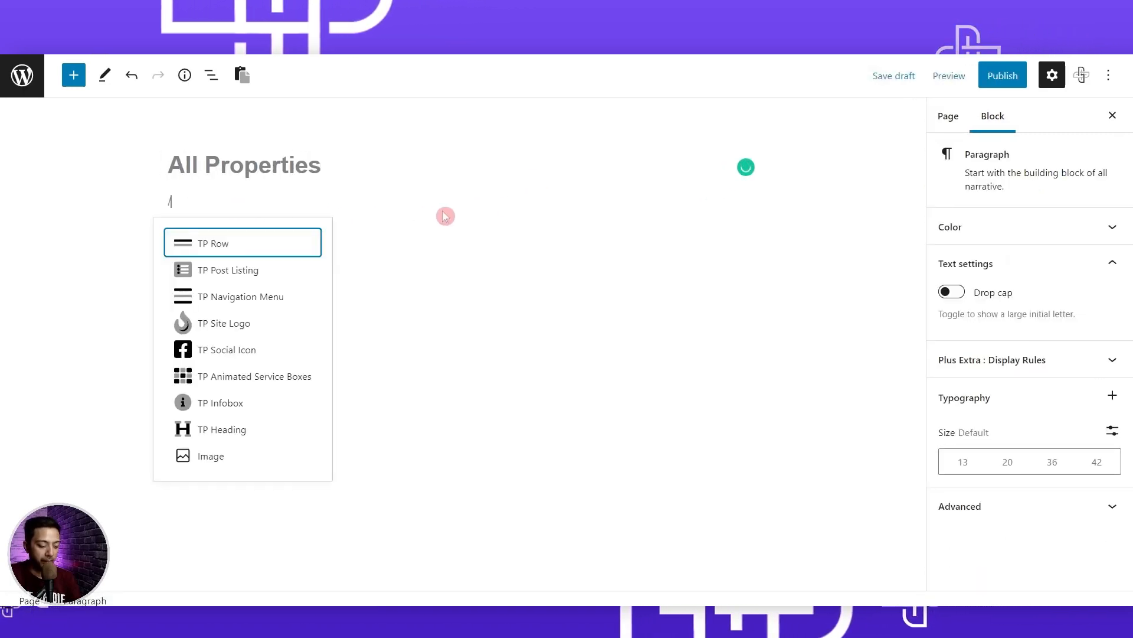
type("tp post list")
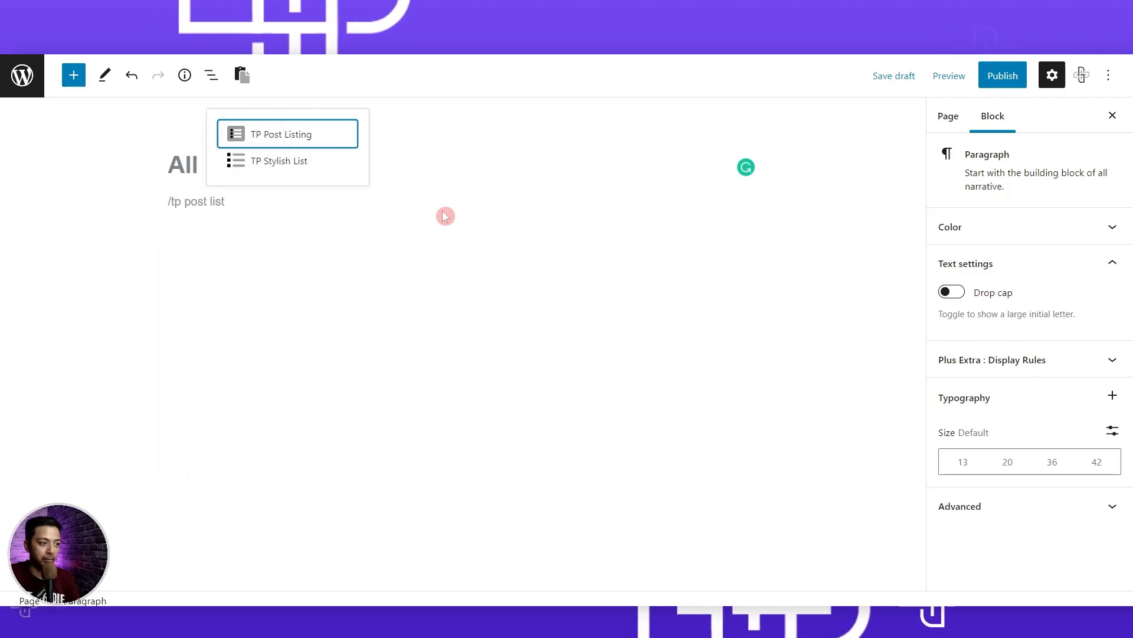
left_click(299, 145)
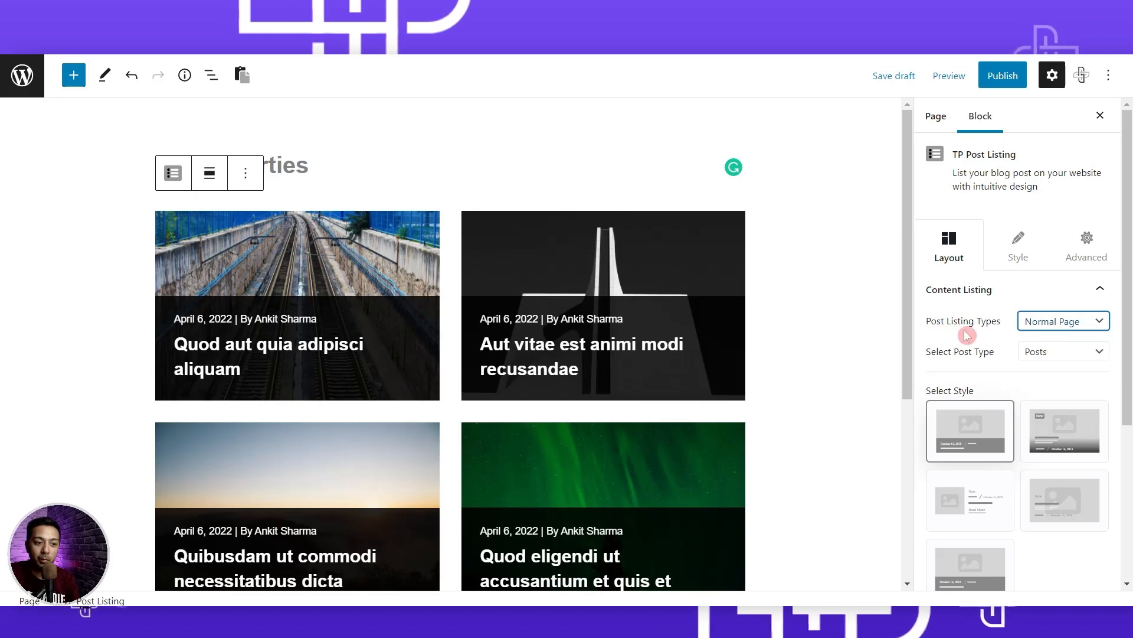
Keep the post listing type as Normal Page and set the listing's post type to Properties.
left_click(1070, 325)
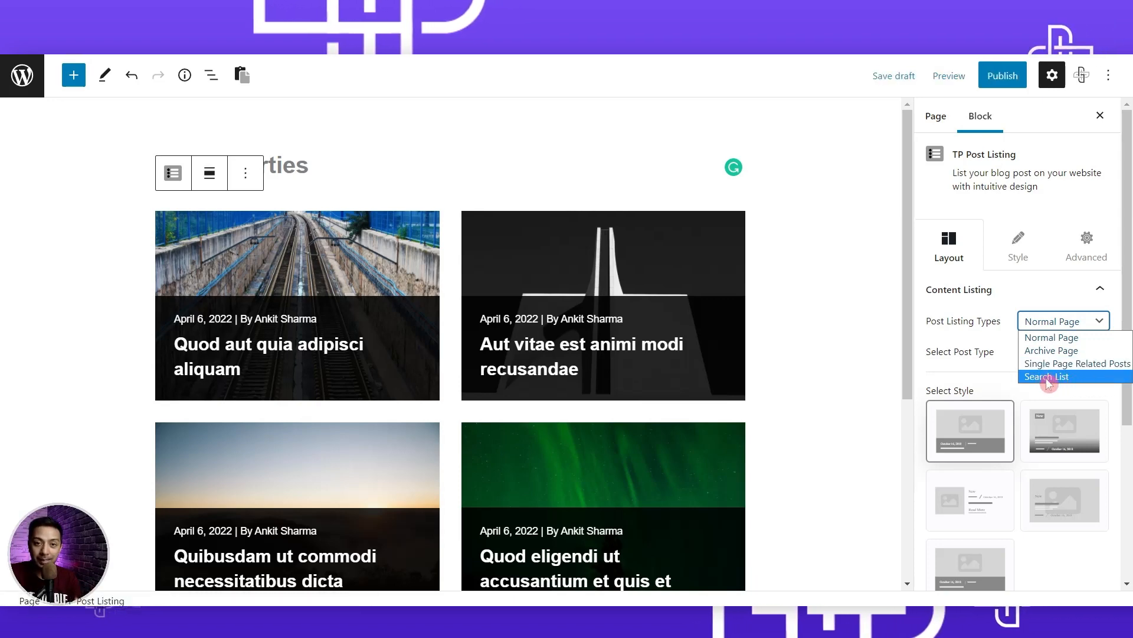
left_click(1060, 341)
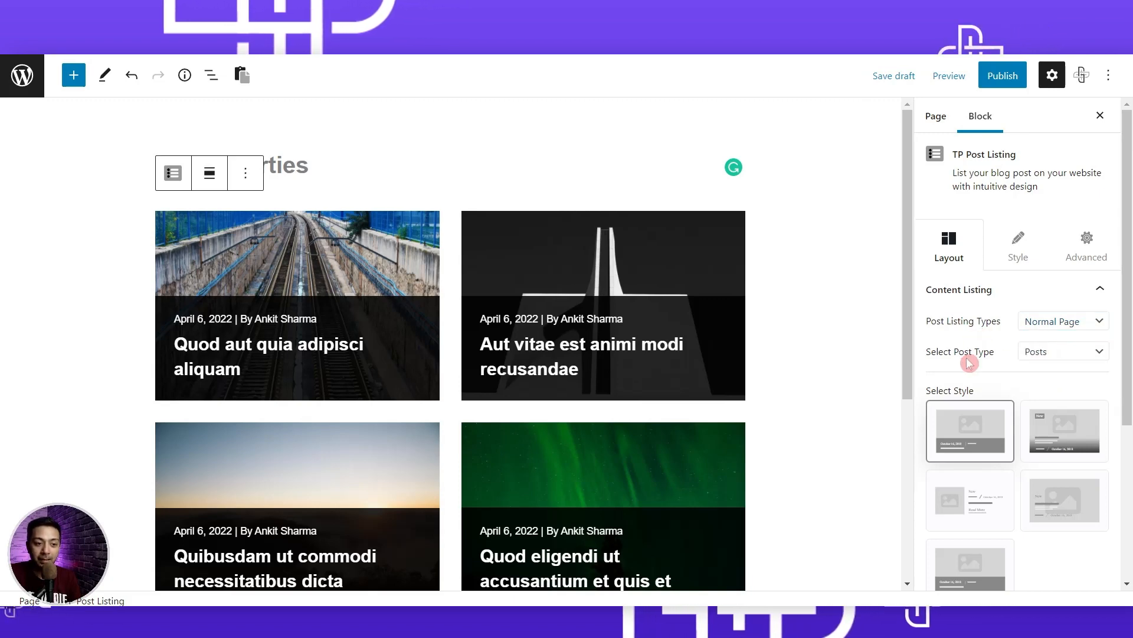
left_click(1082, 353)
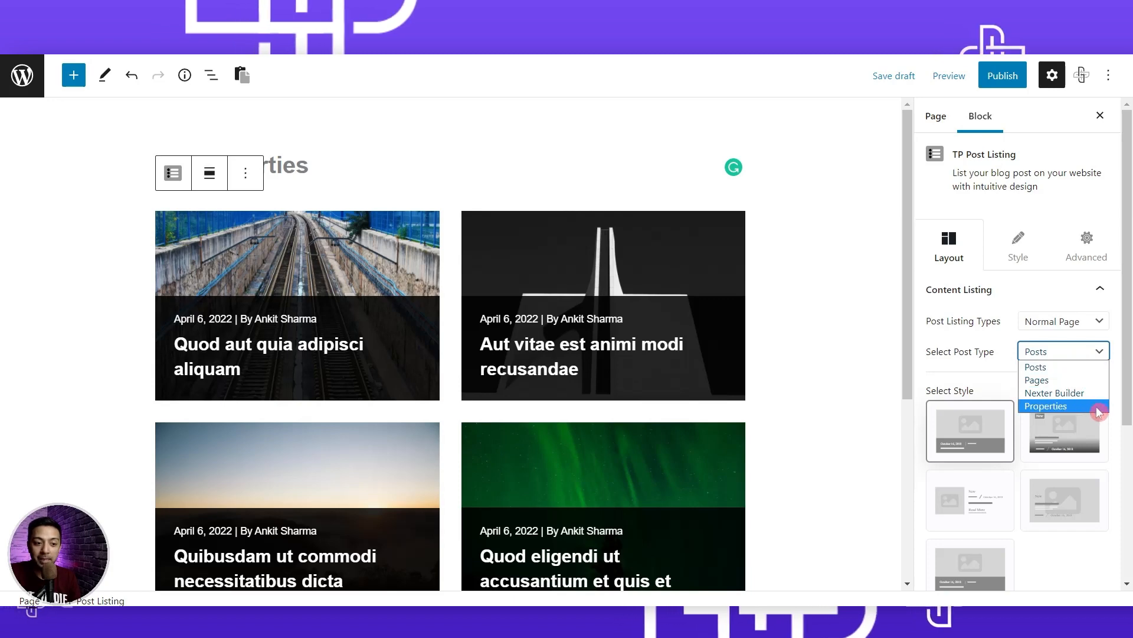
left_click(1062, 407)
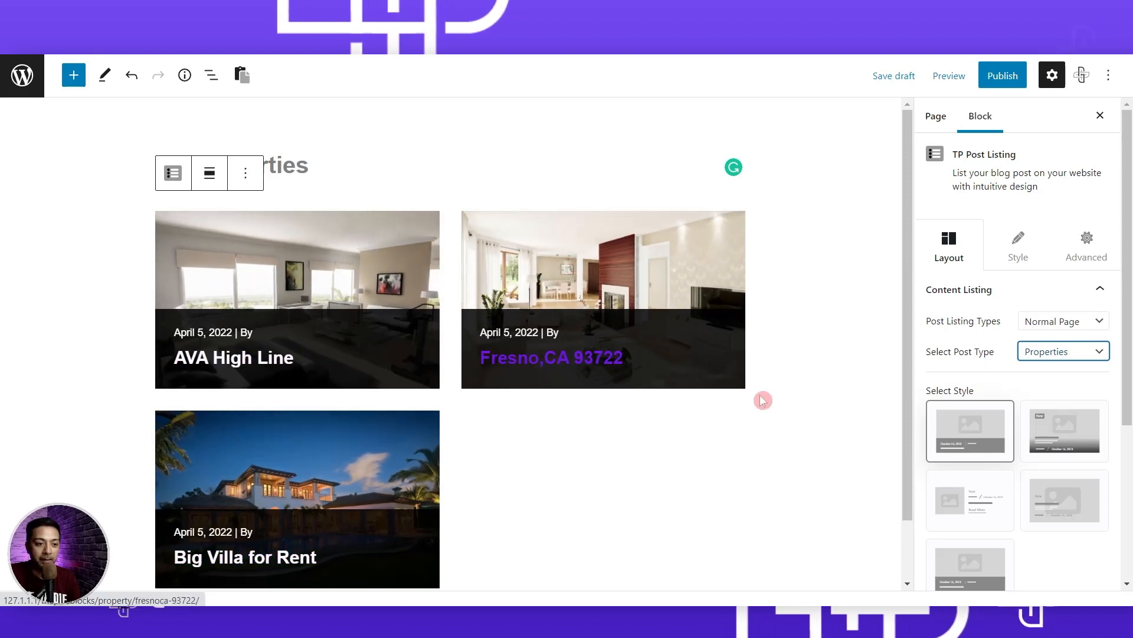
Try the second, third and fourth preset styles on the property listing.
left_click(1061, 439)
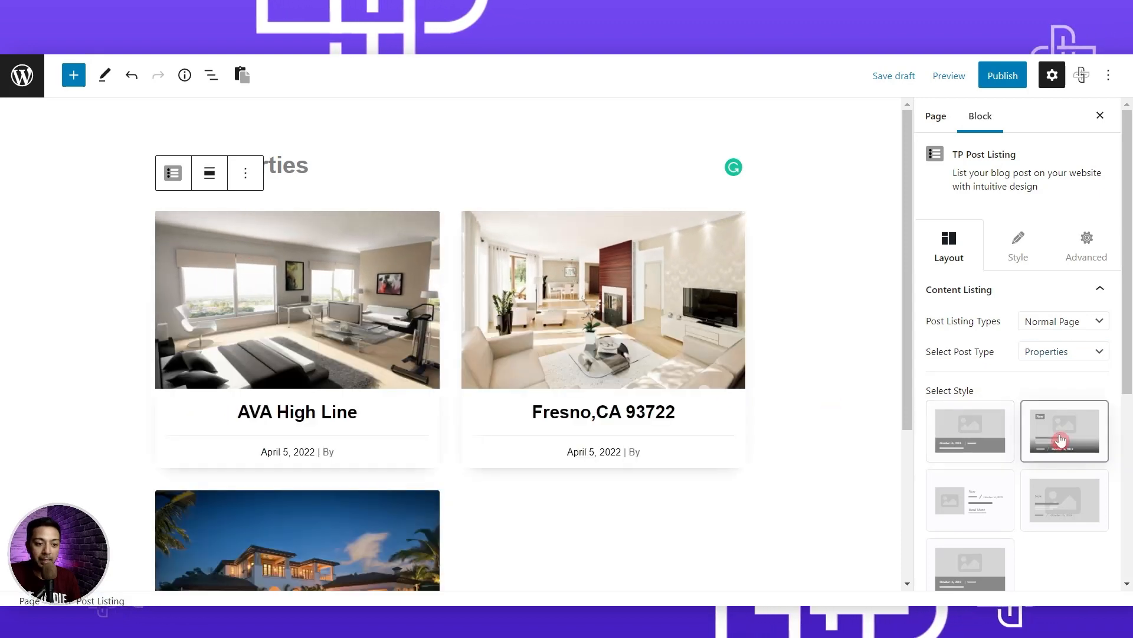
left_click(972, 500)
left_click(1048, 495)
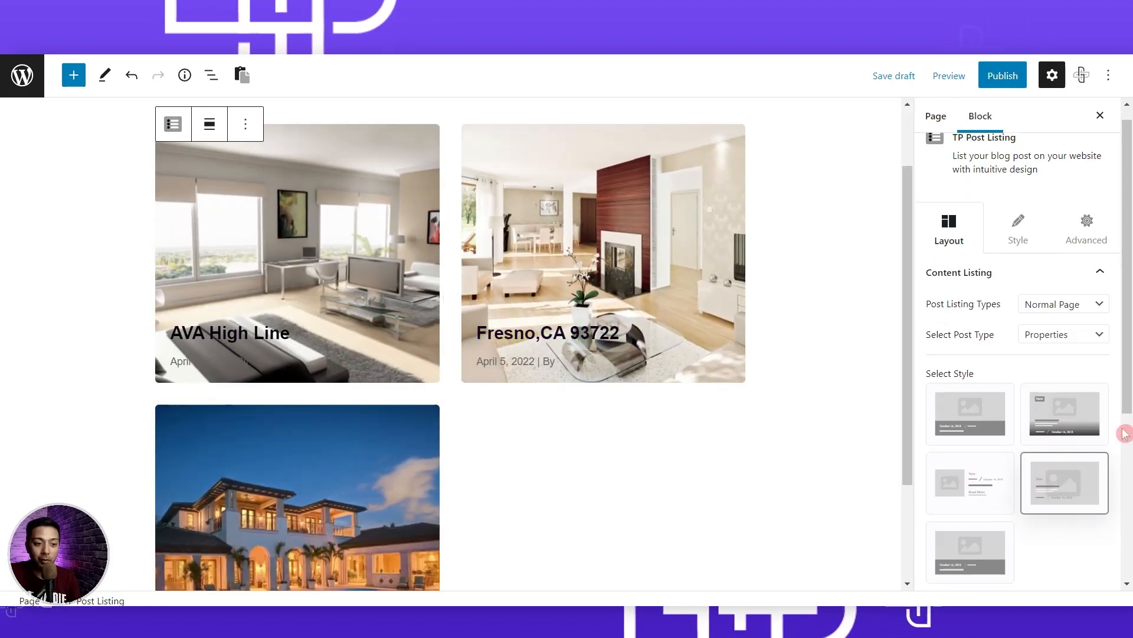
Apply the Custom style to the property listing and save the page as a draft.
scroll(1095, 435, "down", 3)
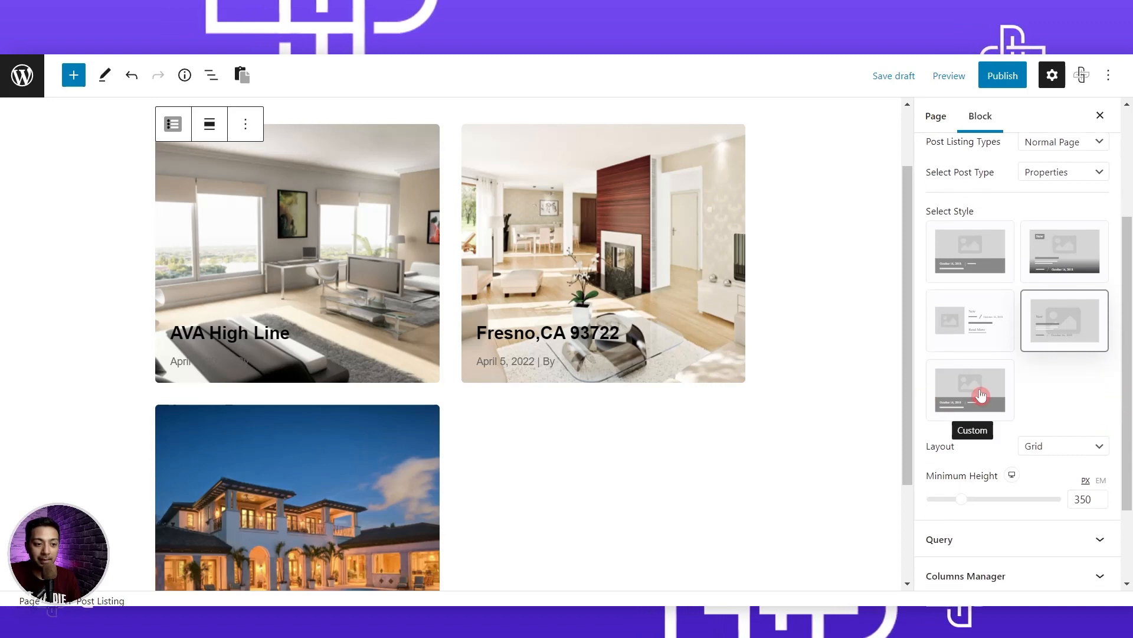
left_click(981, 395)
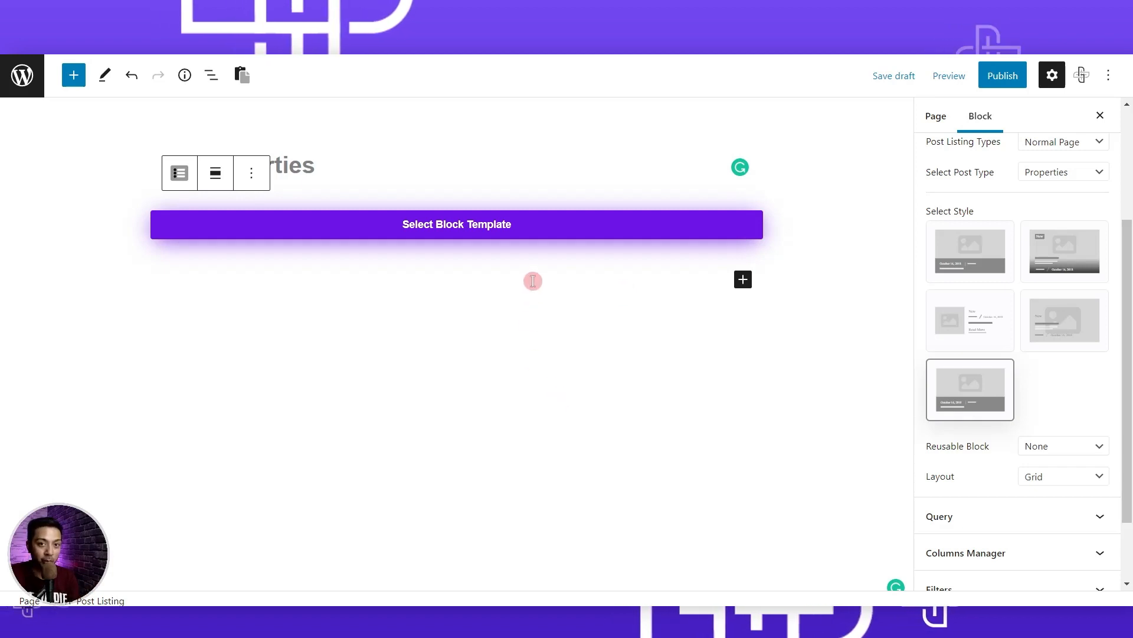
left_click(904, 81)
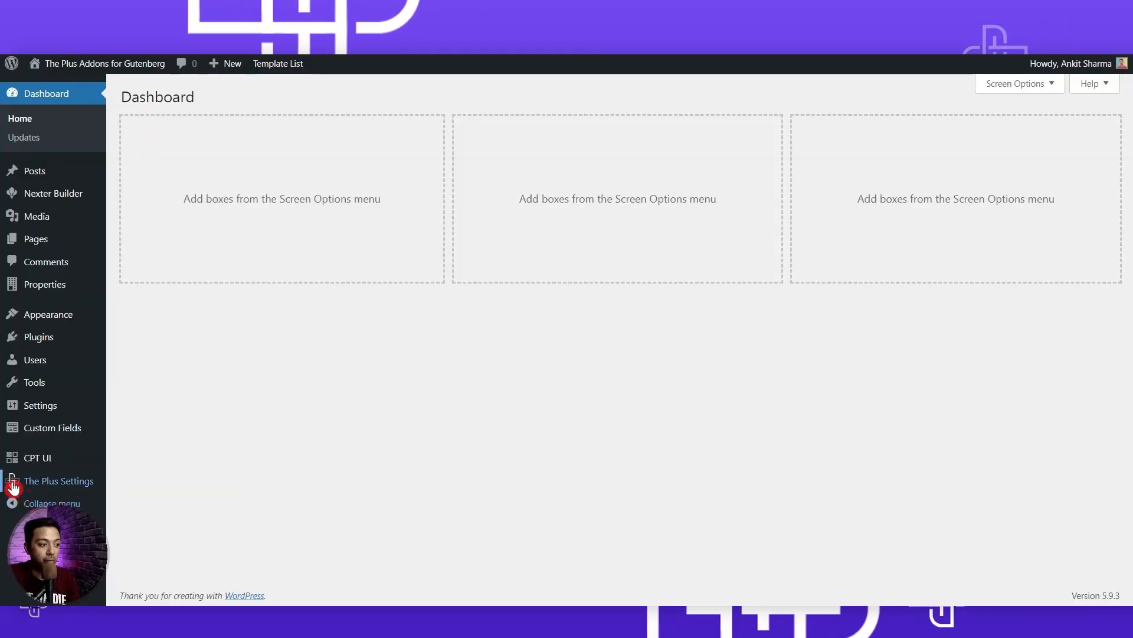
Create a new reusable block titled "Property Skin design" from The Plus Settings.
mouse_move(28, 481)
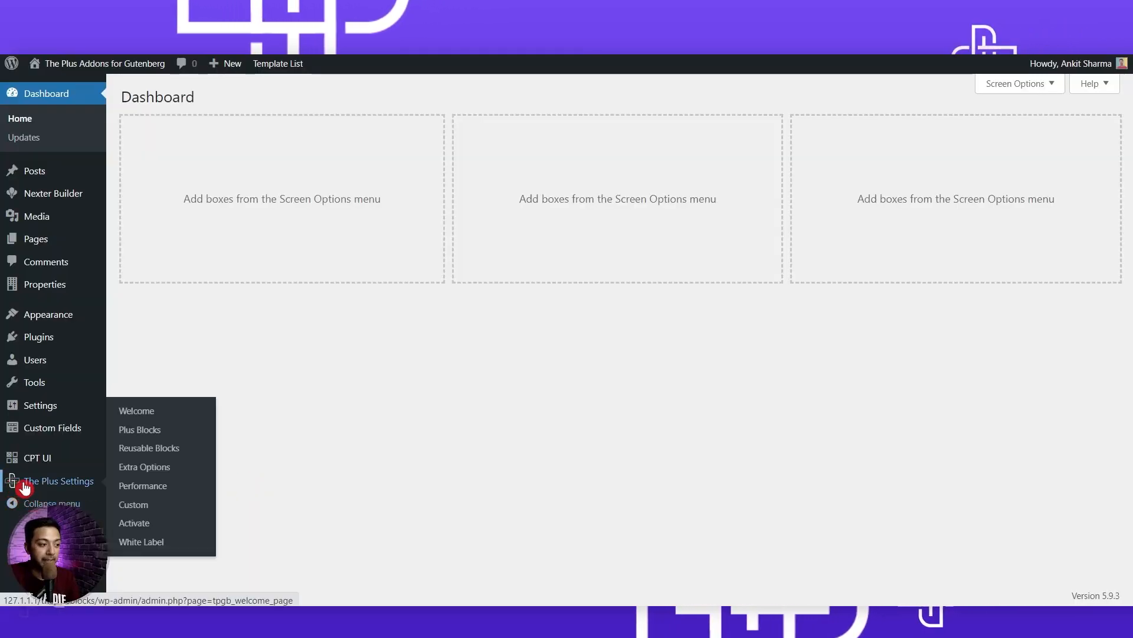
left_click(164, 456)
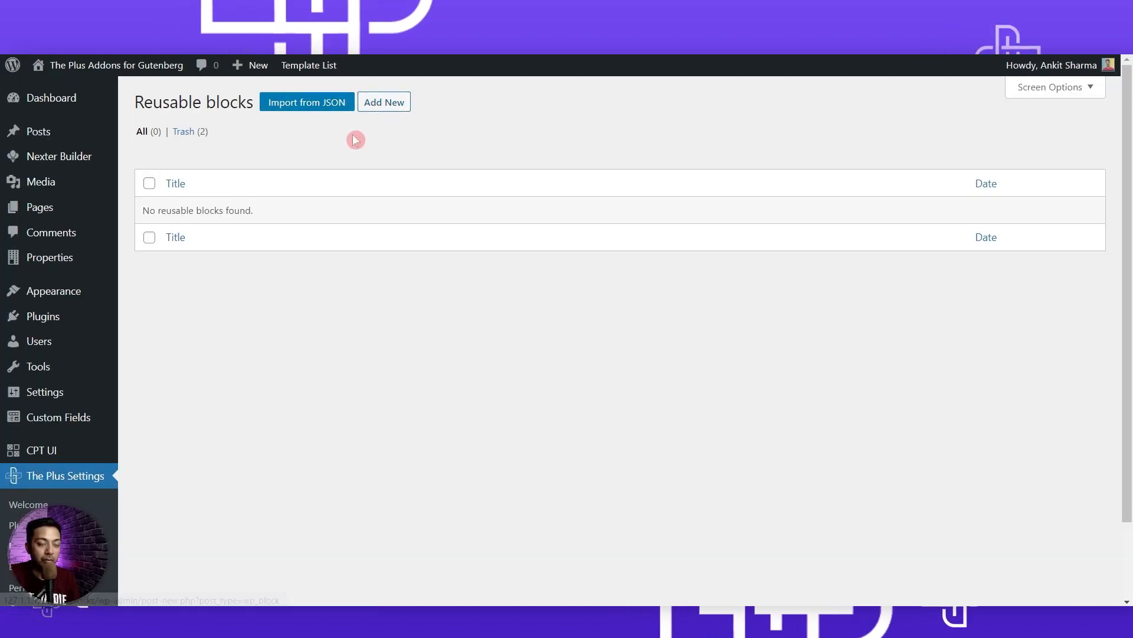
left_click(386, 108)
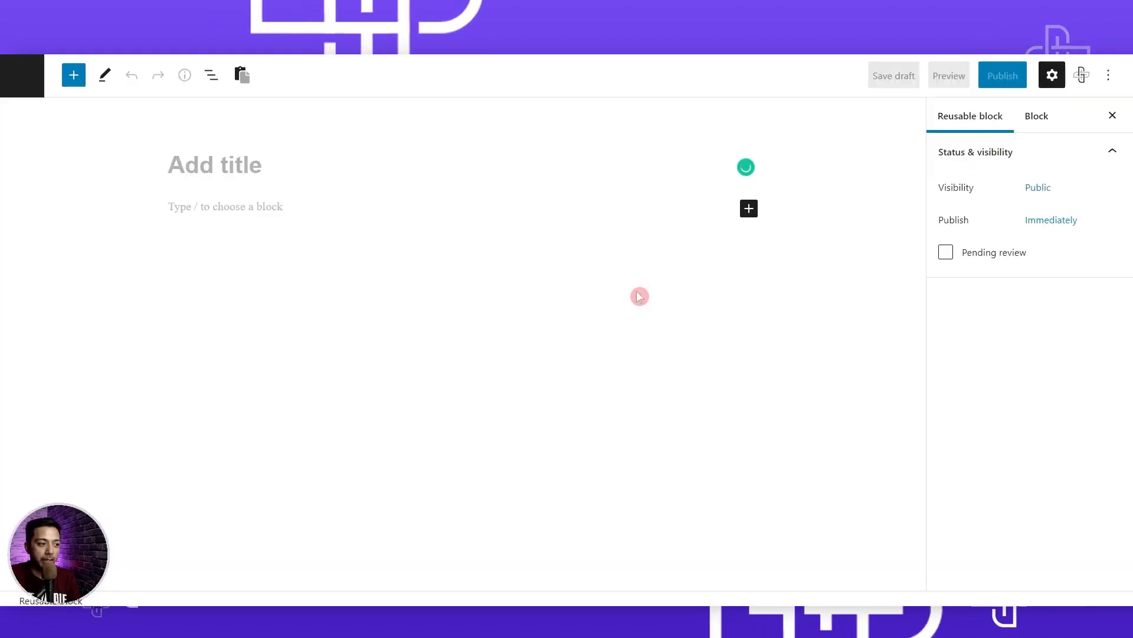
type("Property Skin design")
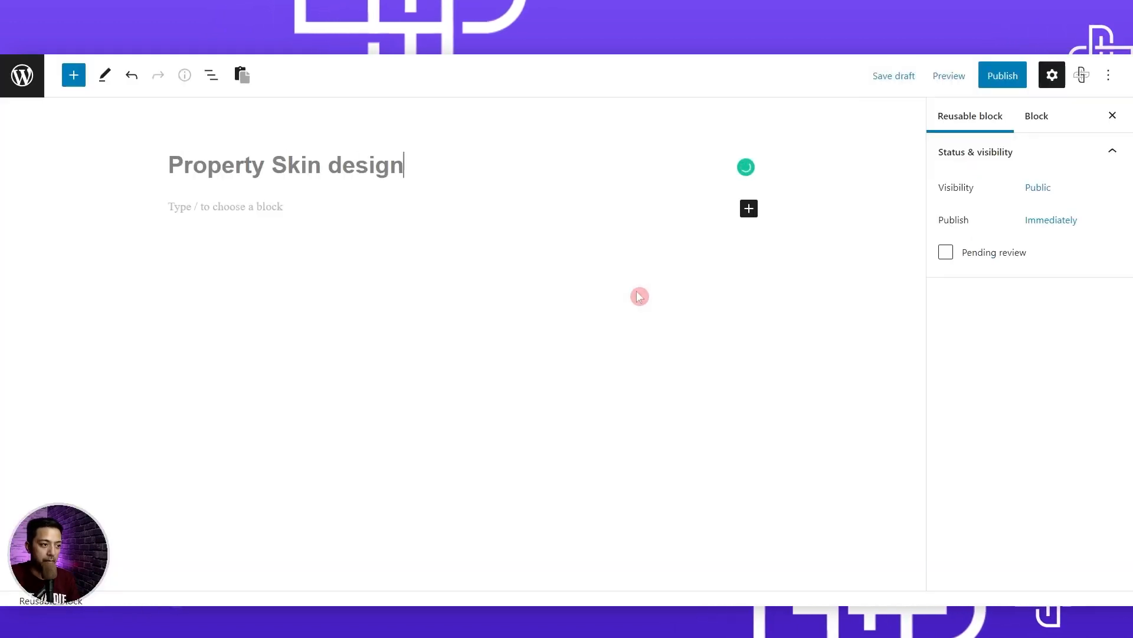
key("Return")
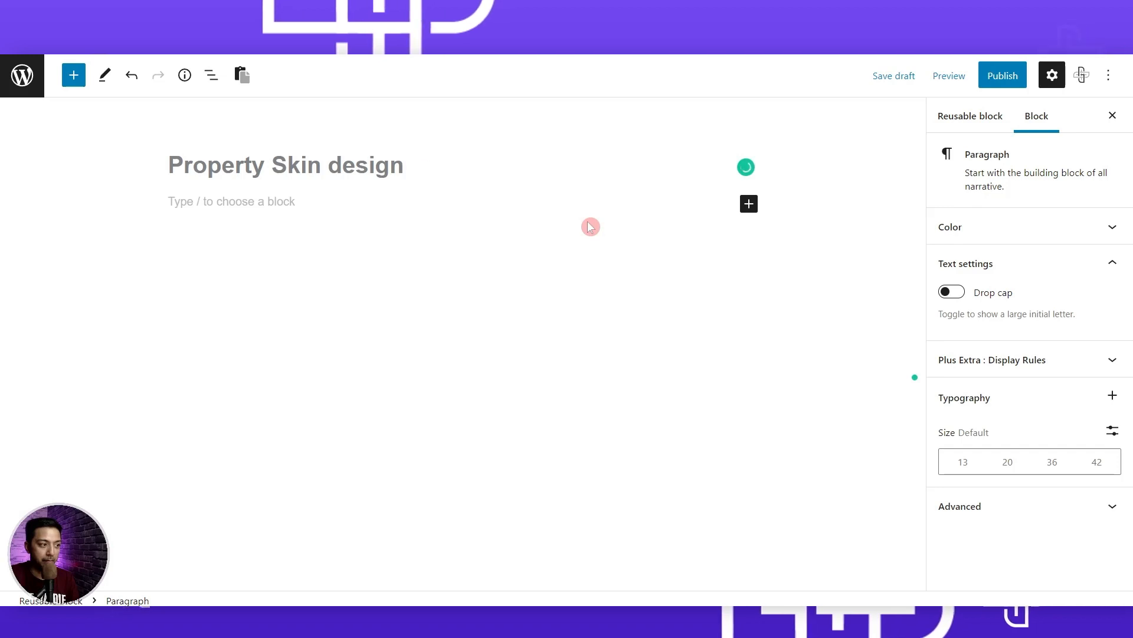
Insert a TP Row block with a single-column layout into the reusable block.
type("/tp row")
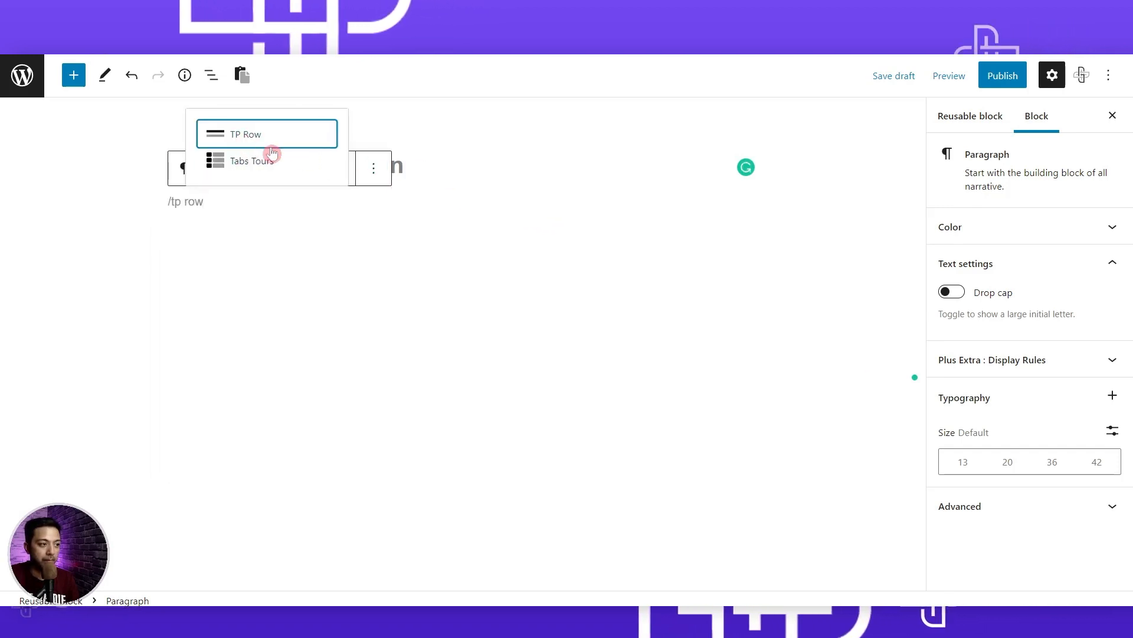
key("Return")
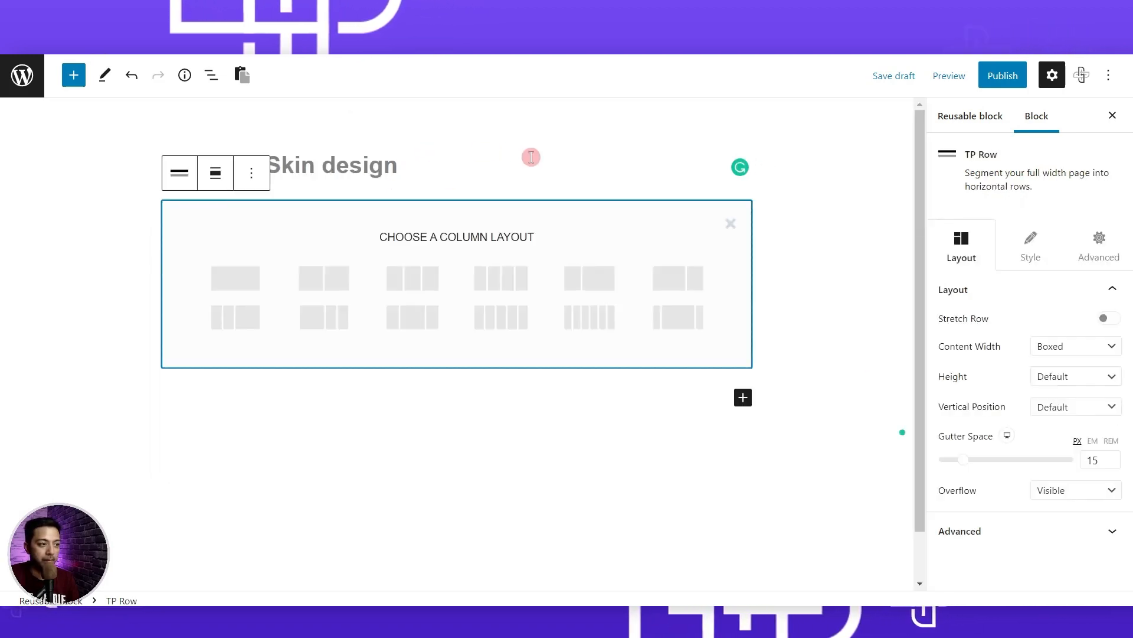
left_click(244, 279)
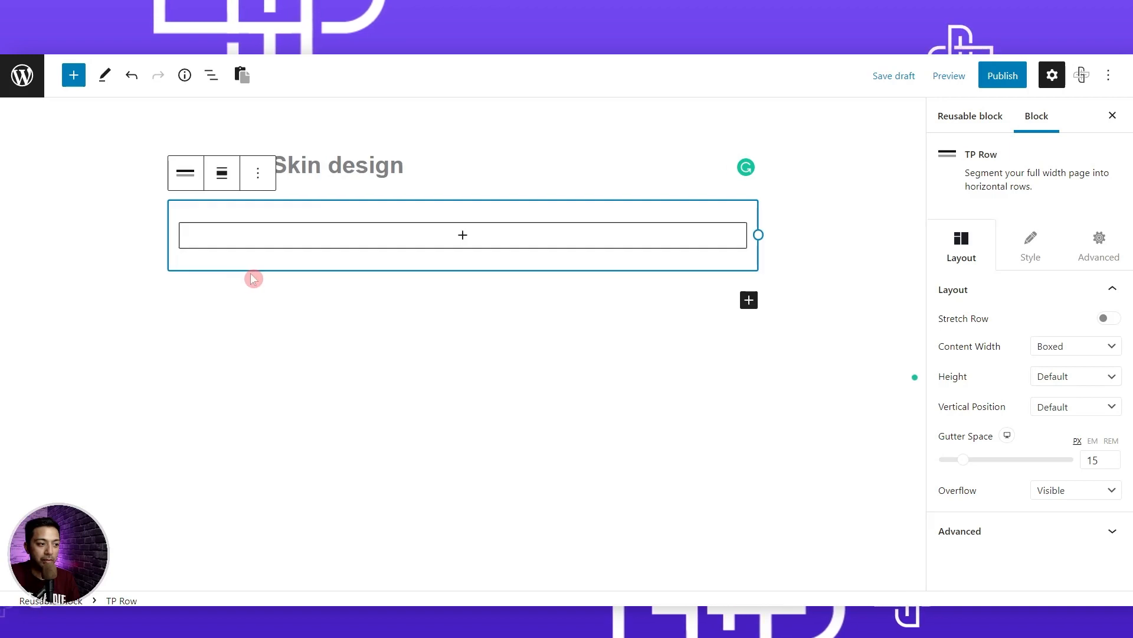
Insert a TP Image block into the empty column of the TP Row.
left_click(465, 237)
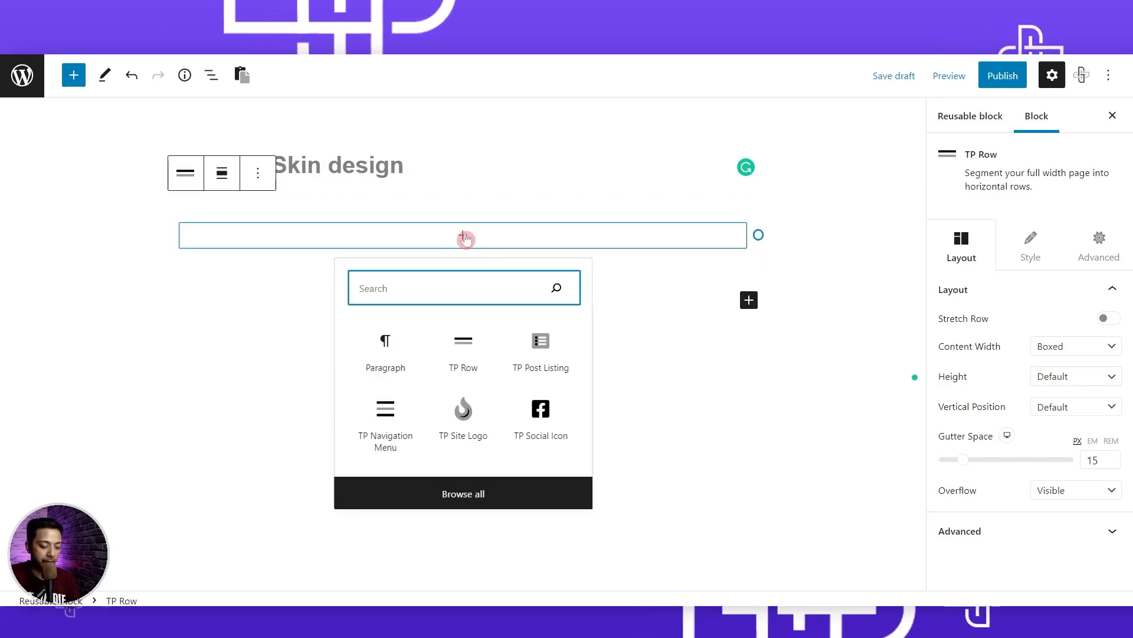
type("imag")
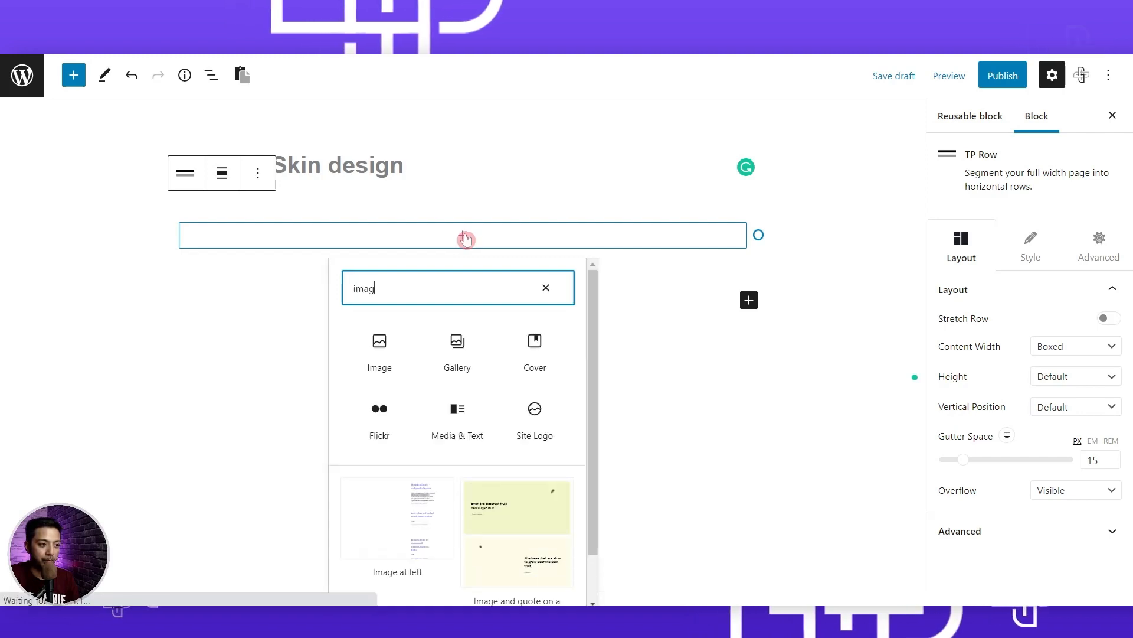
key("ctrl+a")
type("tp ")
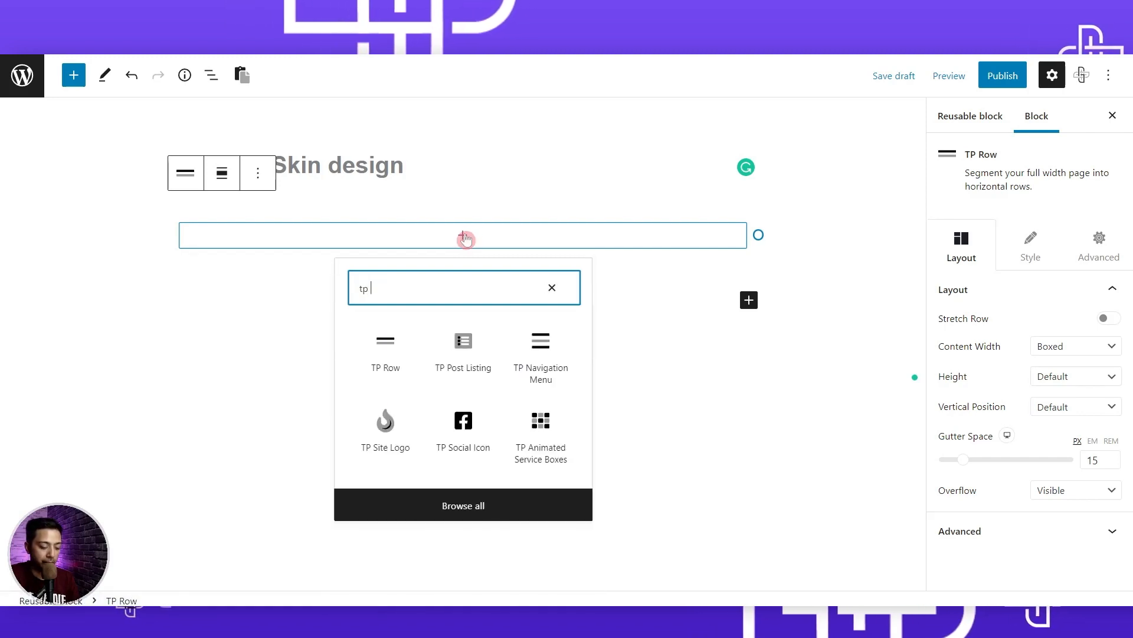
type("image")
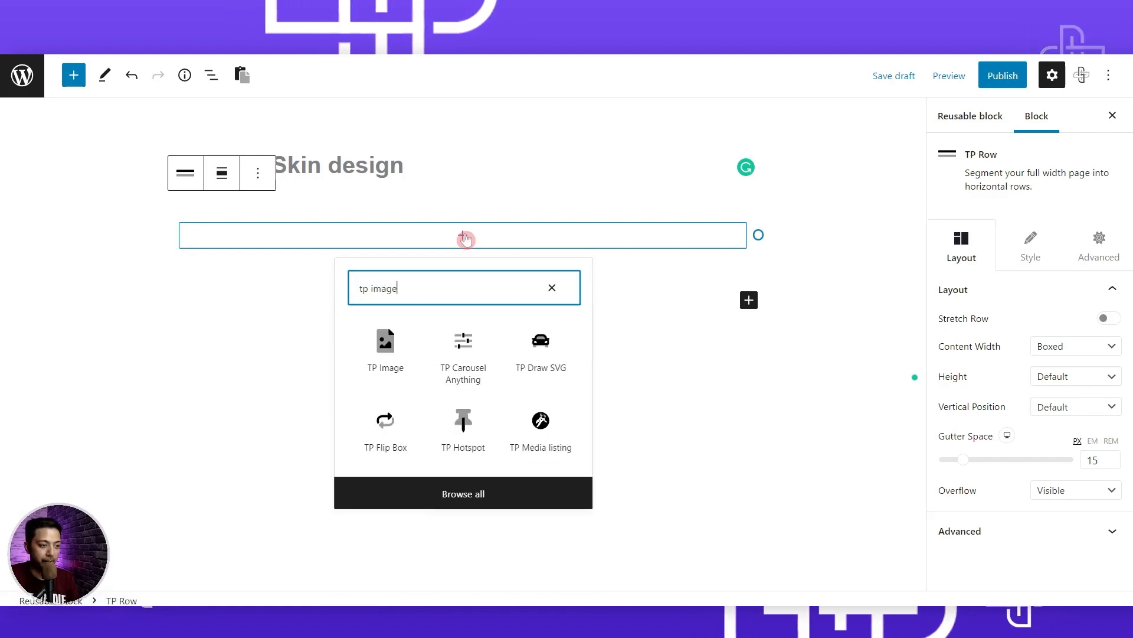
left_click(385, 353)
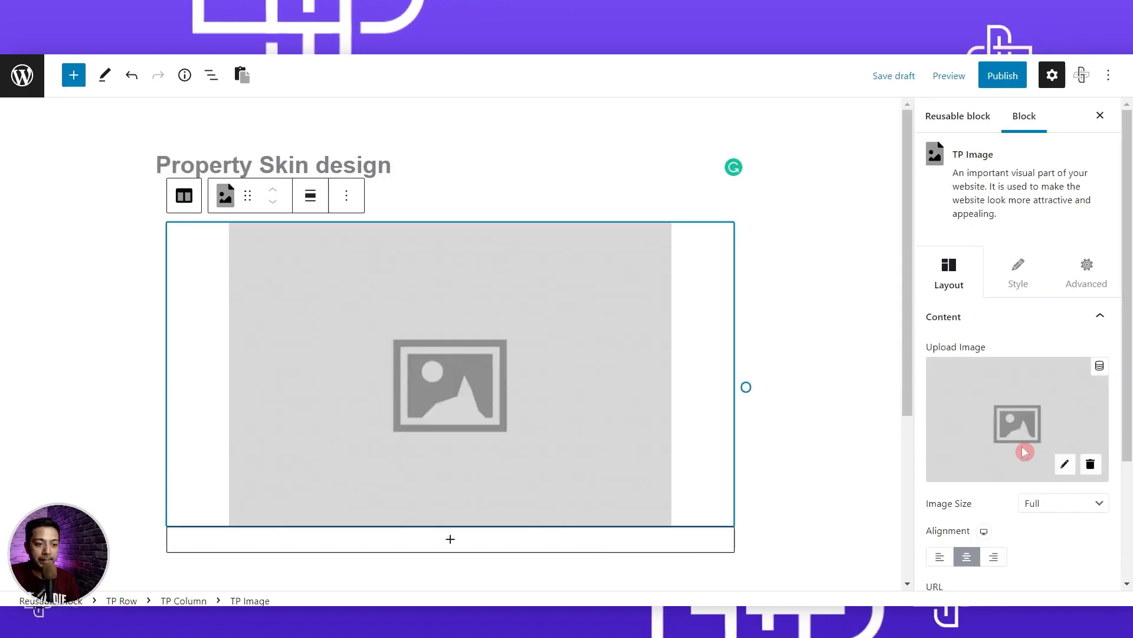
Set the image's dynamic source to the post's Featured Image at Full size.
scroll(1022, 411, "down", 3)
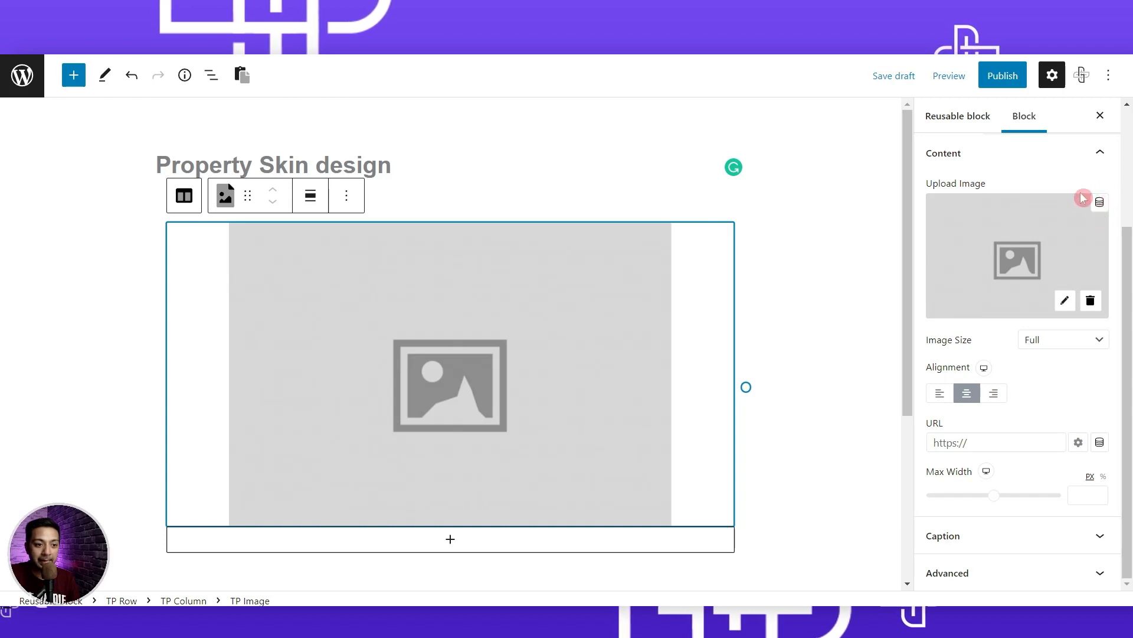
left_click(1099, 203)
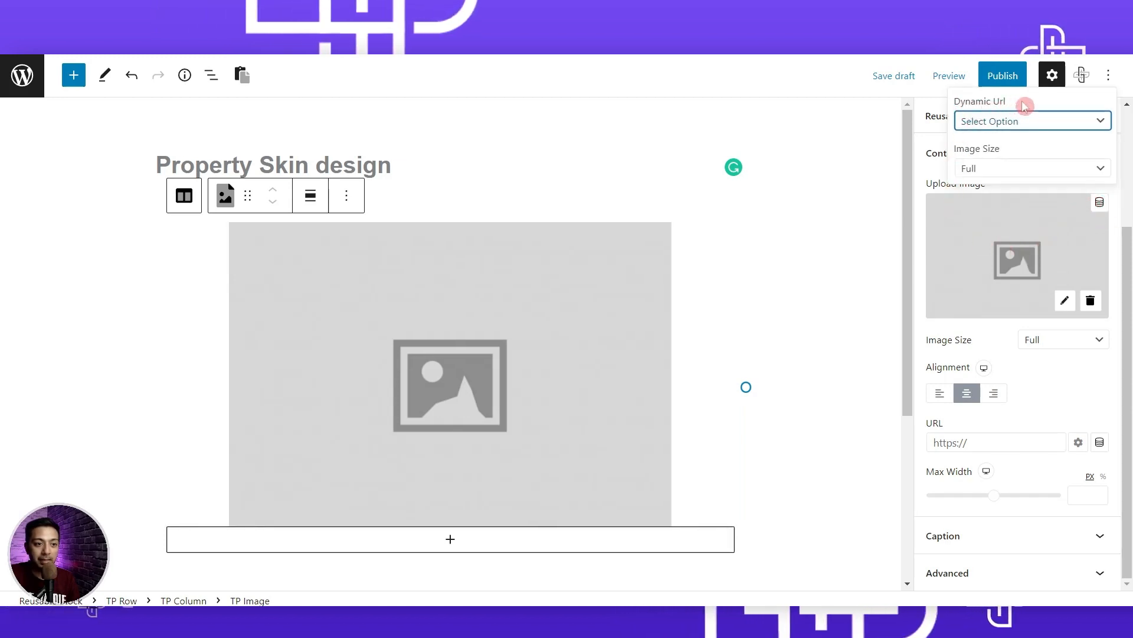
left_click(1010, 123)
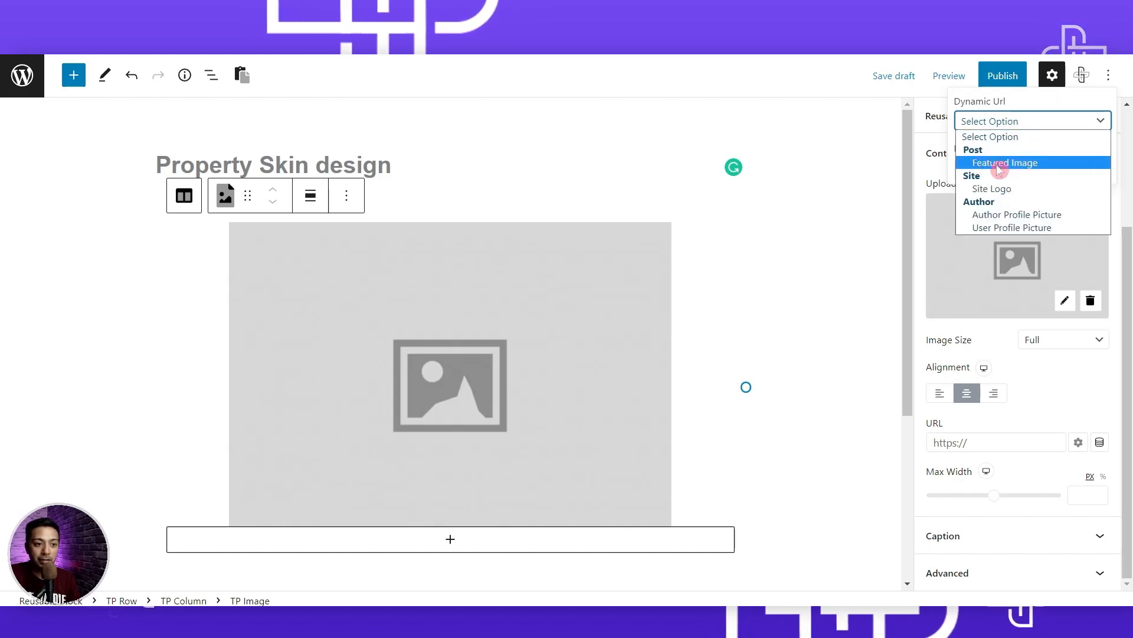
left_click(1022, 168)
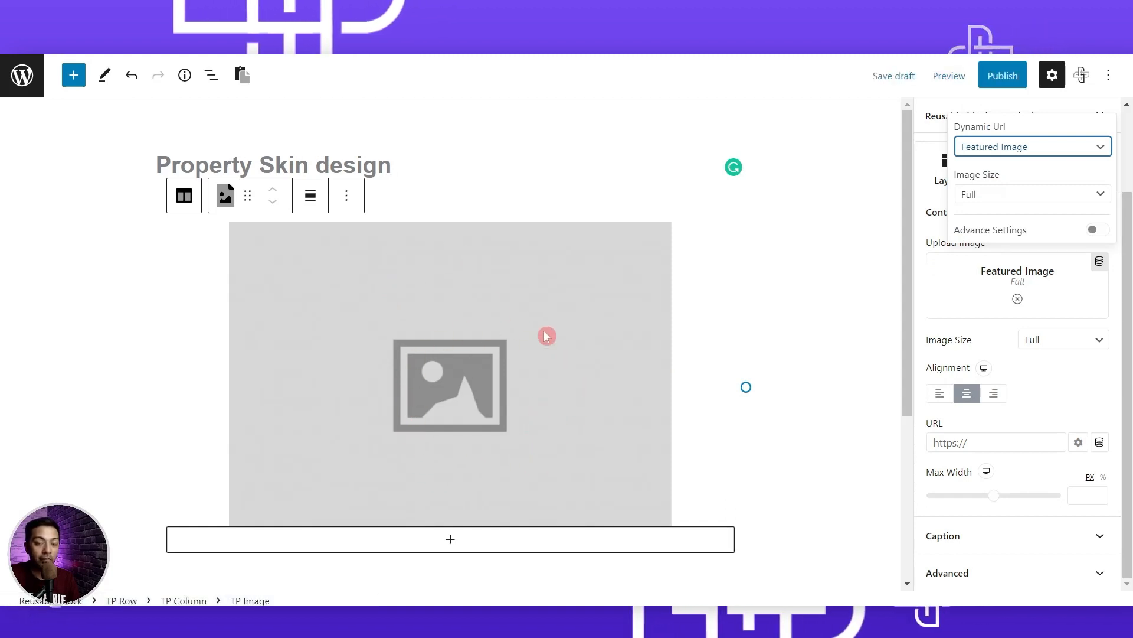
left_click(1001, 201)
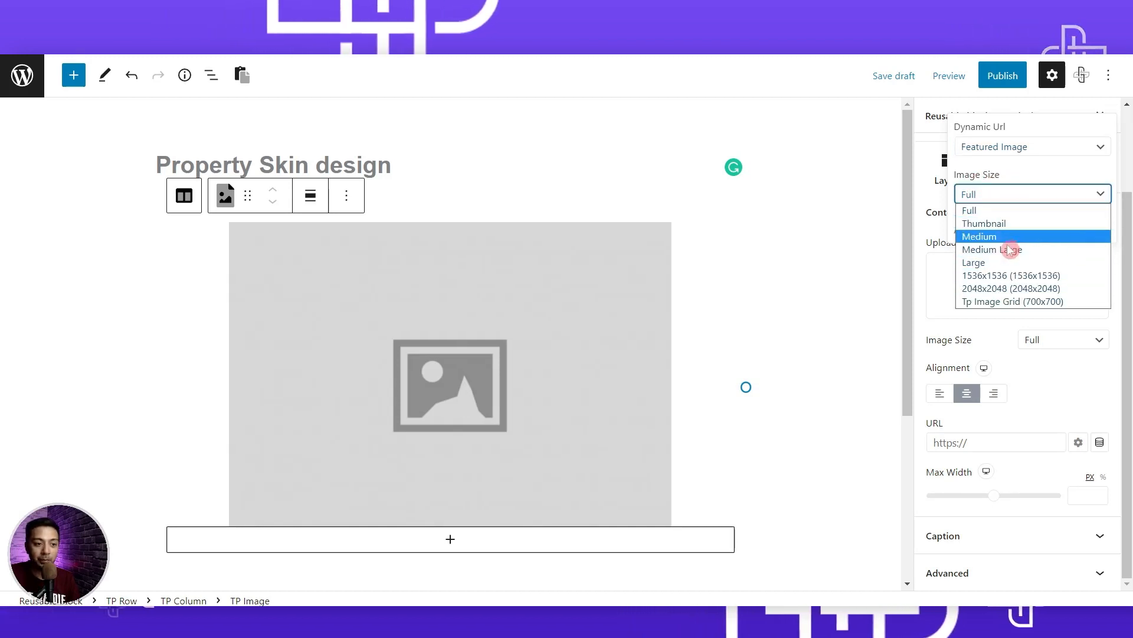
left_click(988, 210)
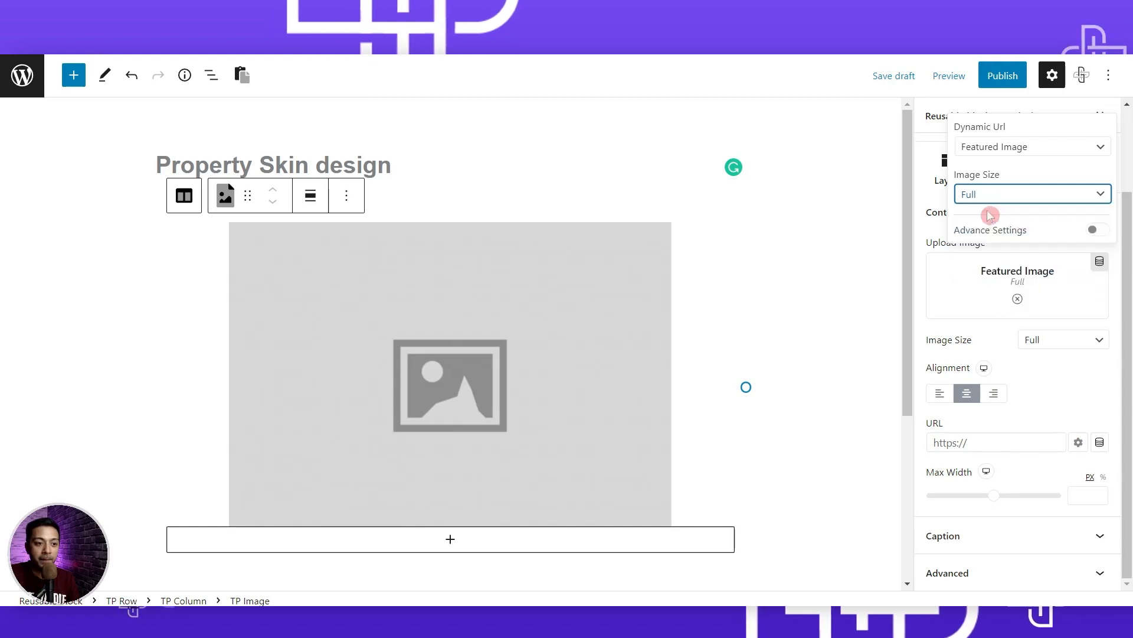
Enable the advance settings for the dynamic image and choose the night-time office building photo as the fallback image.
left_click(1101, 235)
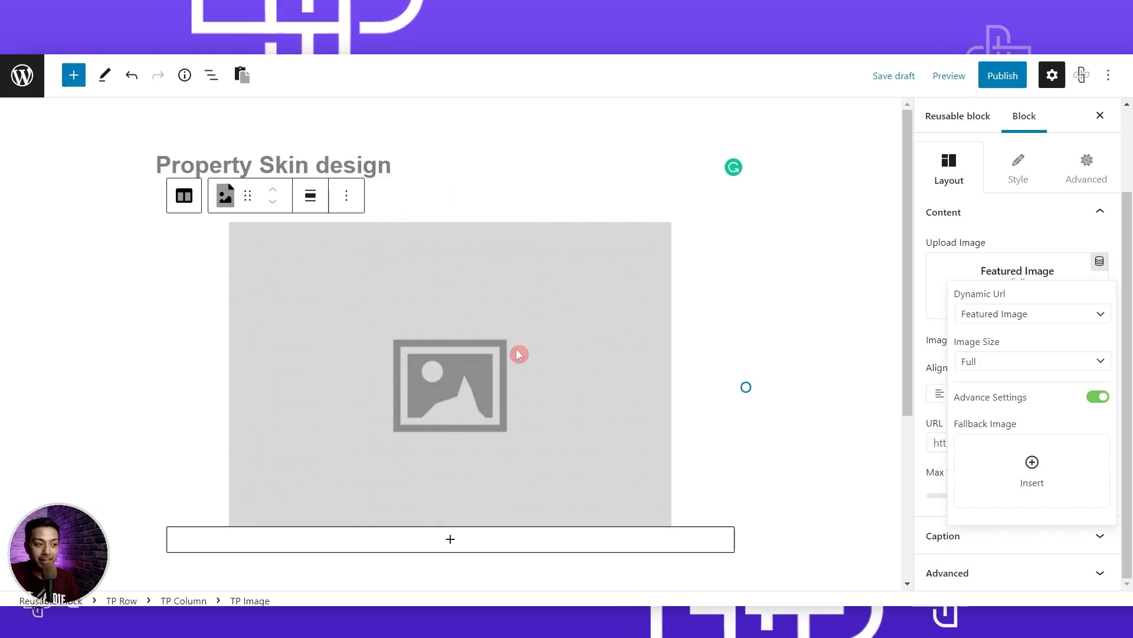
left_click(1028, 466)
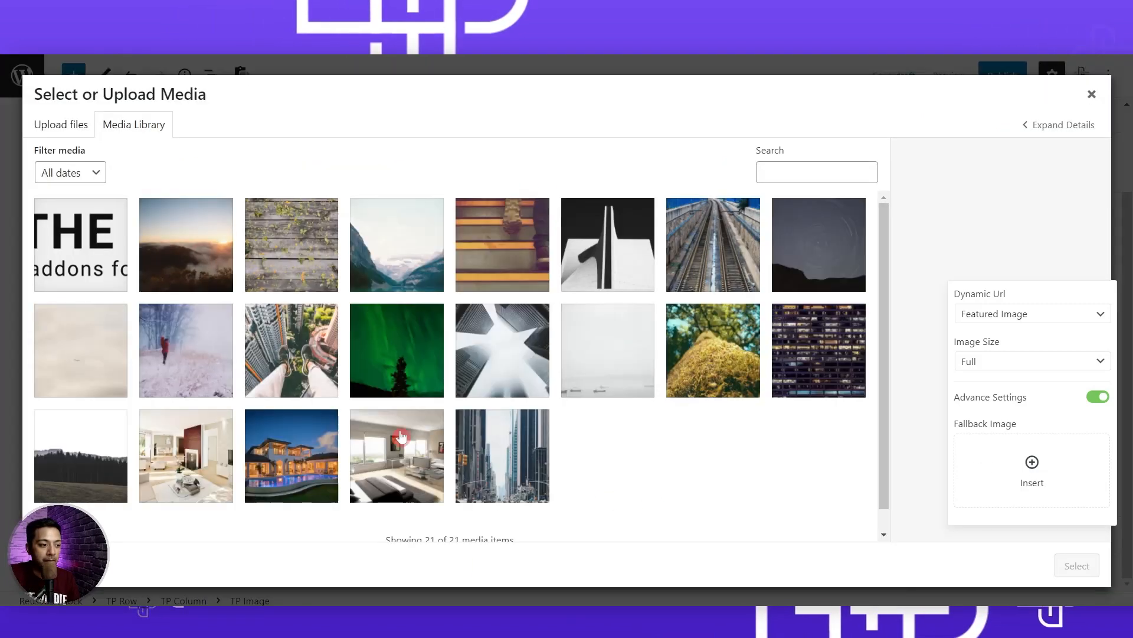
left_click(825, 341)
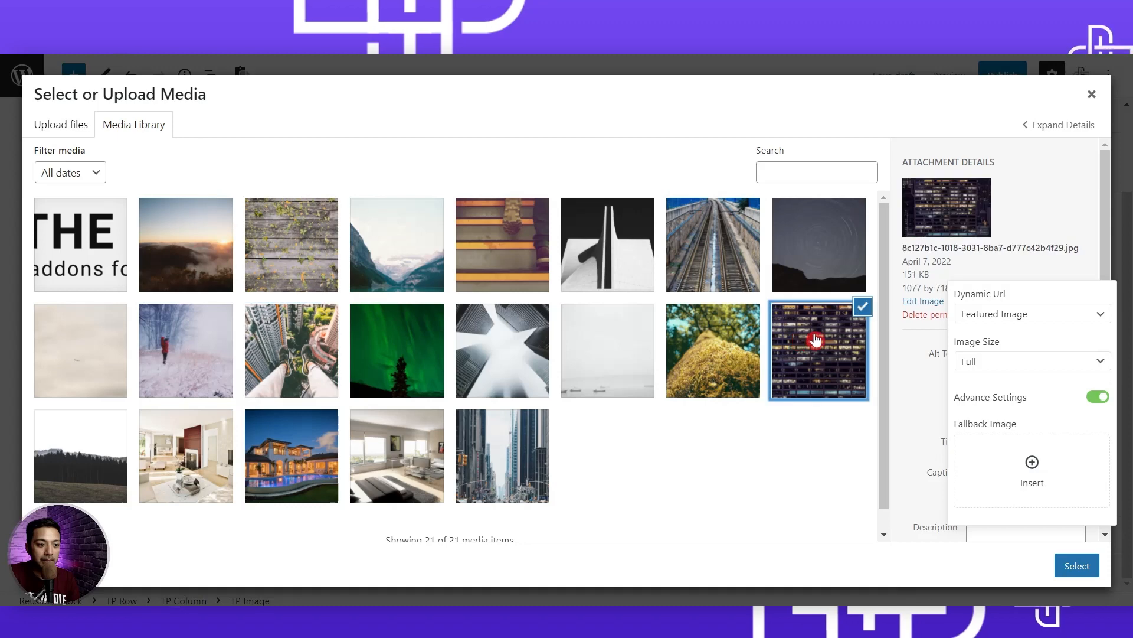
left_click(1076, 565)
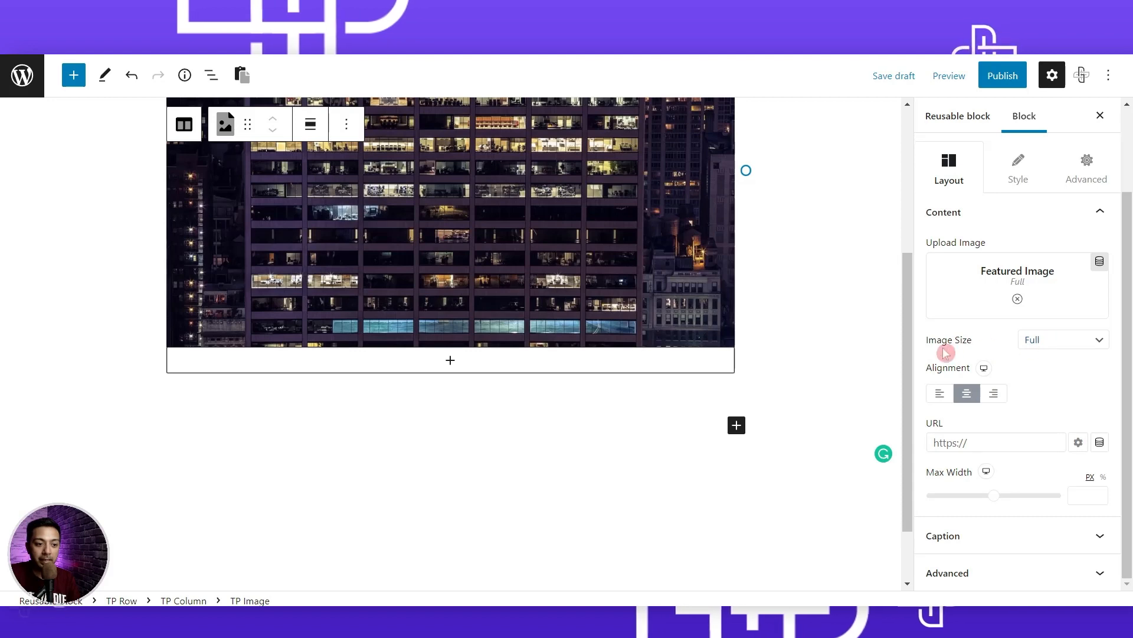
Keep the image size at Full and try the left and right alignments before returning to center.
left_click(1056, 341)
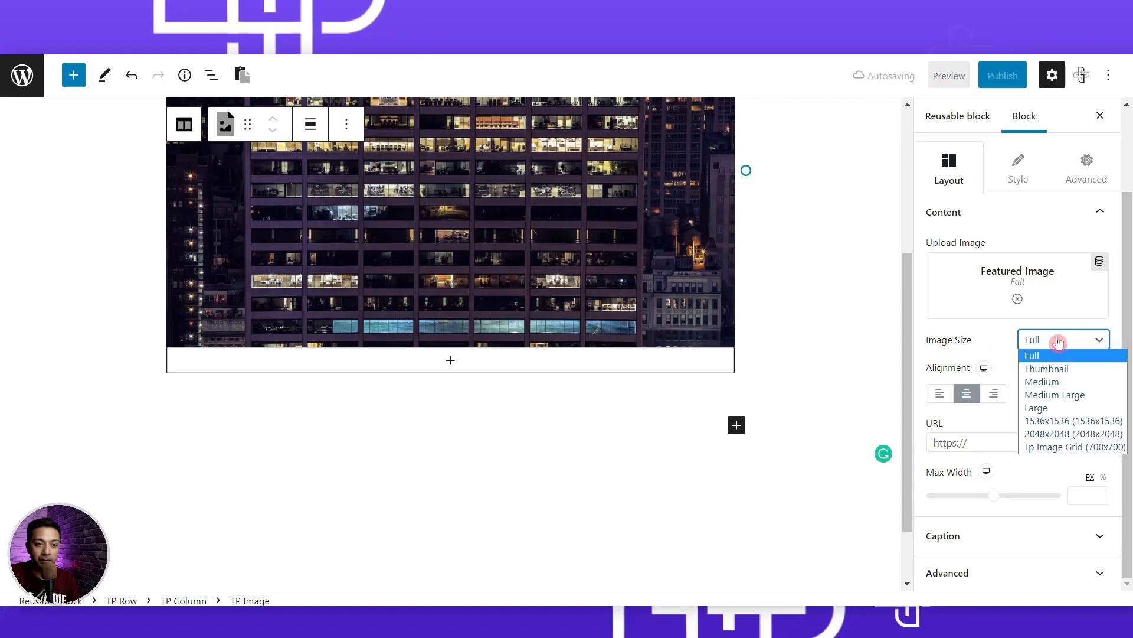
left_click(1056, 356)
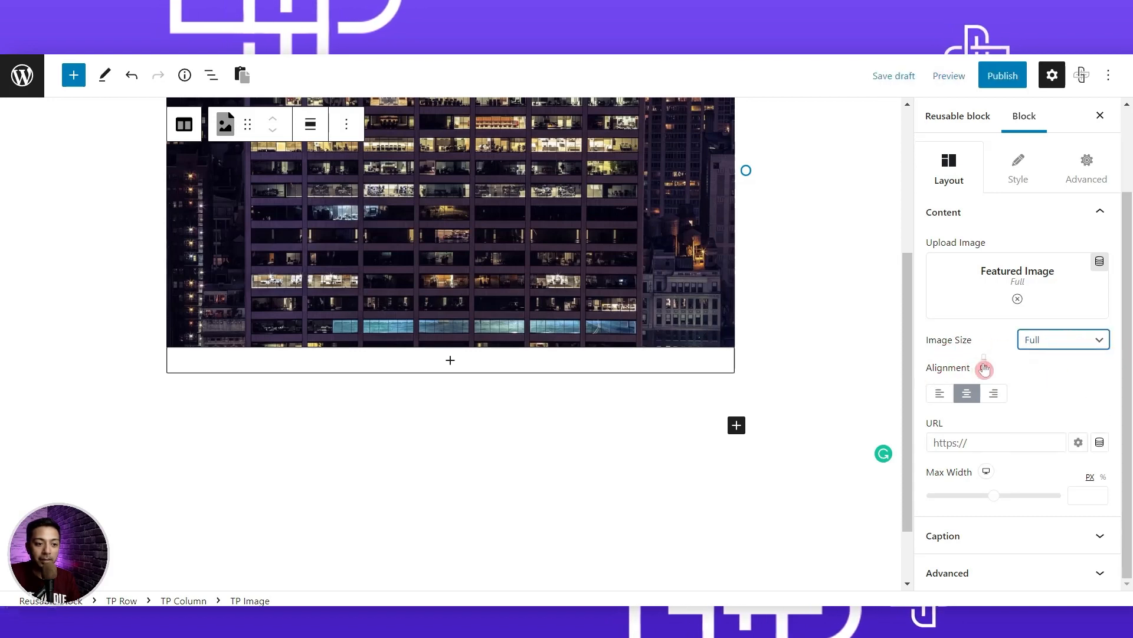
left_click(943, 399)
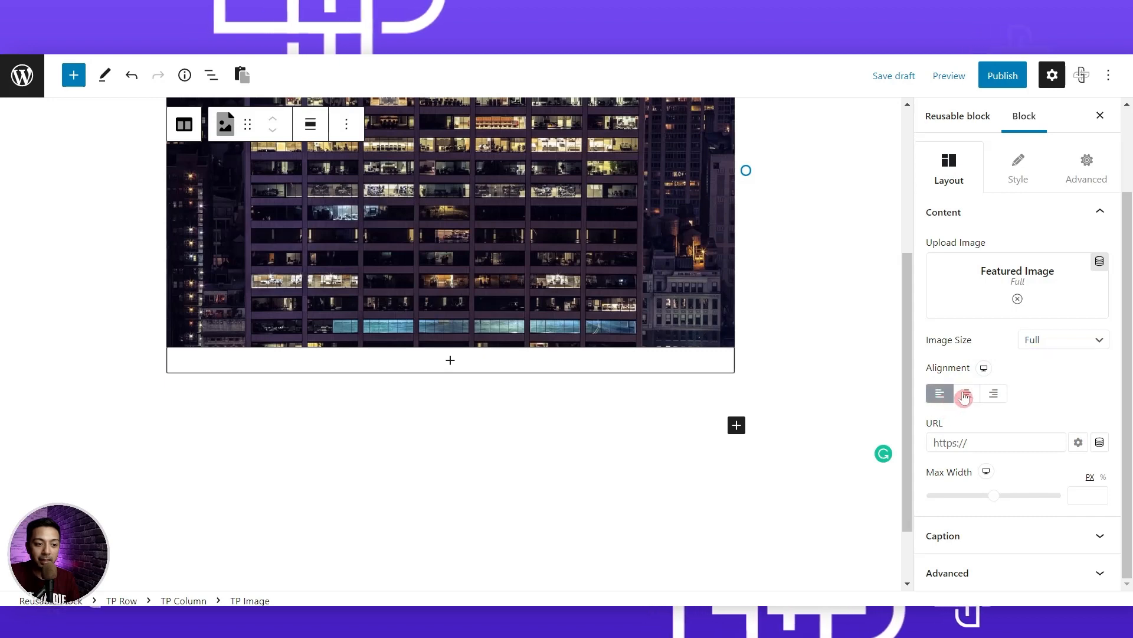
left_click(967, 396)
left_click(991, 396)
left_click(970, 394)
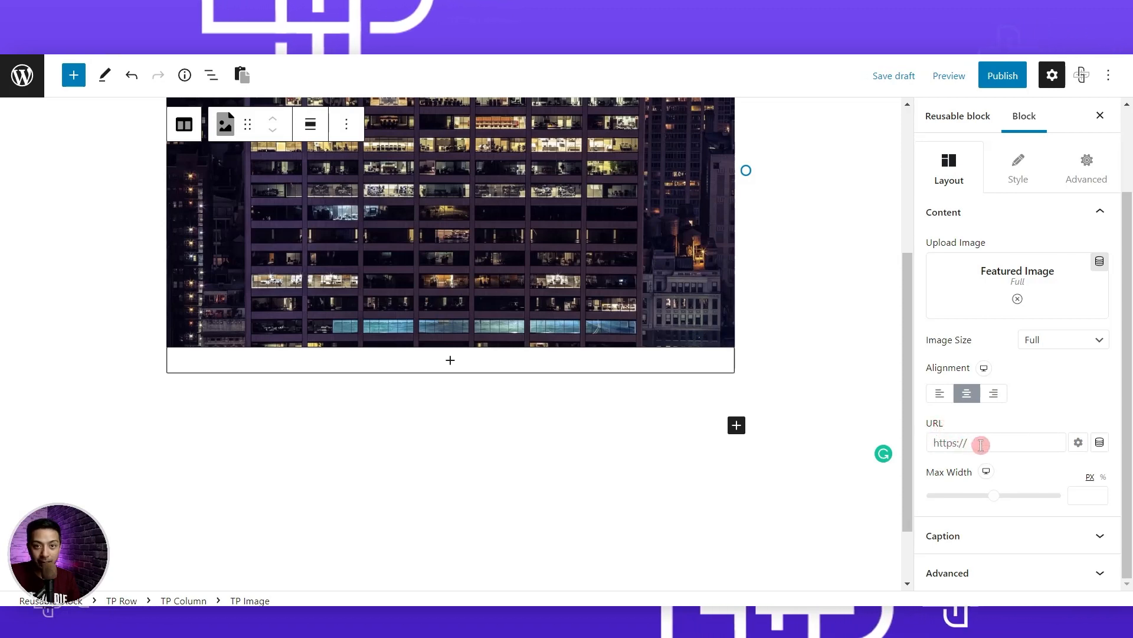
Link the image to its post with the dynamic Post Url option.
left_click(1101, 446)
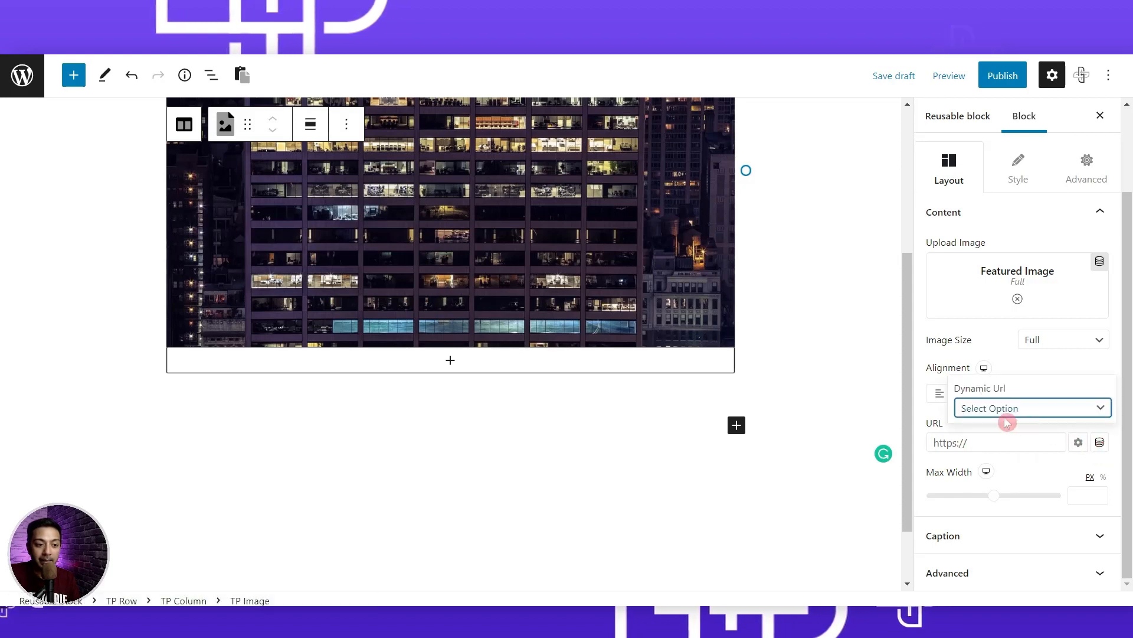
left_click(1027, 409)
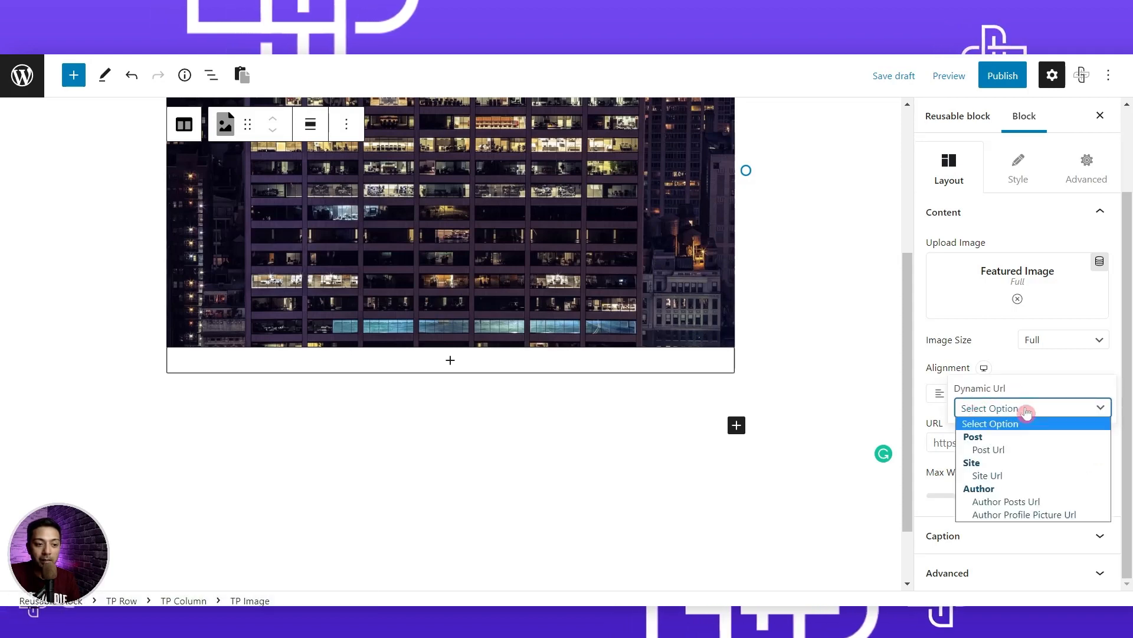
left_click(1015, 450)
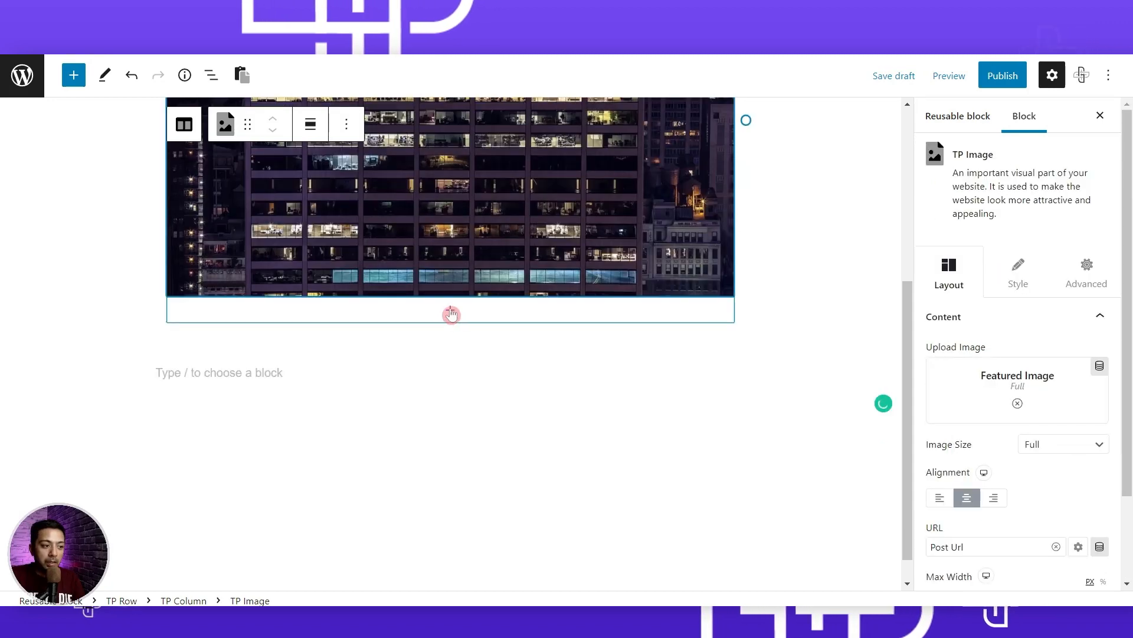
Insert a TP Heading block below the image and apply the Simple style.
left_click(452, 315)
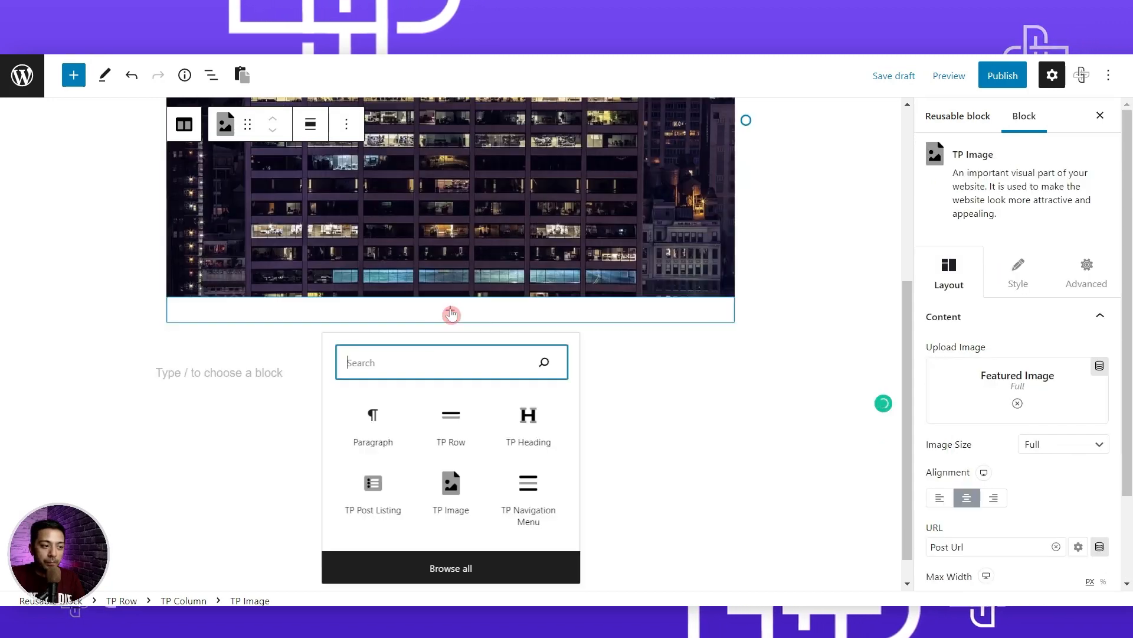
left_click(535, 444)
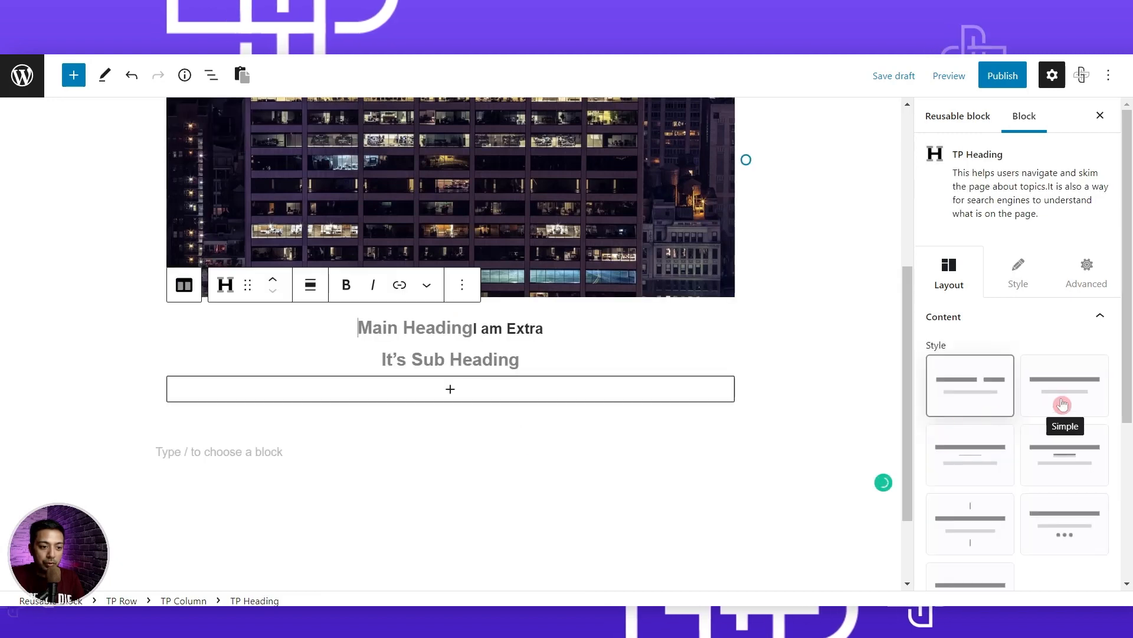
left_click(1063, 405)
left_click_drag(1128, 412, 1128, 538)
Clear the heading's sub title text.
left_click(1054, 490)
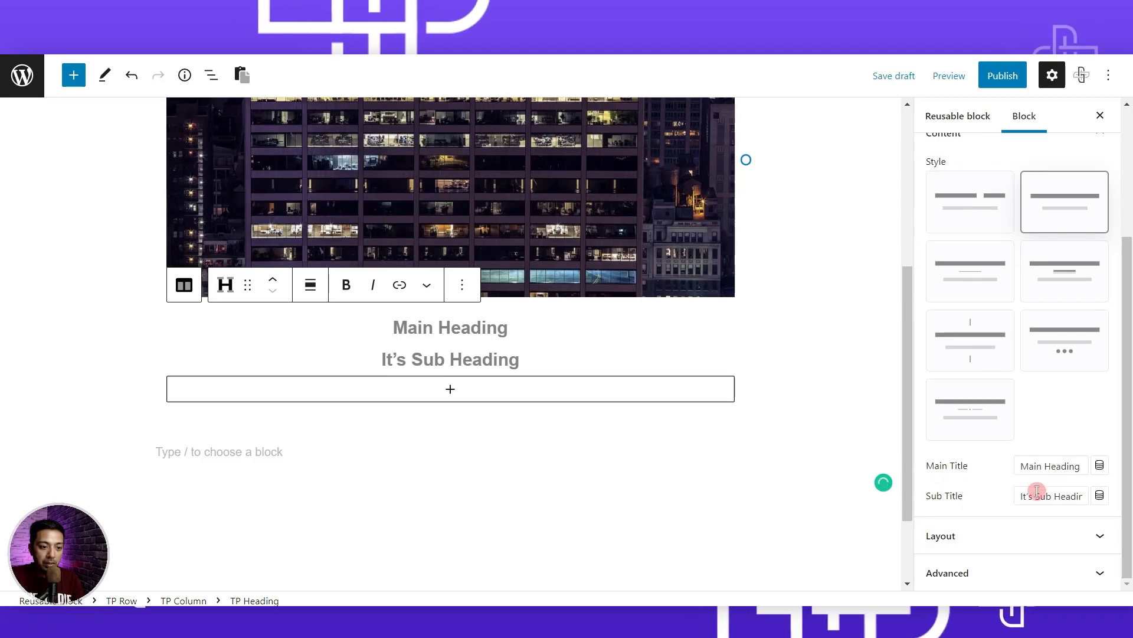
double_click(1037, 495)
triple_click(1069, 497)
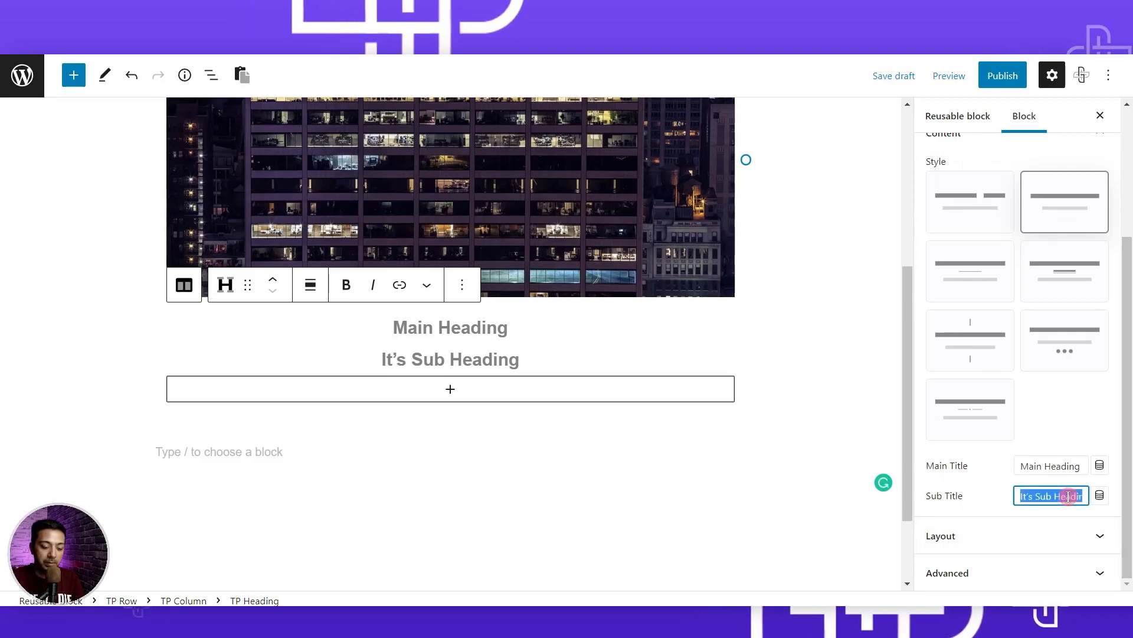
key("BackSpace")
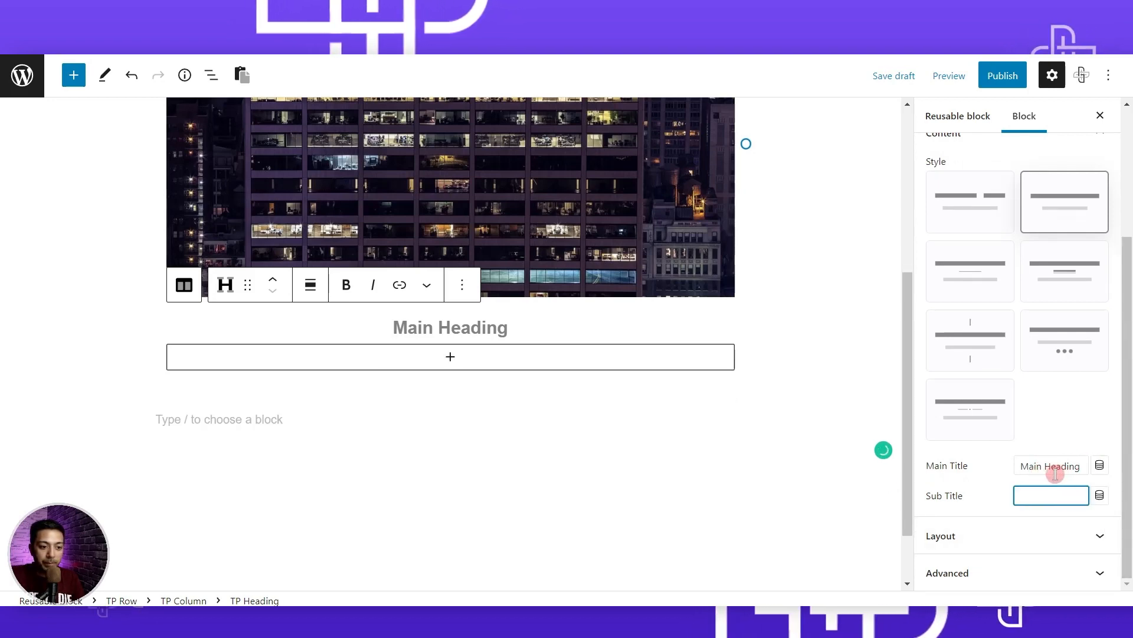
Set the heading's main title to the dynamic Post Title field and enable its advance settings.
left_click(1100, 467)
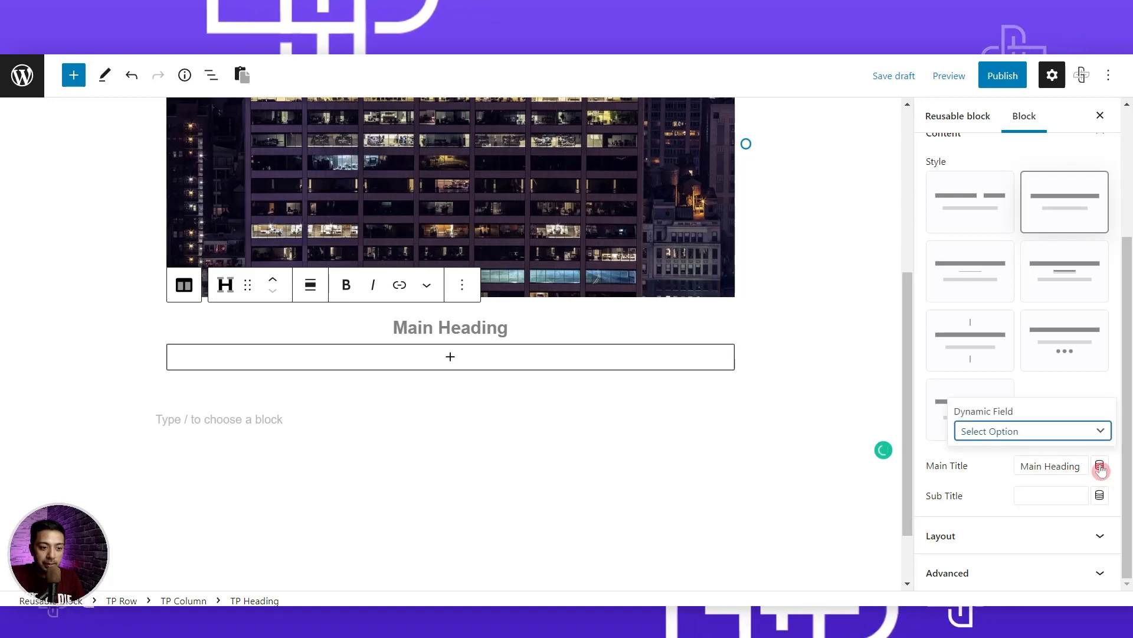
left_click(1067, 442)
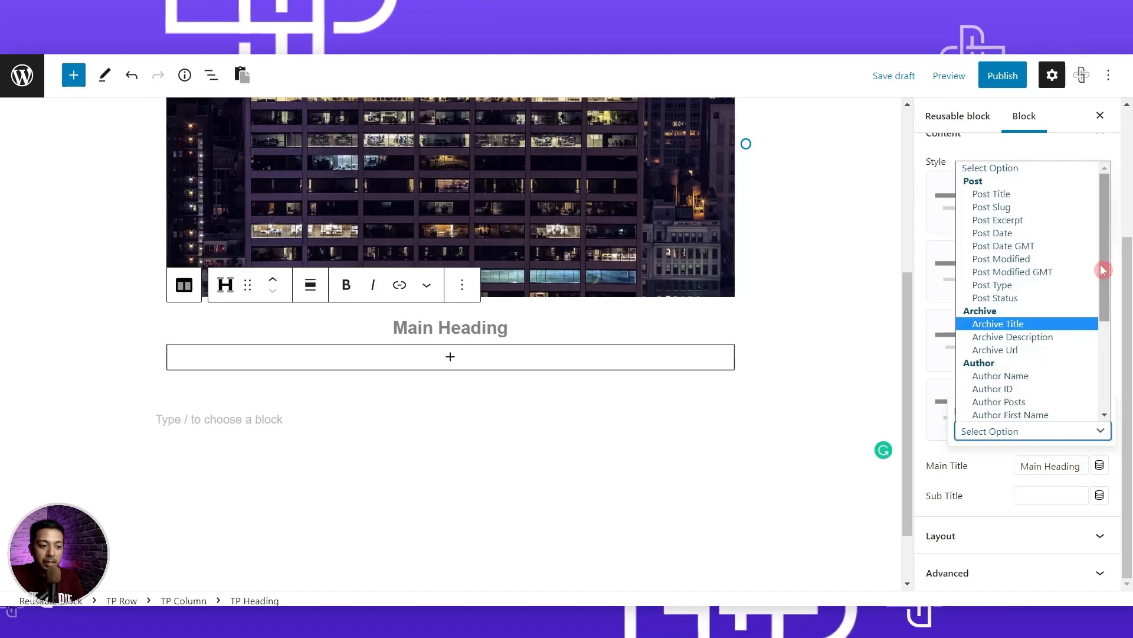
left_click(1002, 198)
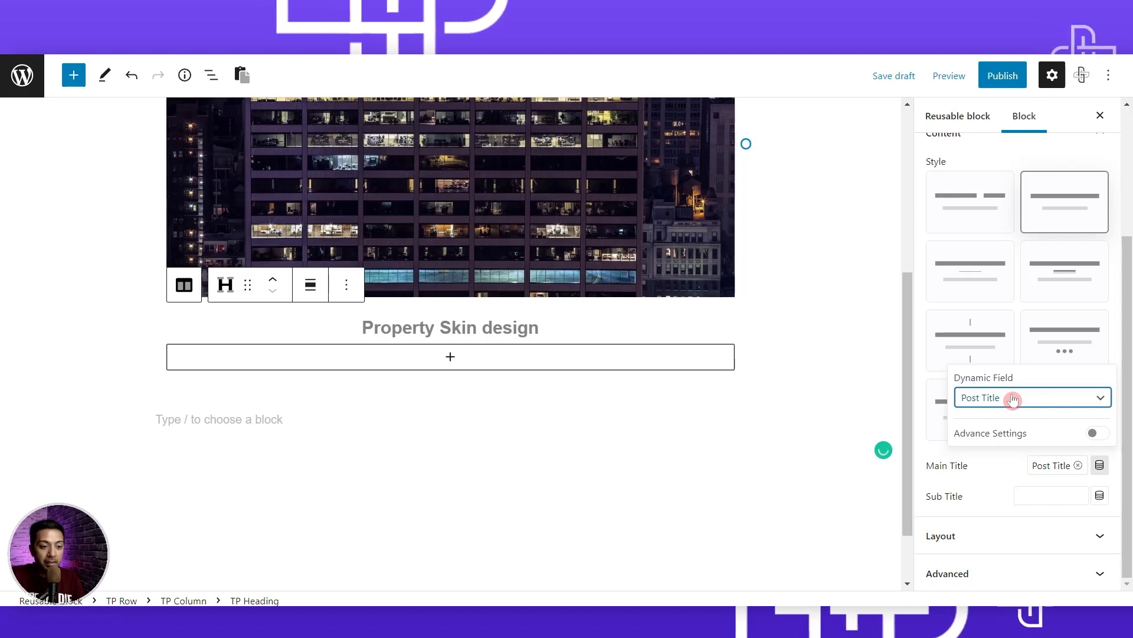
left_click(1101, 435)
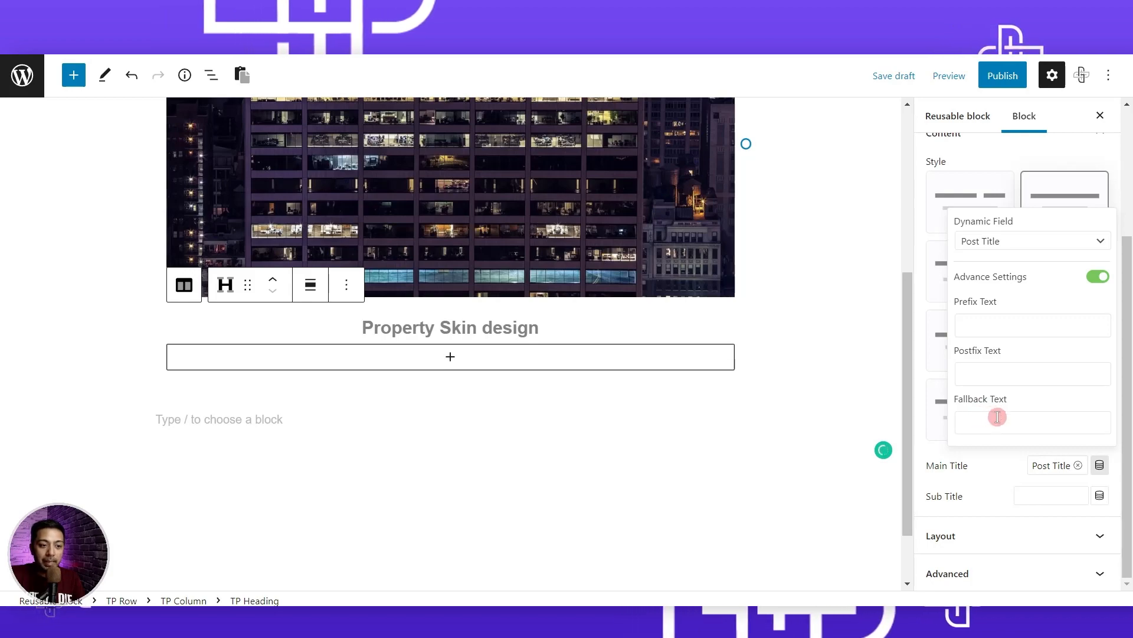
scroll(430, 324, "down", 1)
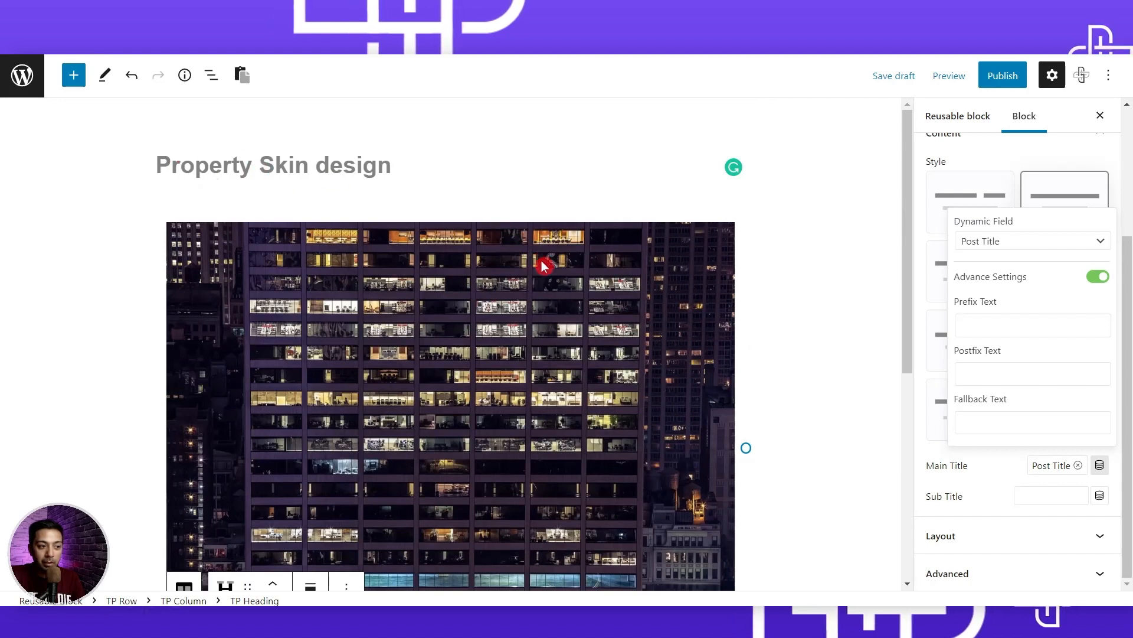
scroll(544, 266, "down", 5)
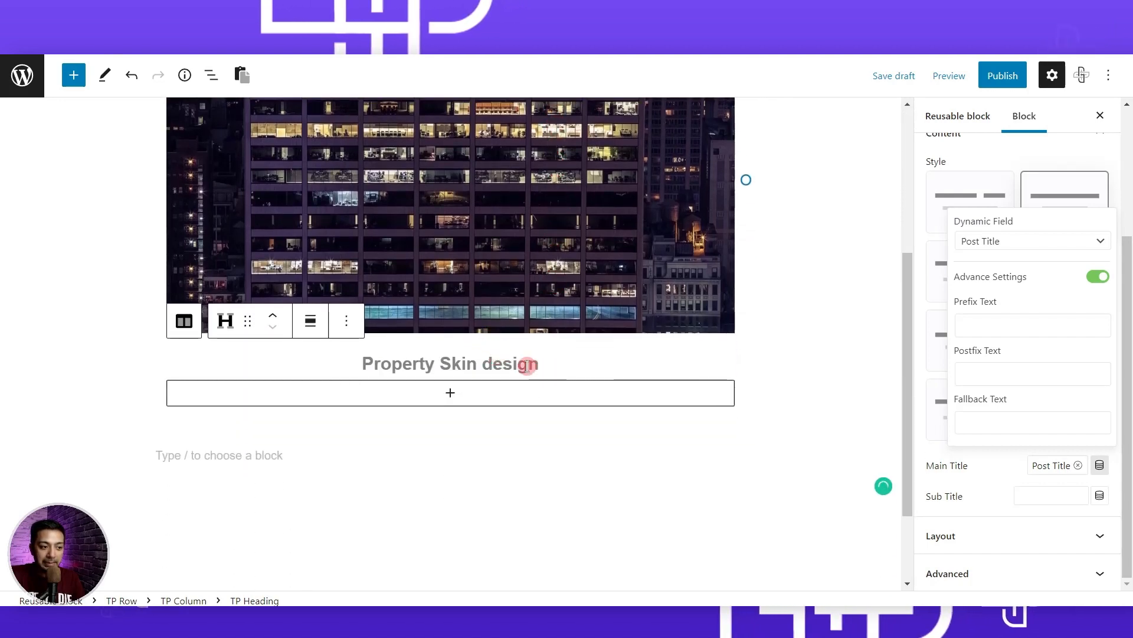
Insert a TP Row with a single-column layout between the image and the post title heading.
left_click(542, 378)
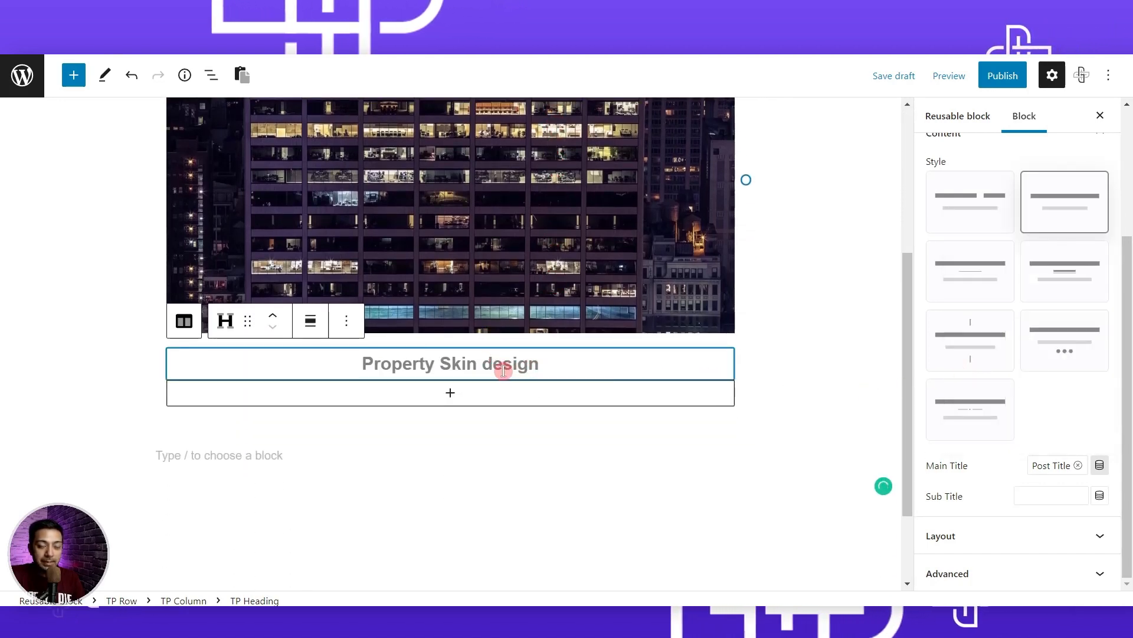
left_click(349, 323)
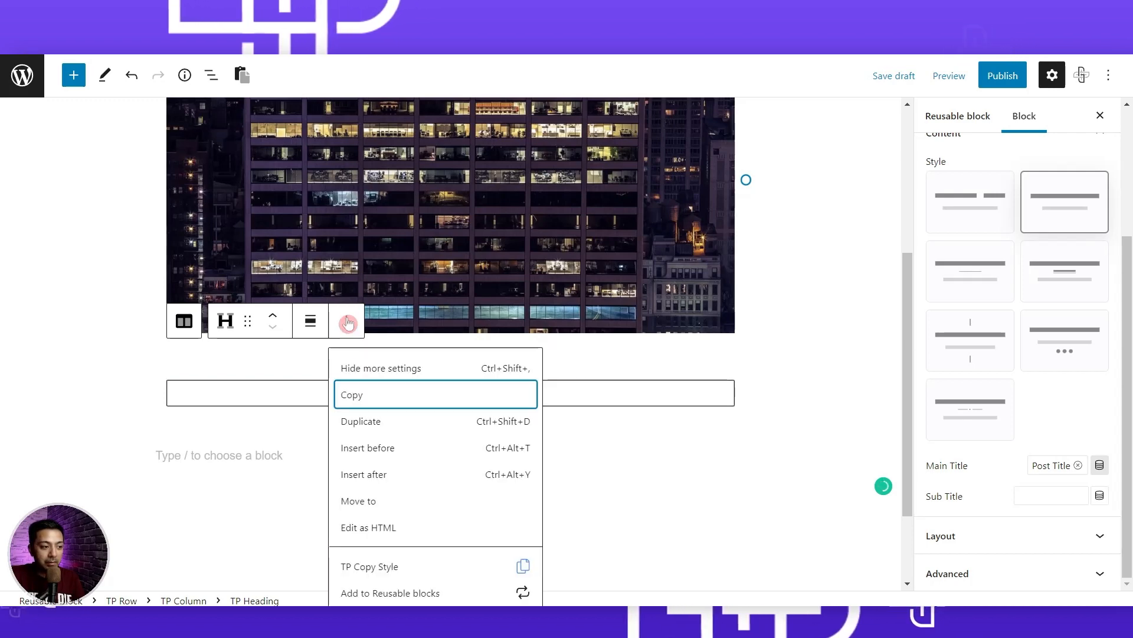
left_click(357, 330)
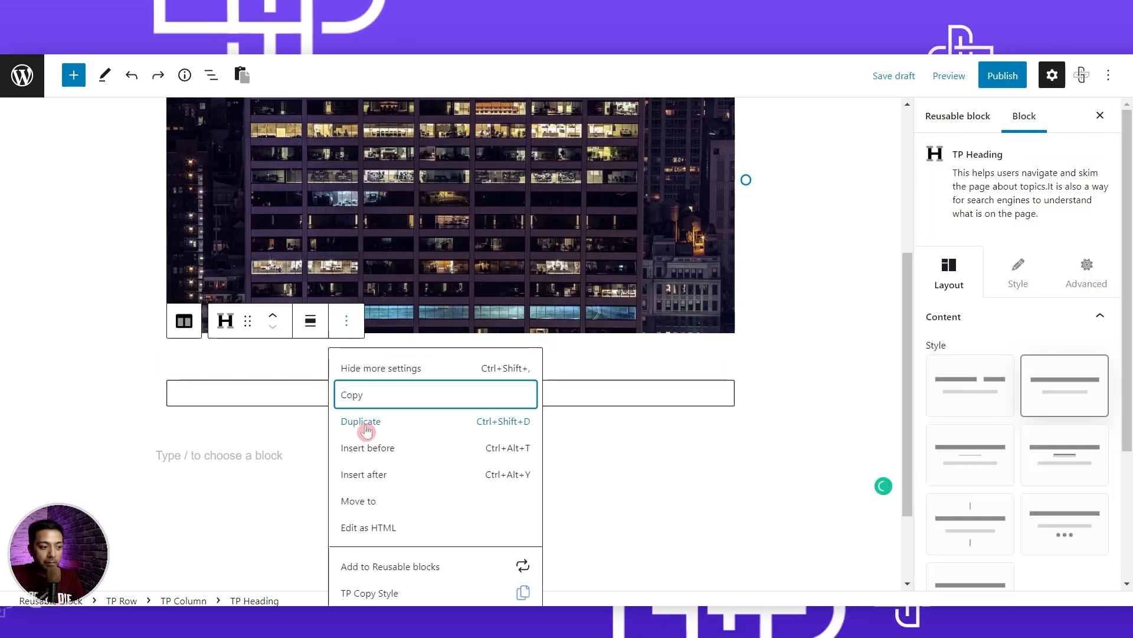
left_click(372, 452)
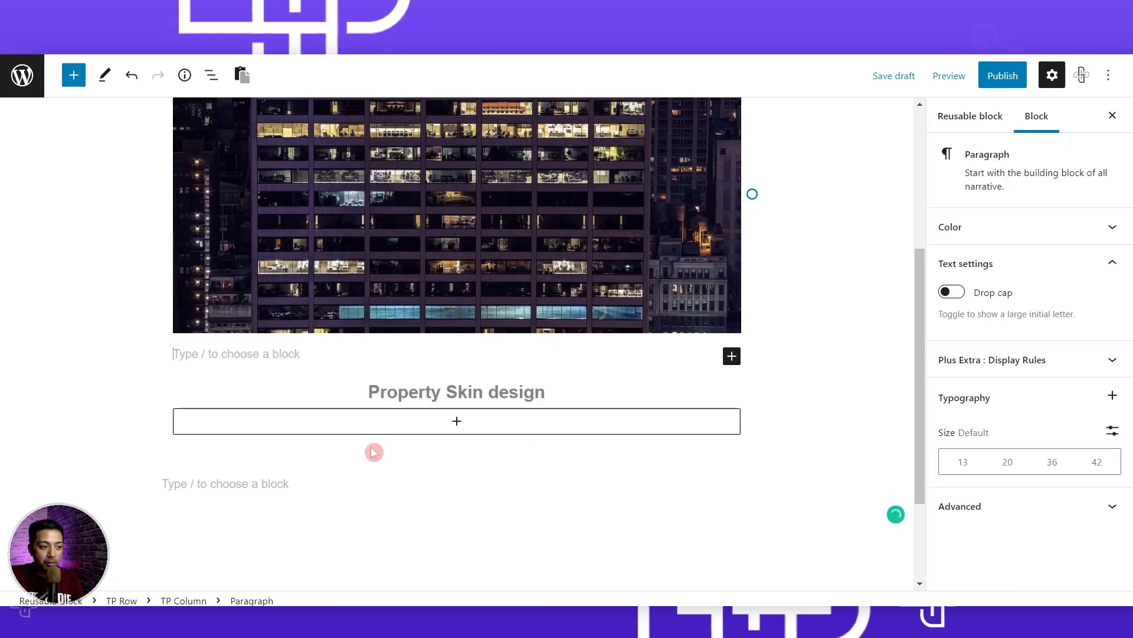
type("/tp row")
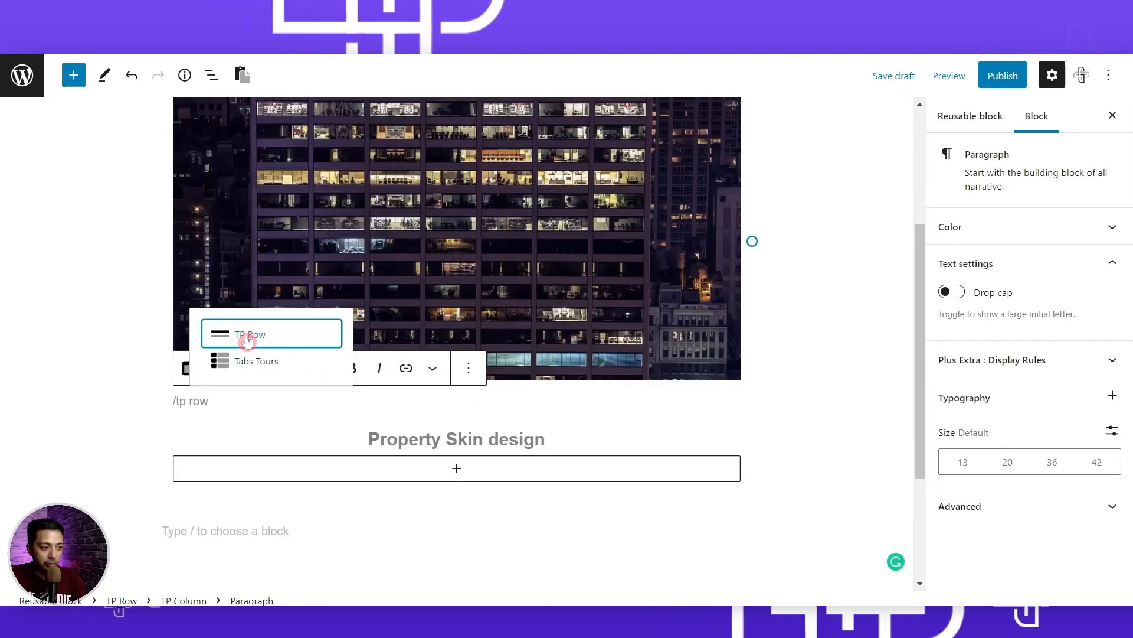
left_click(255, 339)
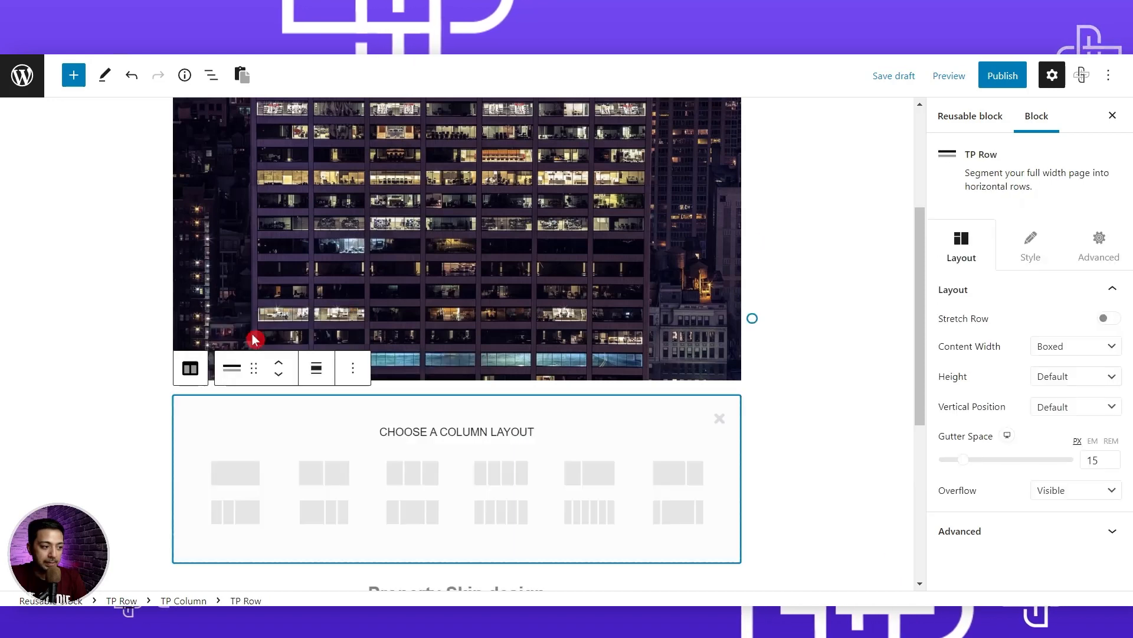
left_click(235, 473)
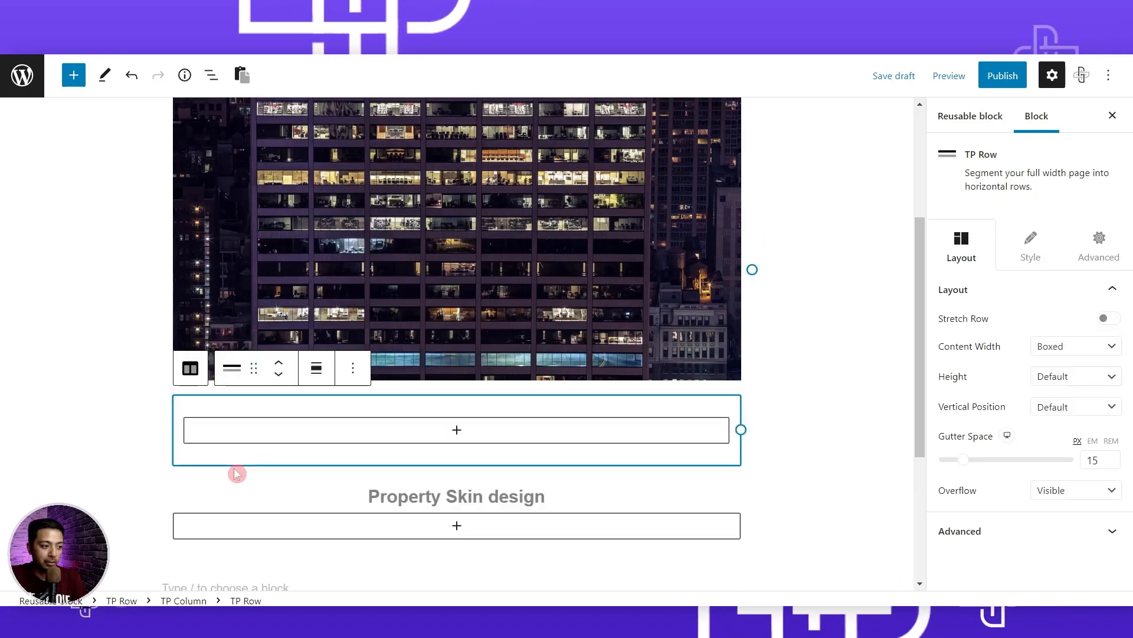
Add a TP Heading in the new row with the Simple style and clear its sub title text.
left_click(456, 435)
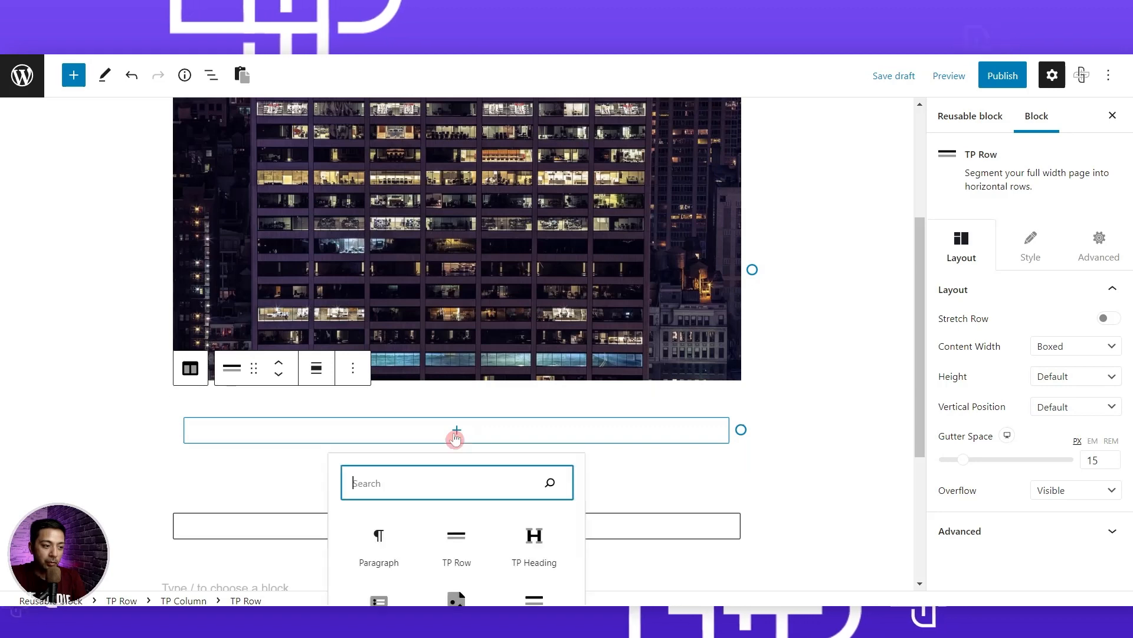
left_click(534, 540)
left_click(1061, 371)
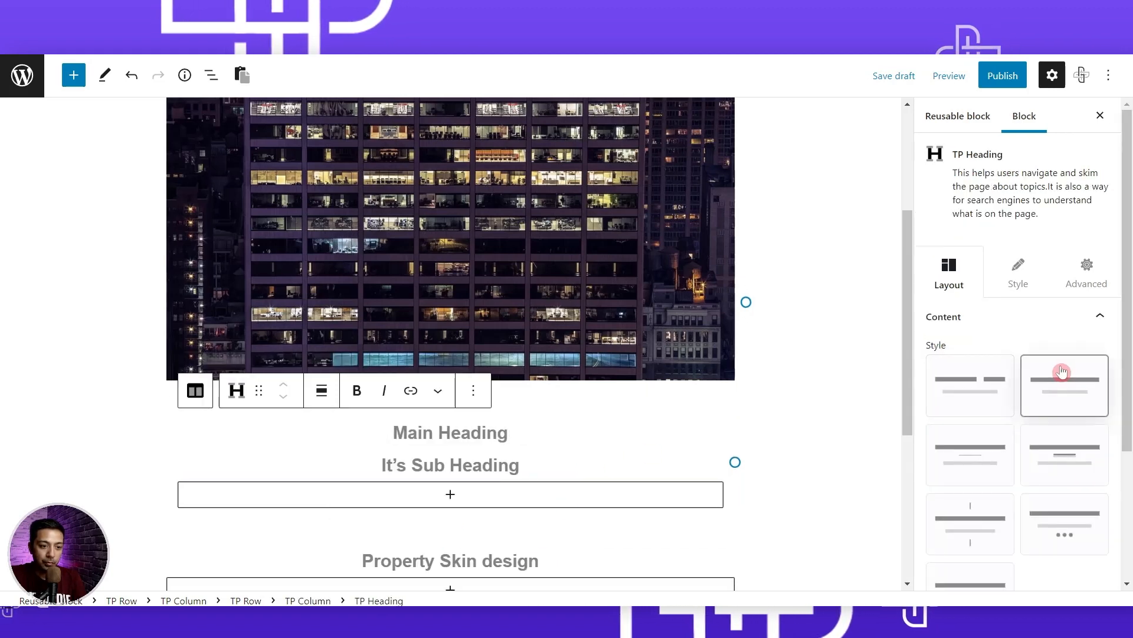
scroll(1060, 374, "down", 3)
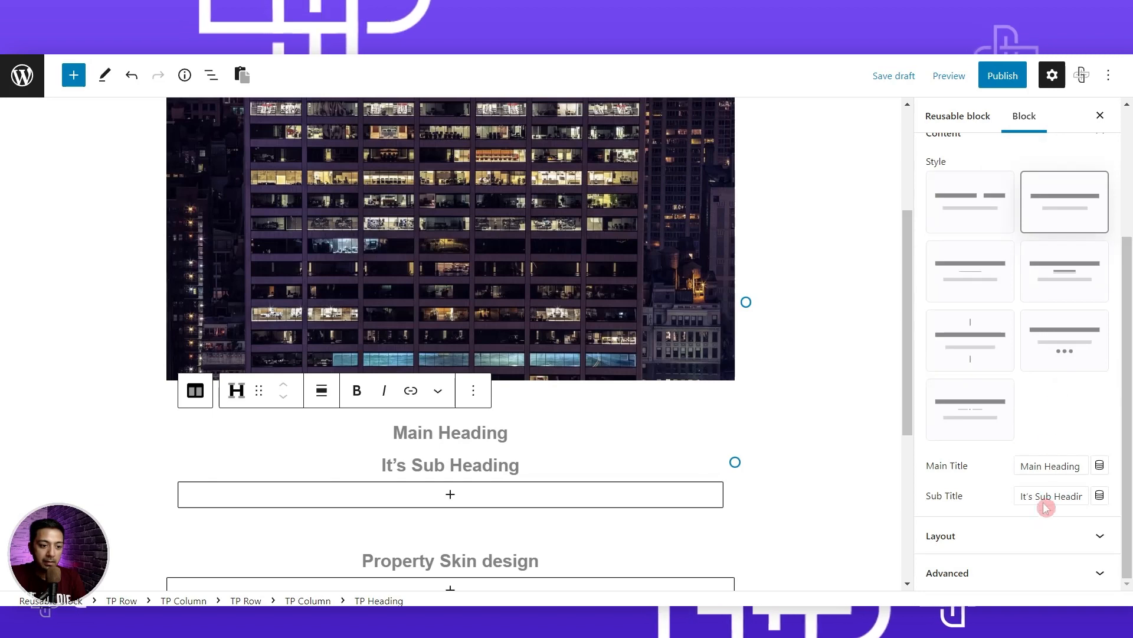
key("BackSpace")
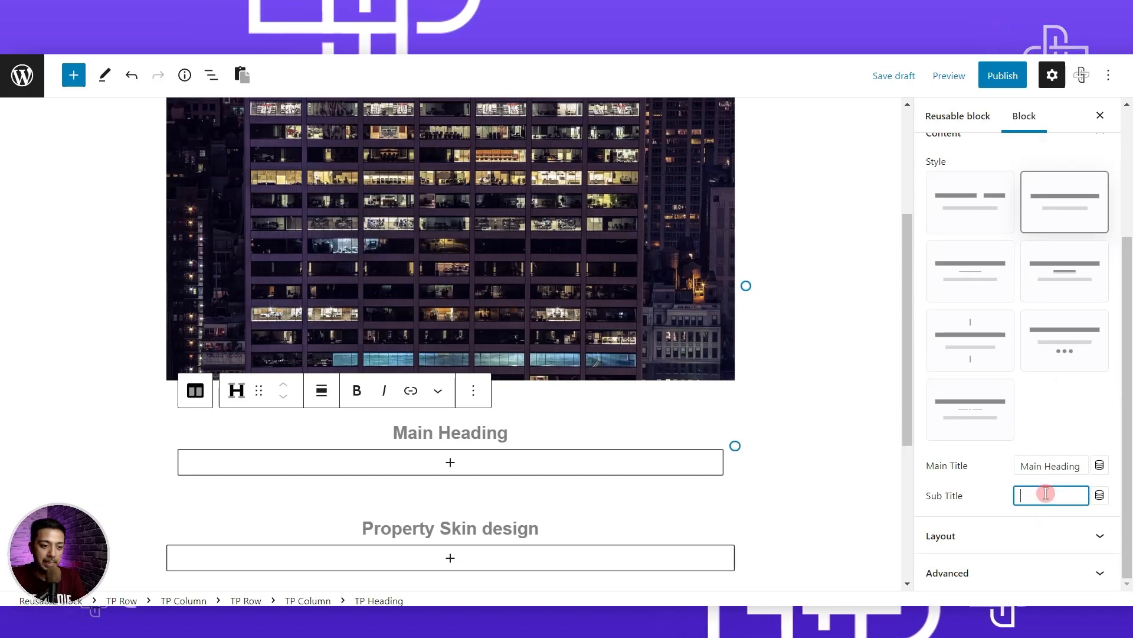
Set the new heading's main title to the dynamic ACF field Rent of the property.
left_click(1099, 466)
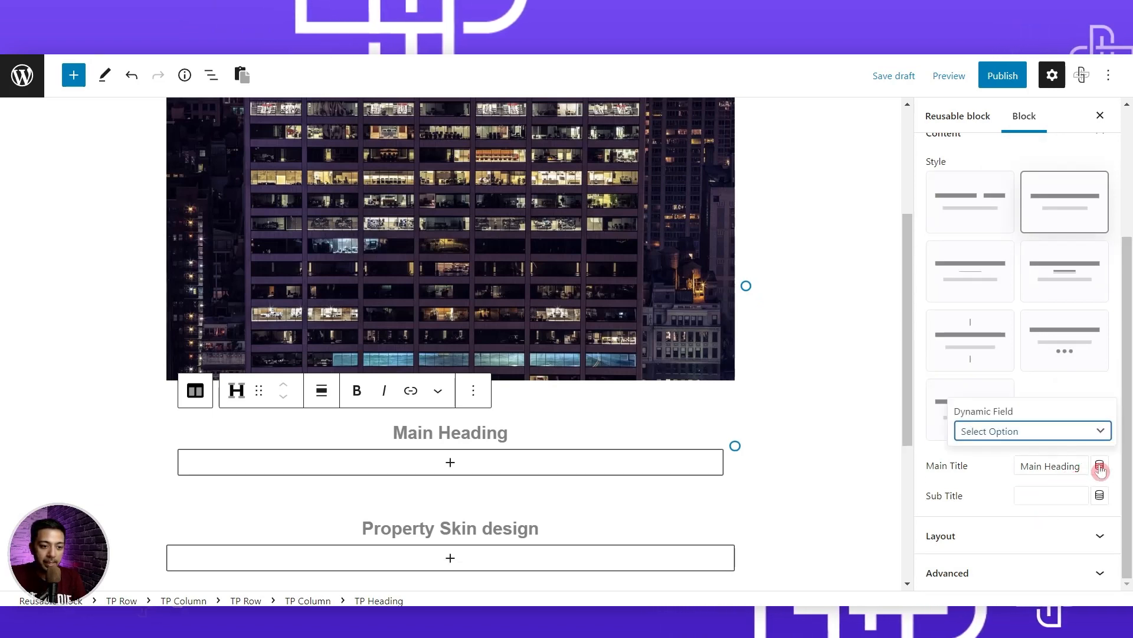
left_click(994, 433)
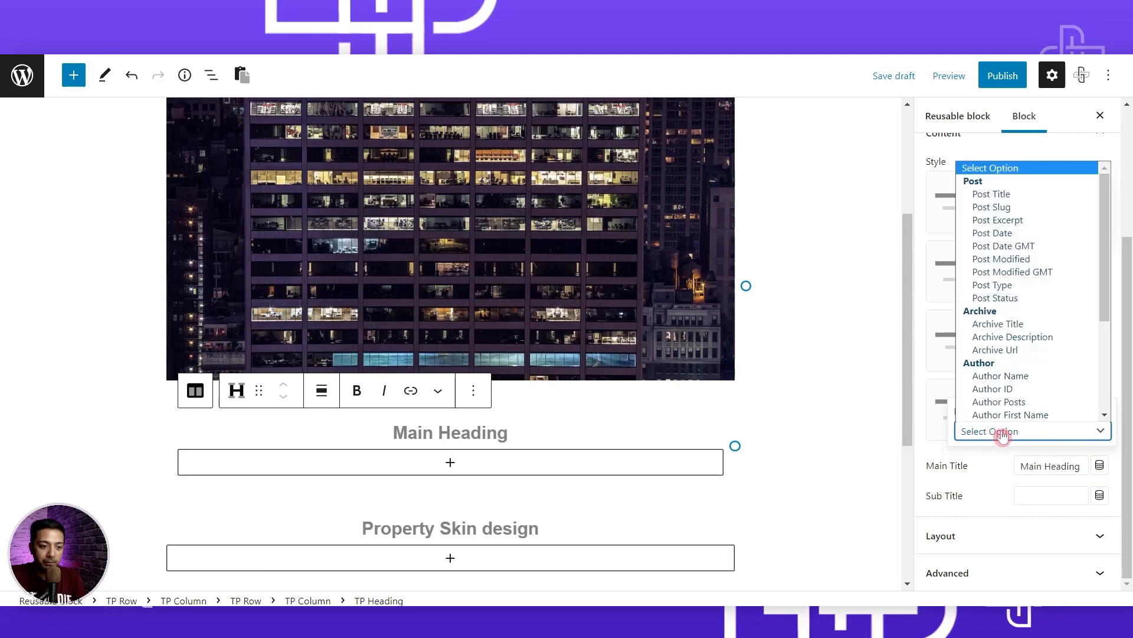
left_click_drag(1103, 239, 1116, 342)
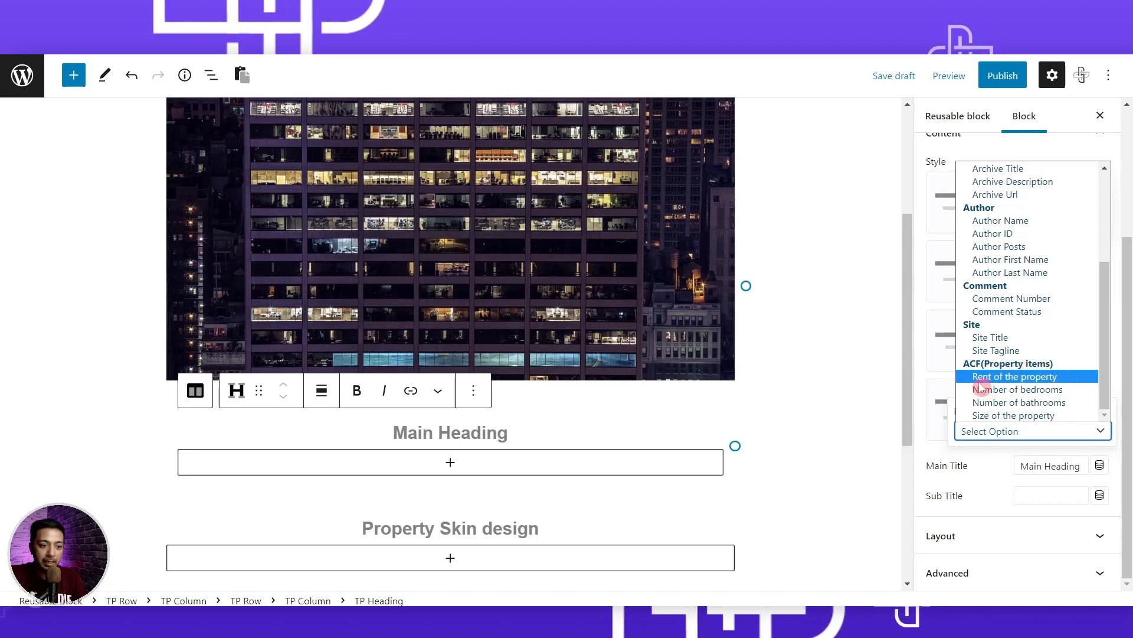
left_click(1055, 380)
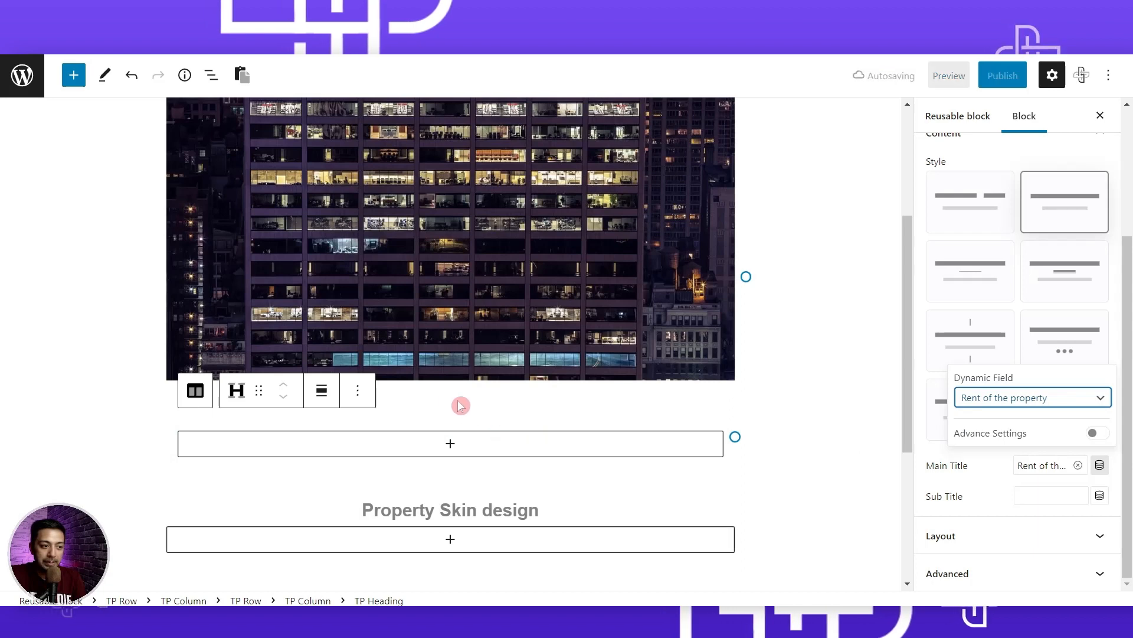
Enable the rent field's advance settings with prefix "$", postfix "/ Month" and fallback text 345.
left_click(1093, 437)
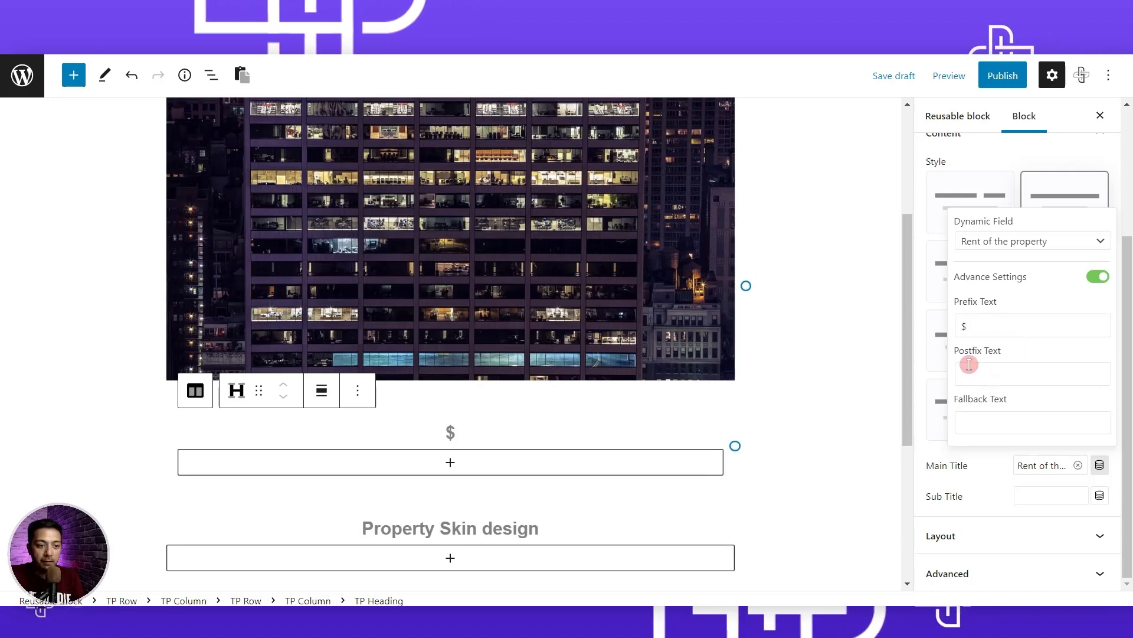
type("/")
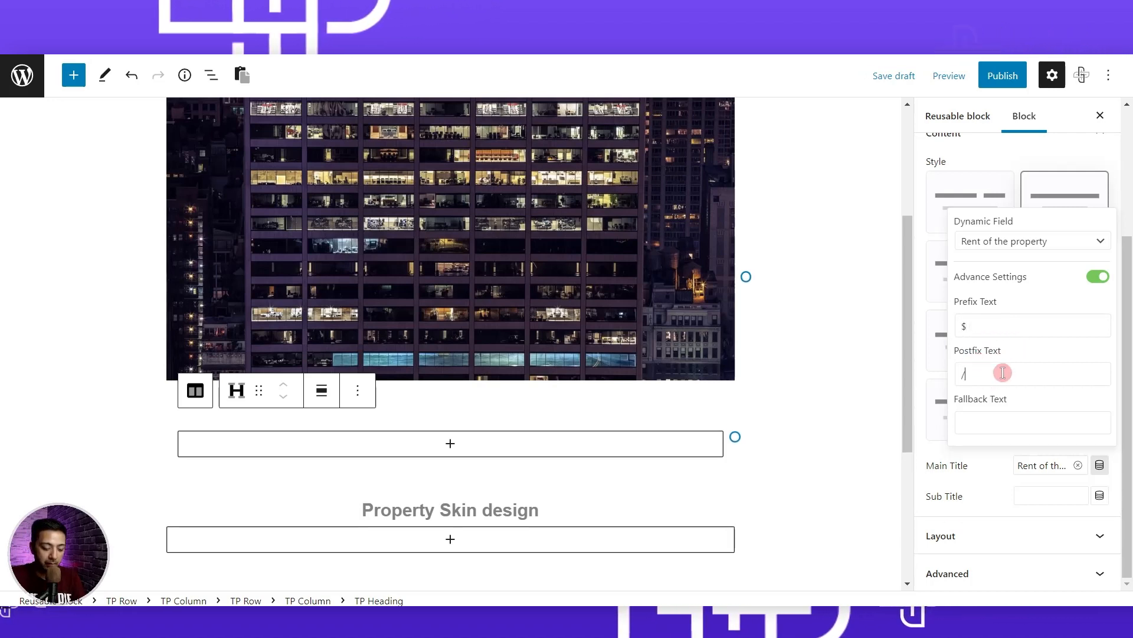
type(" Month")
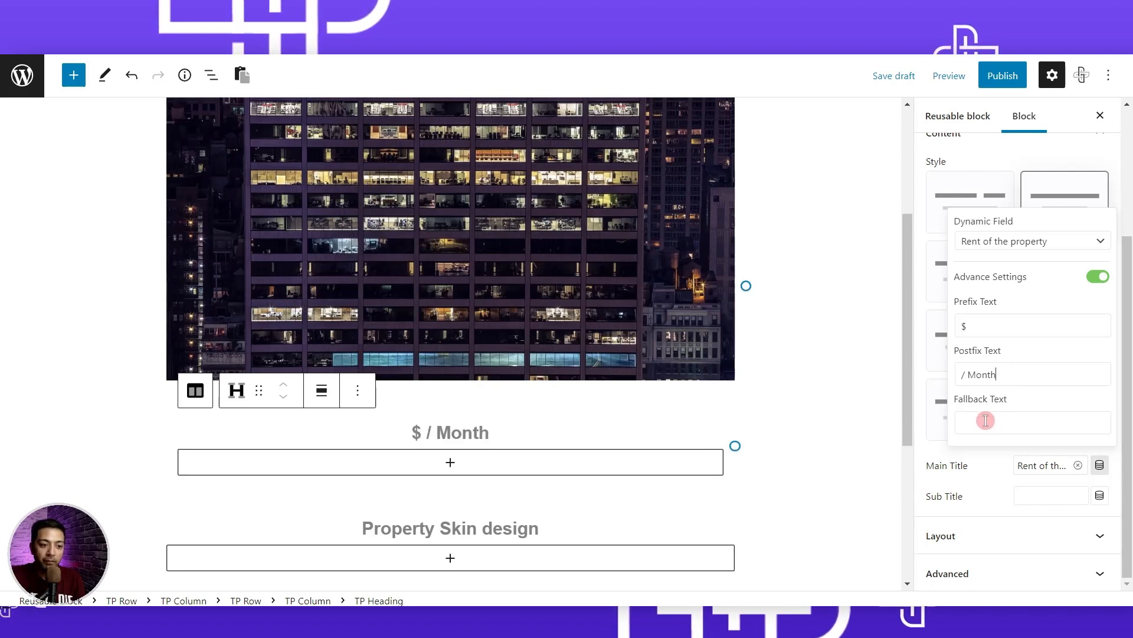
left_click(1006, 430)
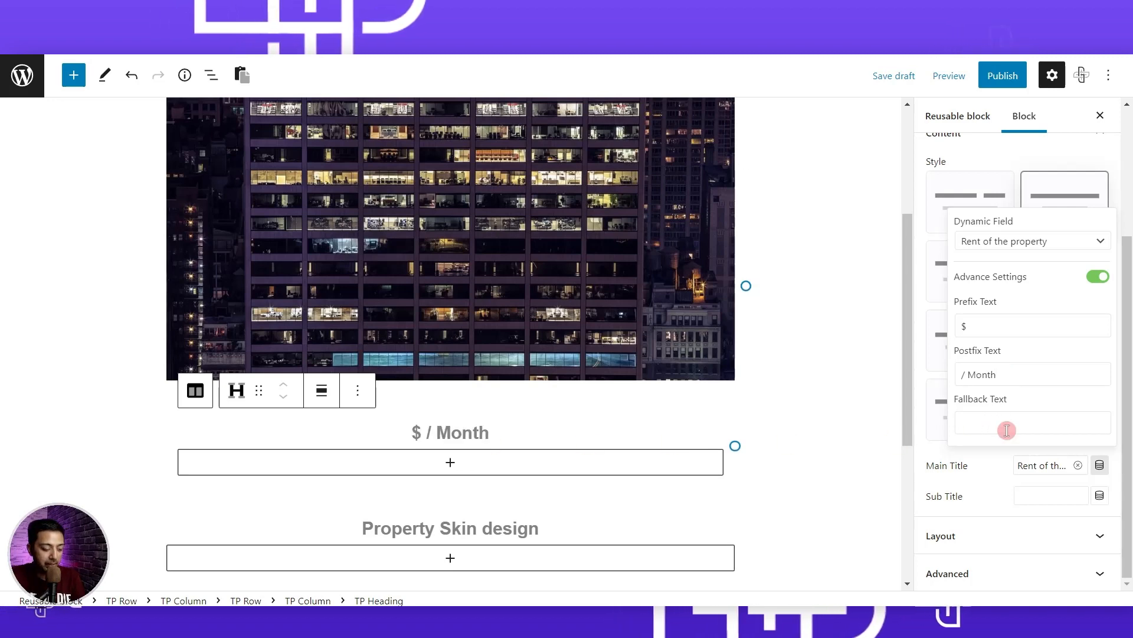
type("3456")
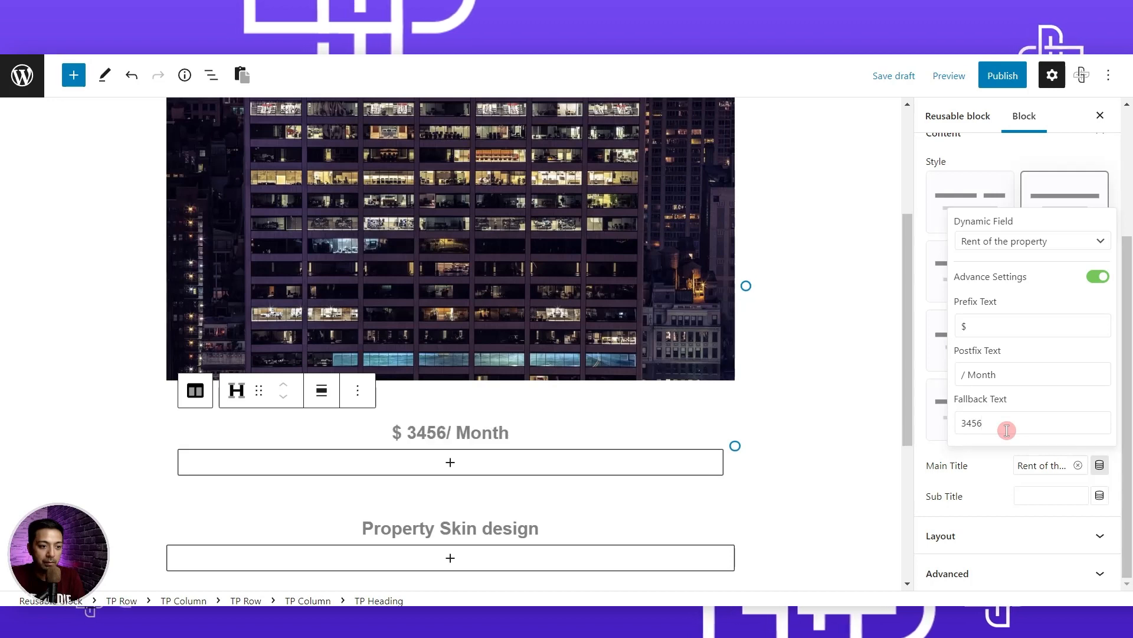
key("BackSpace")
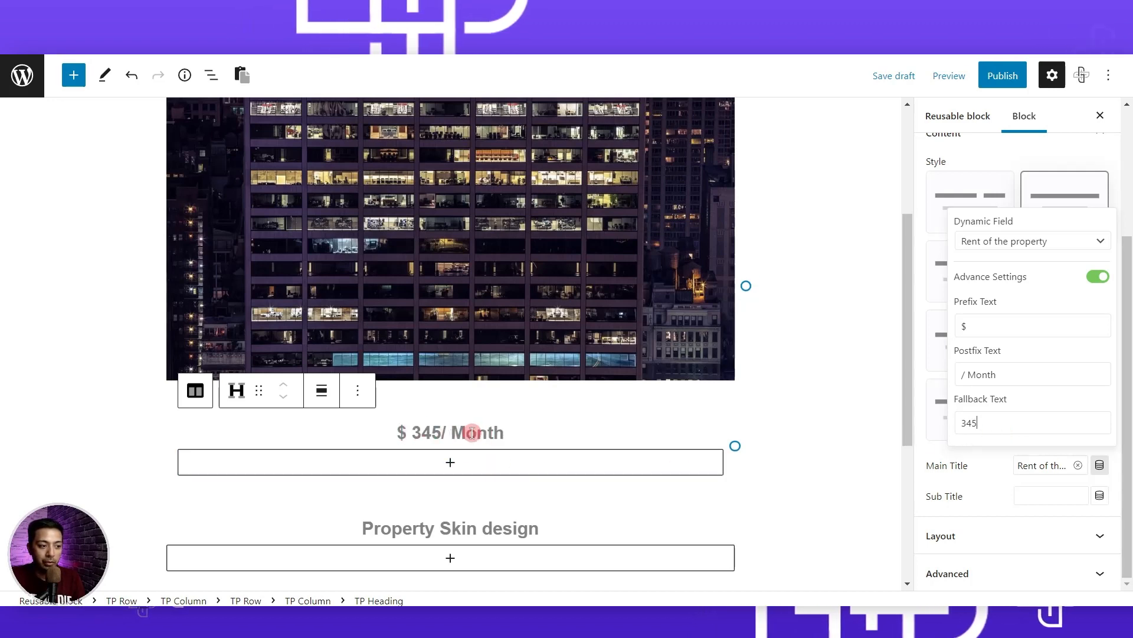
Set the rent heading's layout alignment to center.
left_click(929, 470)
left_click(980, 535)
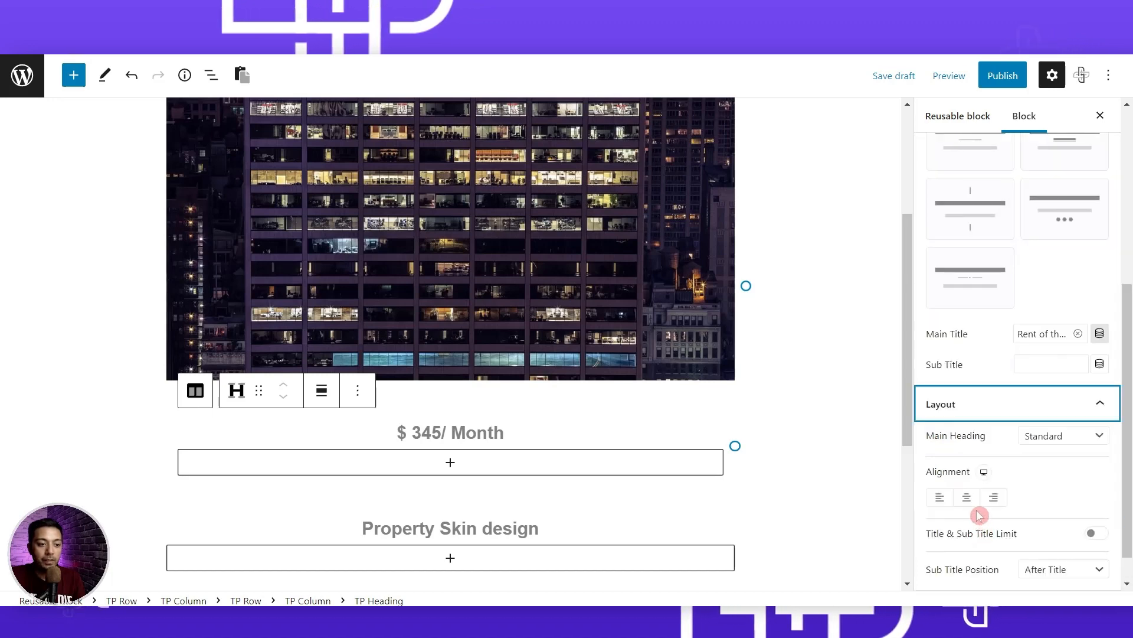
left_click(968, 506)
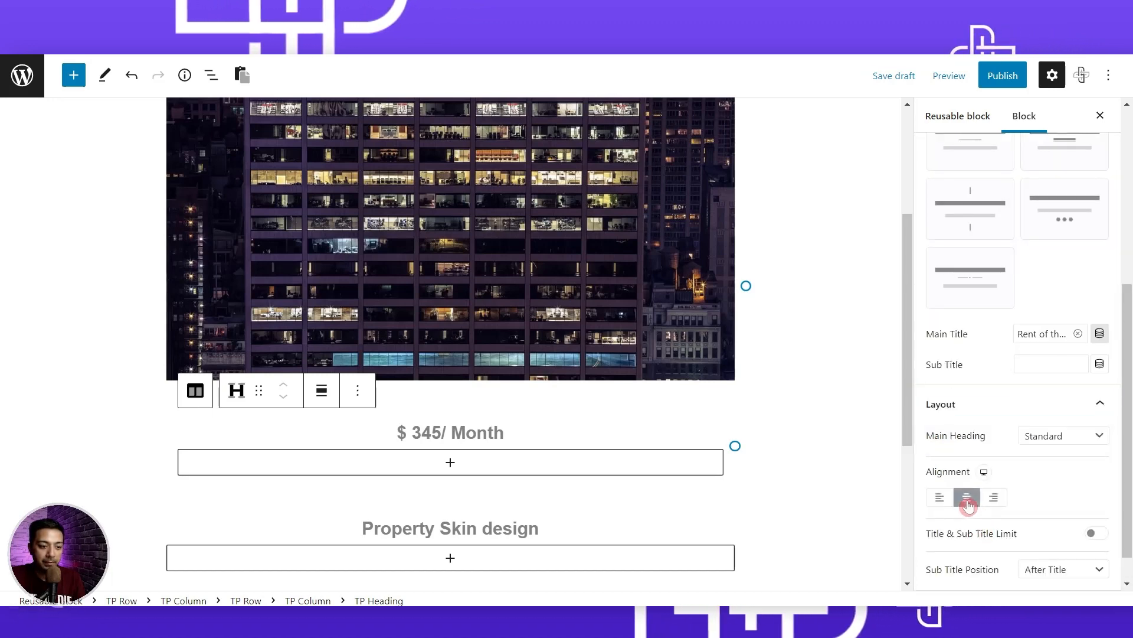
Set all margins and paddings of the column around the rent heading to 0 px.
left_click(319, 600)
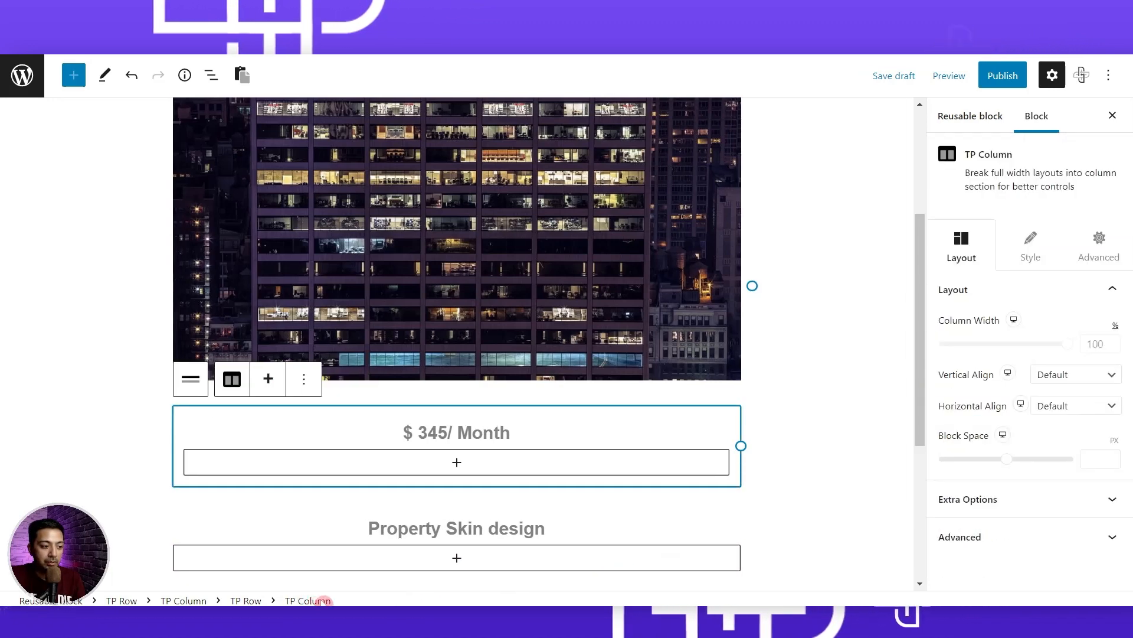
left_click(1097, 251)
left_click(950, 342)
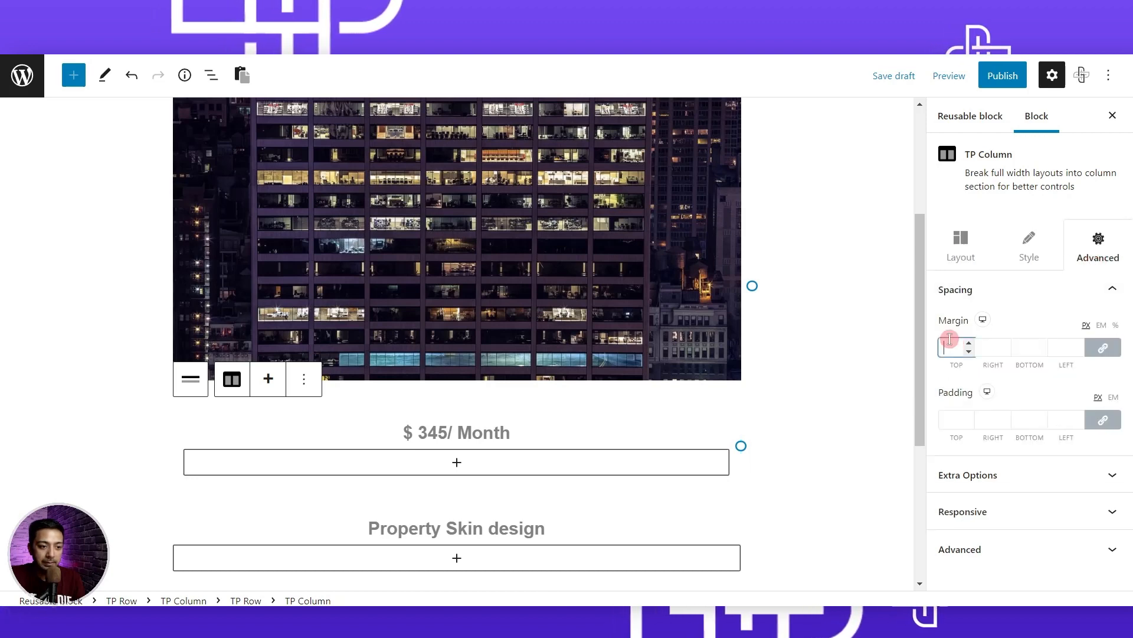
left_click(956, 418)
type("0")
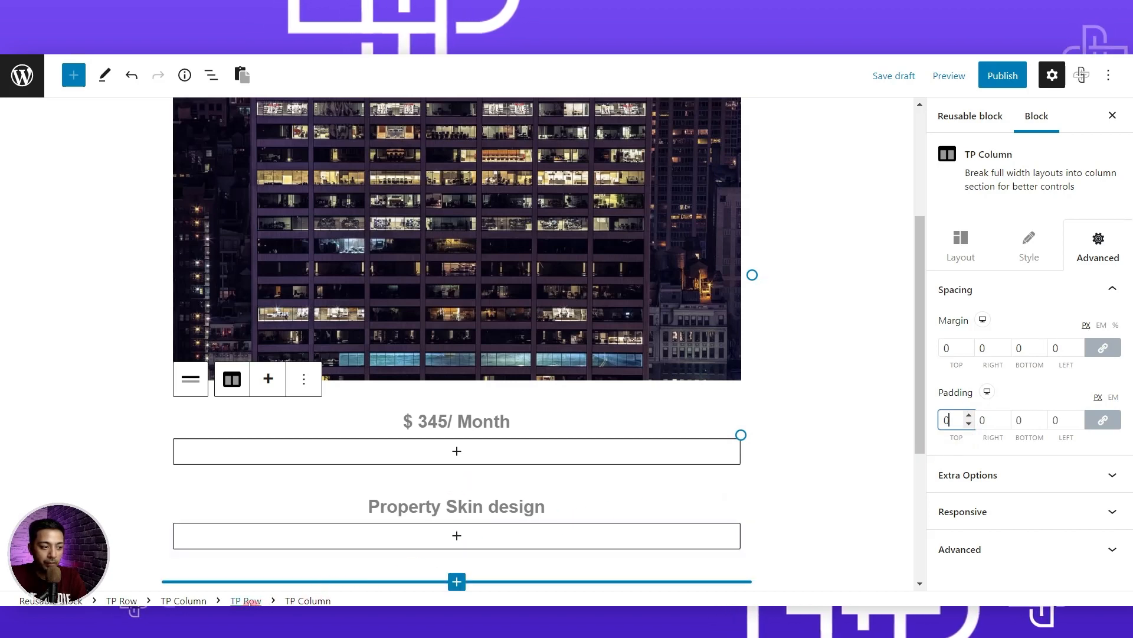
Set all margins and paddings of the inner row holding the rent heading to 0 px.
left_click(254, 601)
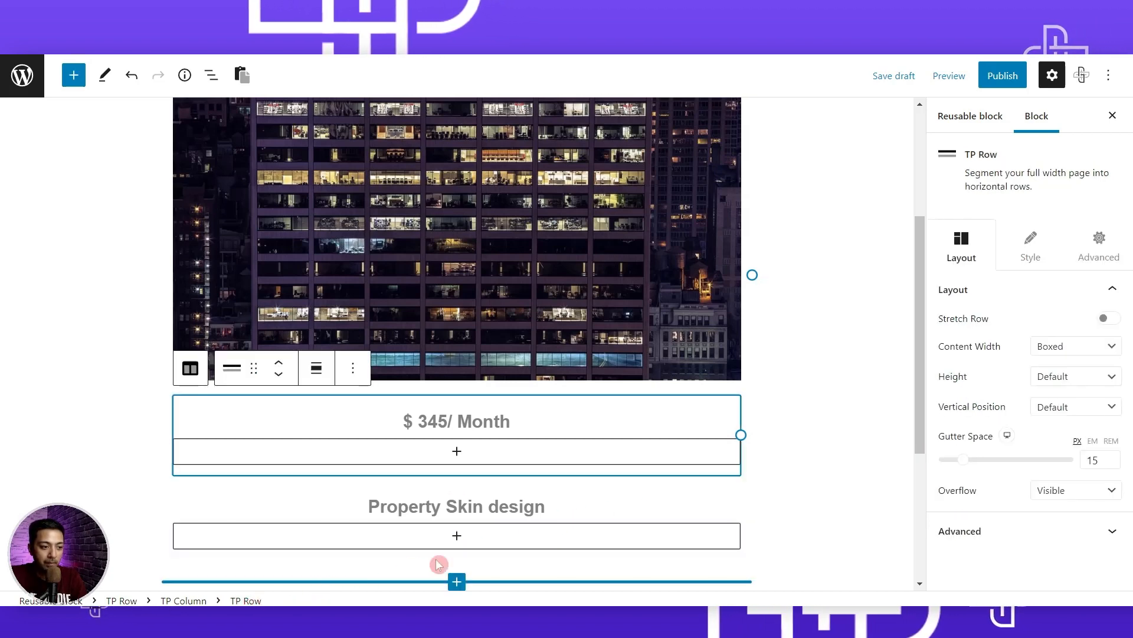
left_click(1115, 255)
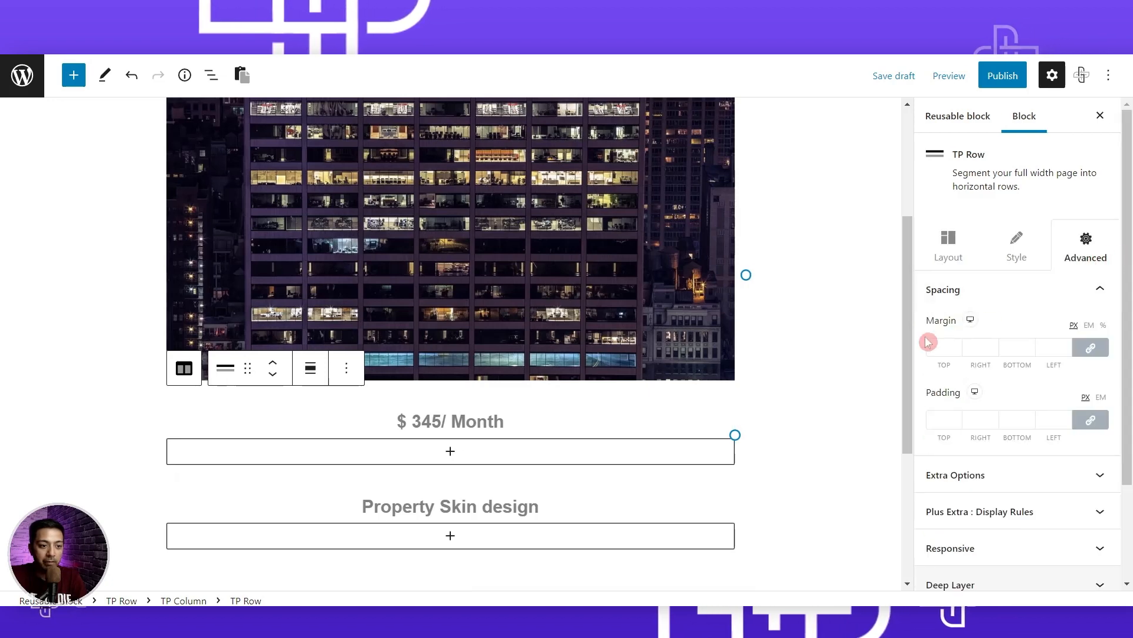
left_click(940, 423)
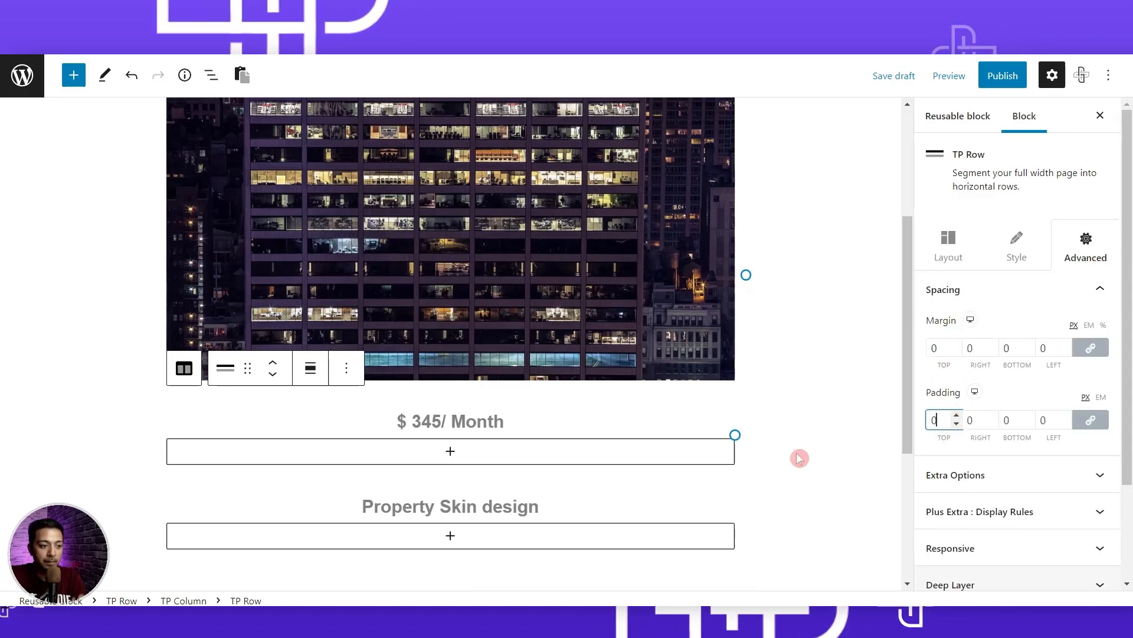
Change the rent heading's main title tag to H4.
left_click(524, 428)
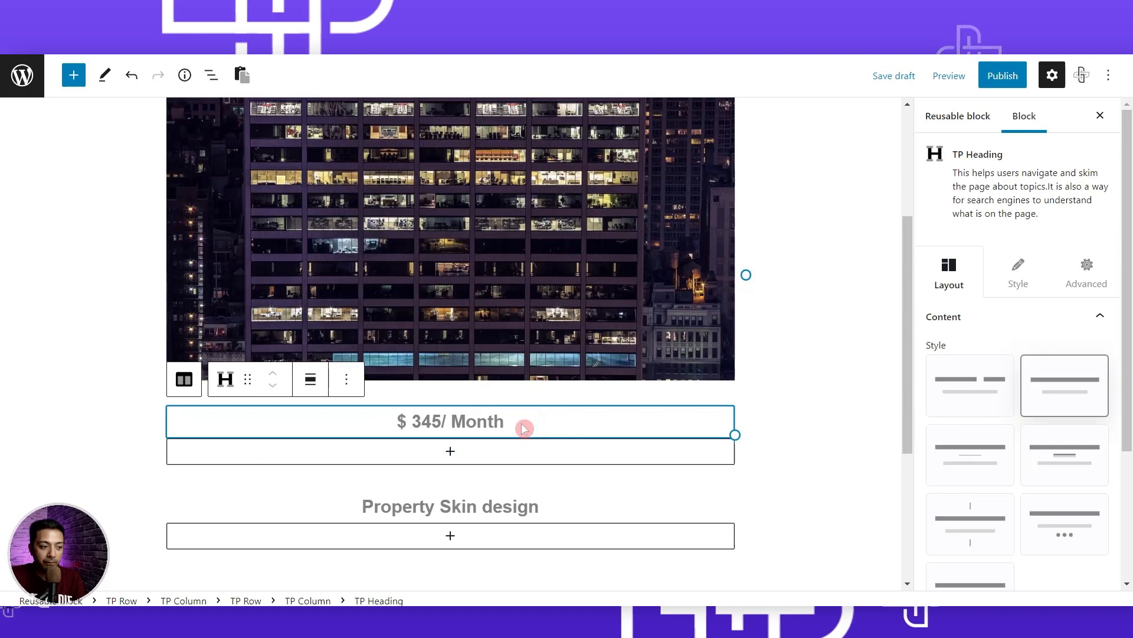
left_click(1021, 285)
left_click(1061, 351)
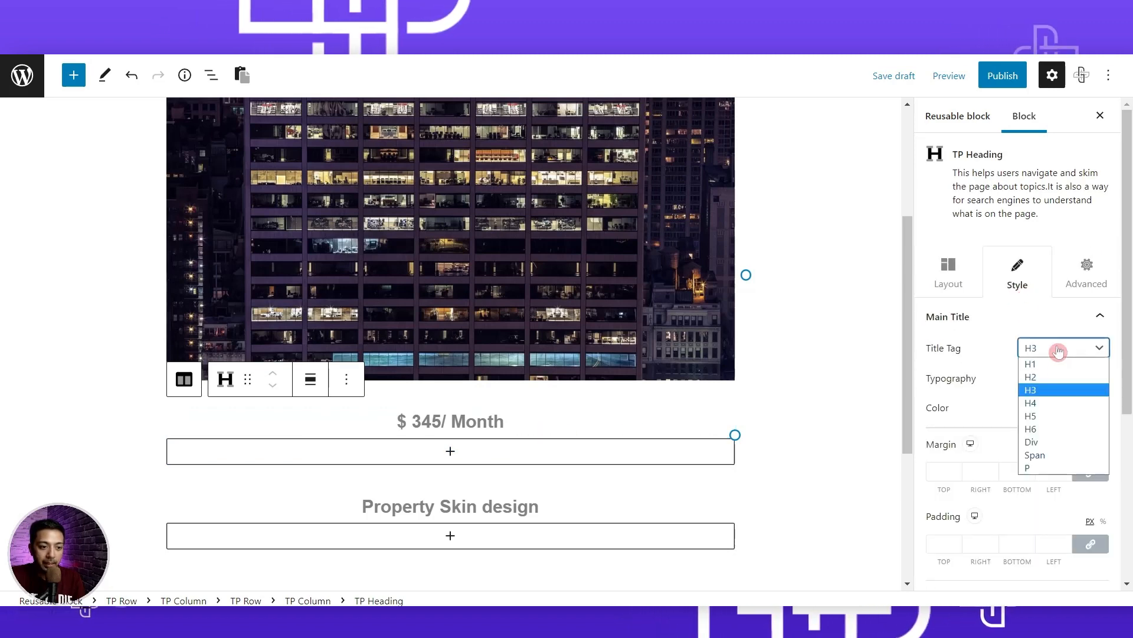
left_click(1036, 402)
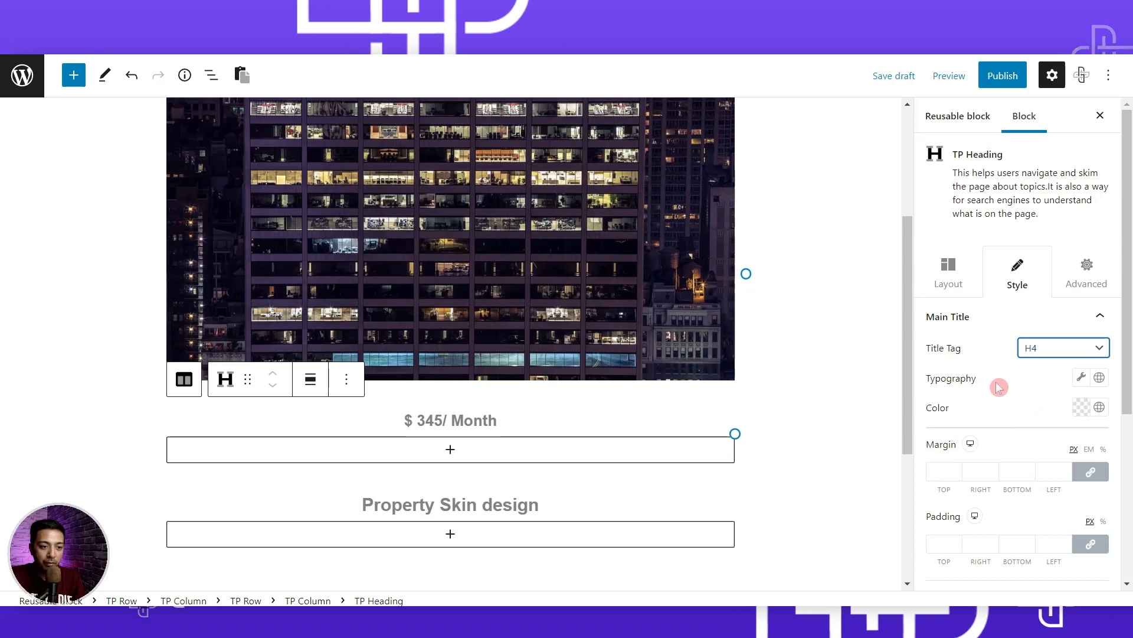
Set the rent heading's main title typography to a font size of 15 px and a font weight of 100.
left_click(1082, 379)
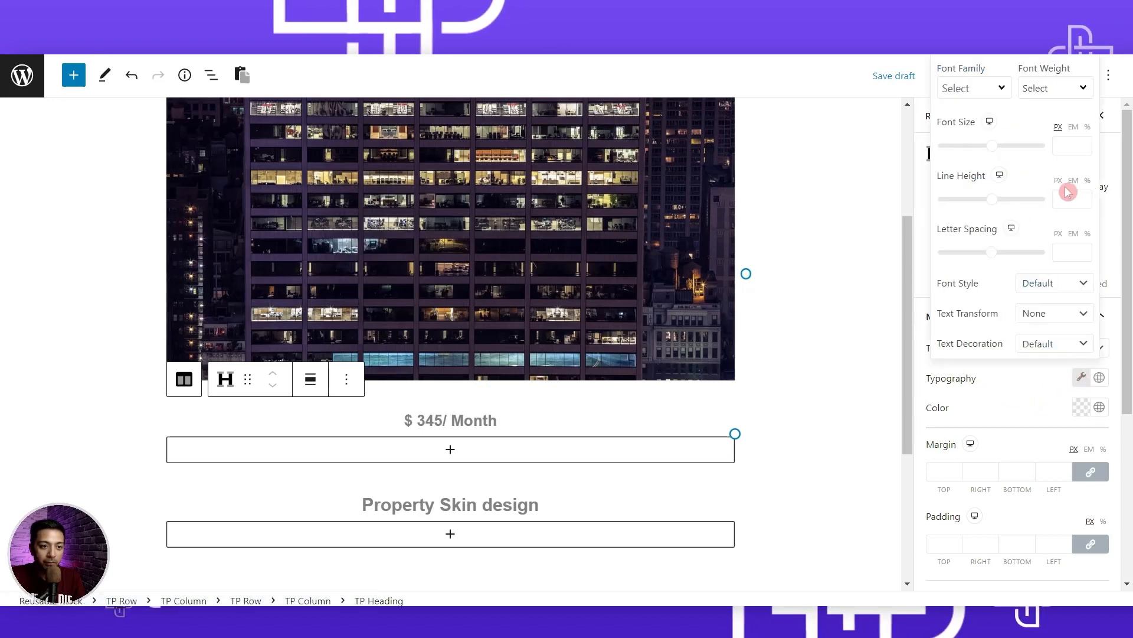
left_click(1060, 147)
type("15")
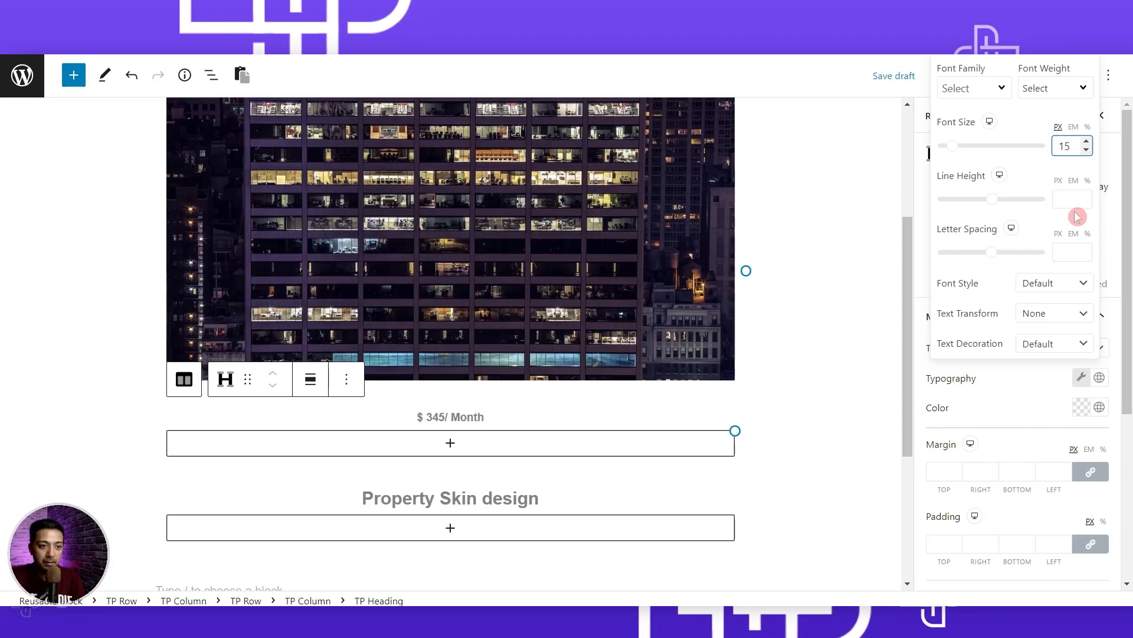
left_click(1078, 89)
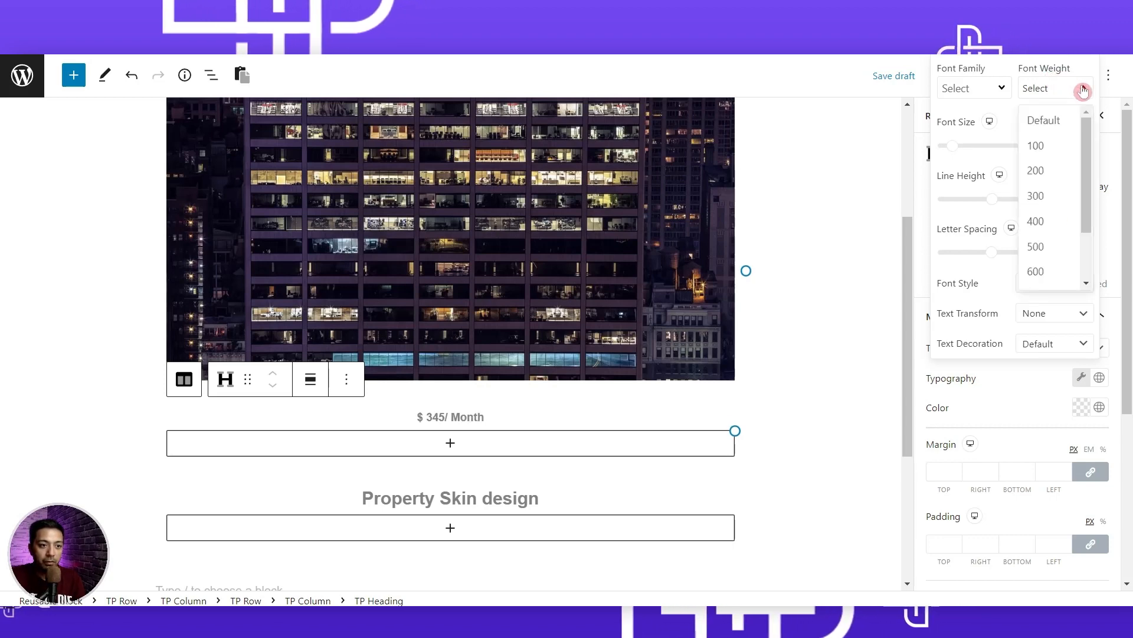
left_click(1054, 146)
left_click(1037, 344)
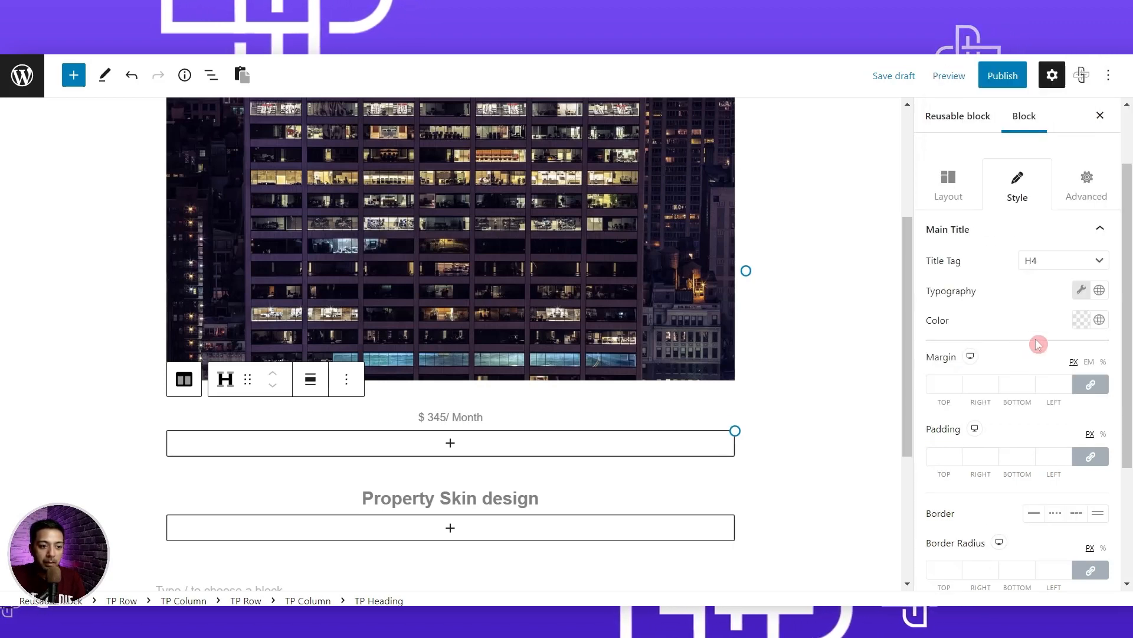
Change the rent heading's main title text color to near-black #080707.
left_click(1082, 320)
left_click(976, 474)
left_click_drag(976, 477, 956, 501)
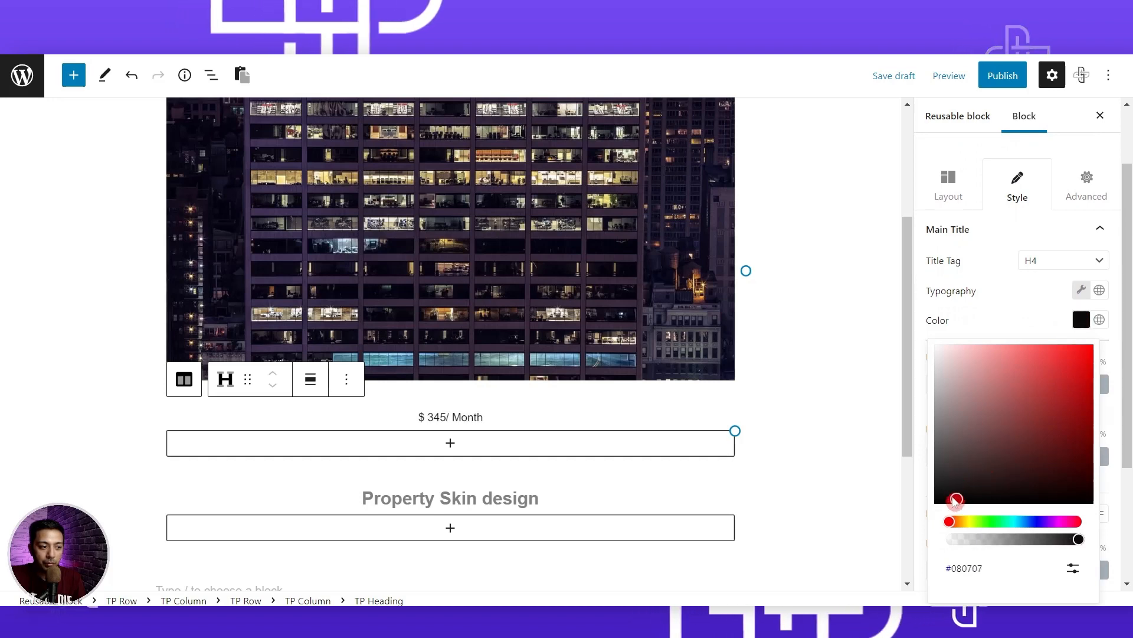
left_click(1002, 318)
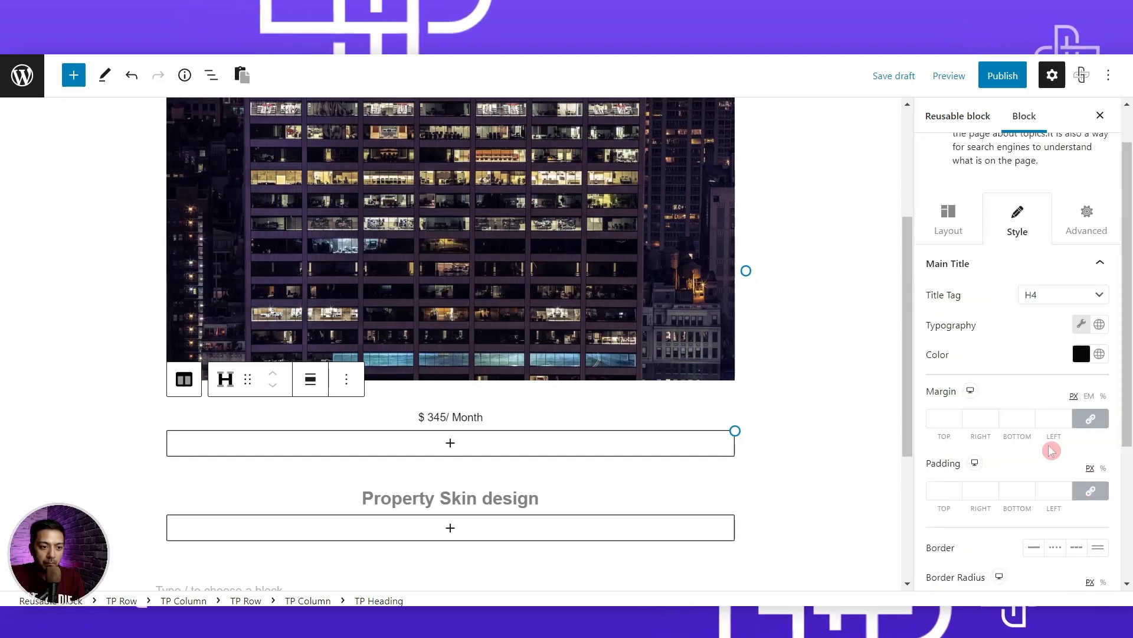
Give the rent heading's main title a solid orange background color.
scroll(1051, 452, "down", 3)
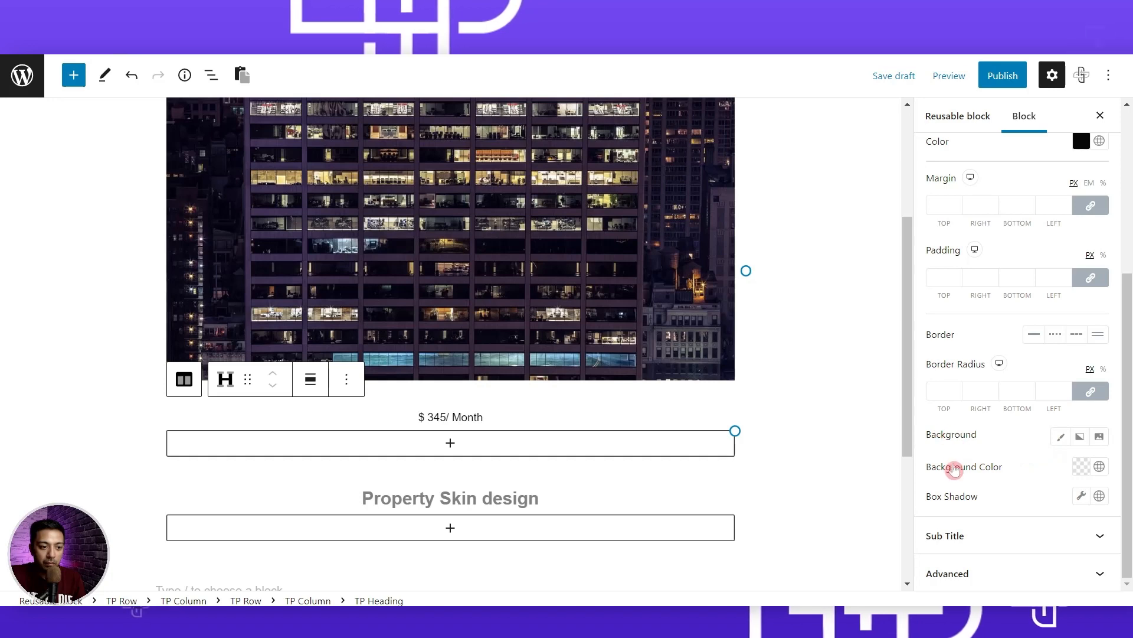
left_click(1080, 467)
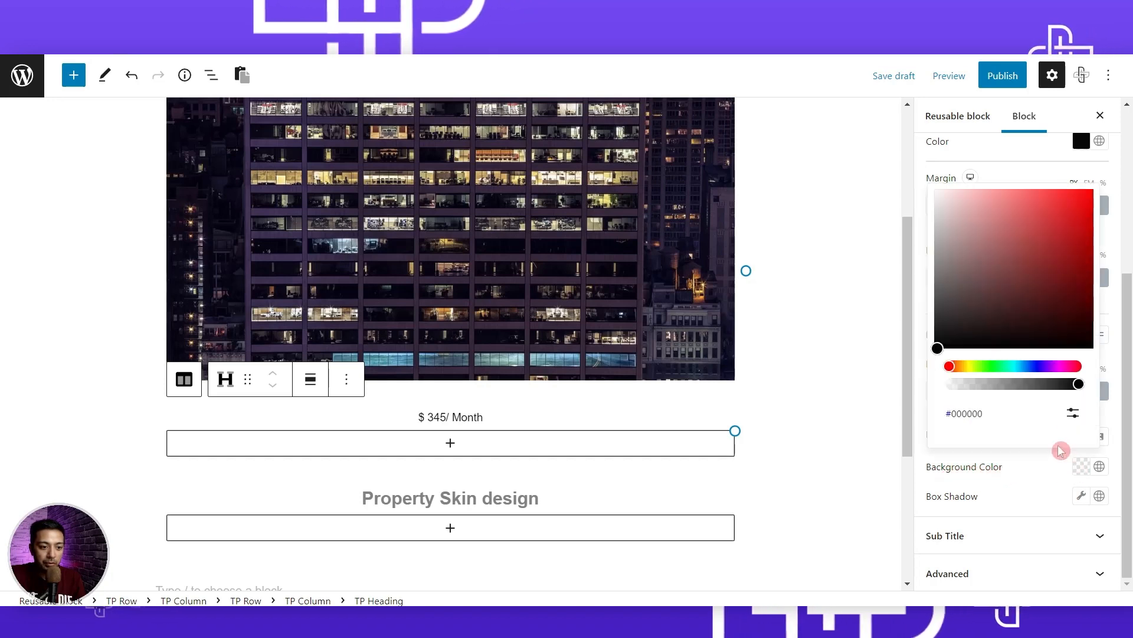
left_click(960, 367)
left_click_drag(1029, 256, 1074, 203)
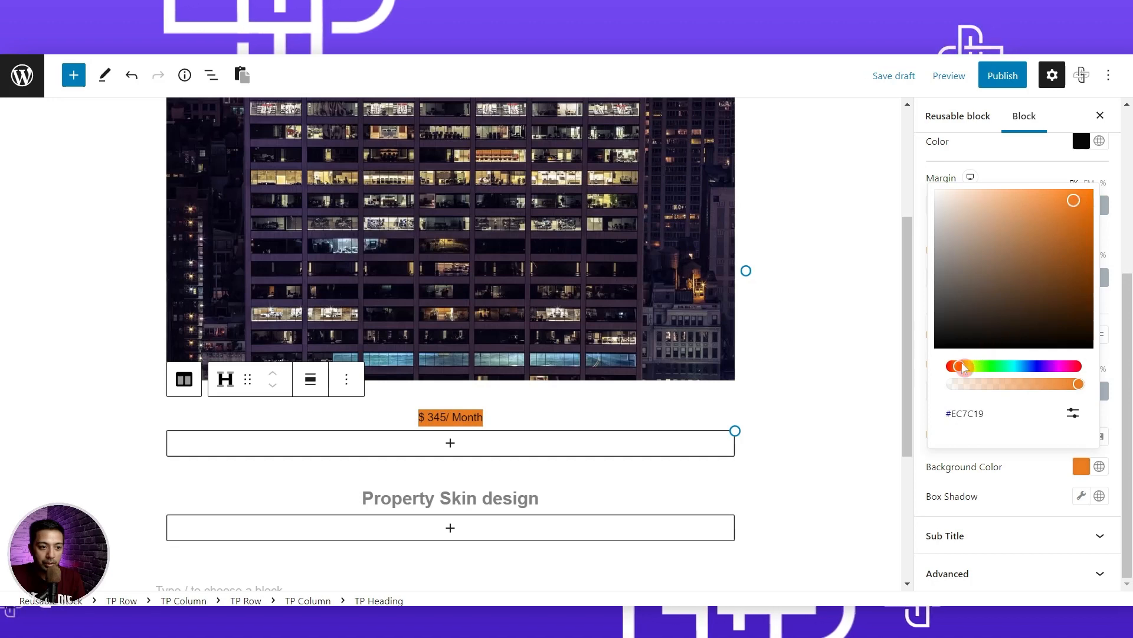
left_click_drag(963, 370, 965, 371)
left_click(978, 478)
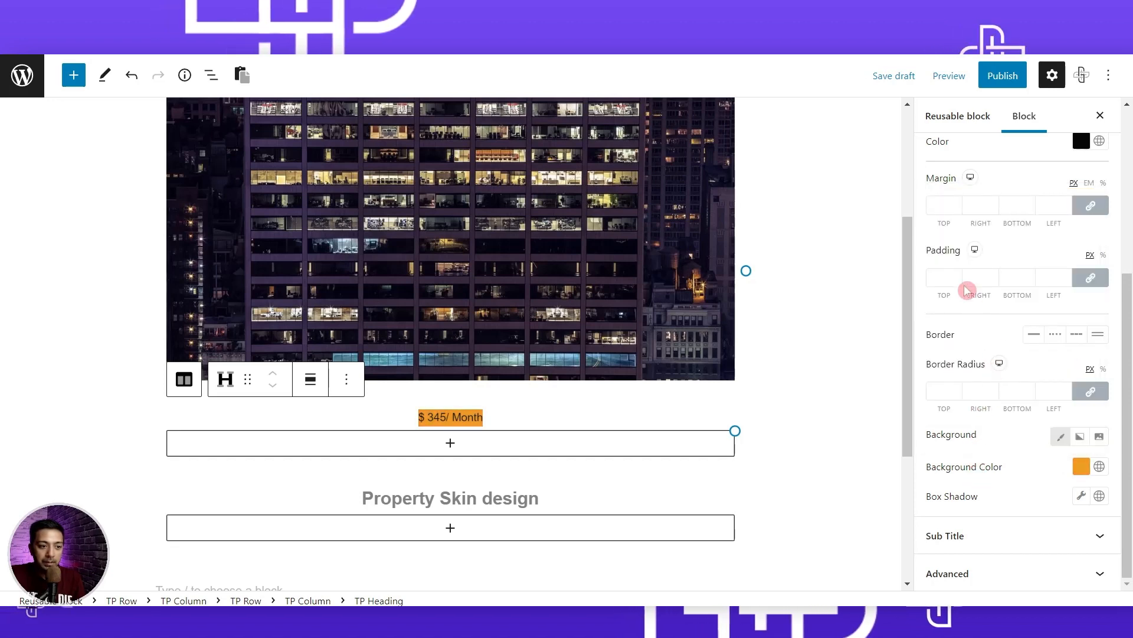
Set the rent heading's unlinked padding to 5 px top and bottom, 10 px right and left, and its border radius to 15 px all round.
left_click(1089, 279)
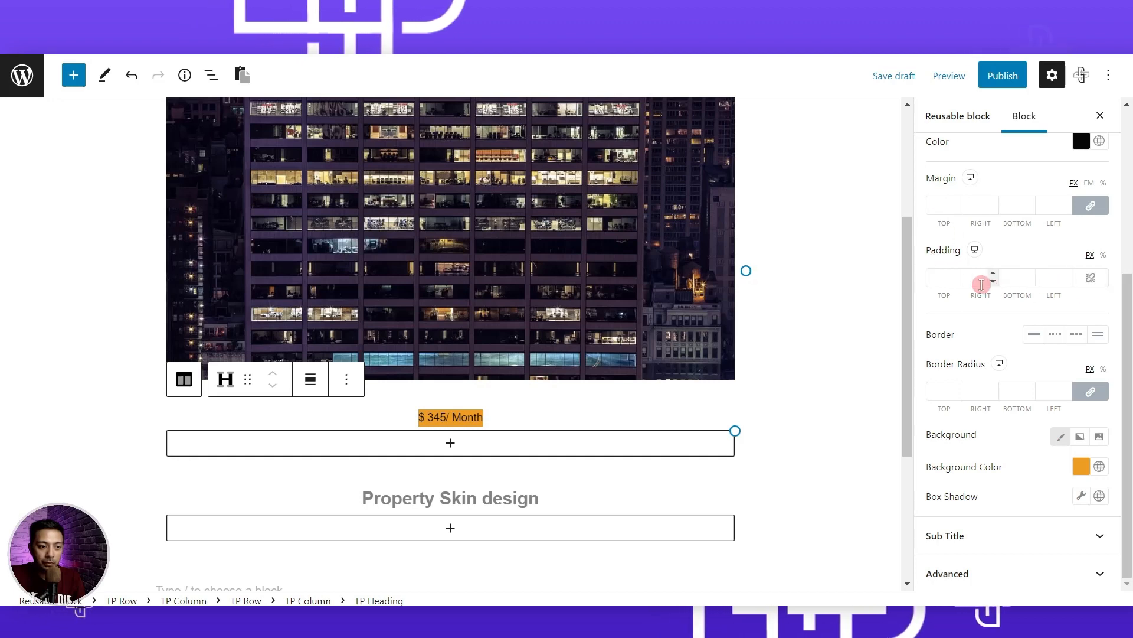
type("5")
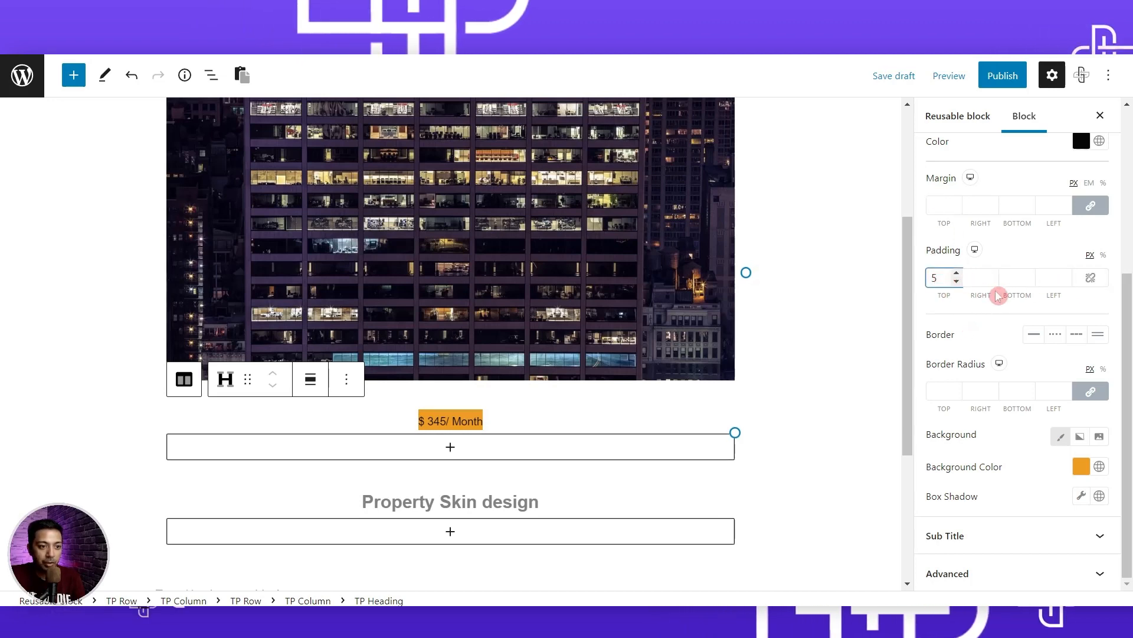
left_click(1012, 280)
type("0")
key("BackSpace")
type("5")
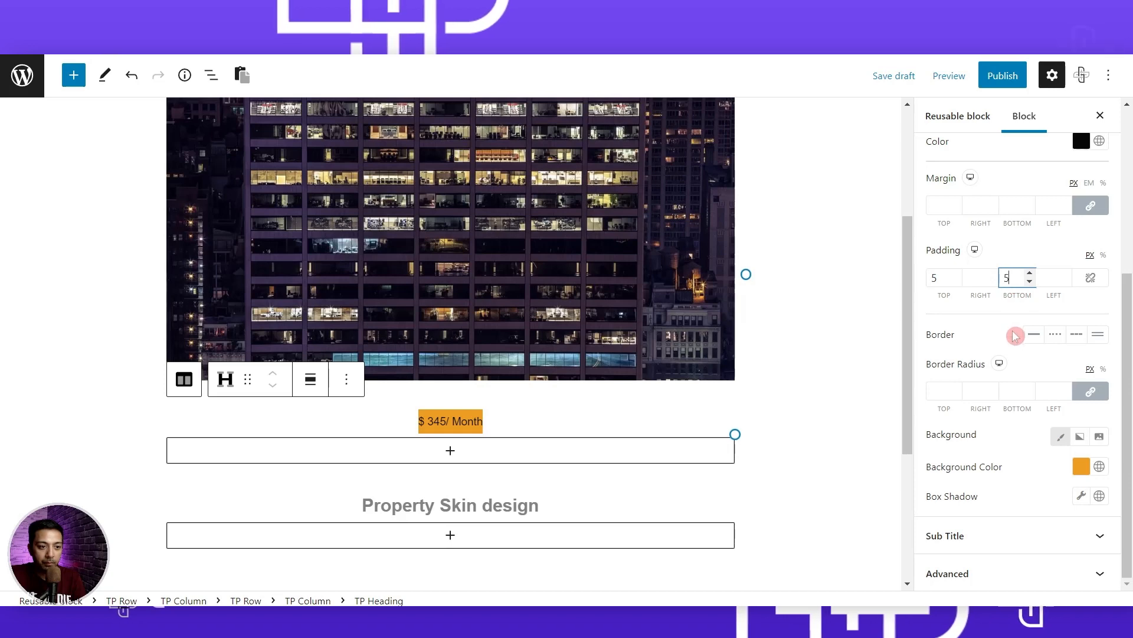
left_click(980, 278)
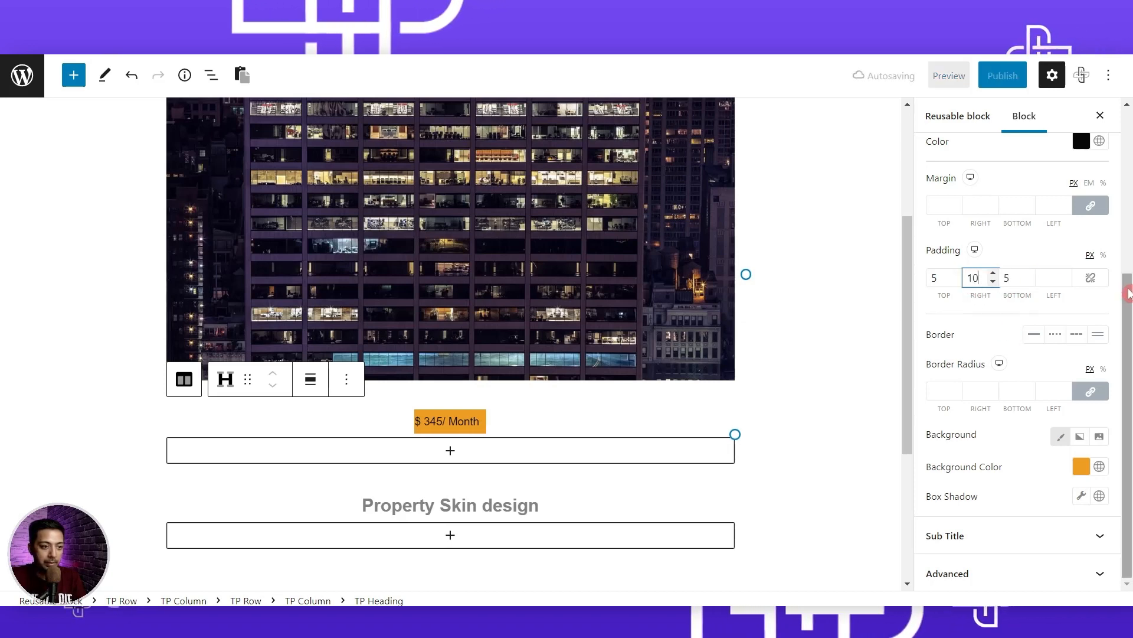
key("Tab")
key("Tab")
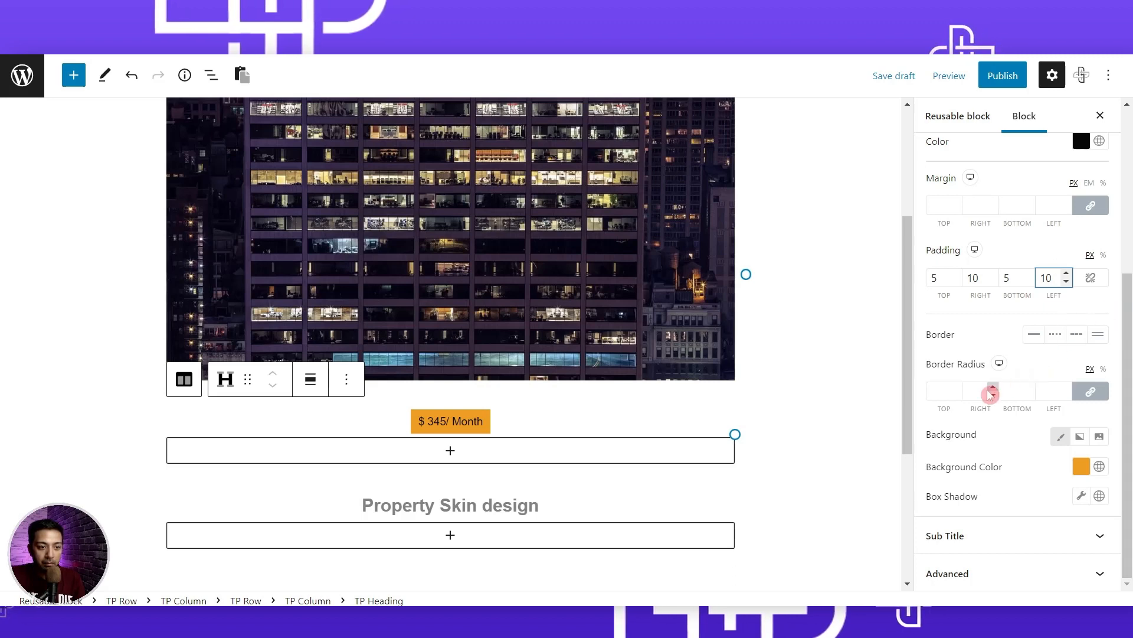
left_click(933, 391)
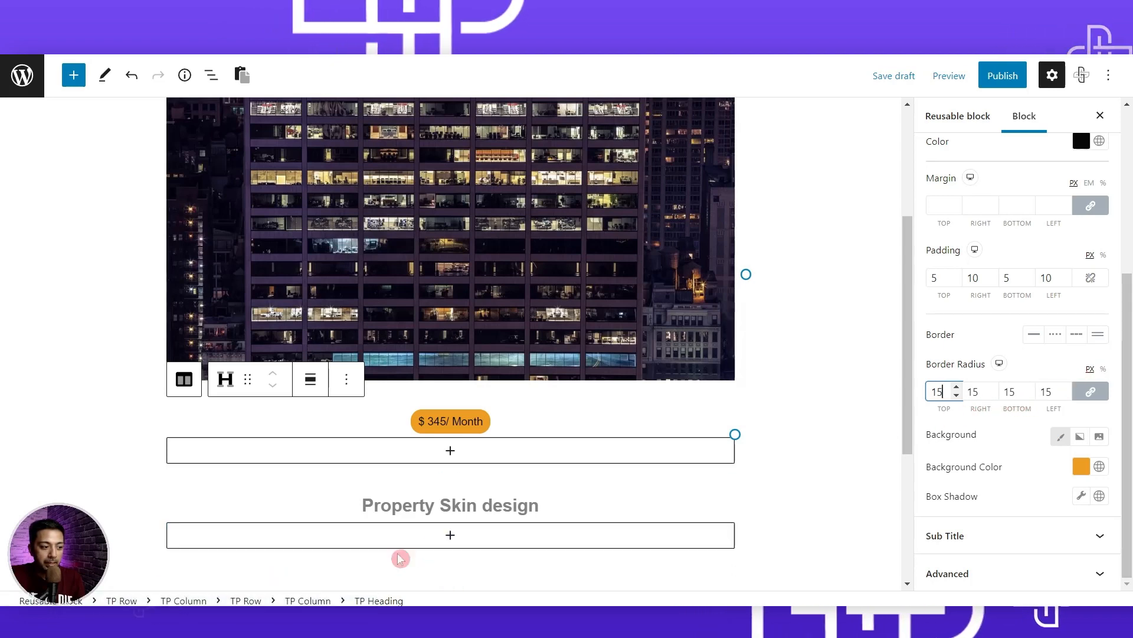
Set only the top margin of the inner row holding the rent heading to -40 px and publish the reusable block.
left_click(246, 600)
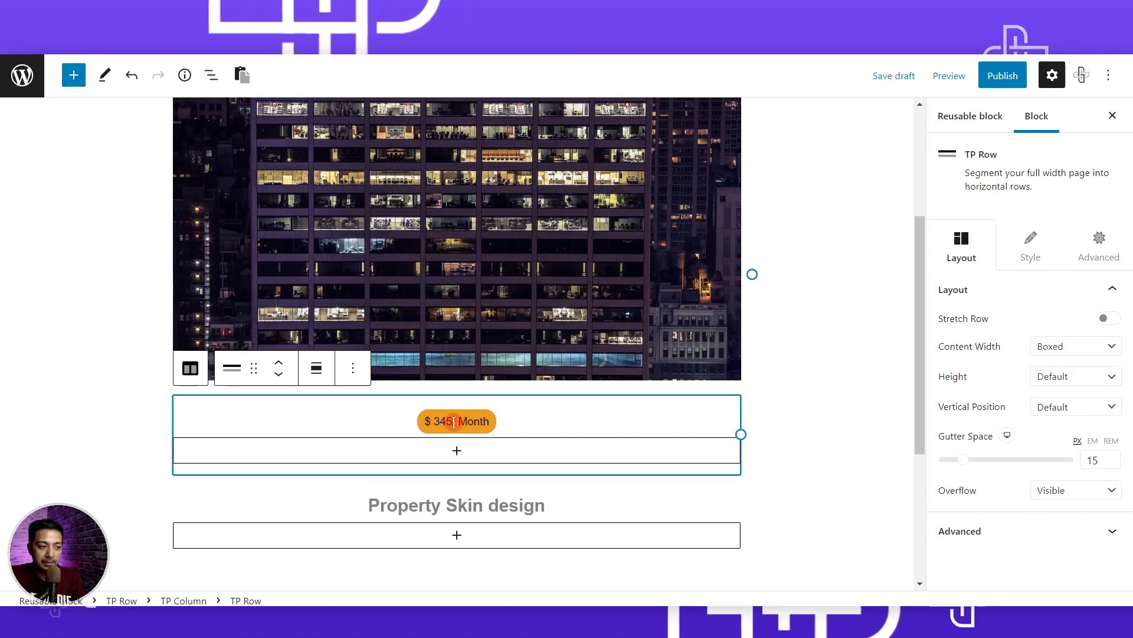
left_click(1101, 247)
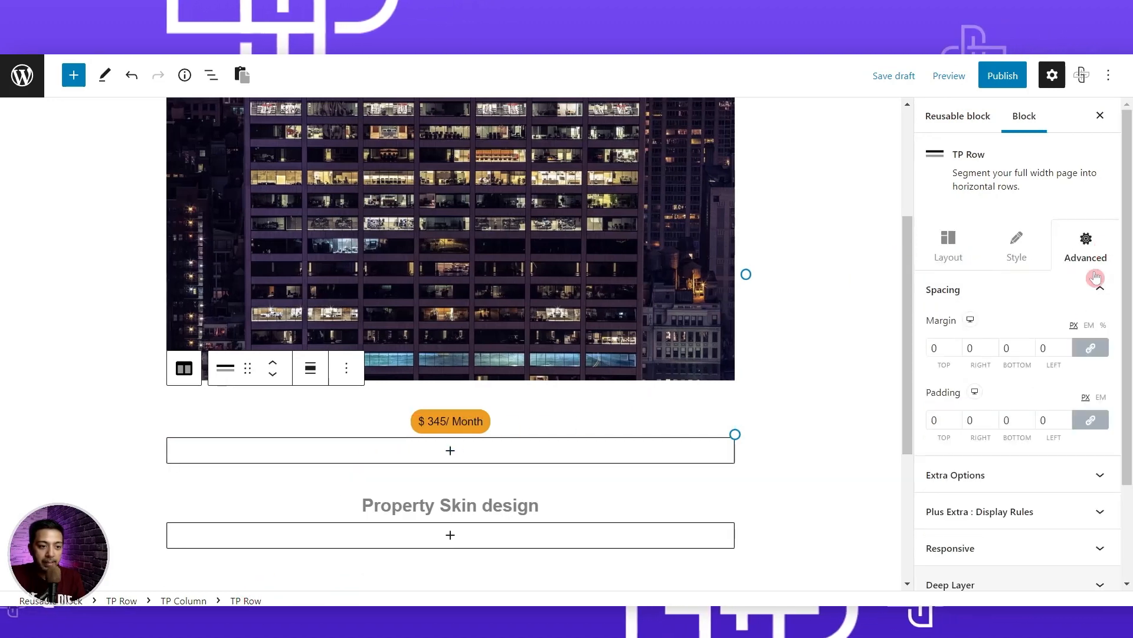
left_click(1091, 347)
left_click(939, 348)
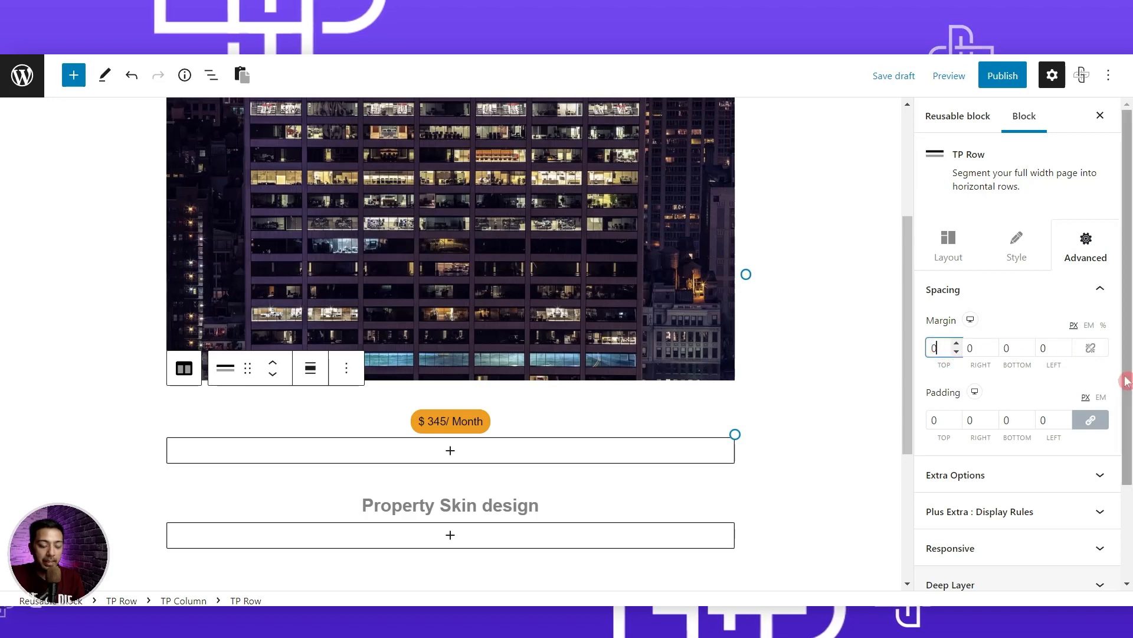
key("BackSpace")
type("-40")
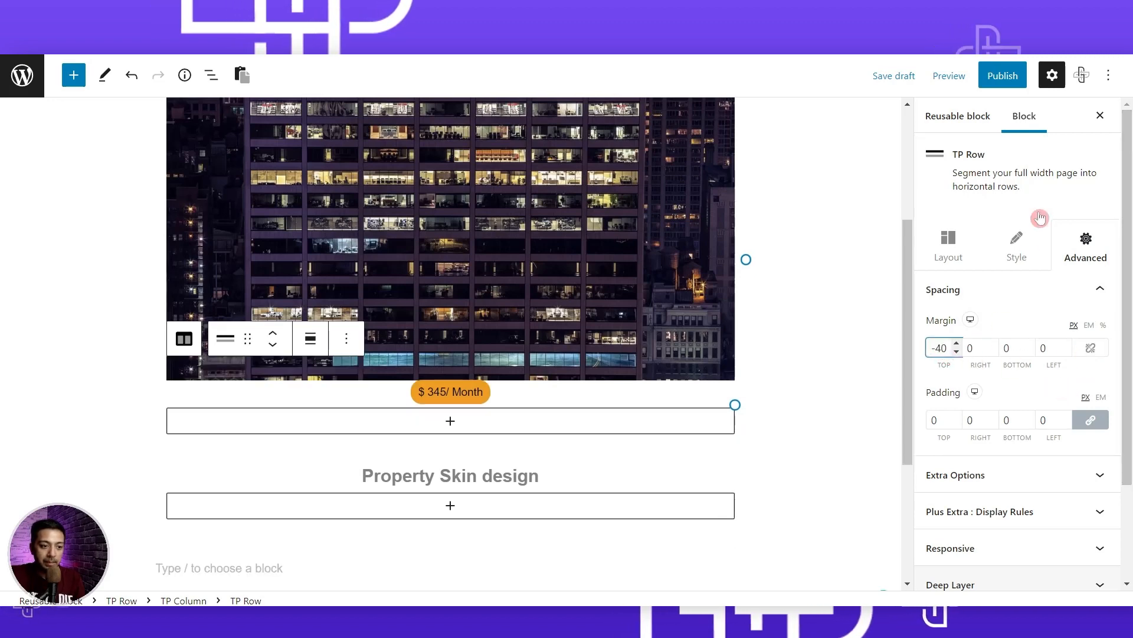
left_click(1003, 77)
left_click(1008, 79)
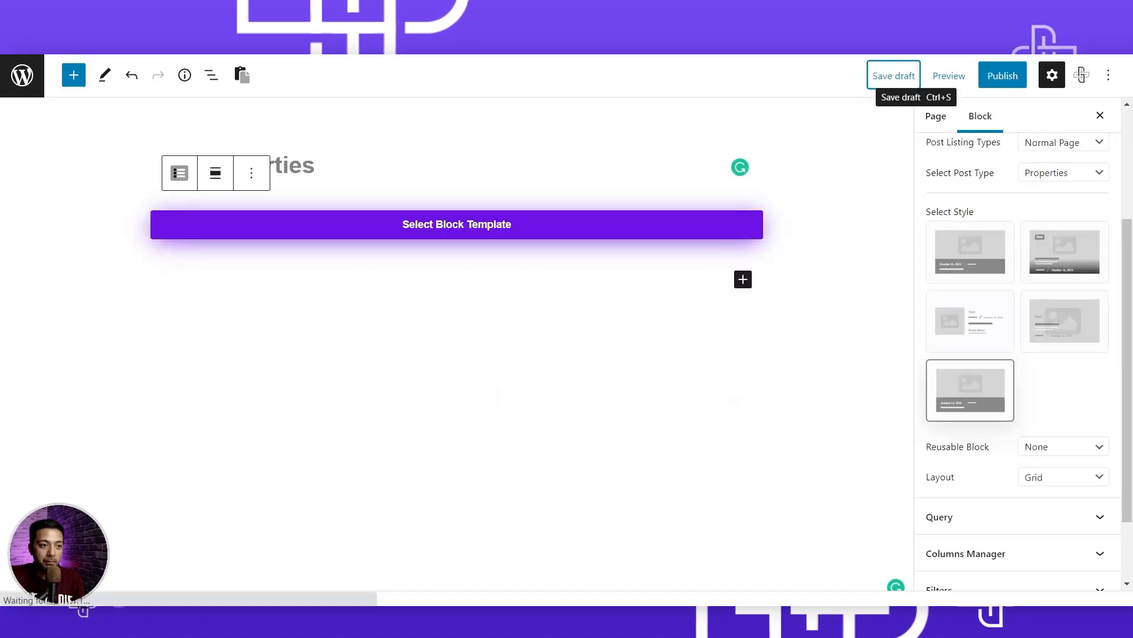
Save the All Properties page as a draft and assign the Property Skin design reusable block to its post listing.
left_click(324, 164)
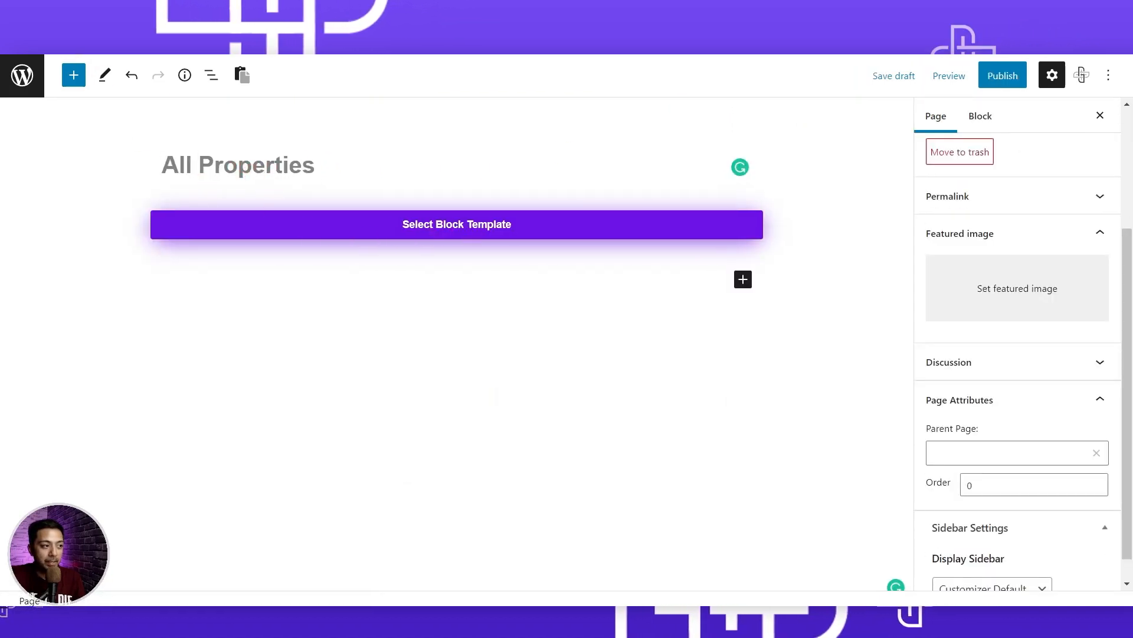
left_click(883, 81)
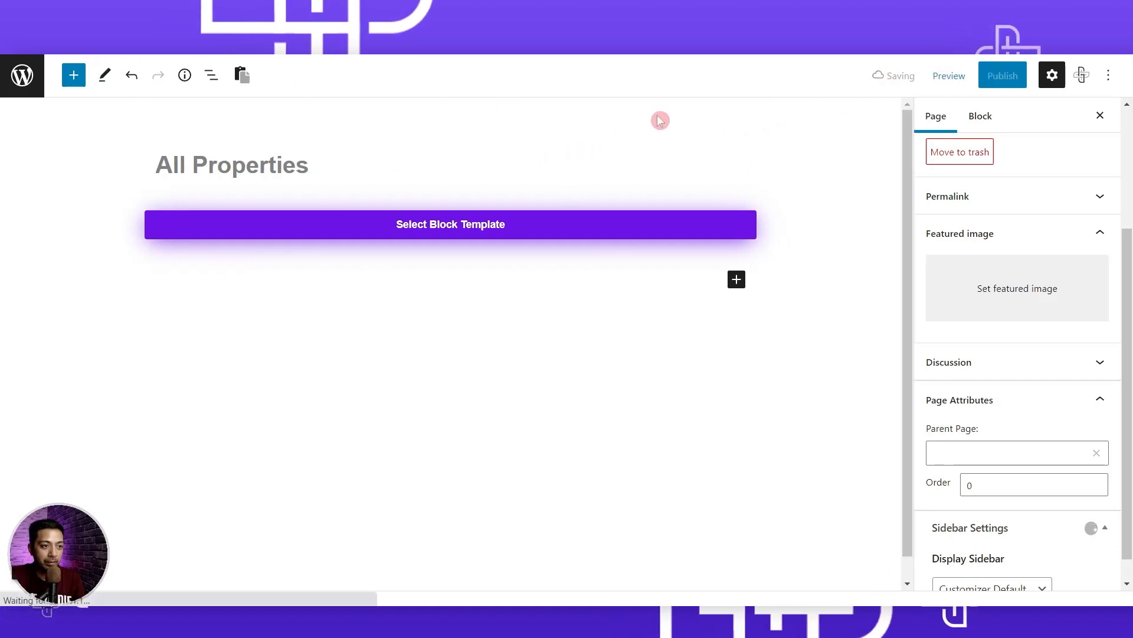
left_click(515, 228)
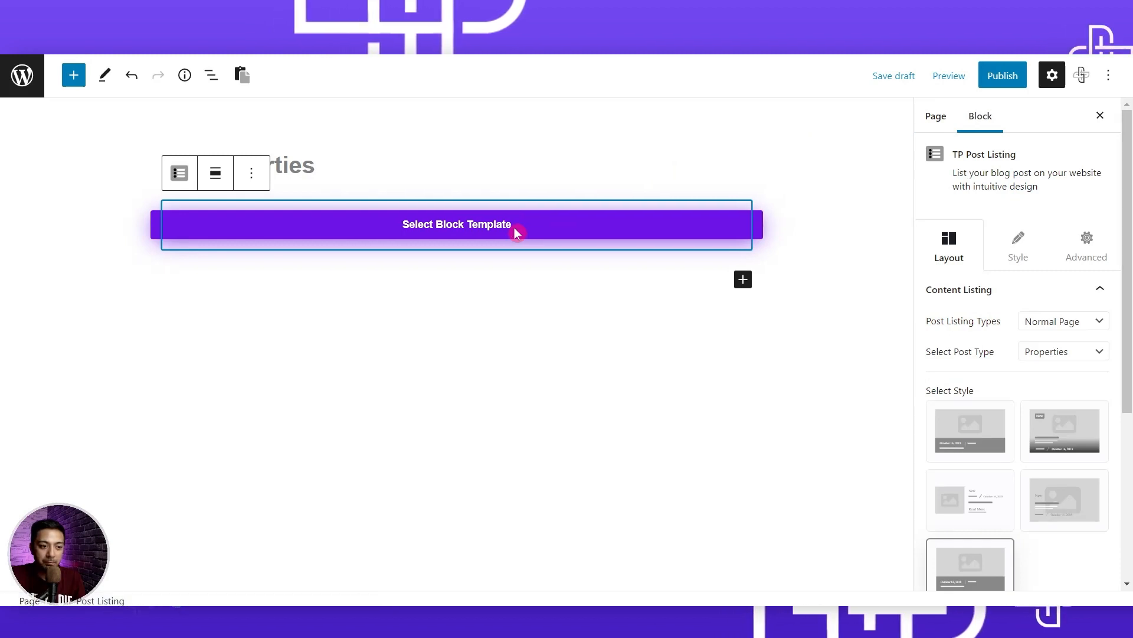
left_click_drag(1129, 270, 1129, 436)
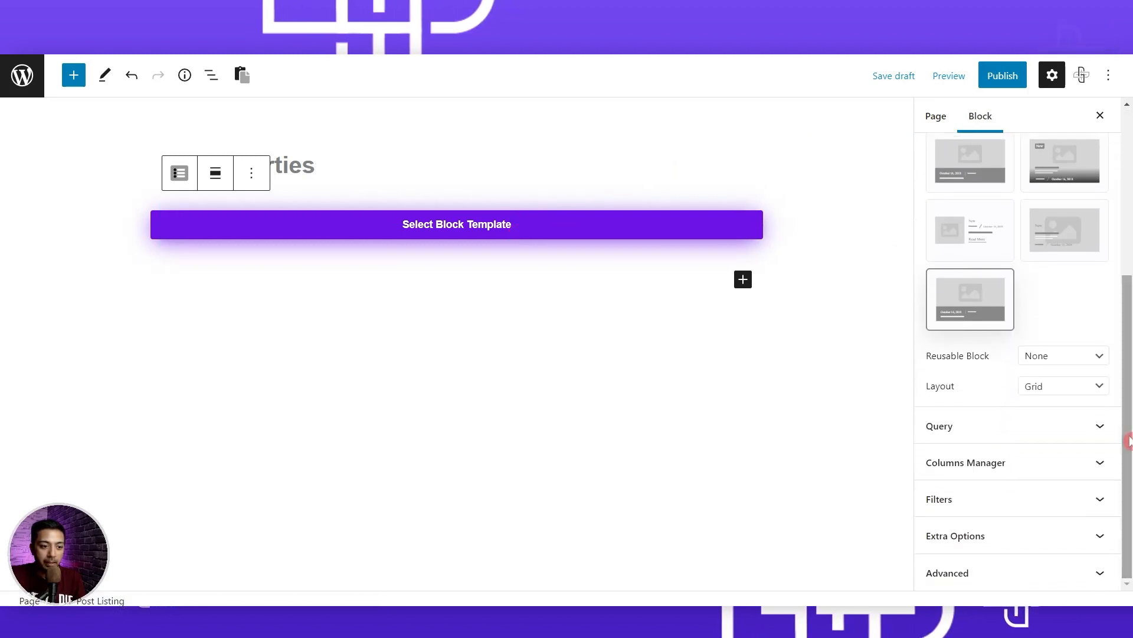
left_click(1048, 357)
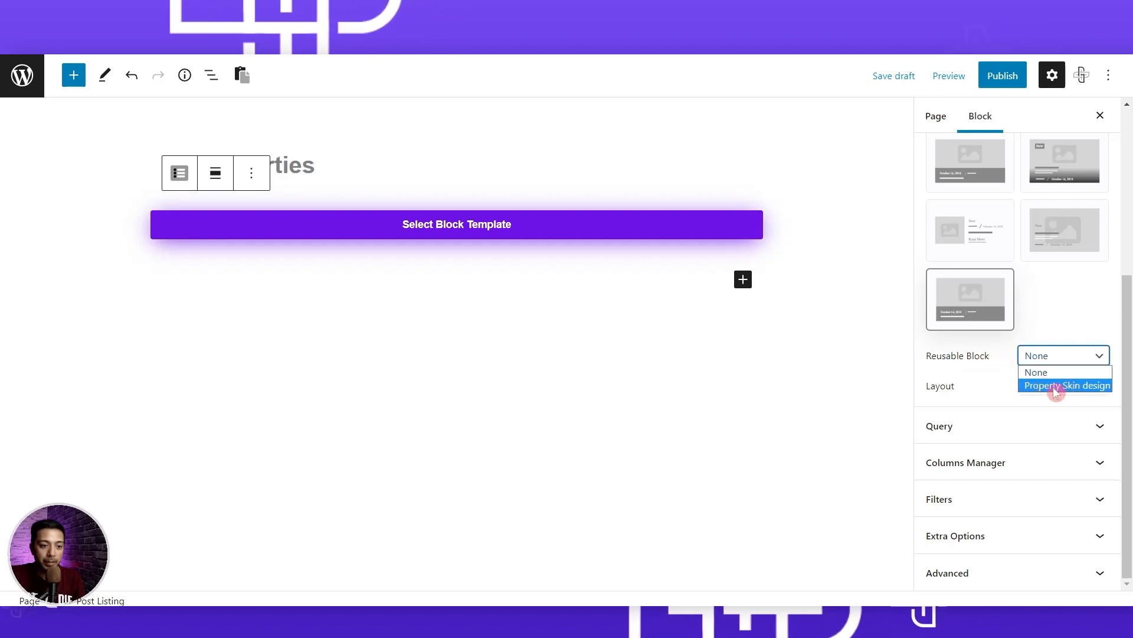
left_click(1070, 386)
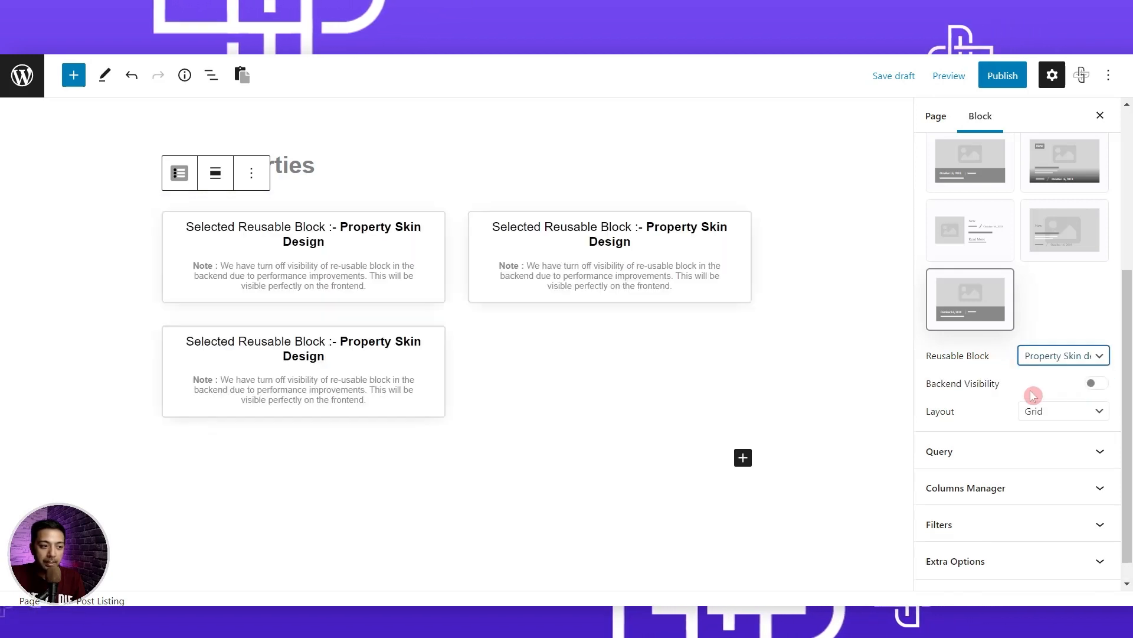
Set the property listing's desktop column layout to Column 3.
scroll(1001, 407, "down", 1)
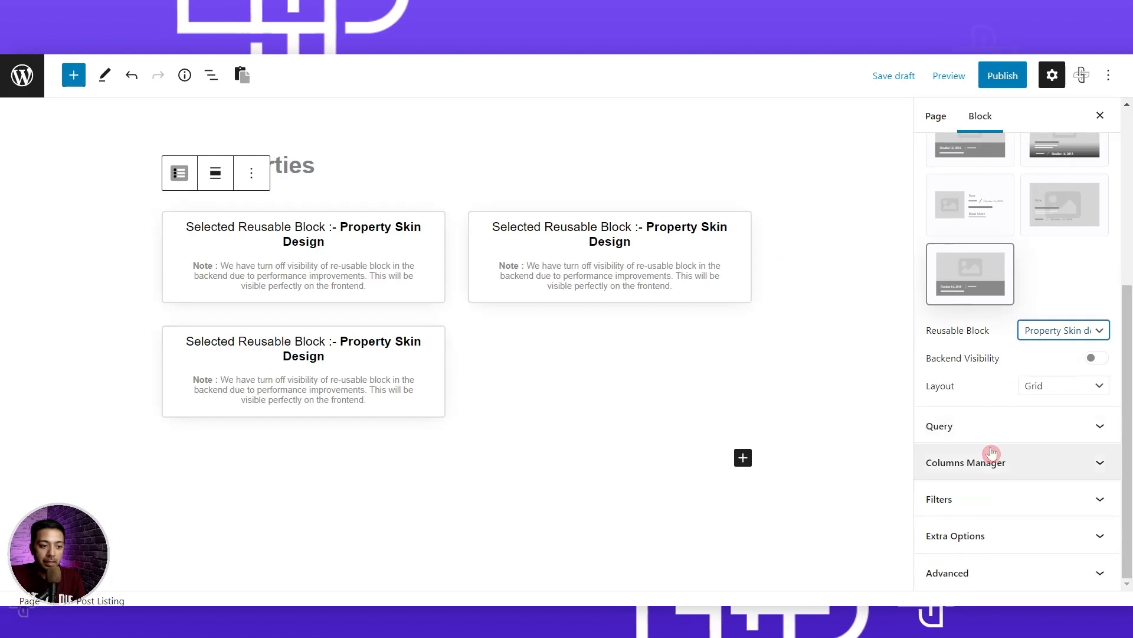
left_click(988, 466)
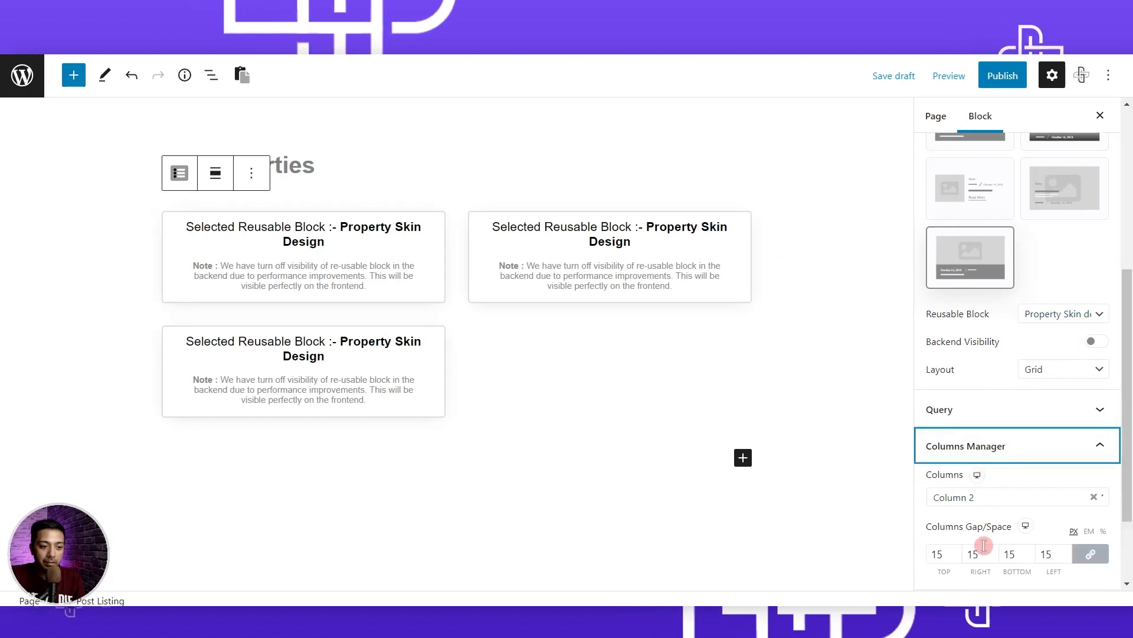
left_click(992, 506)
left_click(984, 549)
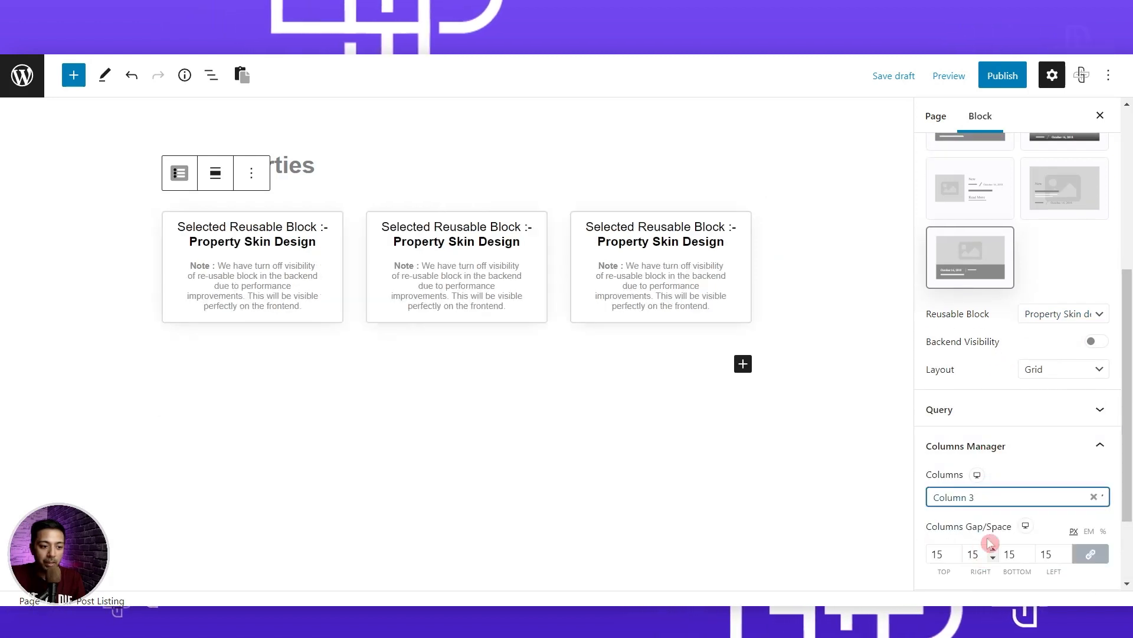
scroll(1009, 440, "down", 2)
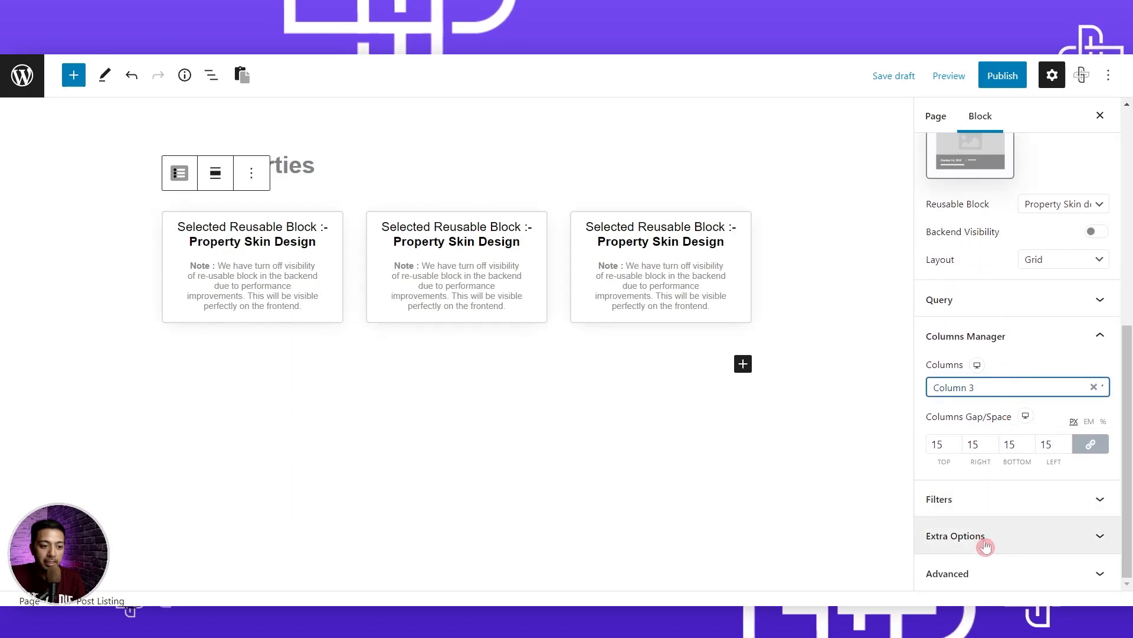
Publish the All Properties page and open the live page in a new browser tab.
scroll(982, 455, "up", 3)
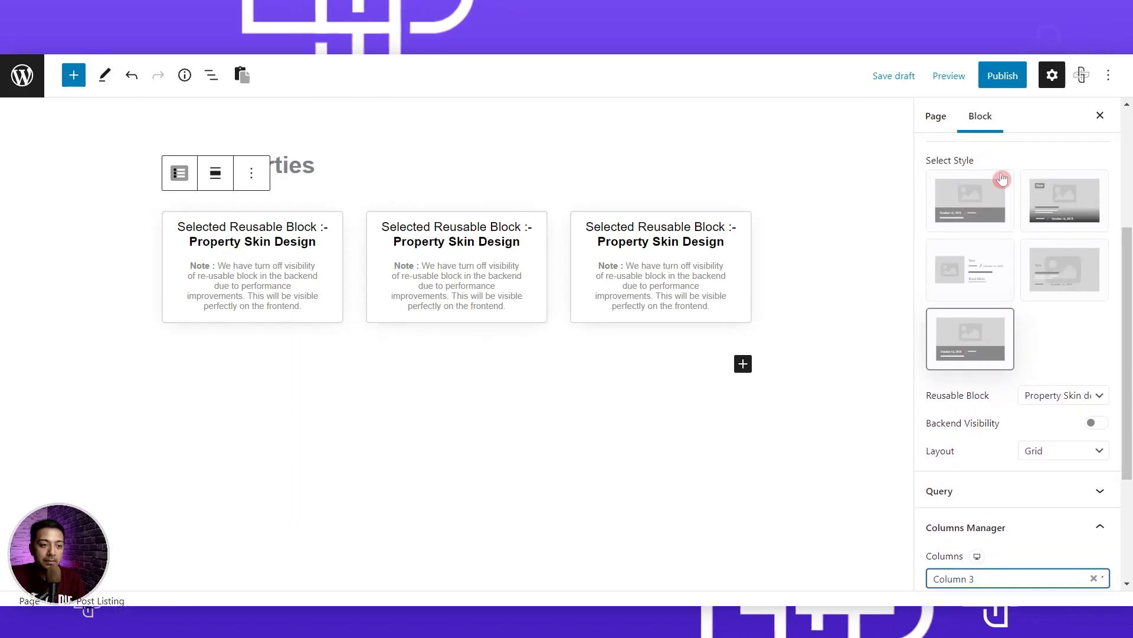
left_click(1001, 77)
left_click(999, 80)
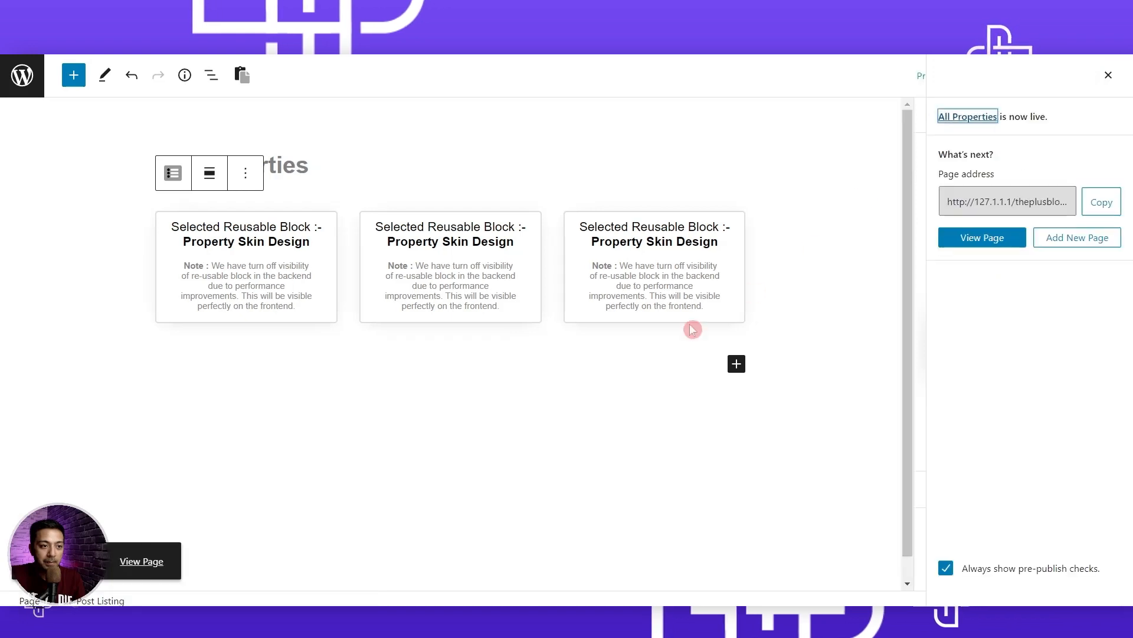
right_click(142, 564)
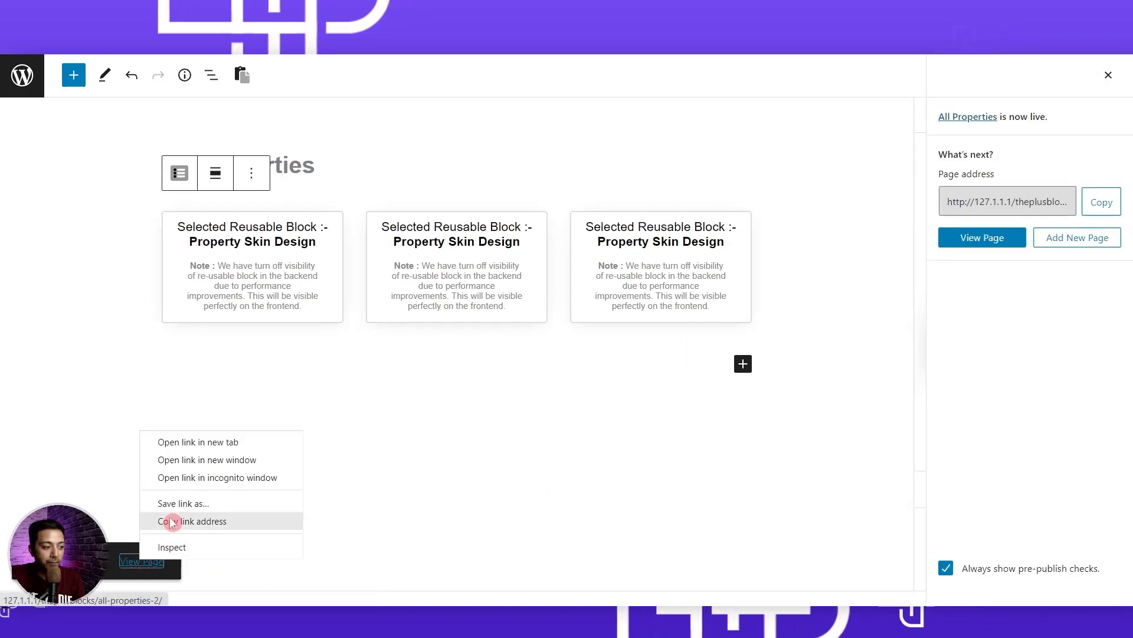
left_click(210, 440)
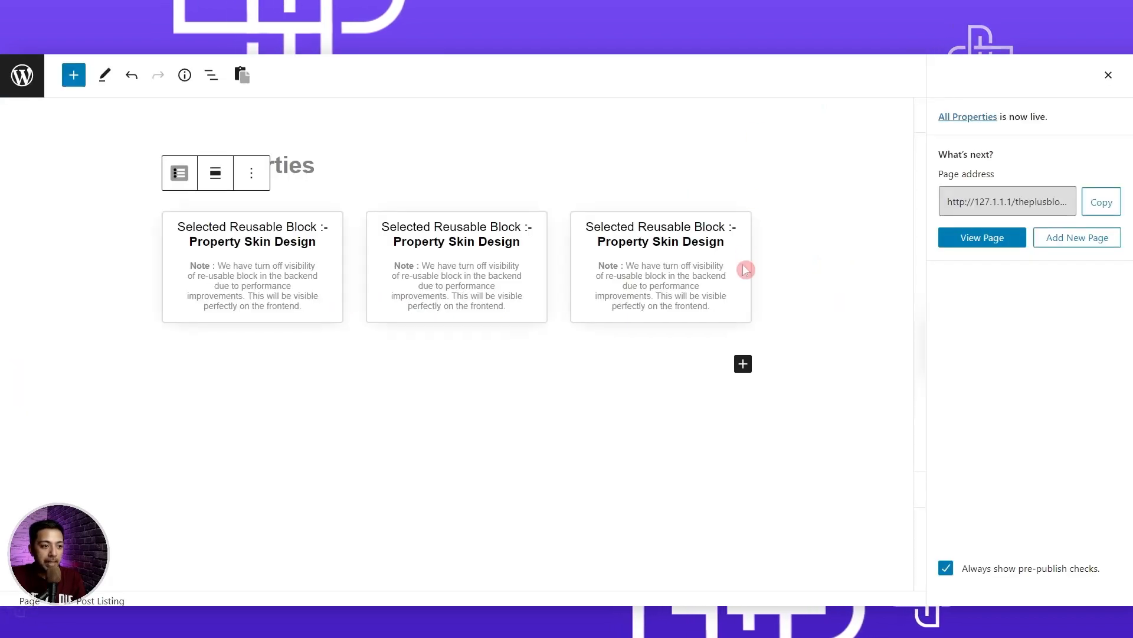
Copy the property post listing block and remove the original from the All Properties page.
left_click(251, 173)
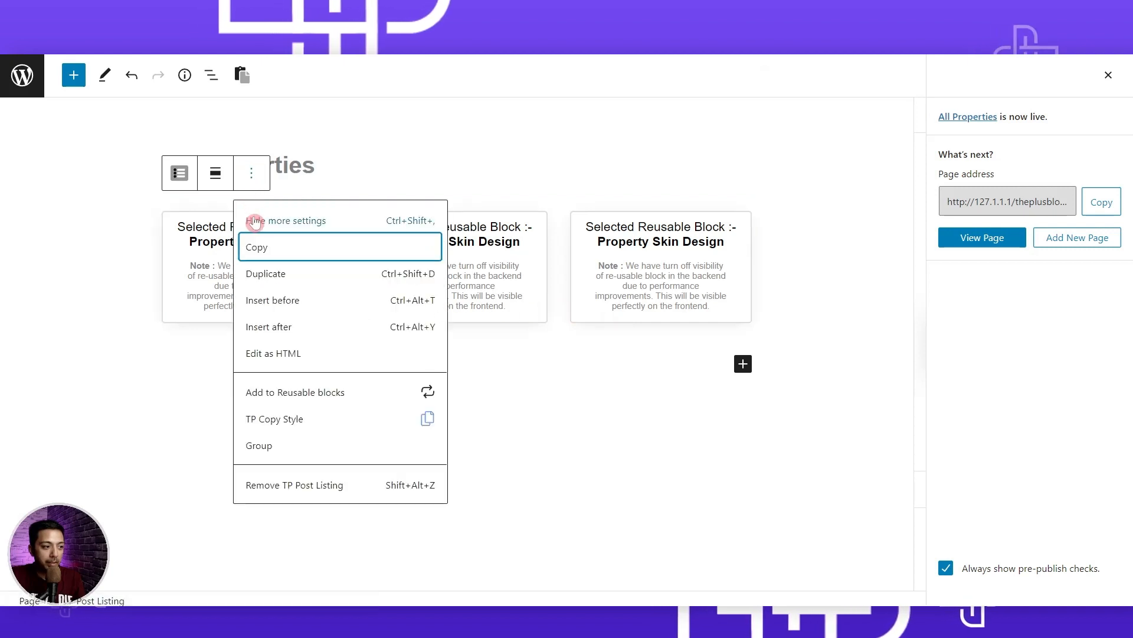
left_click(263, 253)
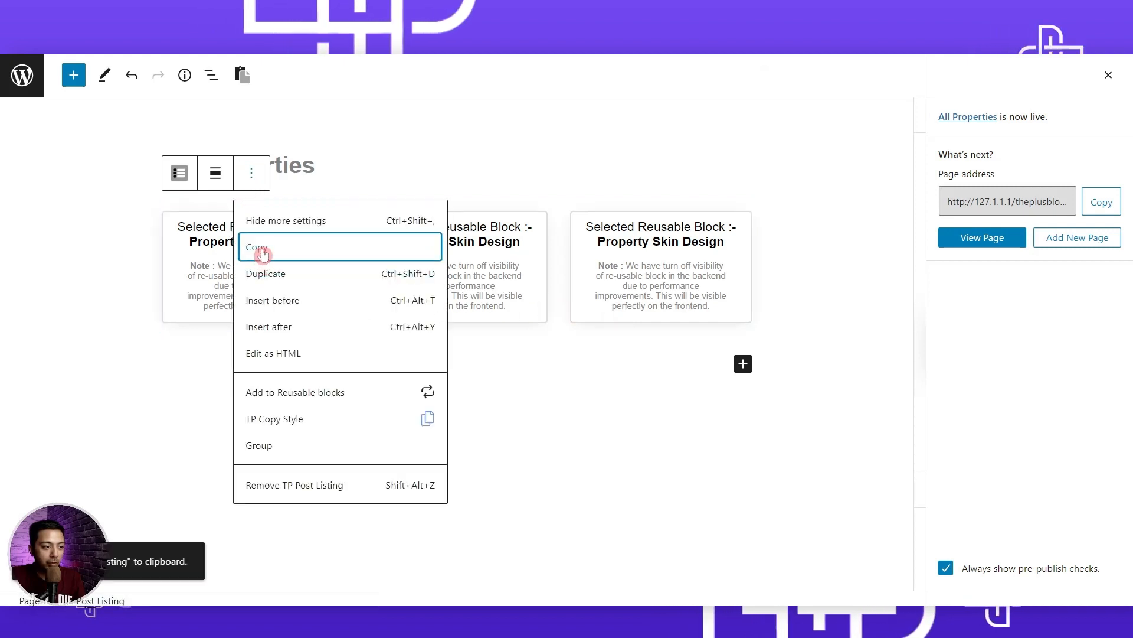
left_click(316, 485)
Insert a single-column TP Row under the All Properties title and set its alignment to Wide width.
type("/")
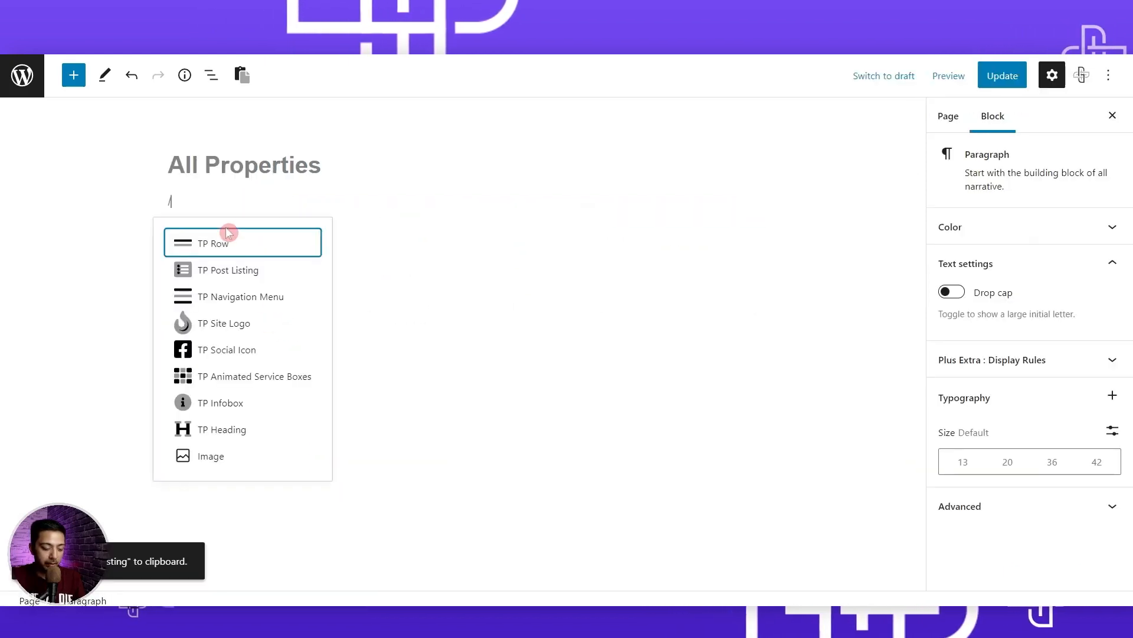
type("tp row")
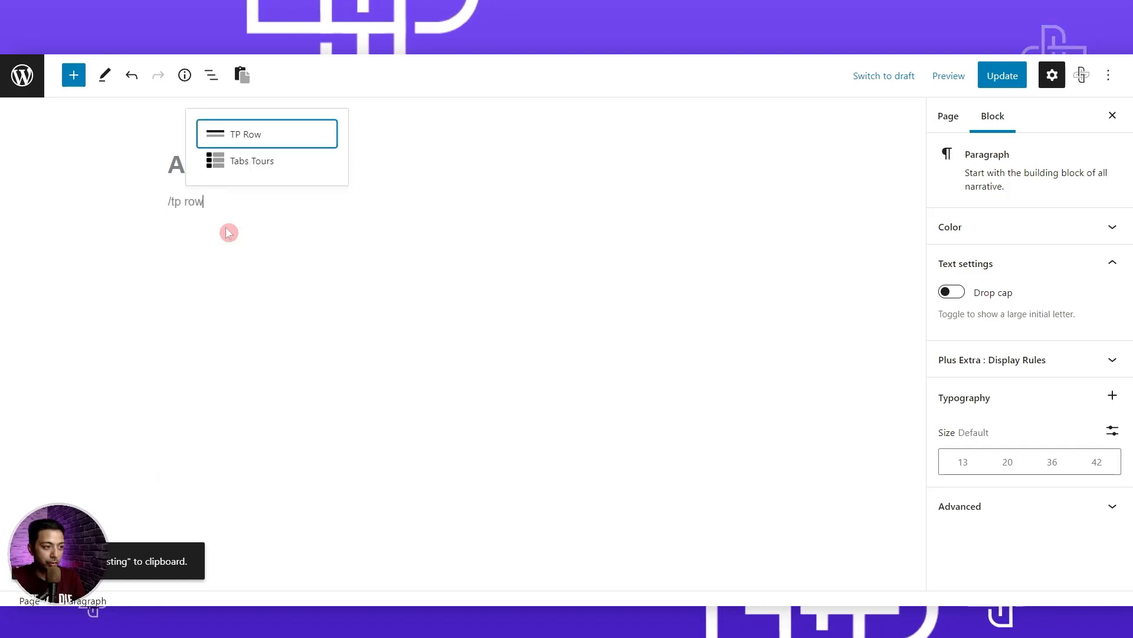
left_click(248, 137)
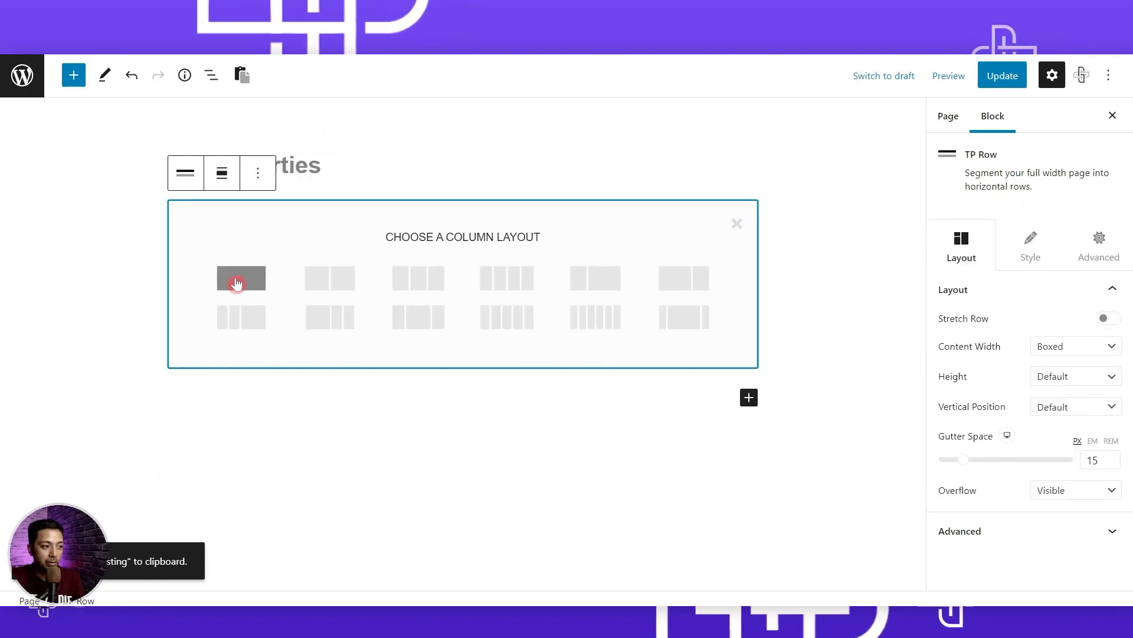
left_click(237, 282)
left_click(223, 176)
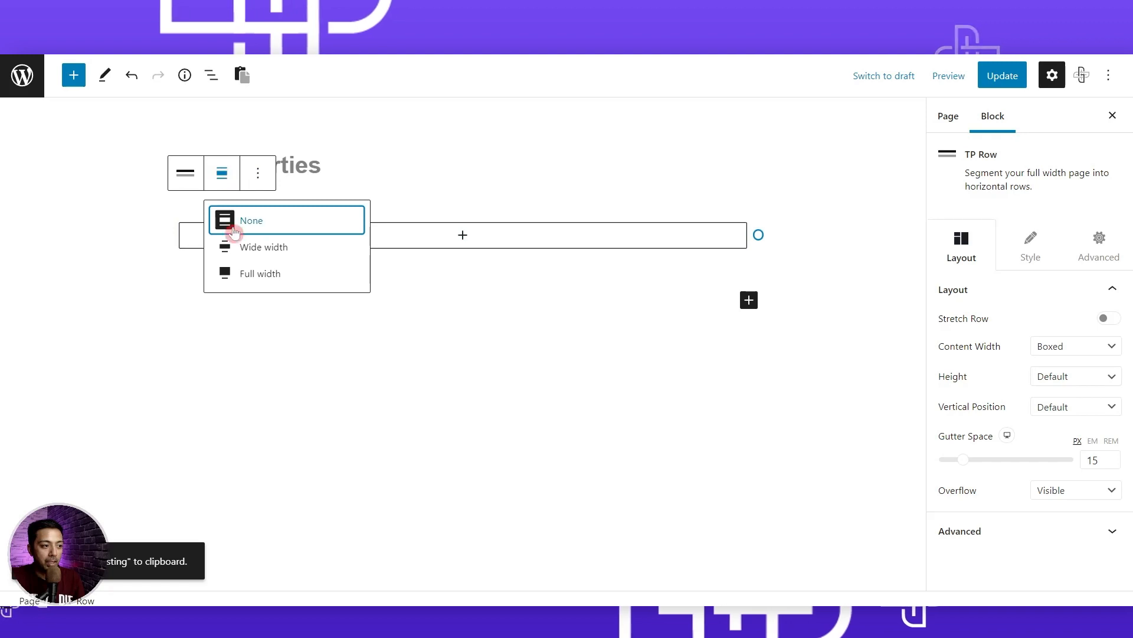
left_click(243, 249)
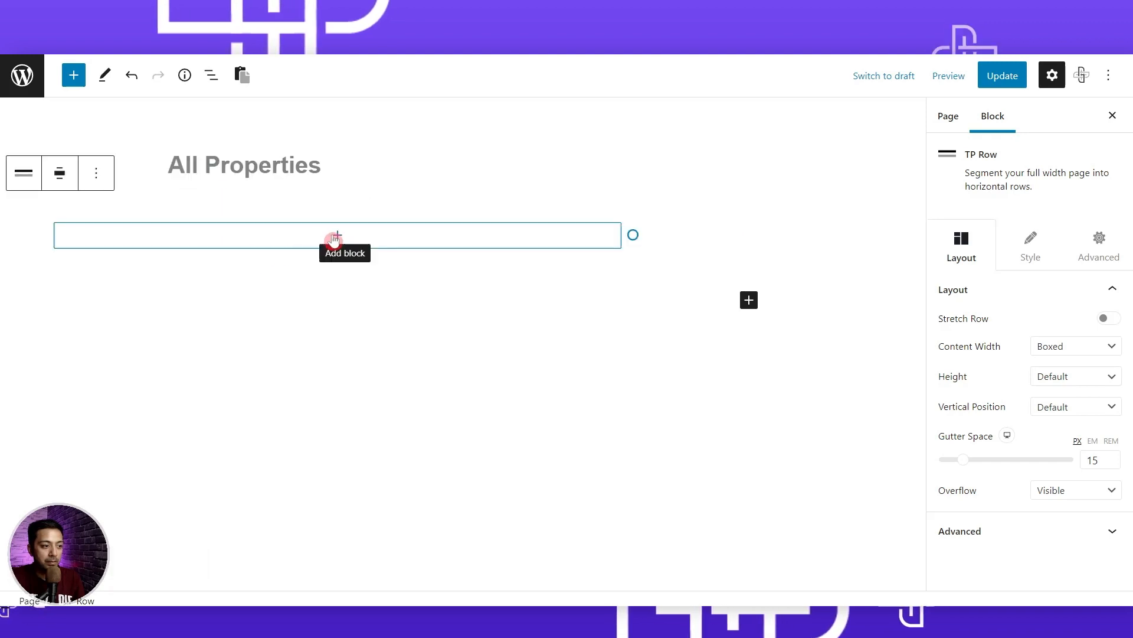
Paste the copied post listing into the wide row's column and update the page.
left_click(335, 237)
left_click(275, 332)
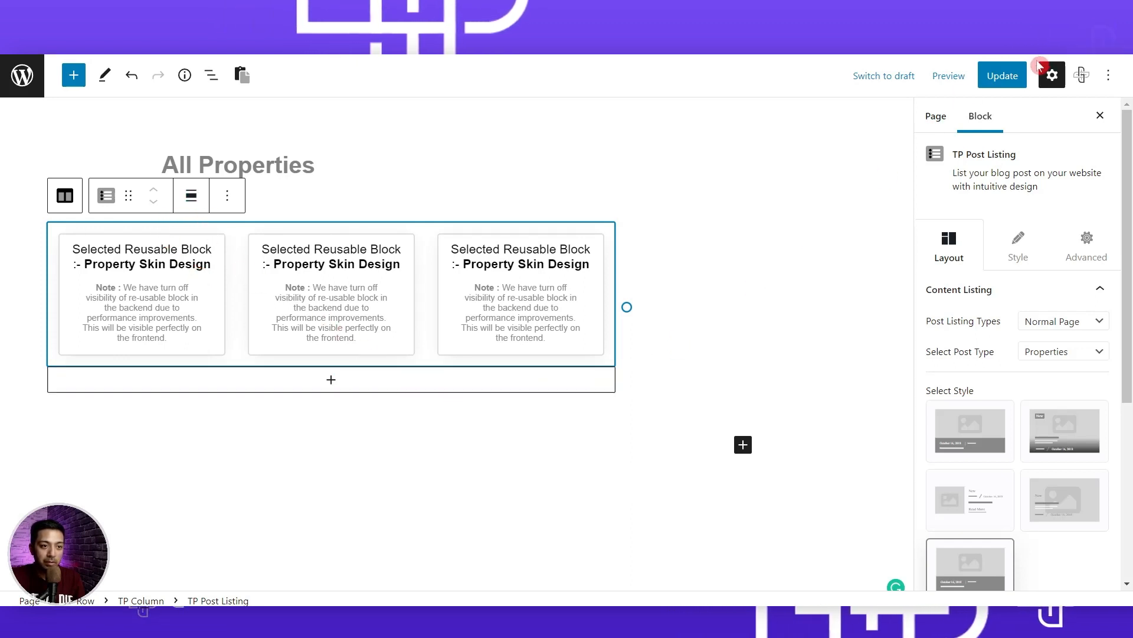
left_click(1010, 81)
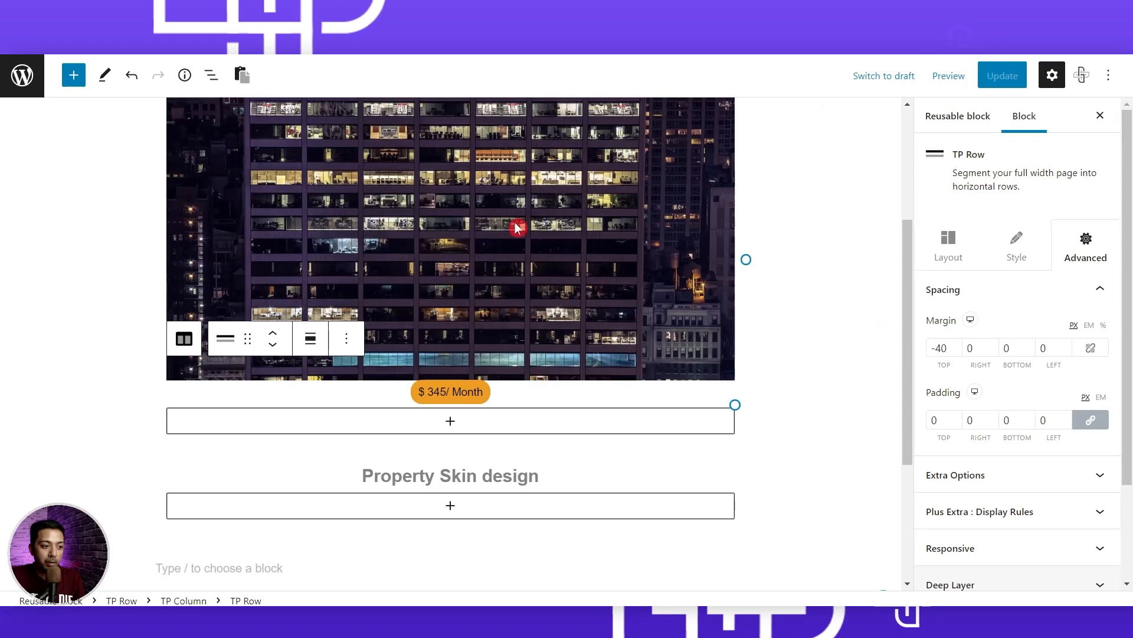
In the Property Skin design block, give the title heading an H3 tag and a font size of 20 px.
left_click(446, 475)
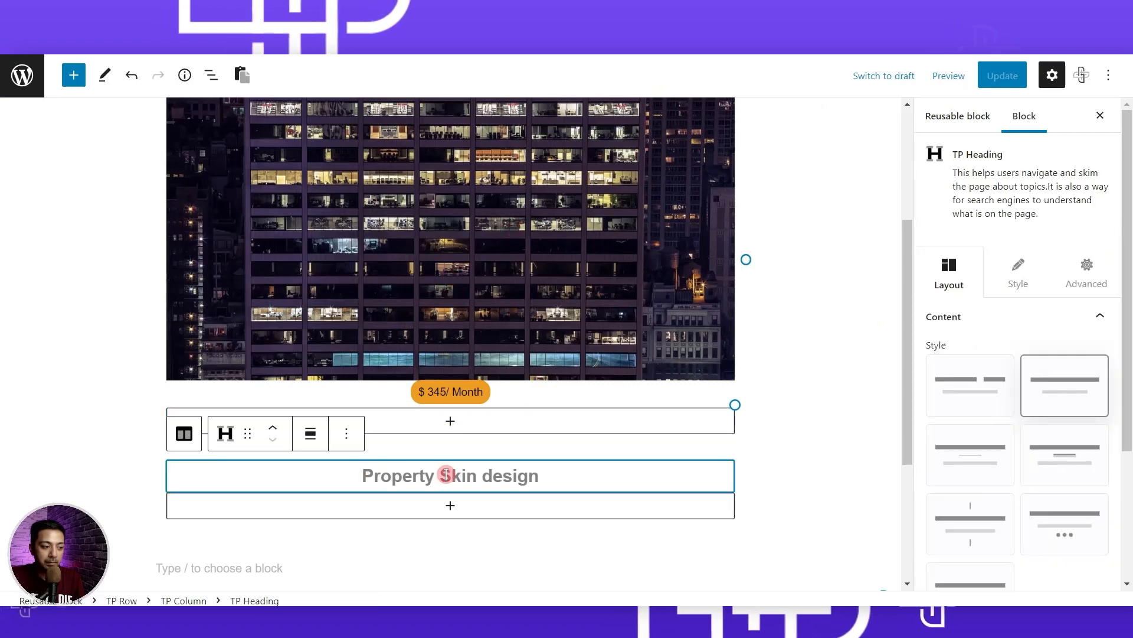
left_click(1026, 285)
left_click(1047, 354)
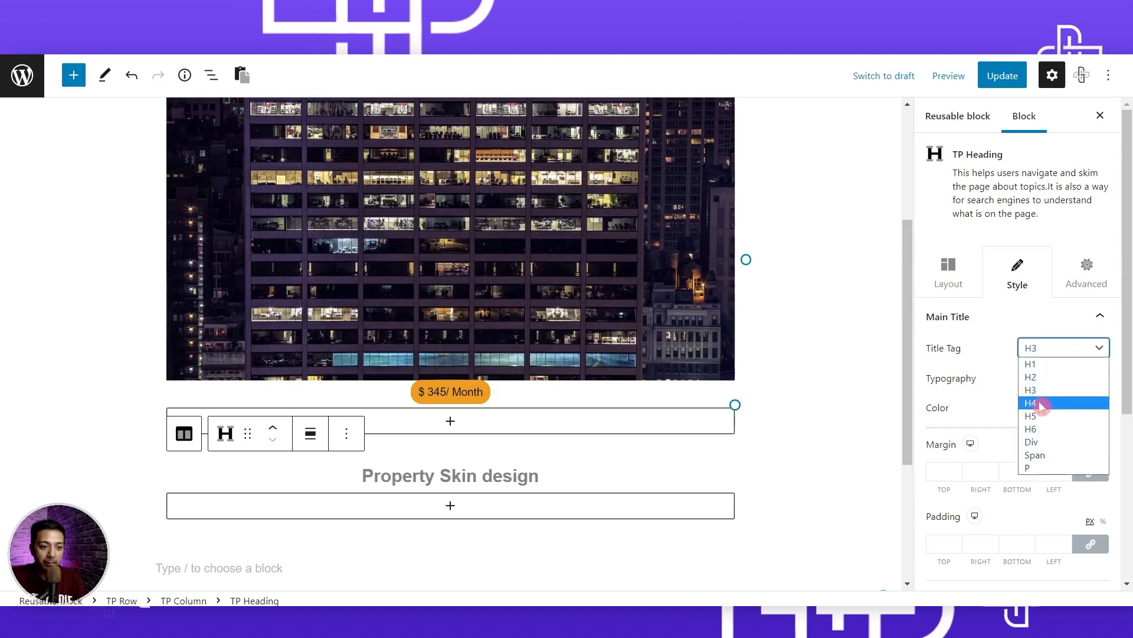
left_click(1045, 400)
left_click(1066, 354)
left_click(1040, 391)
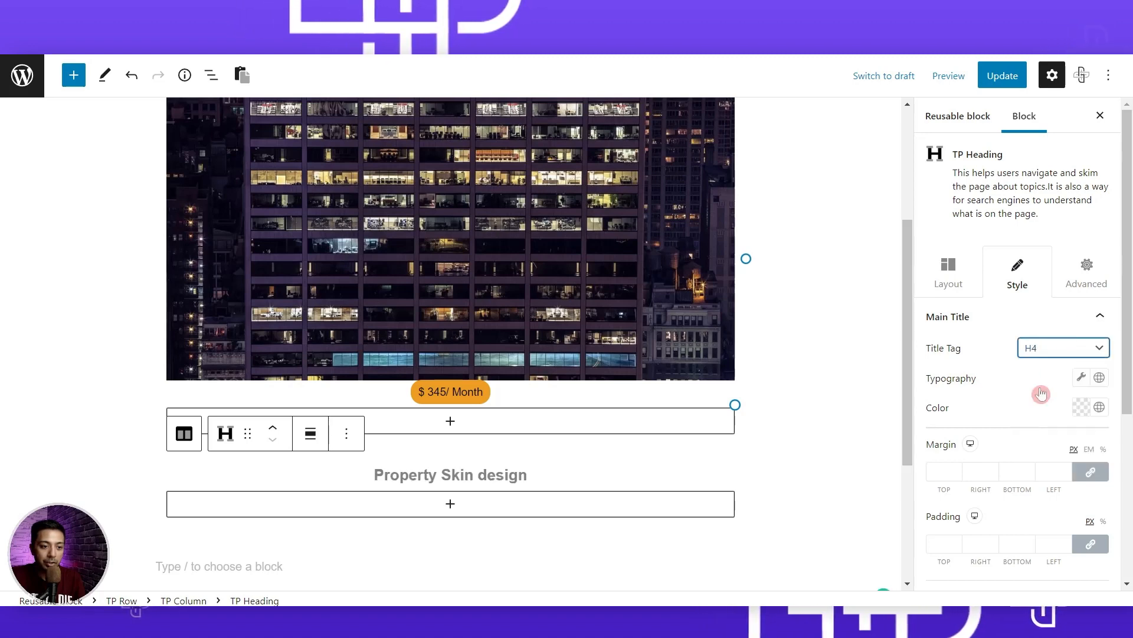
left_click(1081, 379)
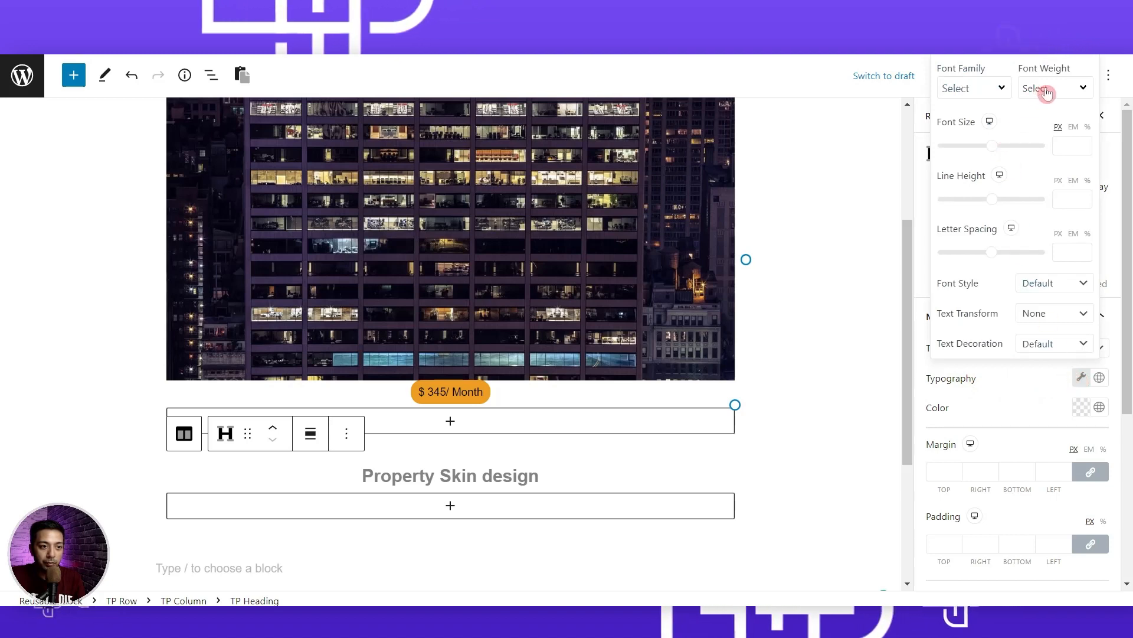
type("20")
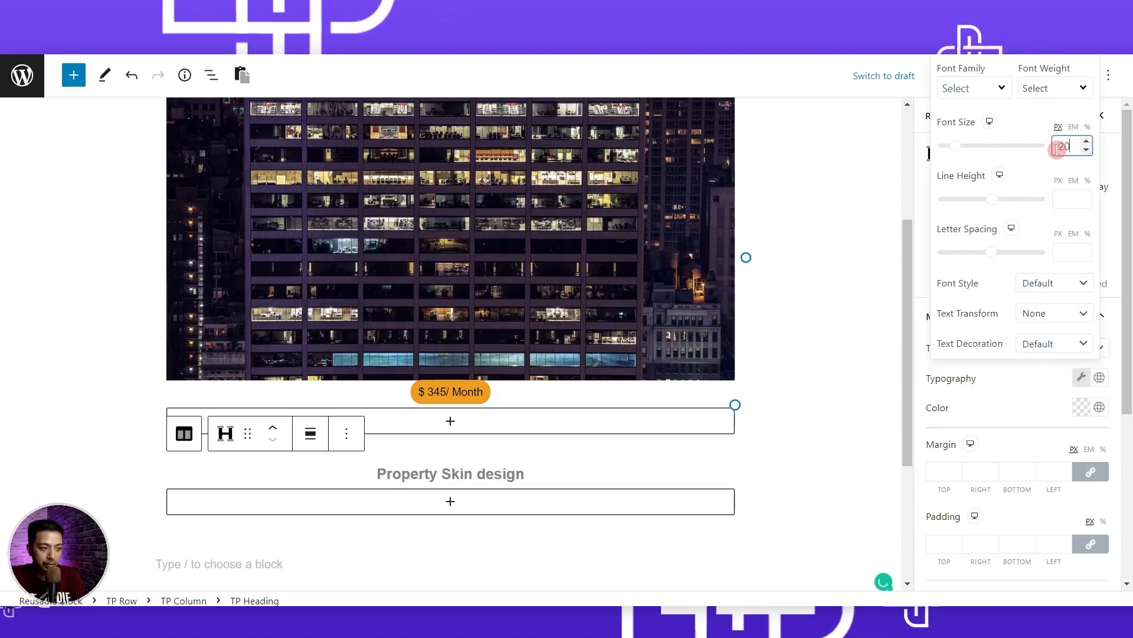
Set the title heading's text color to dark gray #333333.
left_click(1081, 402)
left_click(1081, 407)
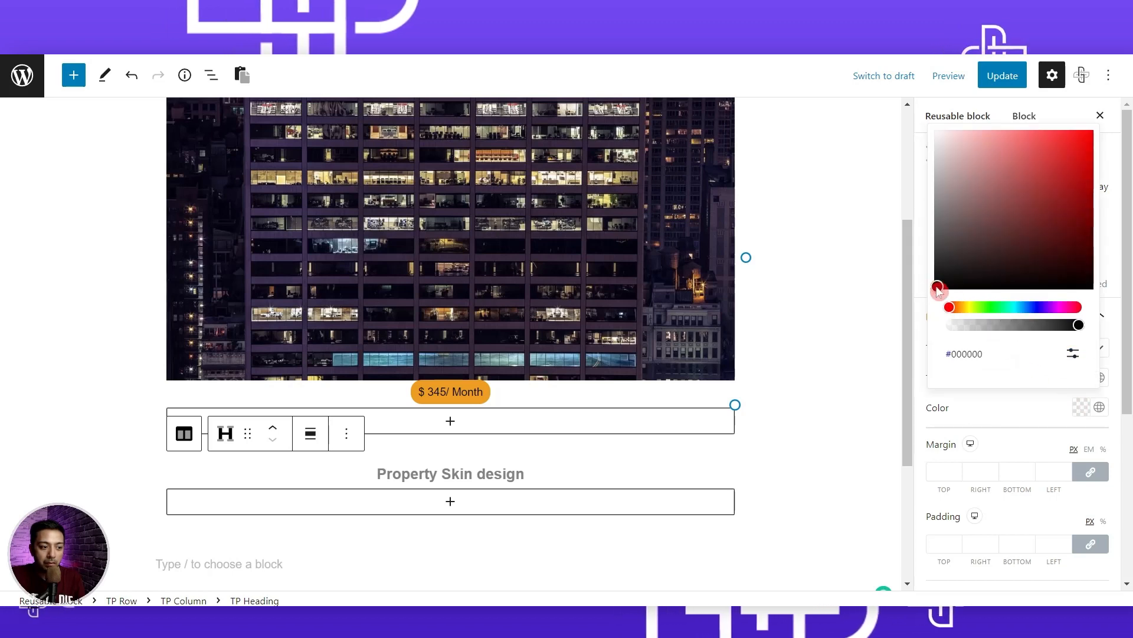
left_click_drag(939, 289, 935, 262)
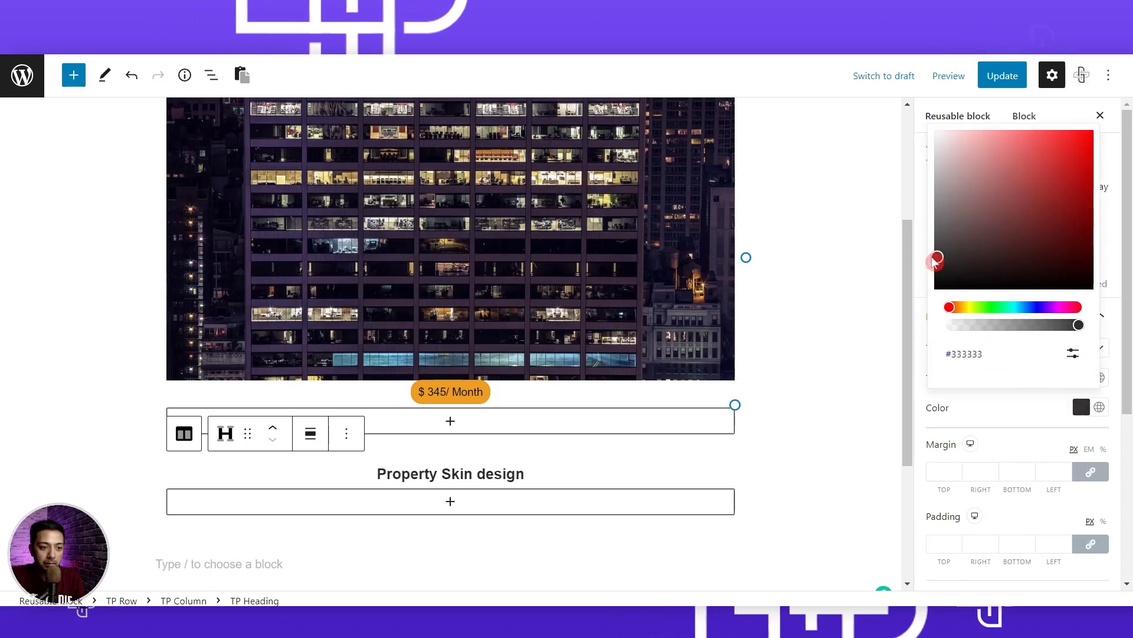
Duplicate the title heading directly below the original.
scroll(424, 254, "down", 4)
left_click(424, 254)
left_click(346, 209)
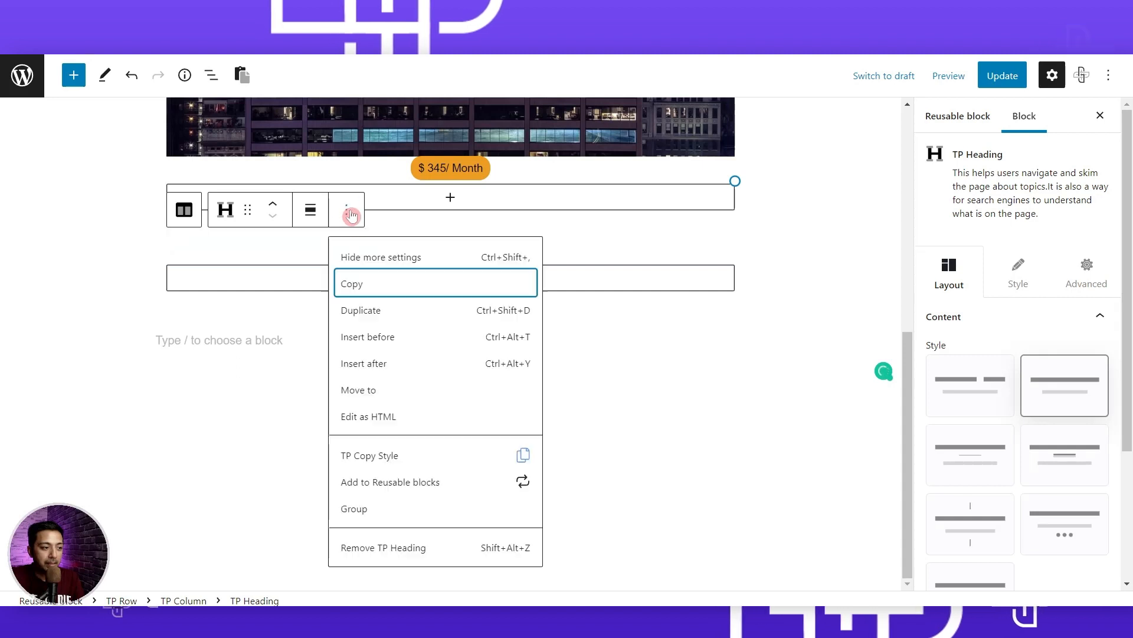
left_click(357, 306)
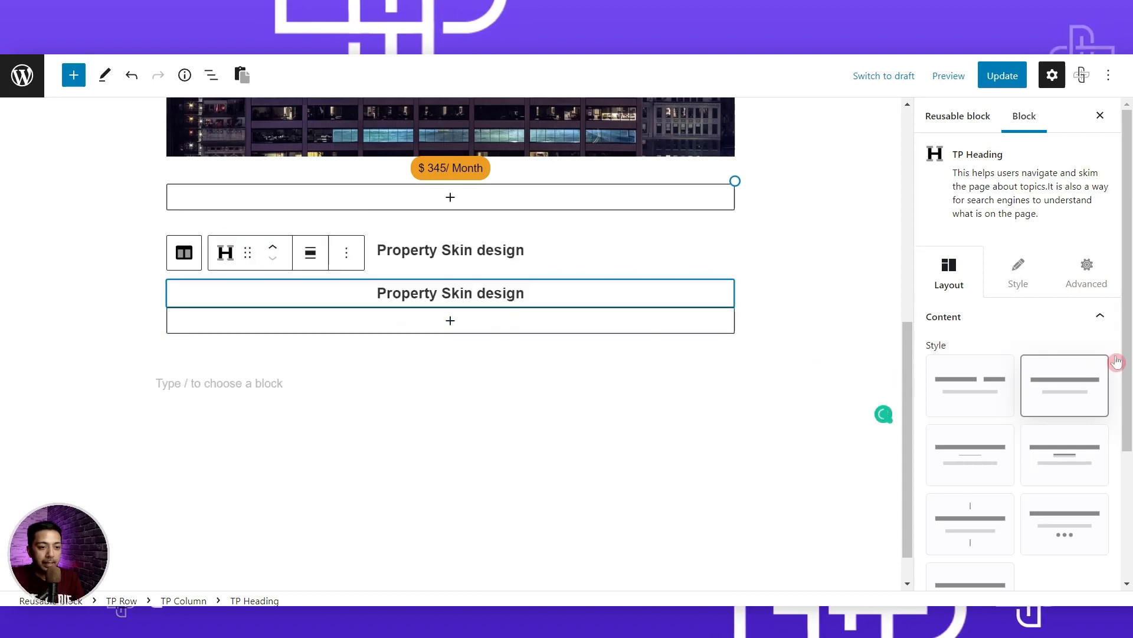
Set the duplicated heading's main title to the dynamic Post Excerpt field, with the sample apartment description as fallback text.
left_click_drag(1125, 367, 1128, 488)
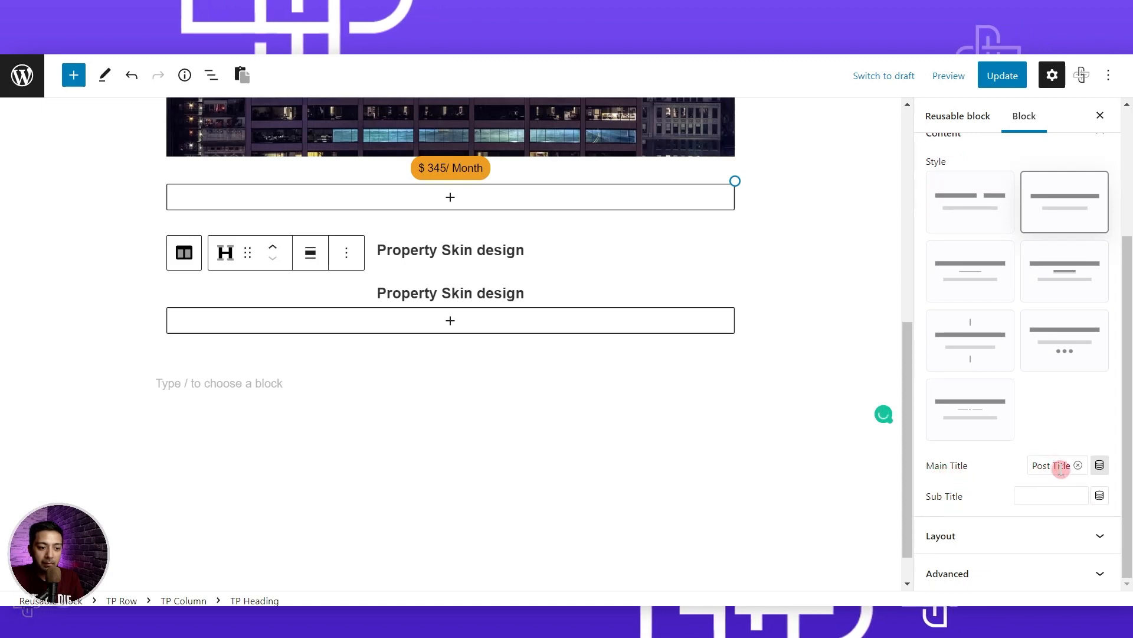
left_click(1099, 465)
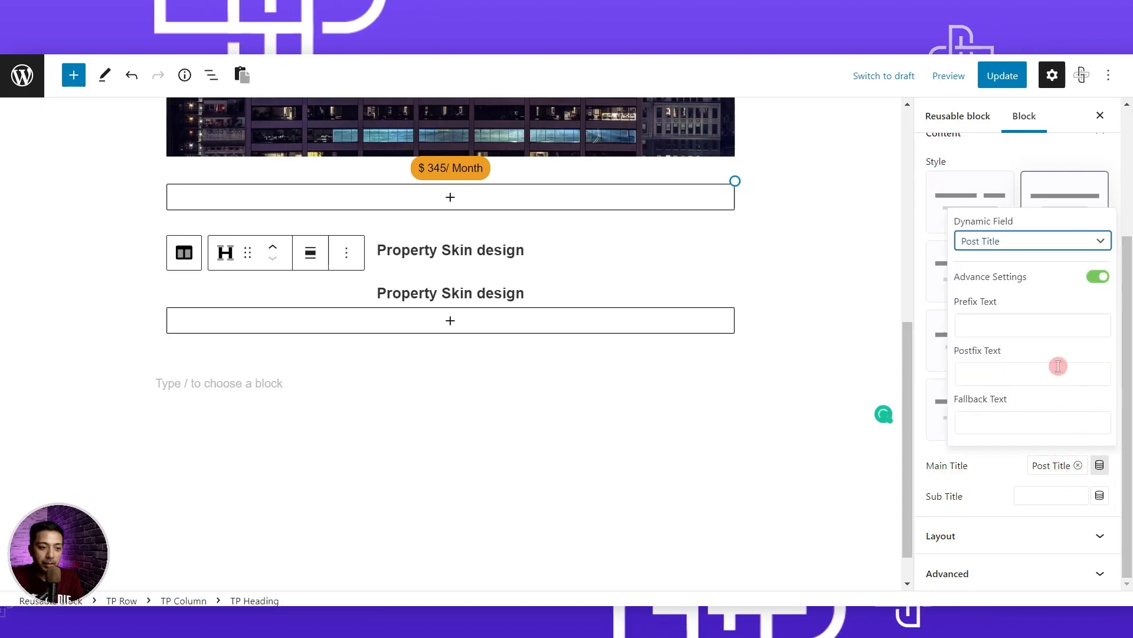
left_click(1010, 249)
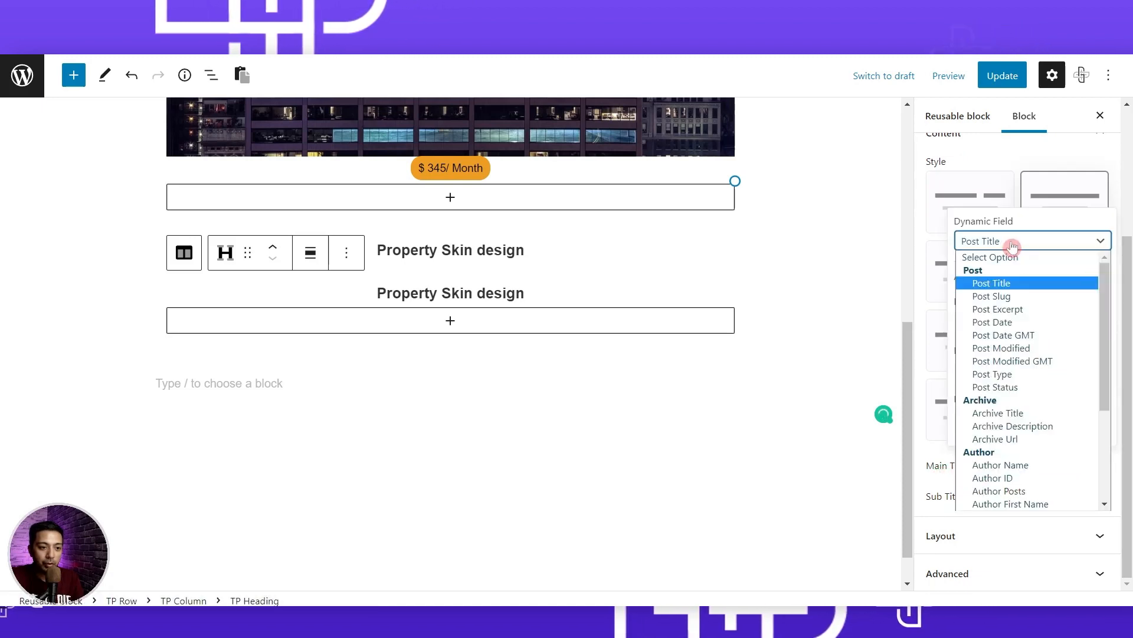
left_click(1014, 309)
left_click(985, 423)
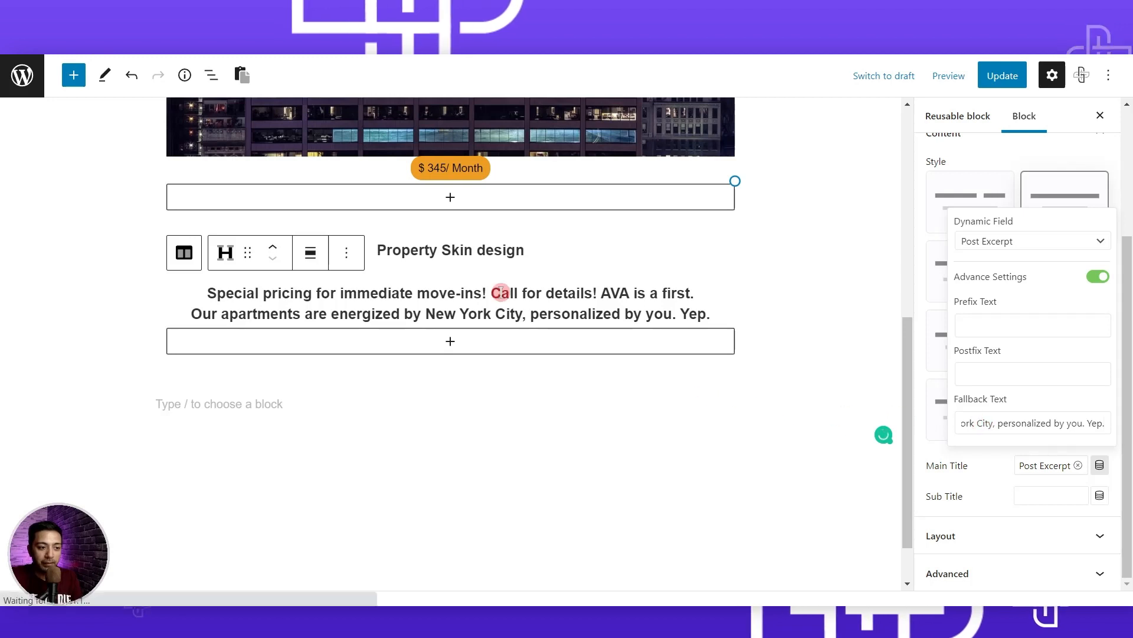
Change the excerpt heading's title tag to P.
left_click(607, 311)
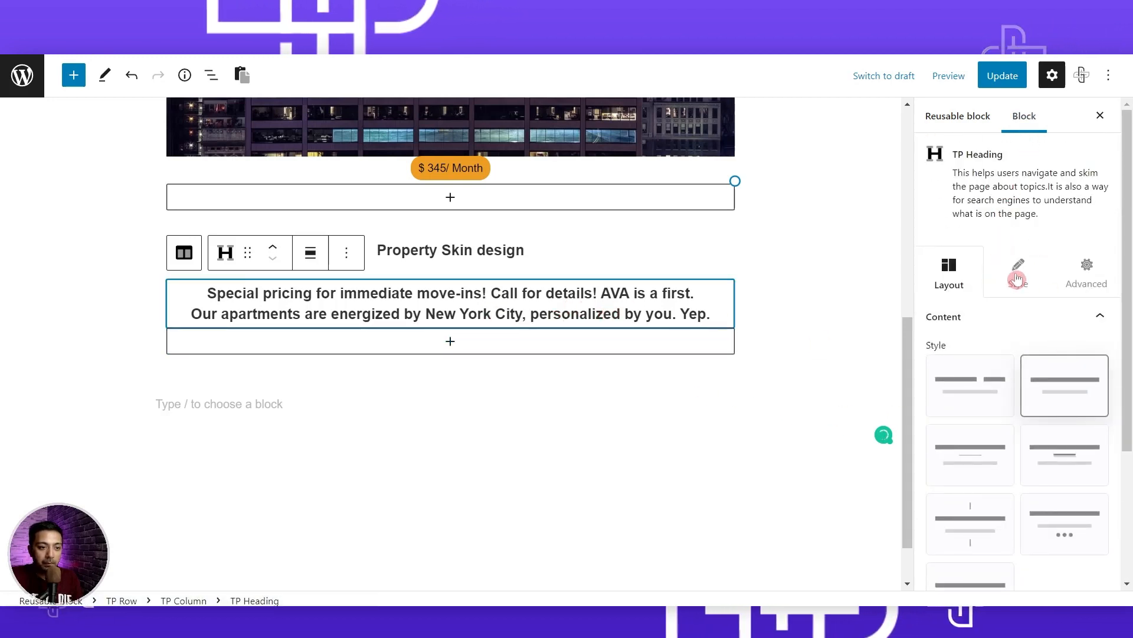
left_click(1018, 278)
left_click(1060, 350)
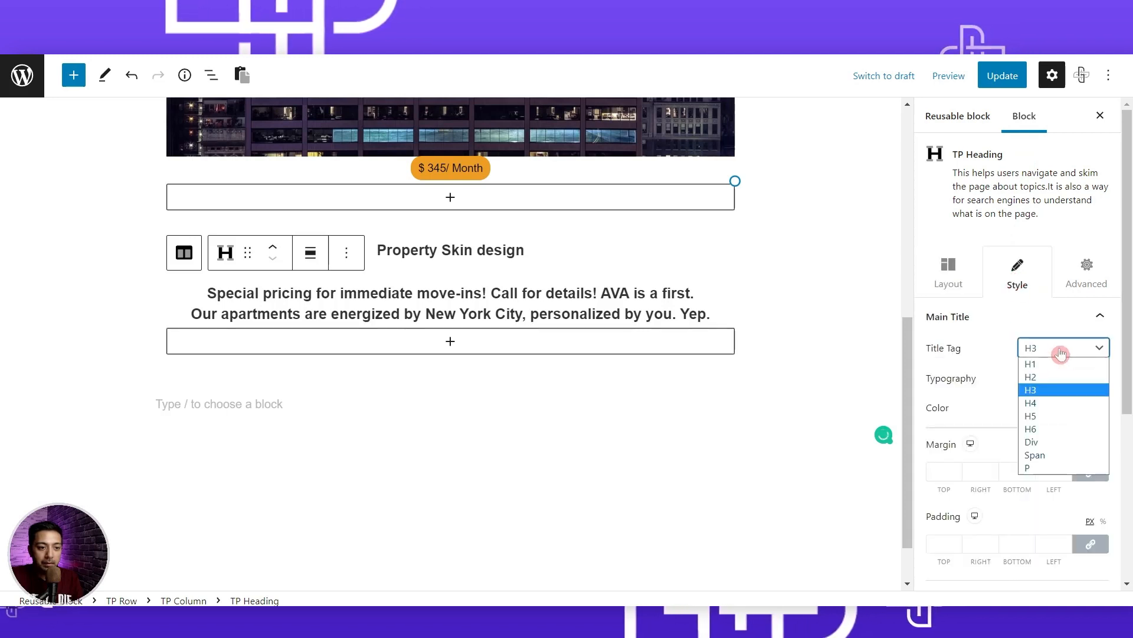
left_click(1046, 469)
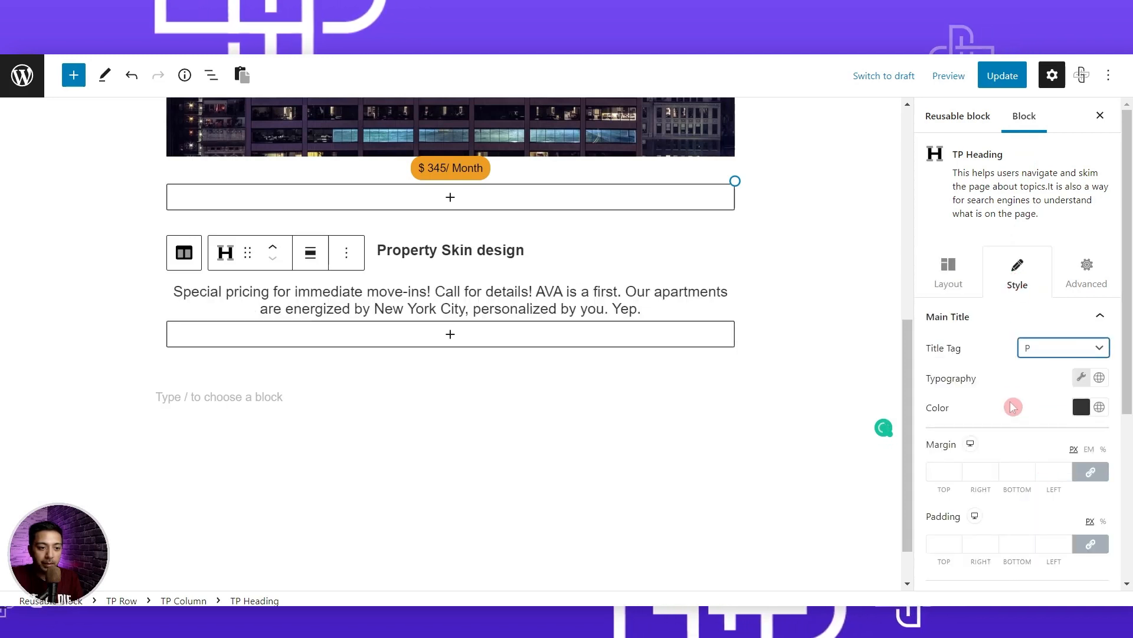
Set the excerpt text's font size to 15 px and its line height to 24 px.
left_click(1081, 378)
left_click_drag(1063, 150, 1040, 151)
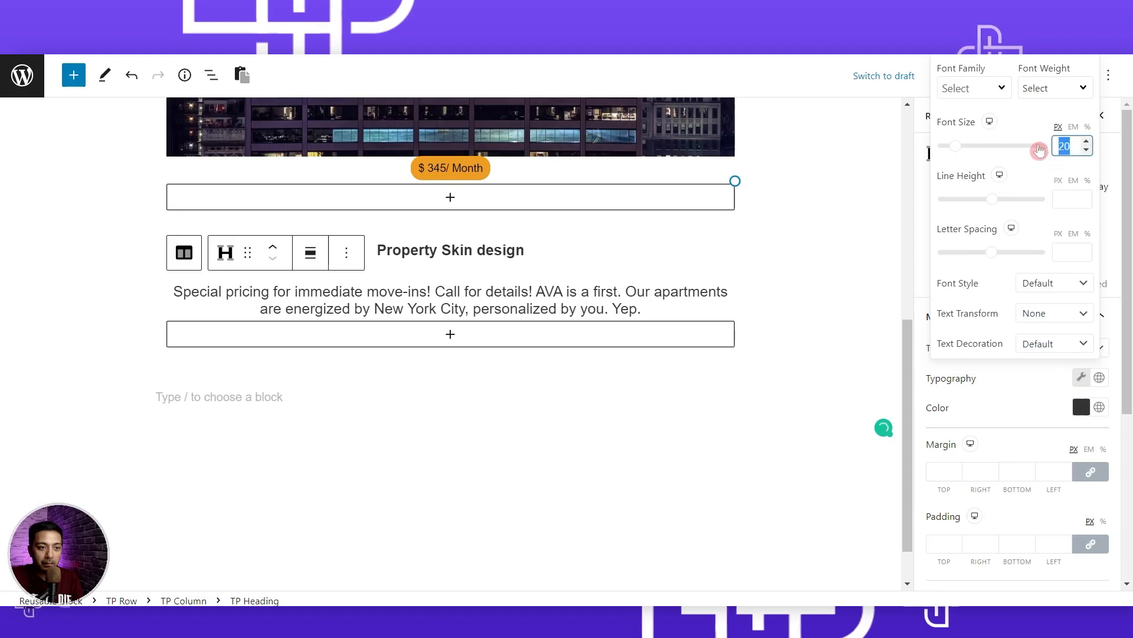
type("15")
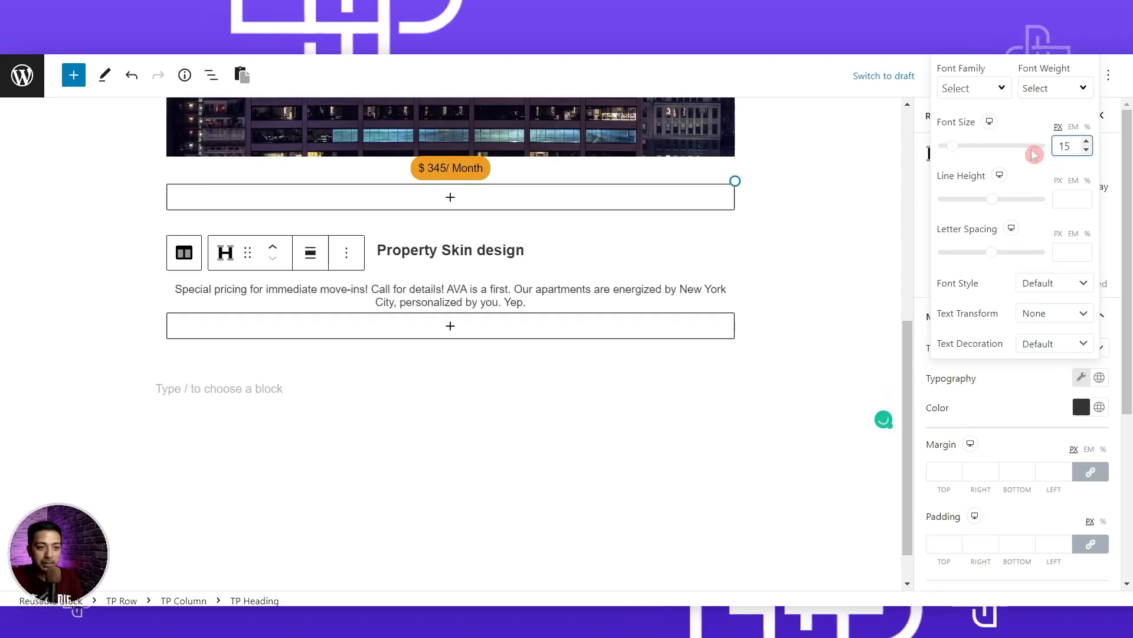
left_click(1061, 200)
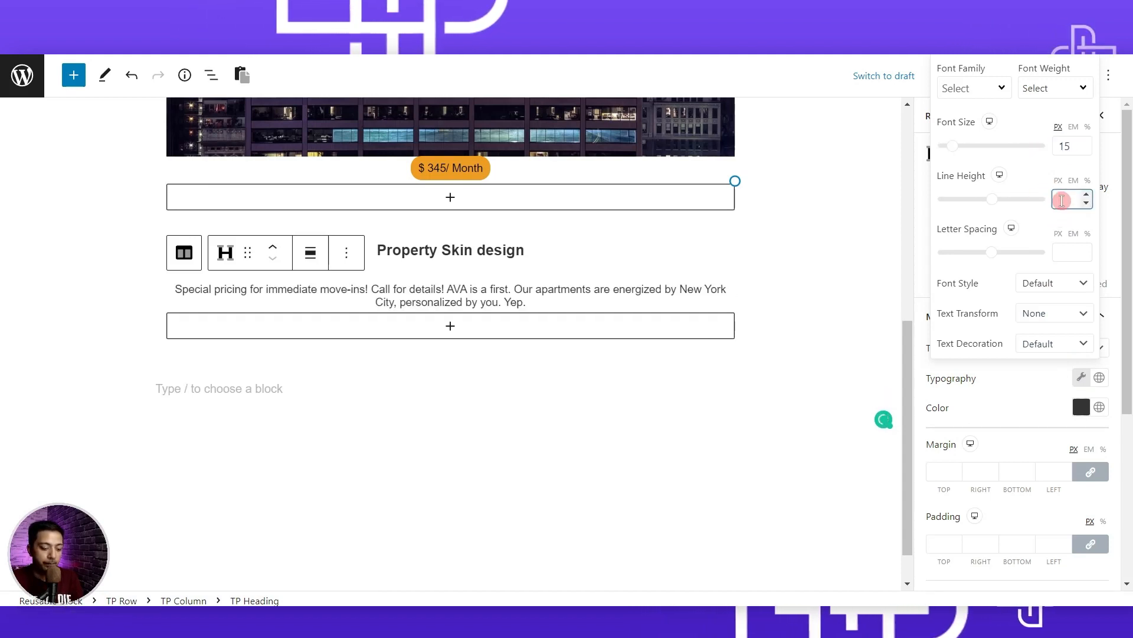
type("14")
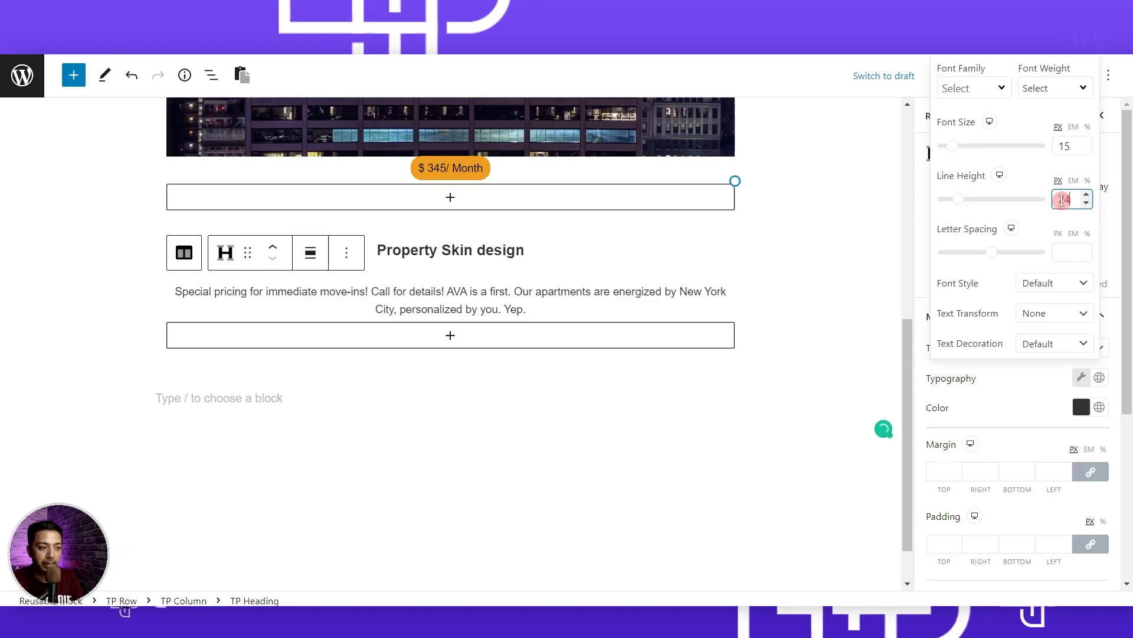
left_click(980, 404)
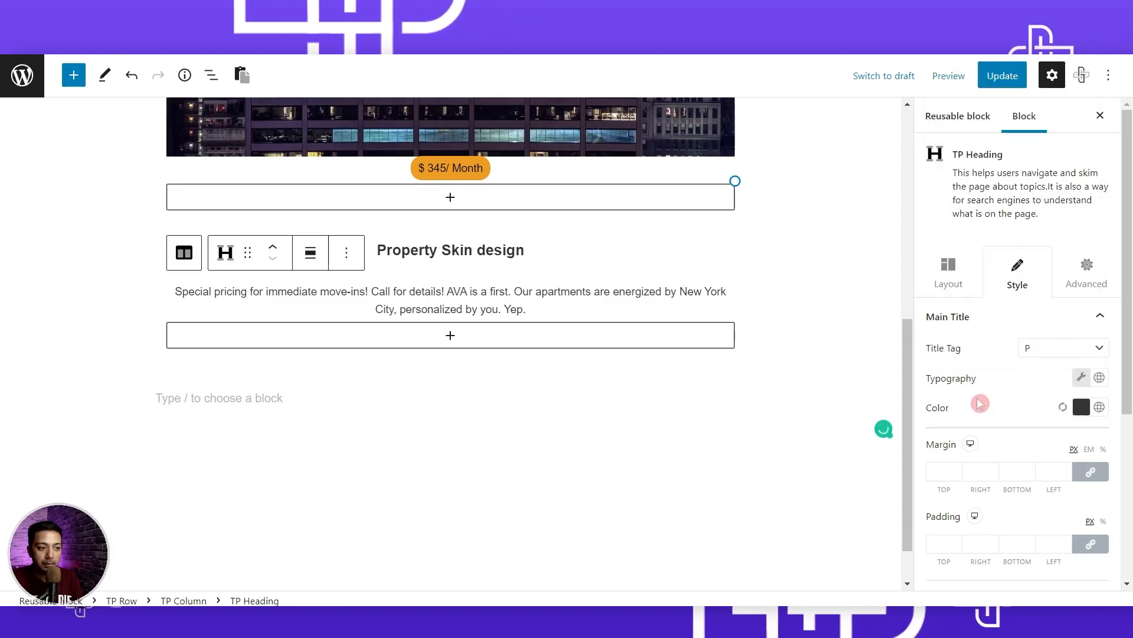
Lighten the excerpt's text color to a medium gray.
left_click(1080, 407)
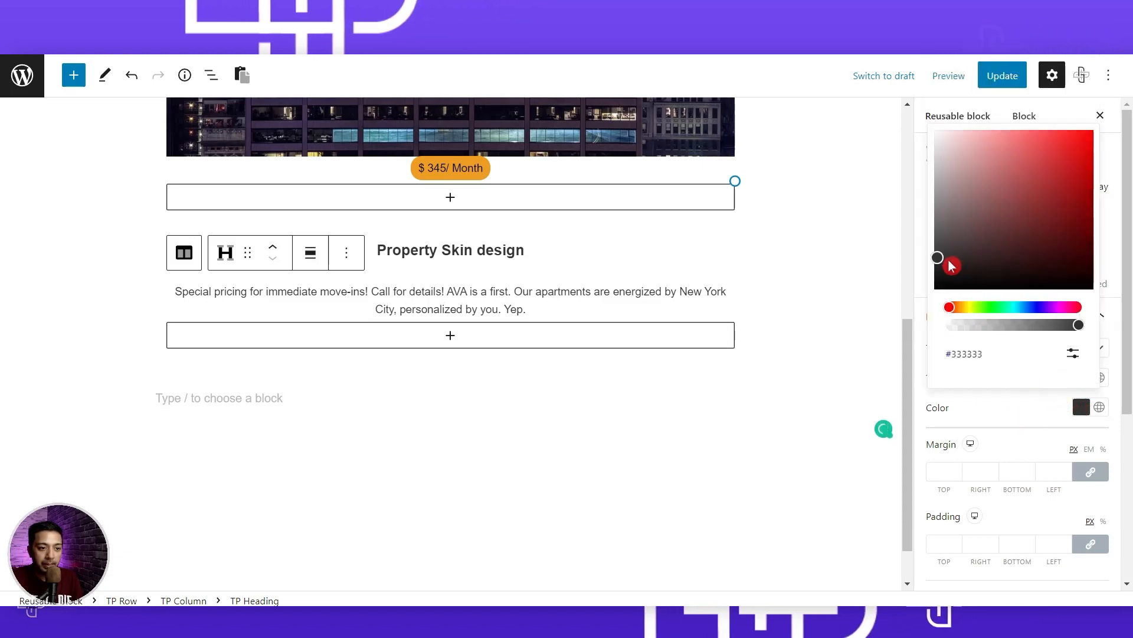
left_click_drag(941, 264, 935, 233)
left_click(349, 258)
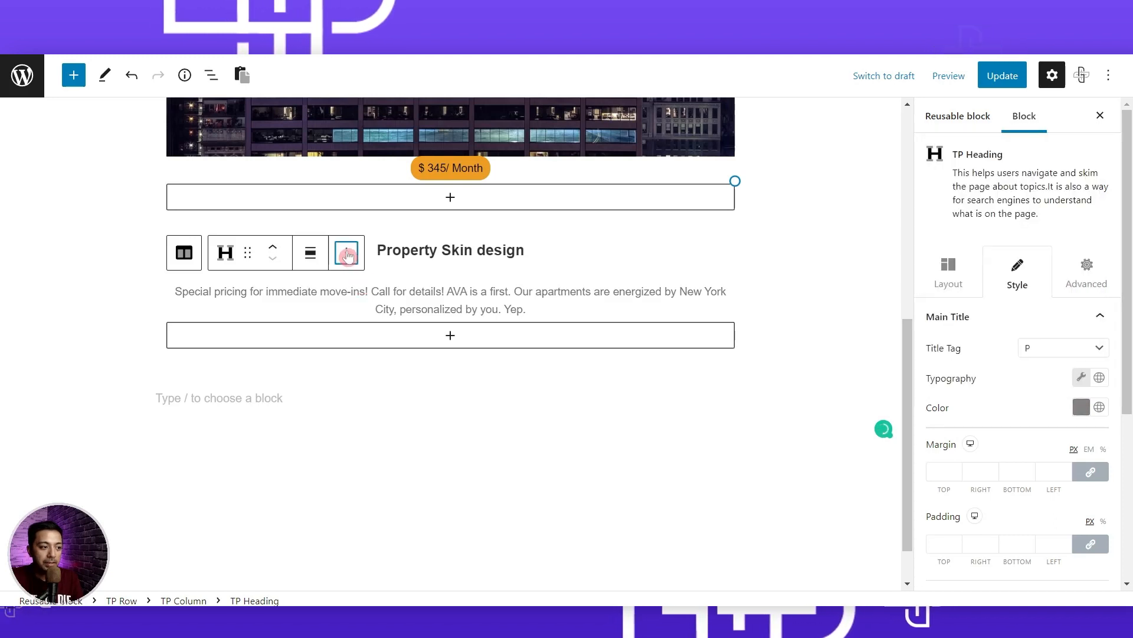
Insert a TP Row with three equal columns directly below the excerpt heading.
left_click(347, 253)
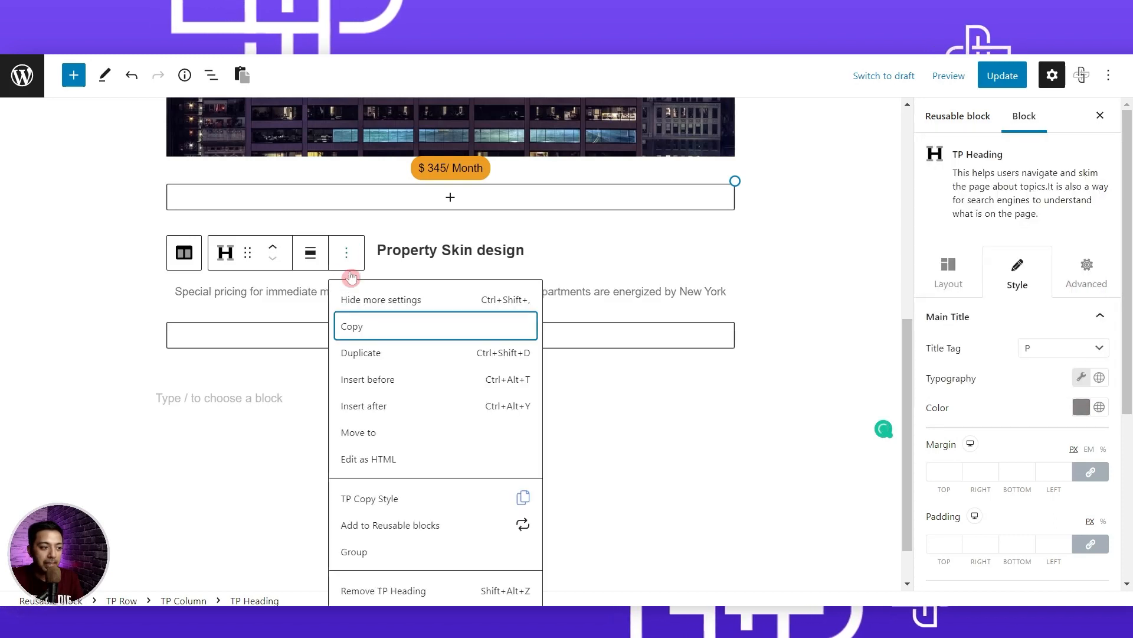
left_click(361, 408)
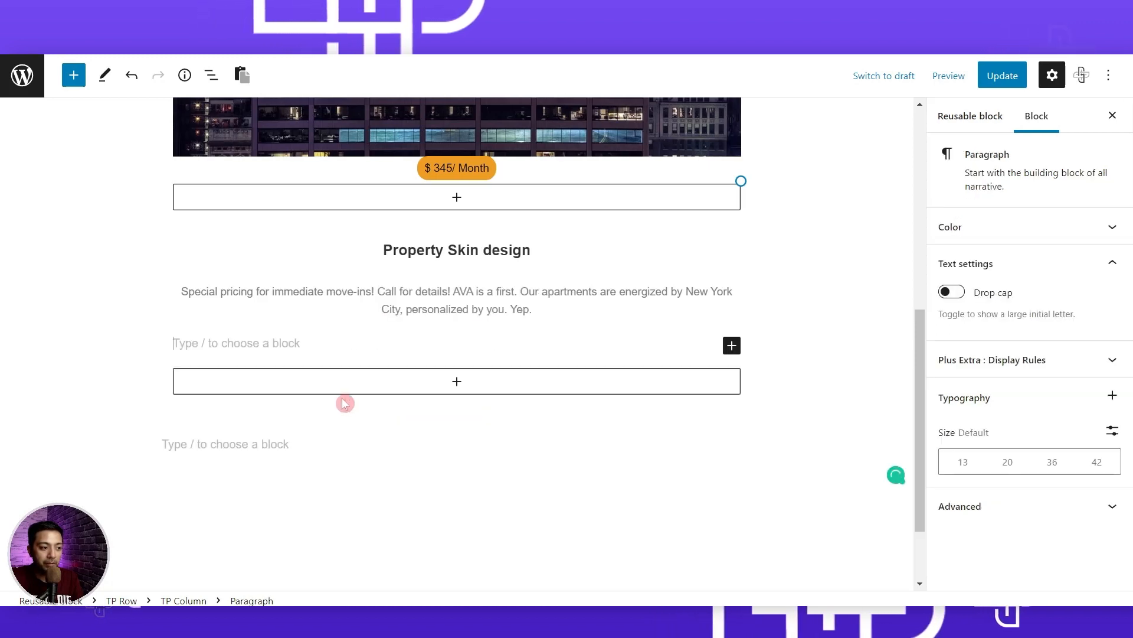
type("/tp row")
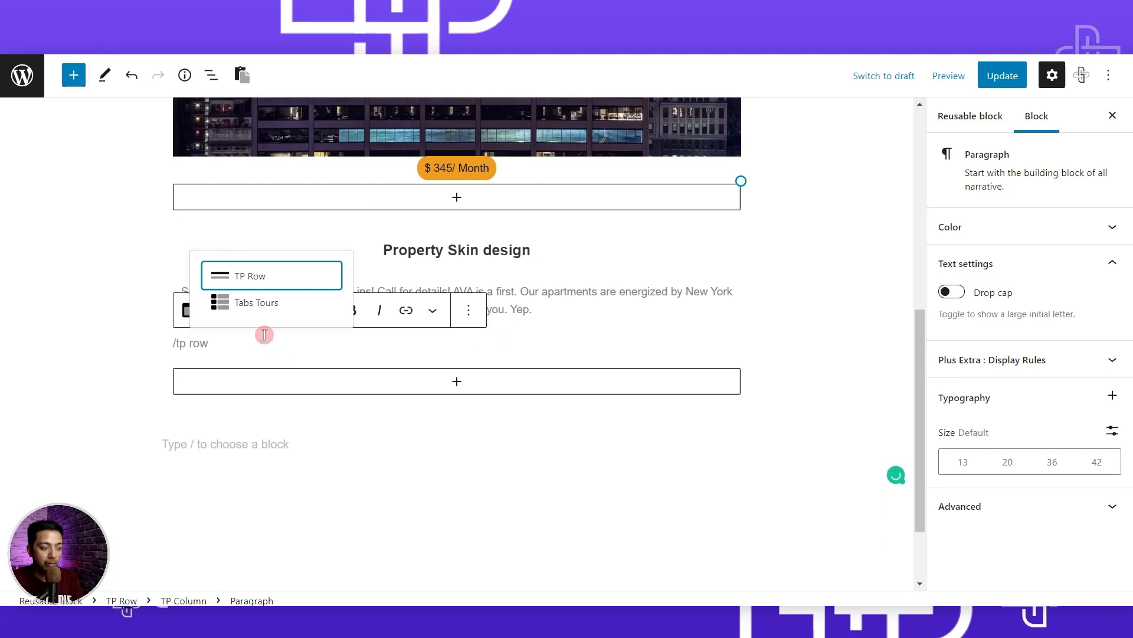
left_click(260, 278)
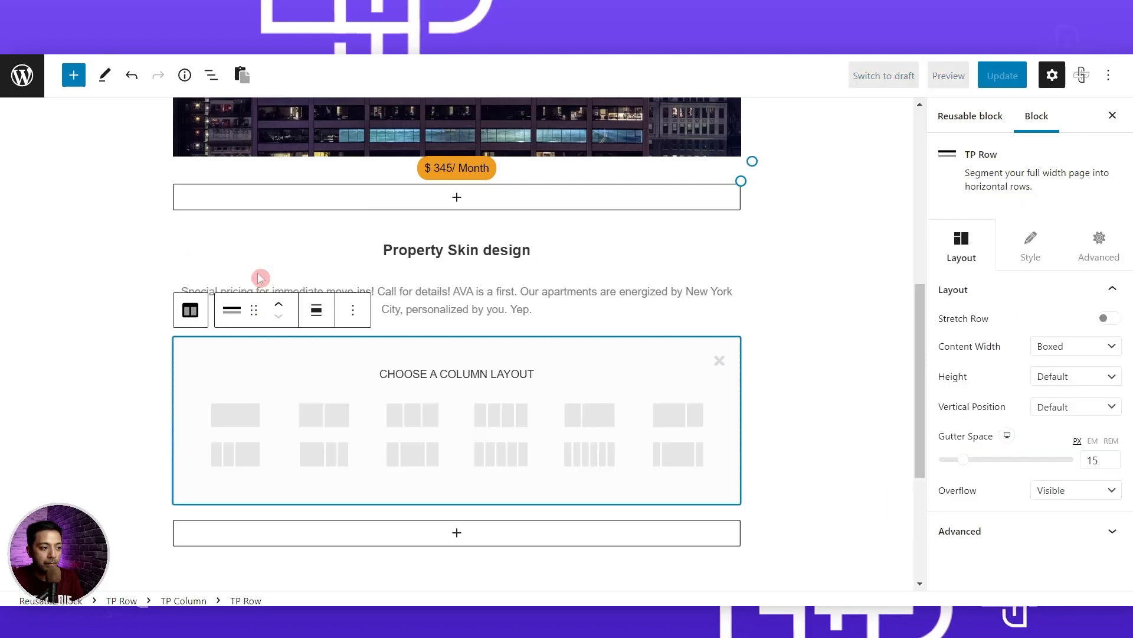
left_click(417, 420)
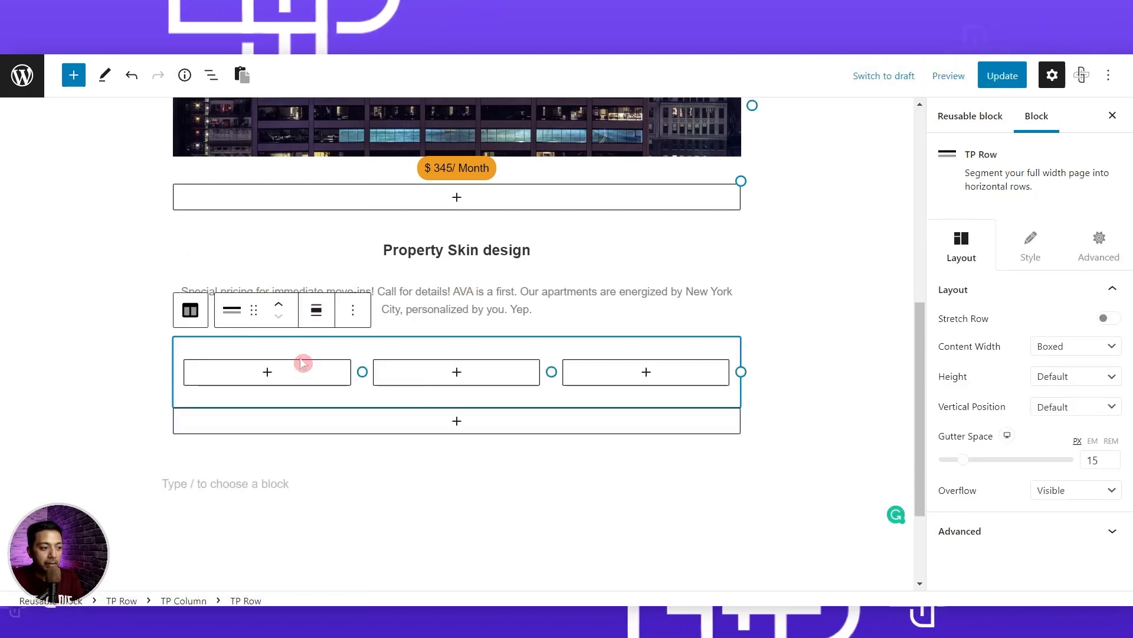
Add a TP Infobox to the row's first column and choose the style with the icon centered above the title.
left_click(267, 374)
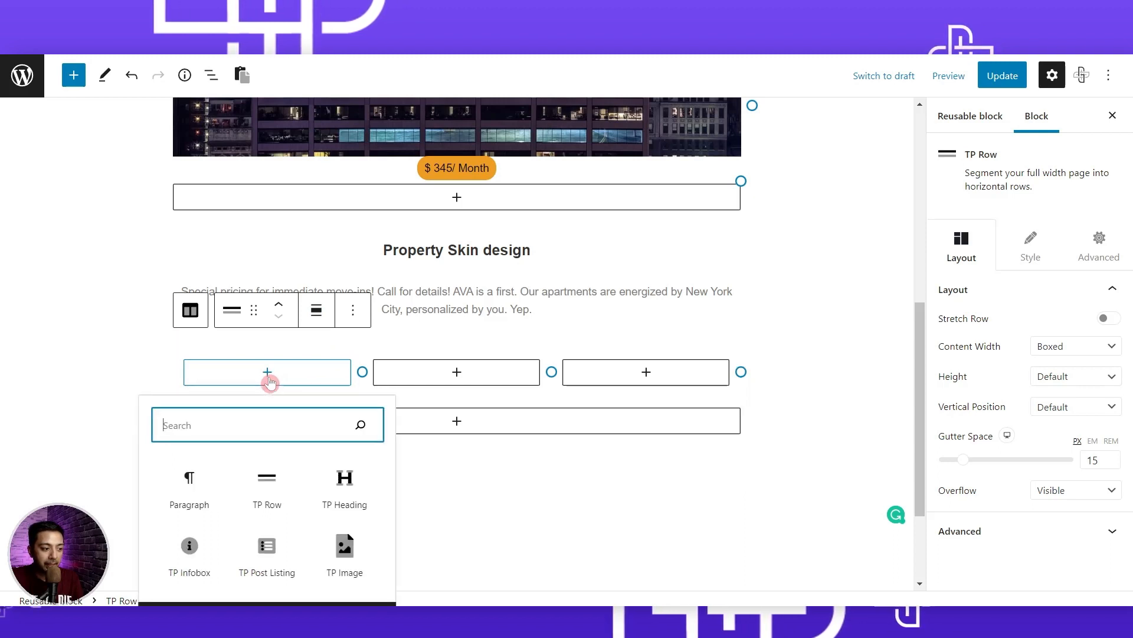
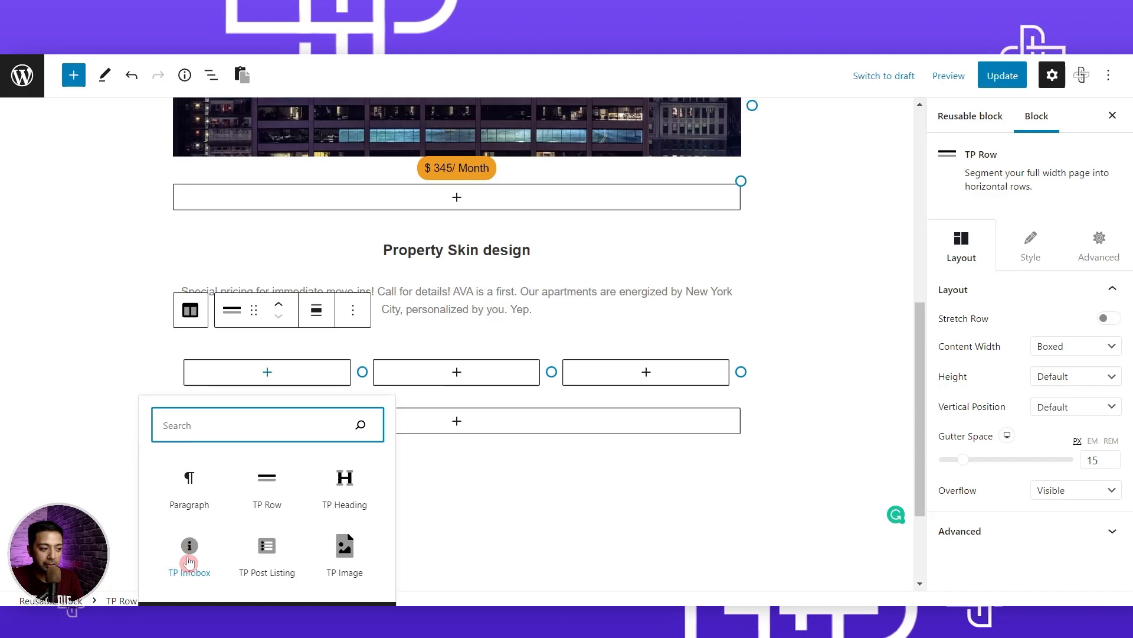
left_click(188, 555)
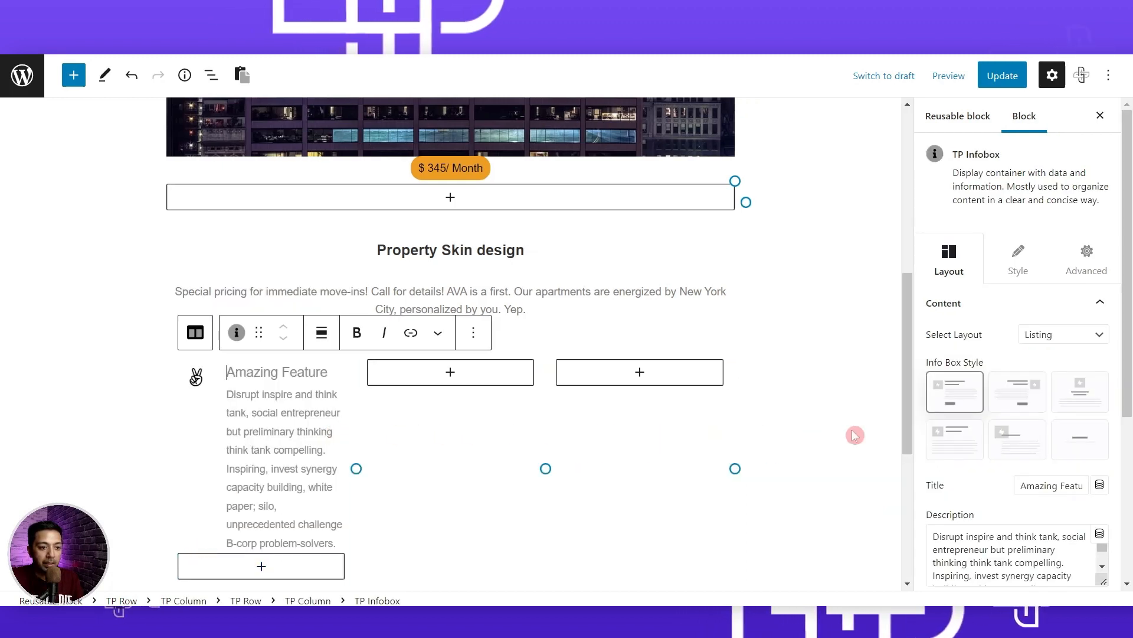
left_click(1079, 393)
left_click_drag(1126, 373, 1127, 449)
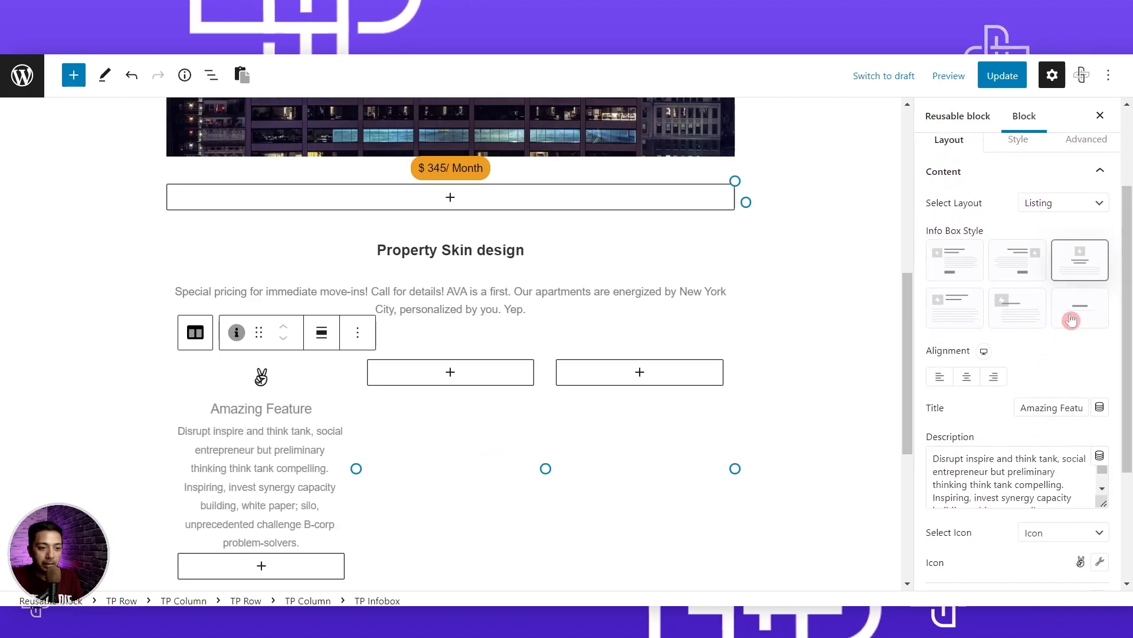
left_click_drag(1129, 251, 1129, 294)
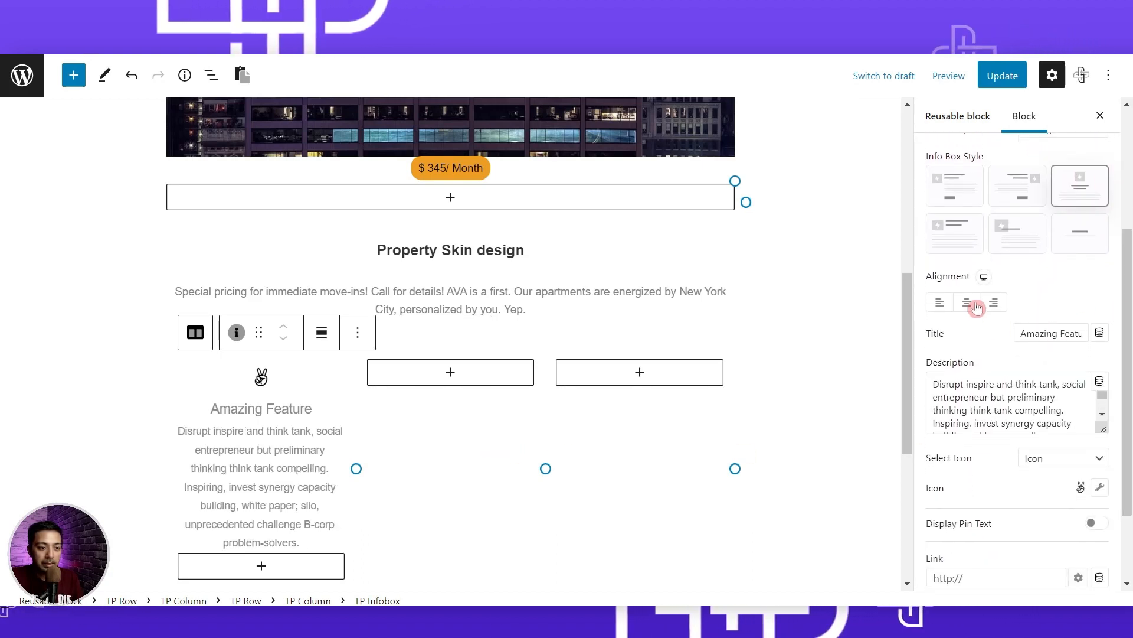
Center-align the infobox and clear its description text.
left_click(1011, 420)
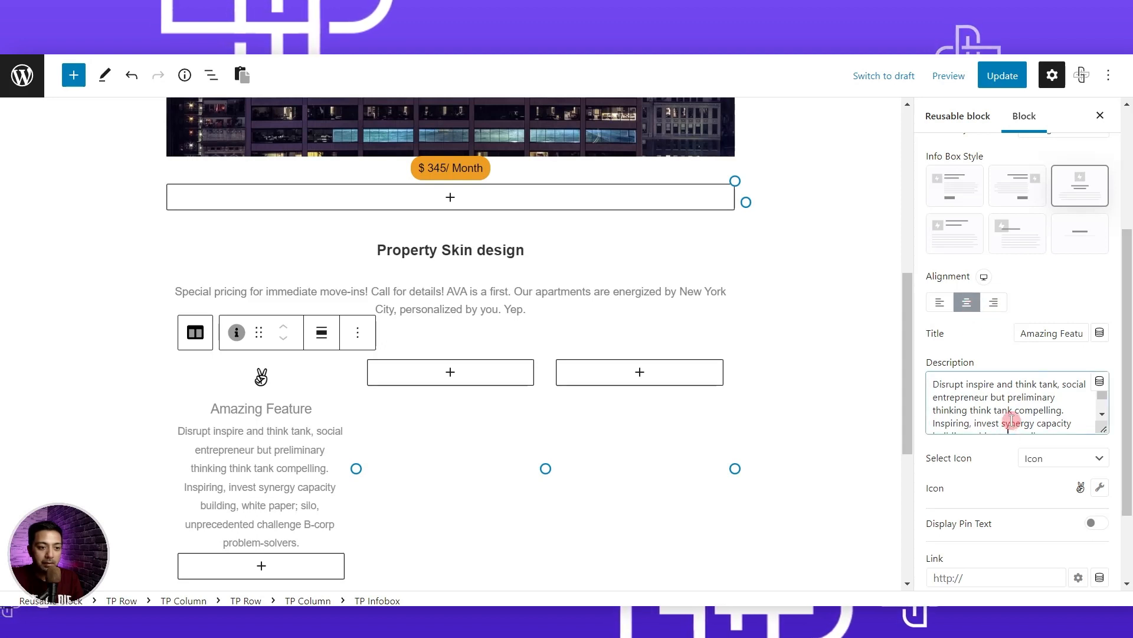
key("ctrl+a")
key("BackSpace")
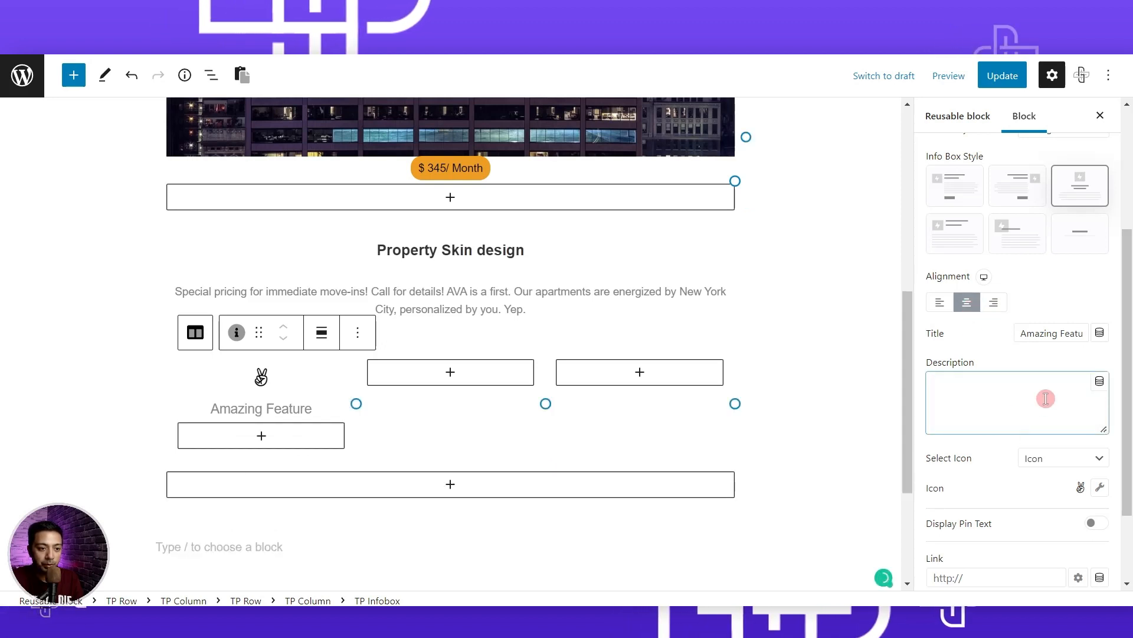
Link the infobox title to the dynamic ACF field Size of the property.
left_click(1100, 334)
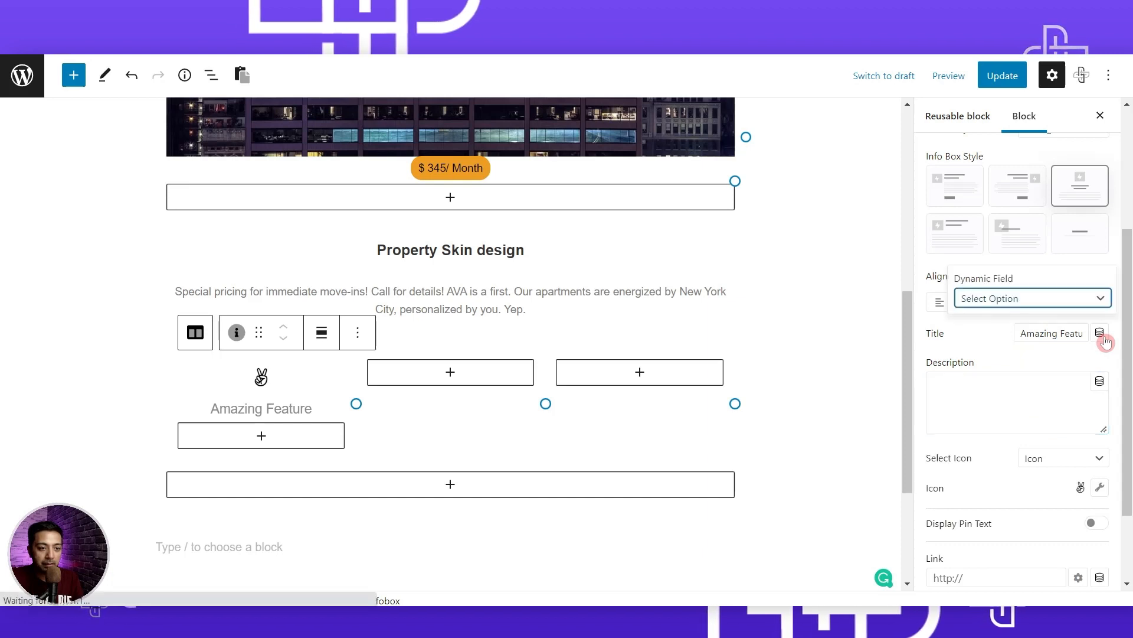
left_click(1033, 299)
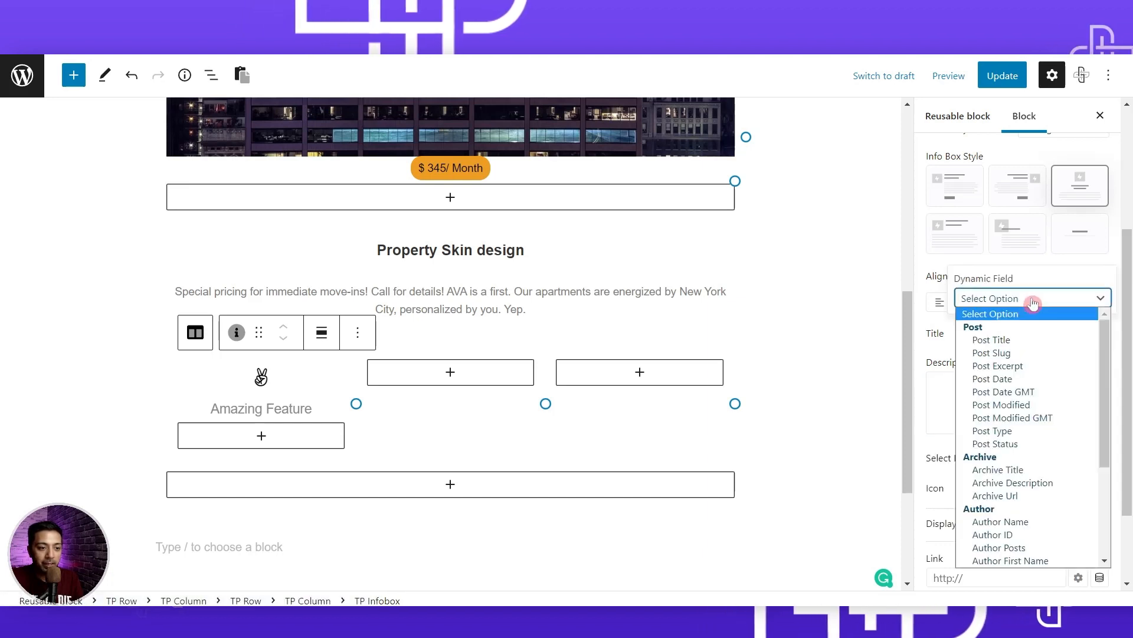
scroll(1057, 366, "down", 4)
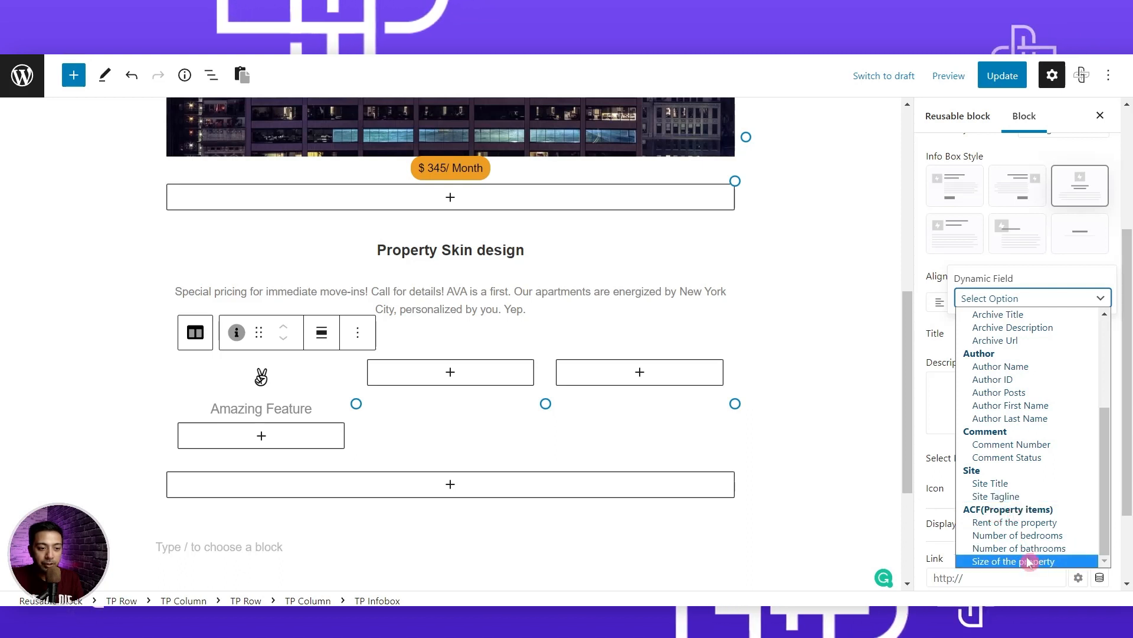
left_click(1004, 561)
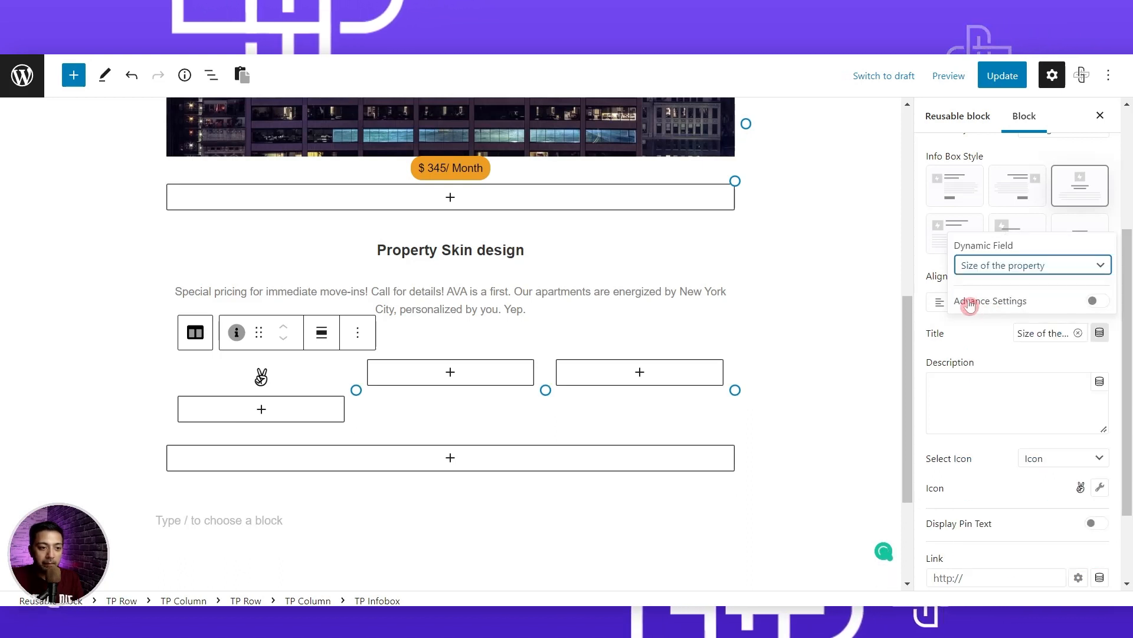
Enable the dynamic title's advance settings, with postfix text " Sqft" including a leading space and fallback text 456.
left_click(1104, 304)
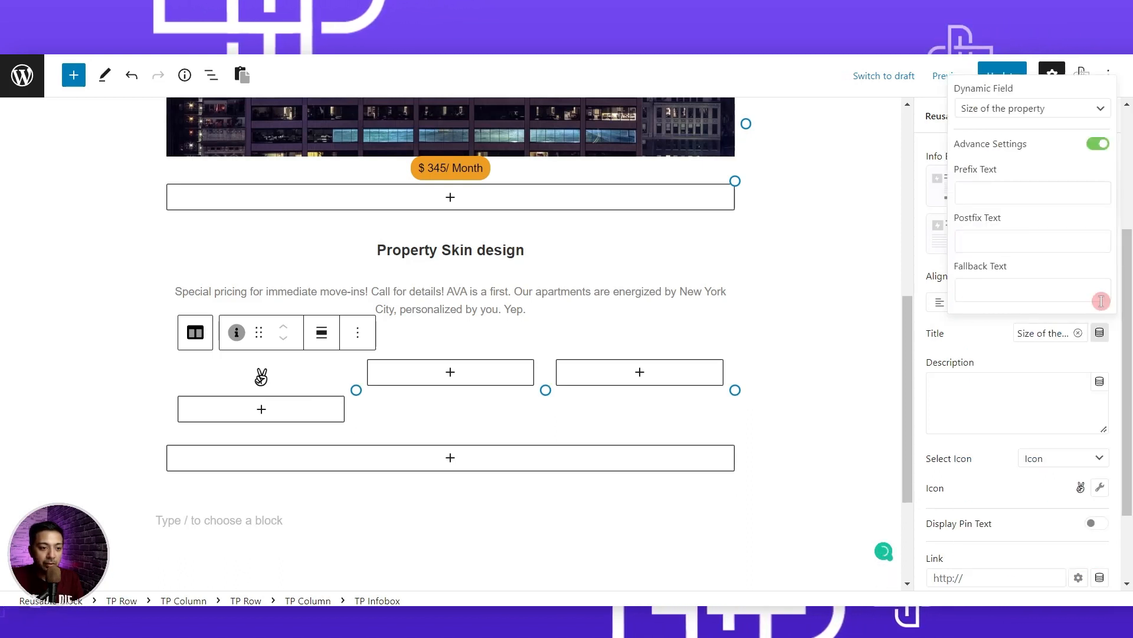
left_click(989, 242)
left_click(989, 242)
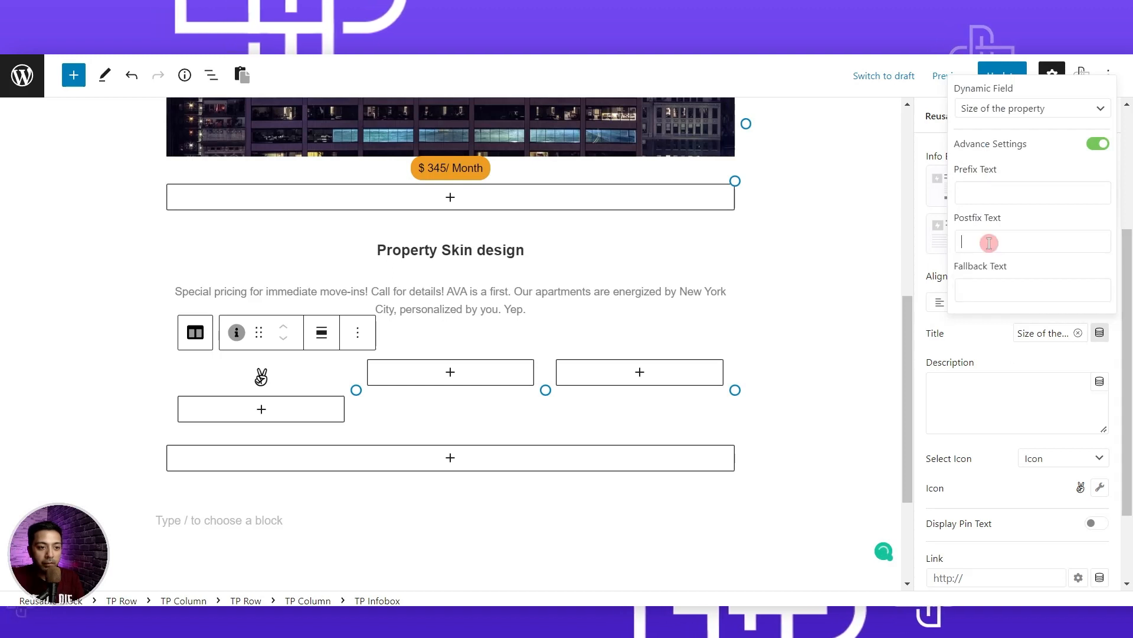
type("Sq")
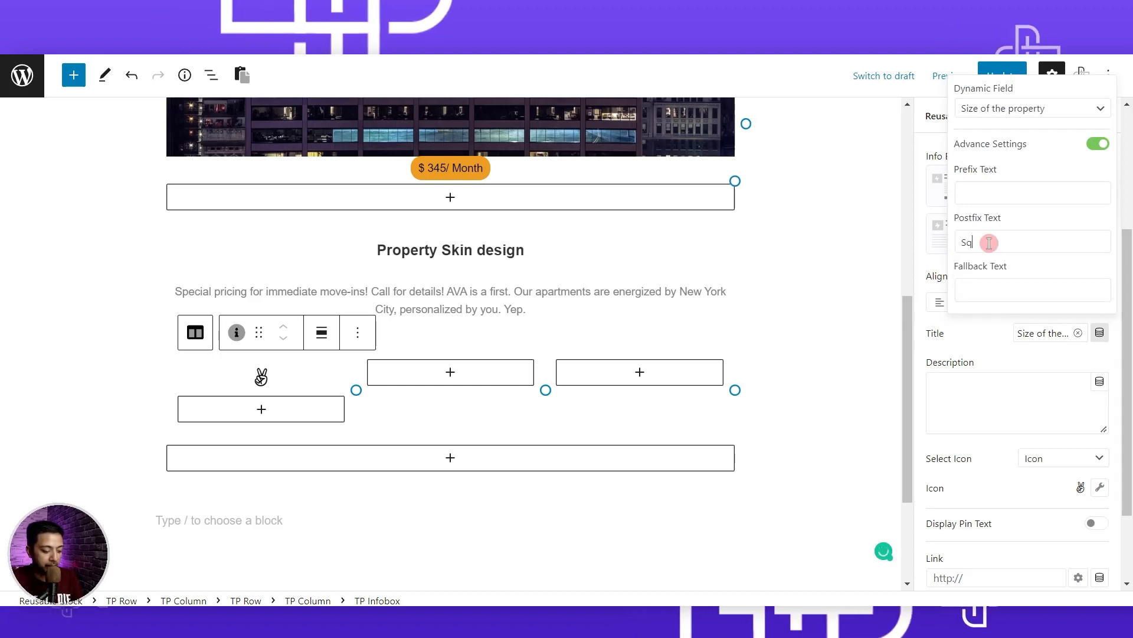
type("ft")
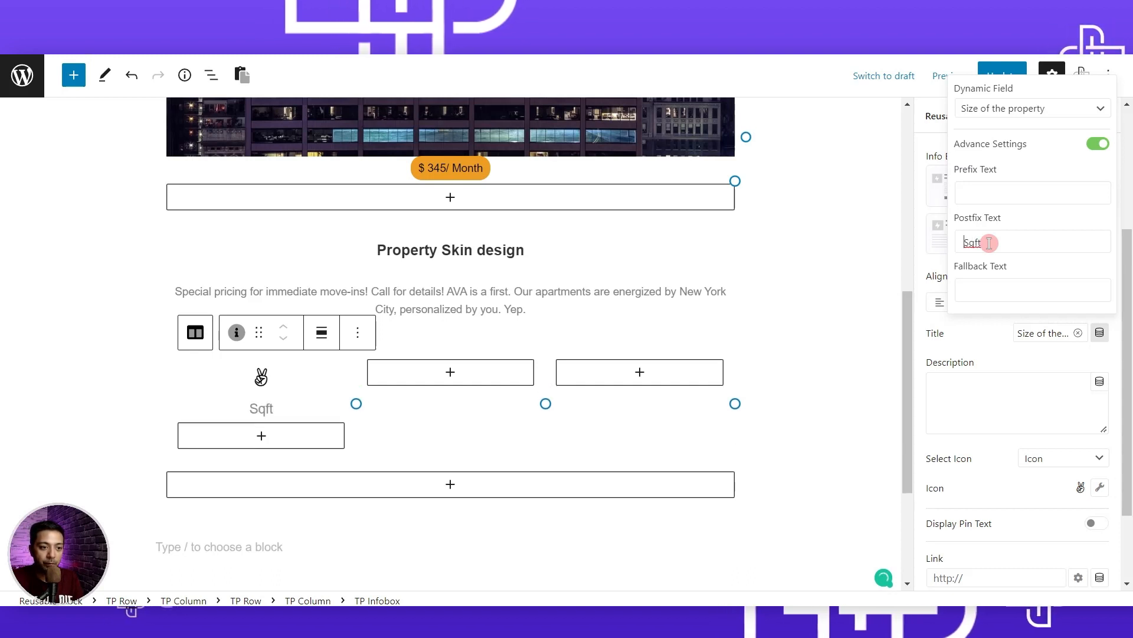
left_click(965, 283)
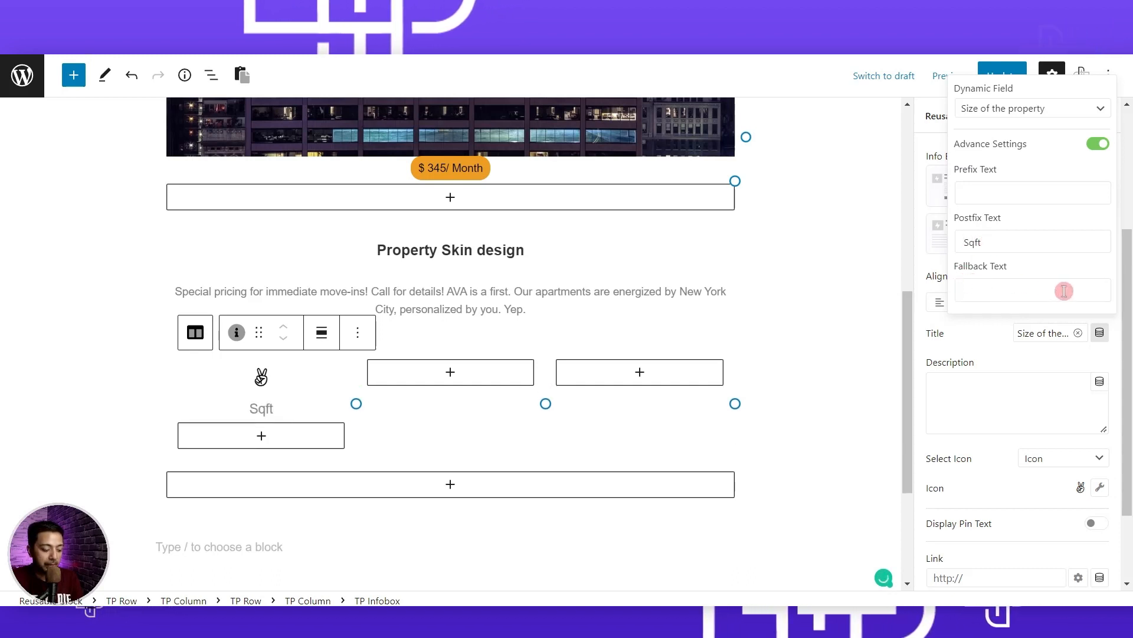
type("456")
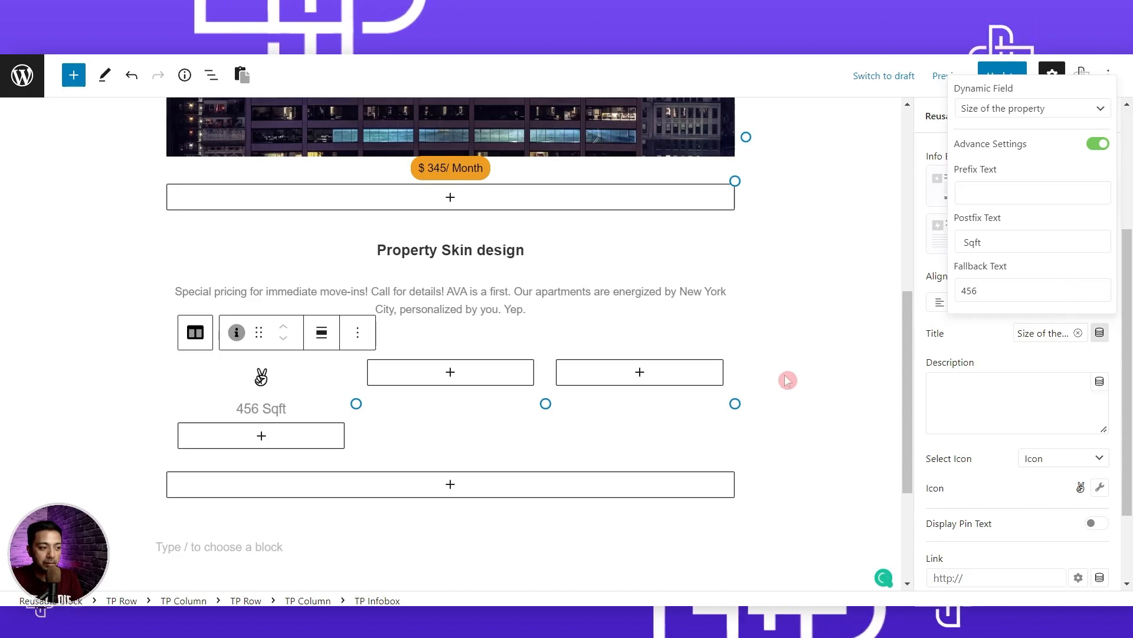
left_click(968, 357)
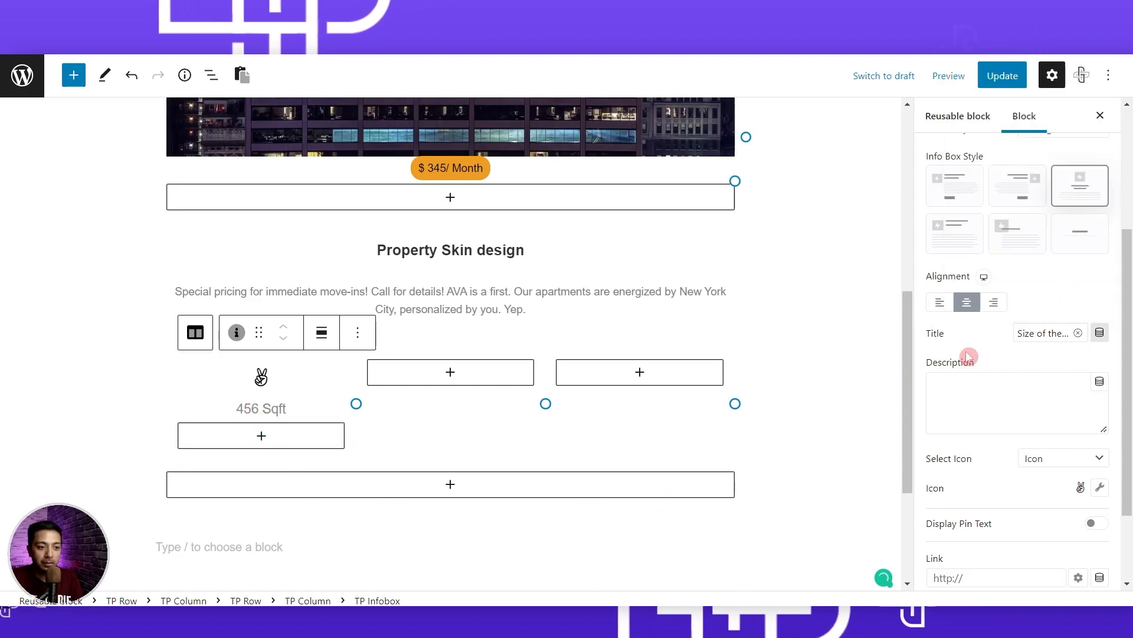
Replace the infobox's hand icon with the square, partly dotted border icon.
scroll(1061, 387, "down", 2)
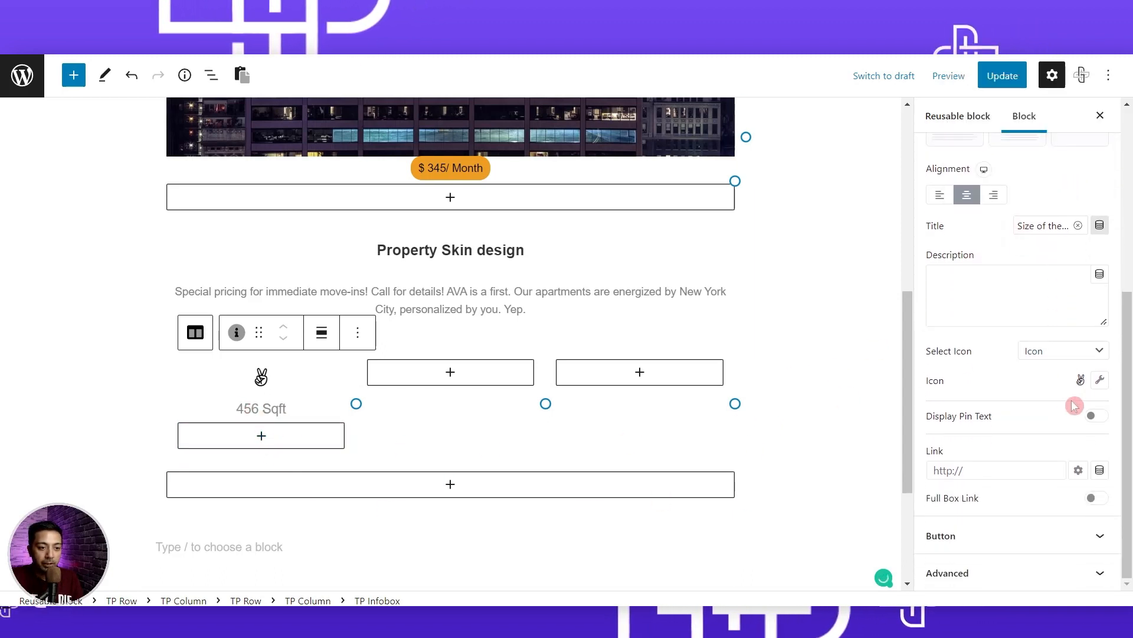
left_click(1099, 382)
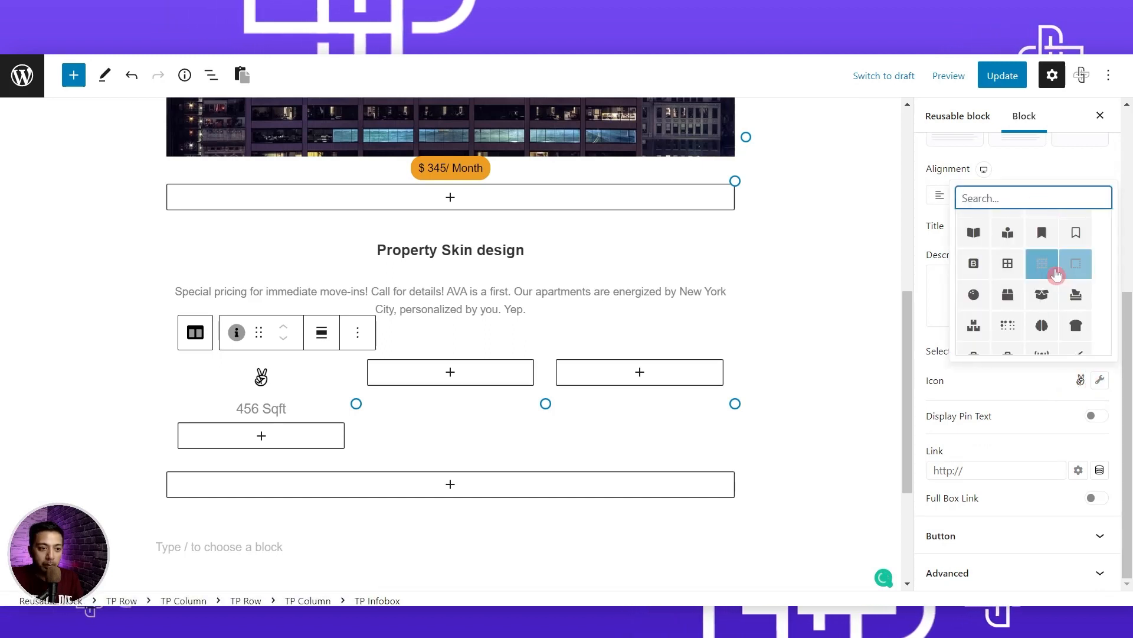
left_click(1080, 276)
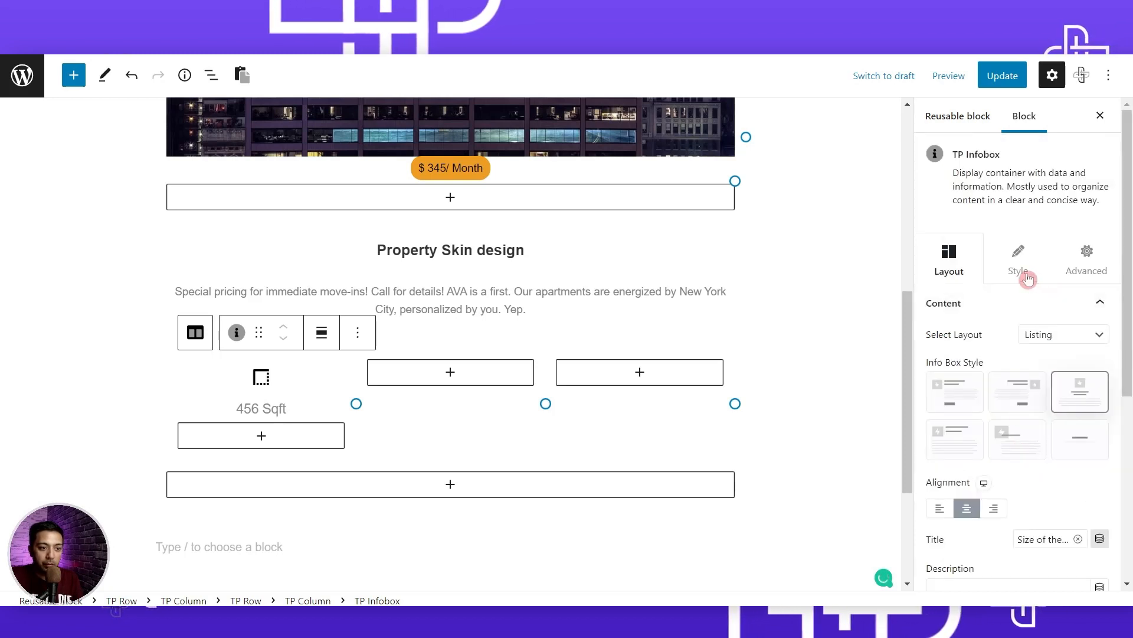
Set the infobox title's font size to 14 px.
left_click(1026, 275)
left_click(1082, 336)
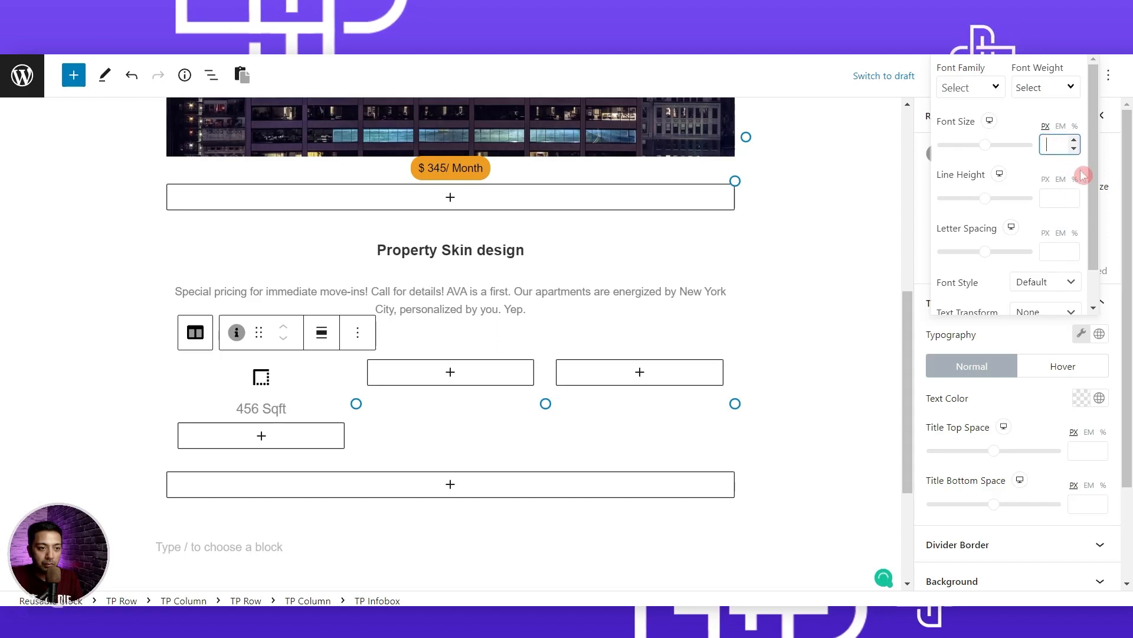
type("14")
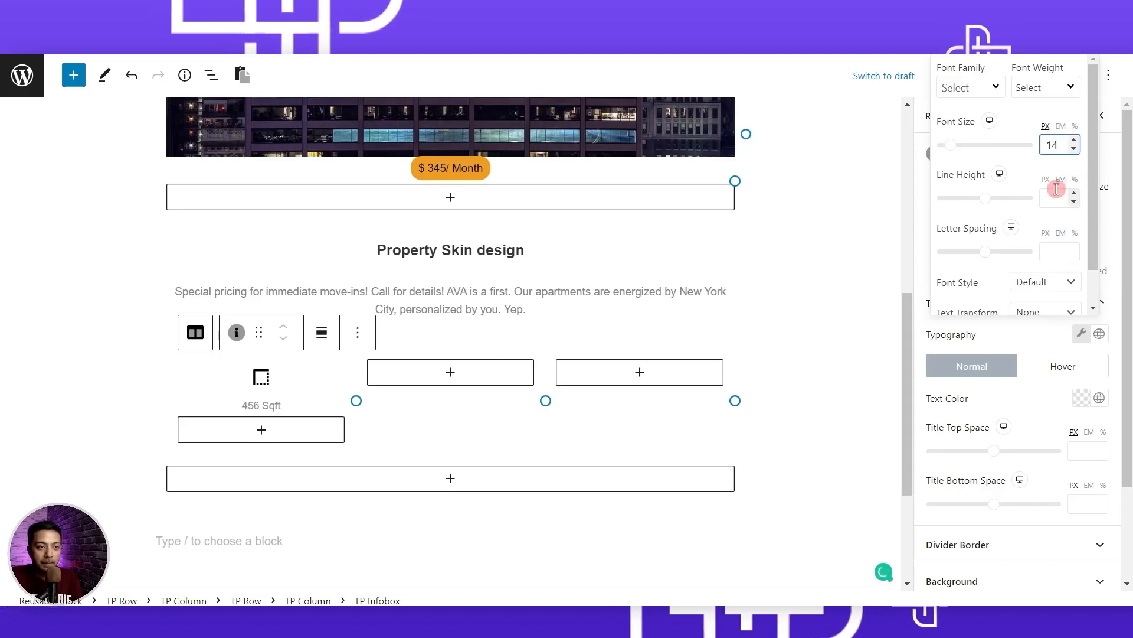
left_click(1009, 402)
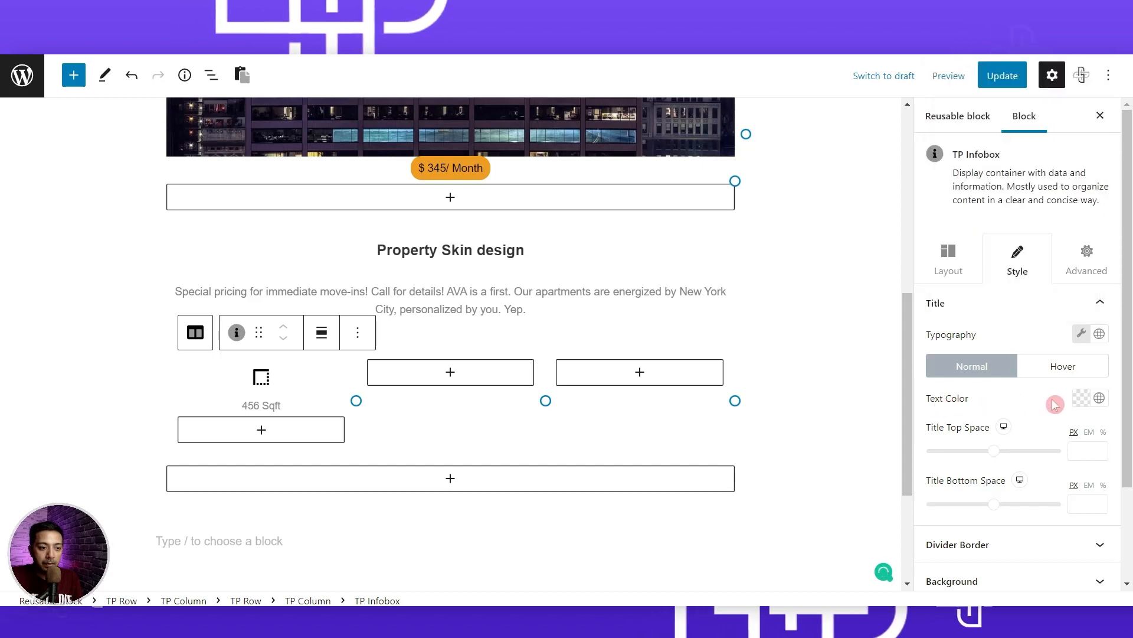
Copy the hex code of the rent badge's orange background color.
left_click(1082, 401)
left_click(451, 172)
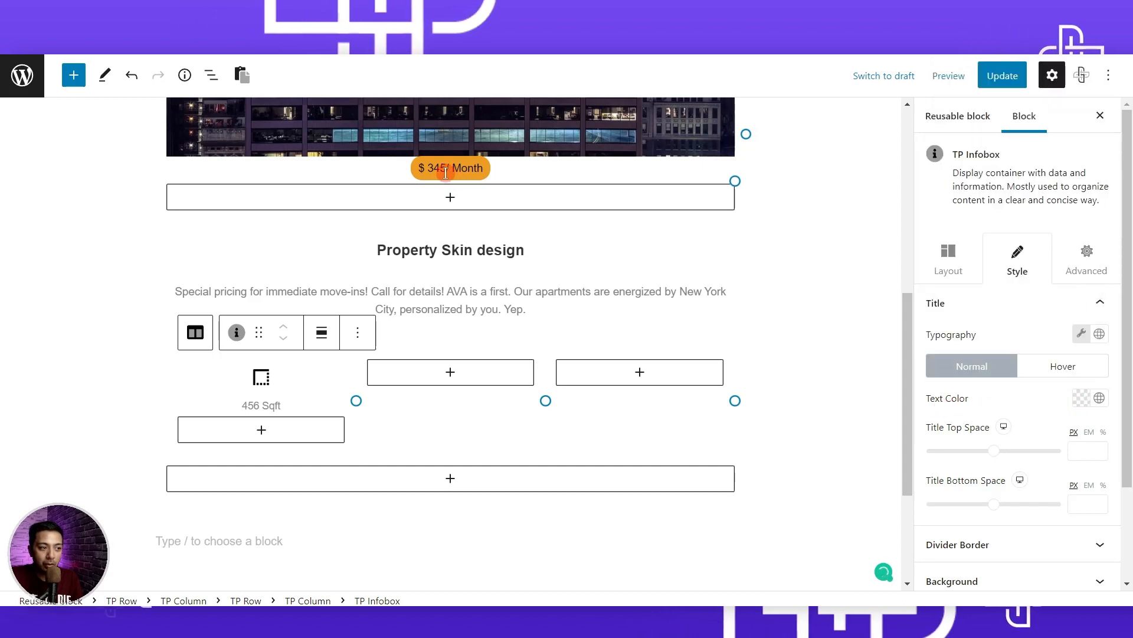
left_click(446, 172)
left_click(1018, 278)
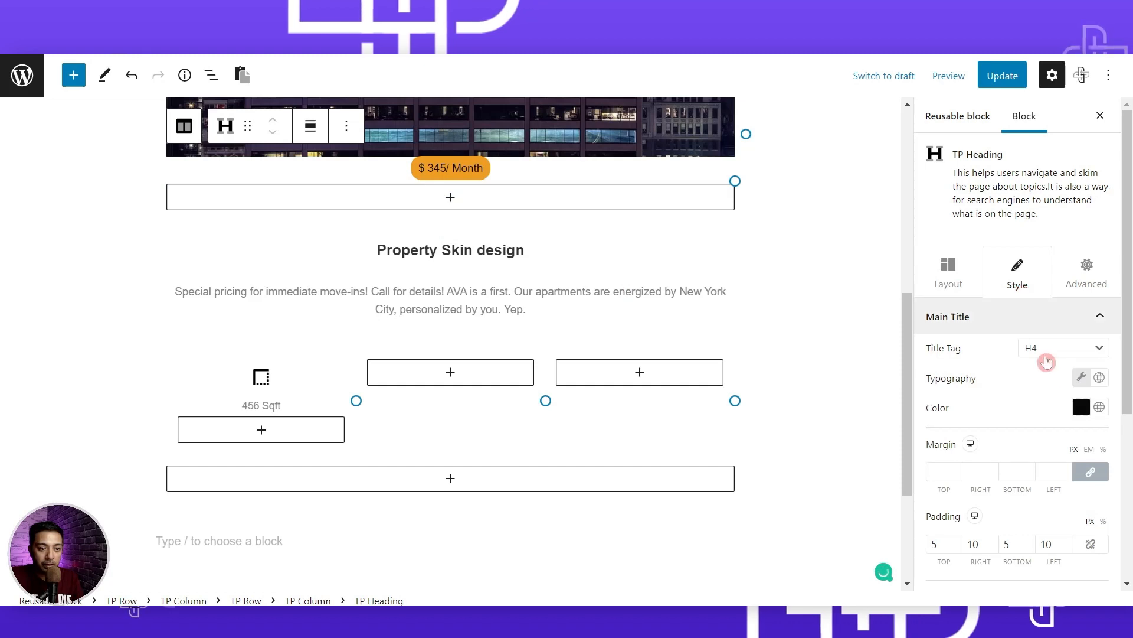
scroll(1047, 362, "down", 5)
left_click(1081, 465)
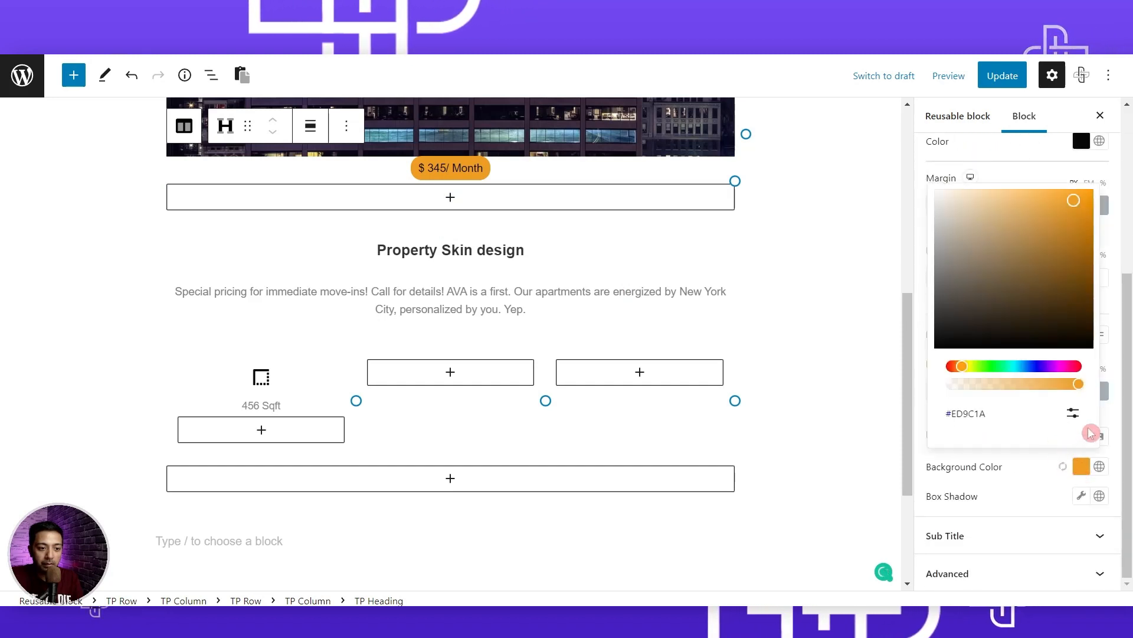
left_click(1073, 413)
left_click(975, 421)
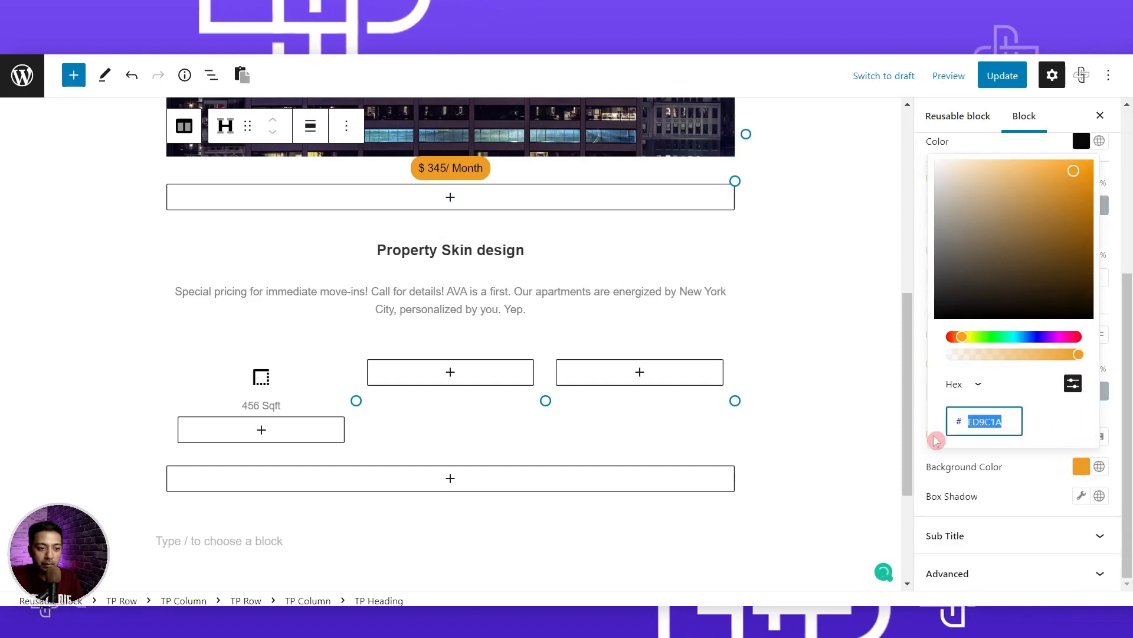
Set the Sqft infobox title's text color to ED9C1A, matching the rent badge's orange.
left_click(261, 385)
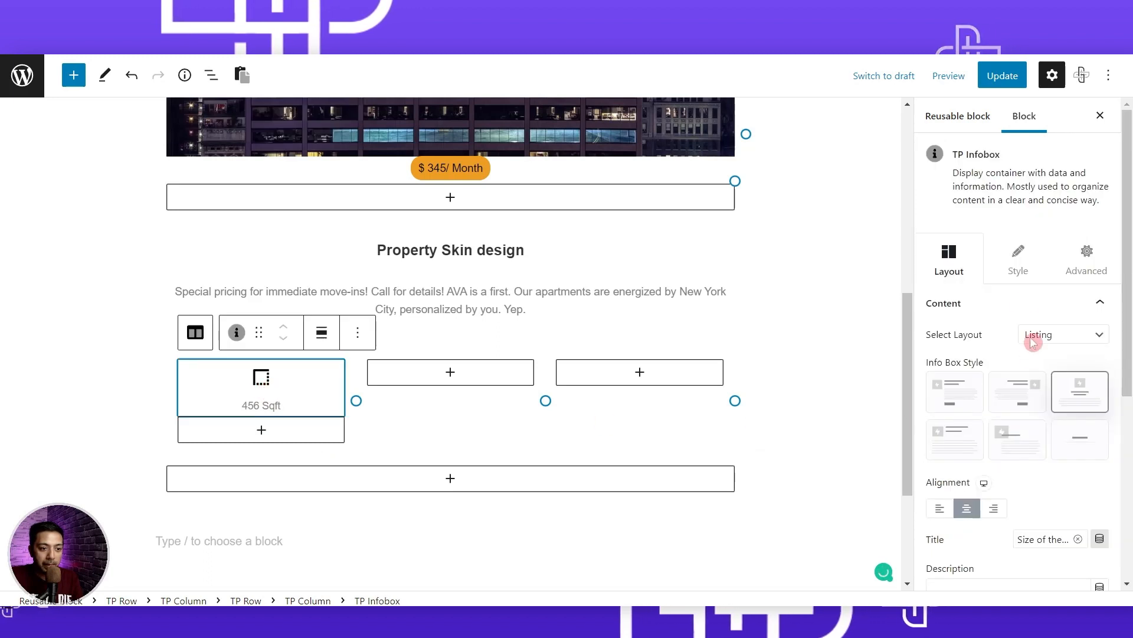
left_click(1018, 267)
scroll(1024, 392, "down", 2)
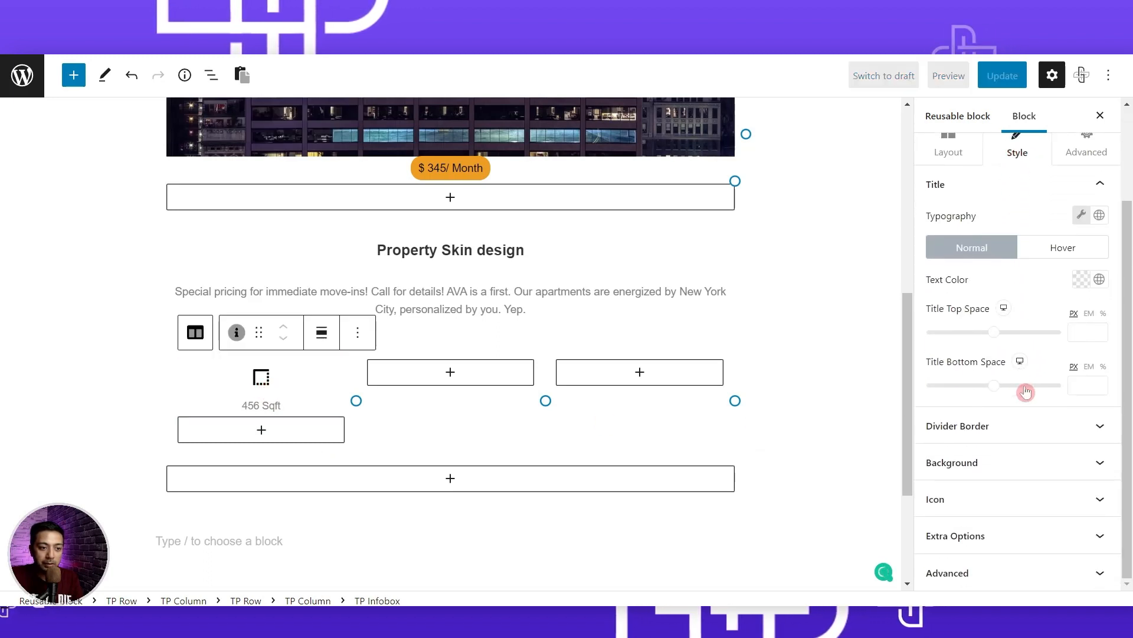
left_click(1082, 282)
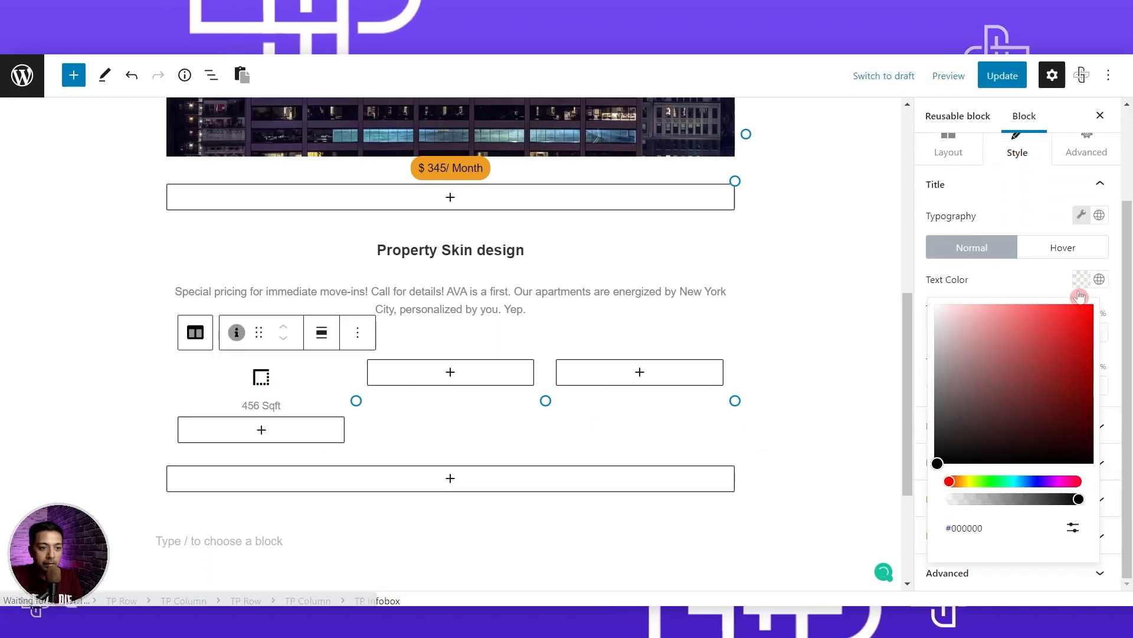
left_click(1073, 528)
double_click(998, 572)
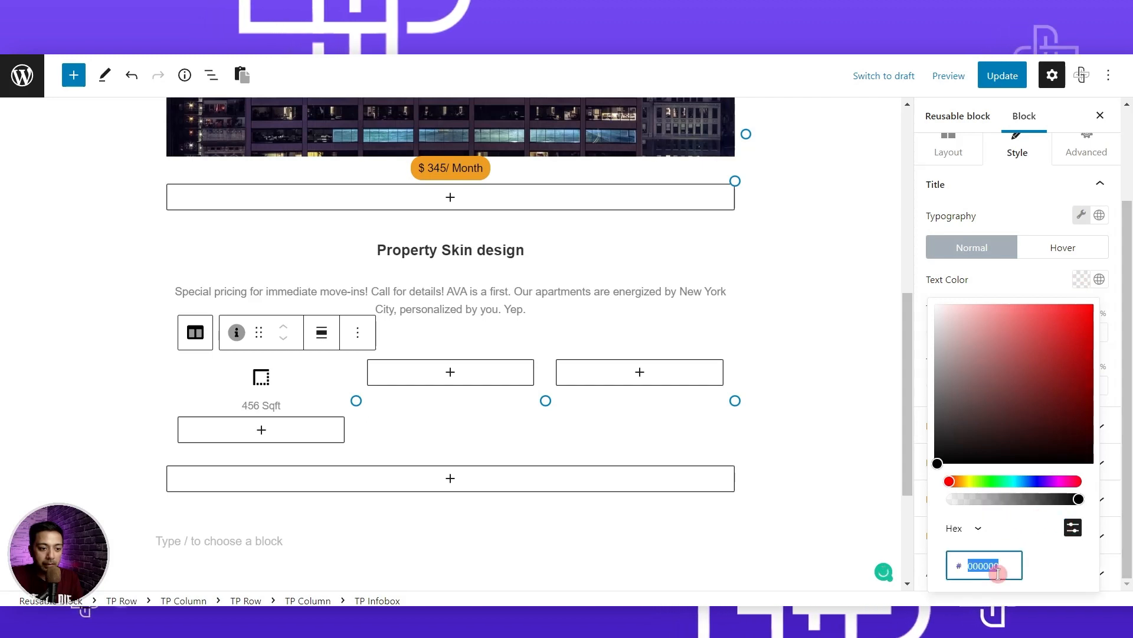
type("ED9C1A")
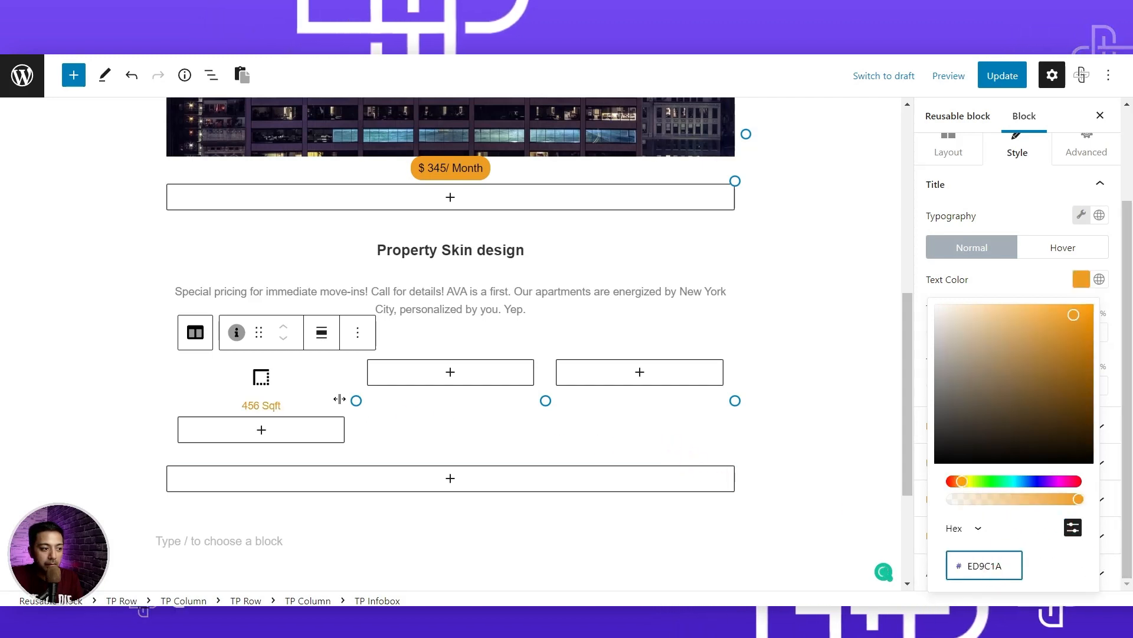
left_click(261, 383)
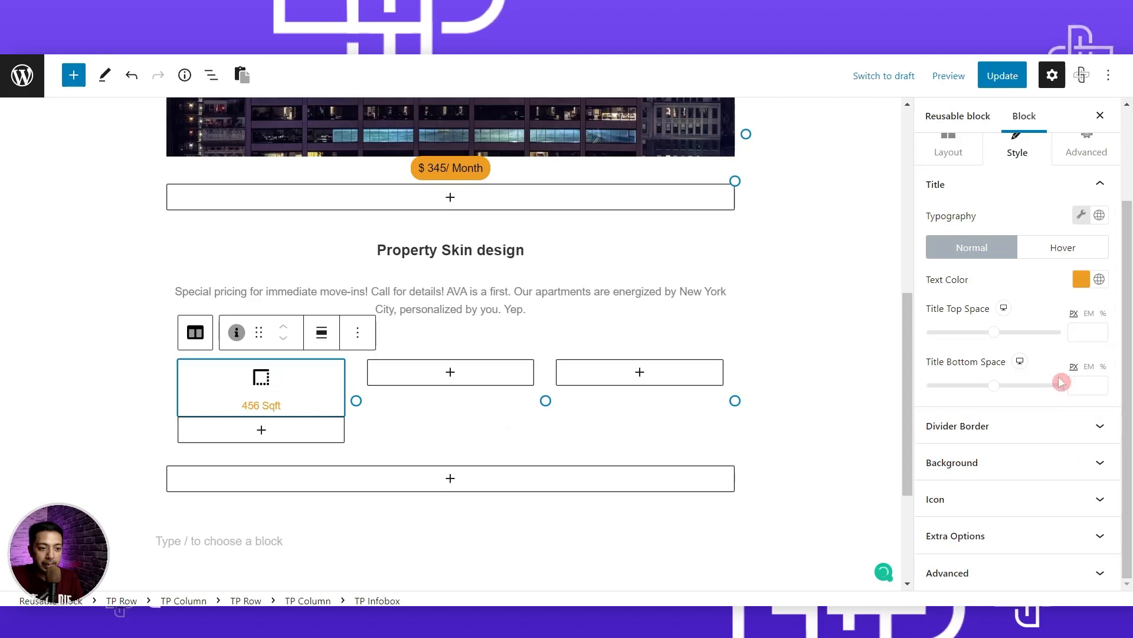
Try the Square, Rounded, Hexagon and Pentagon icon shapes on the infobox, and set the shape back to None.
left_click(968, 507)
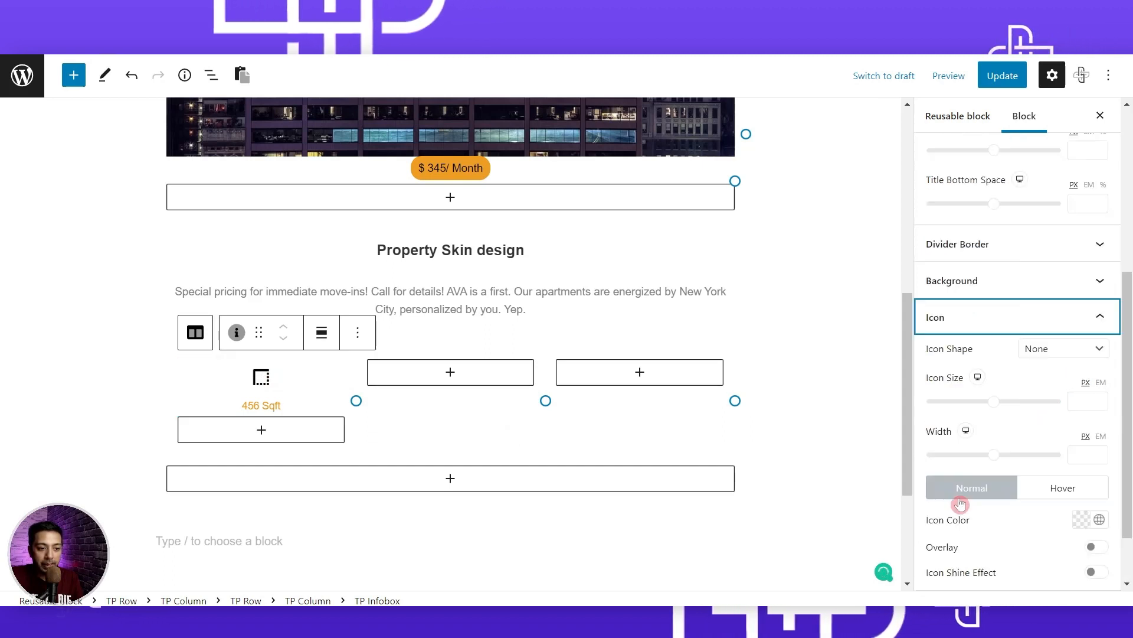
left_click(1040, 353)
left_click(1045, 378)
left_click(1043, 349)
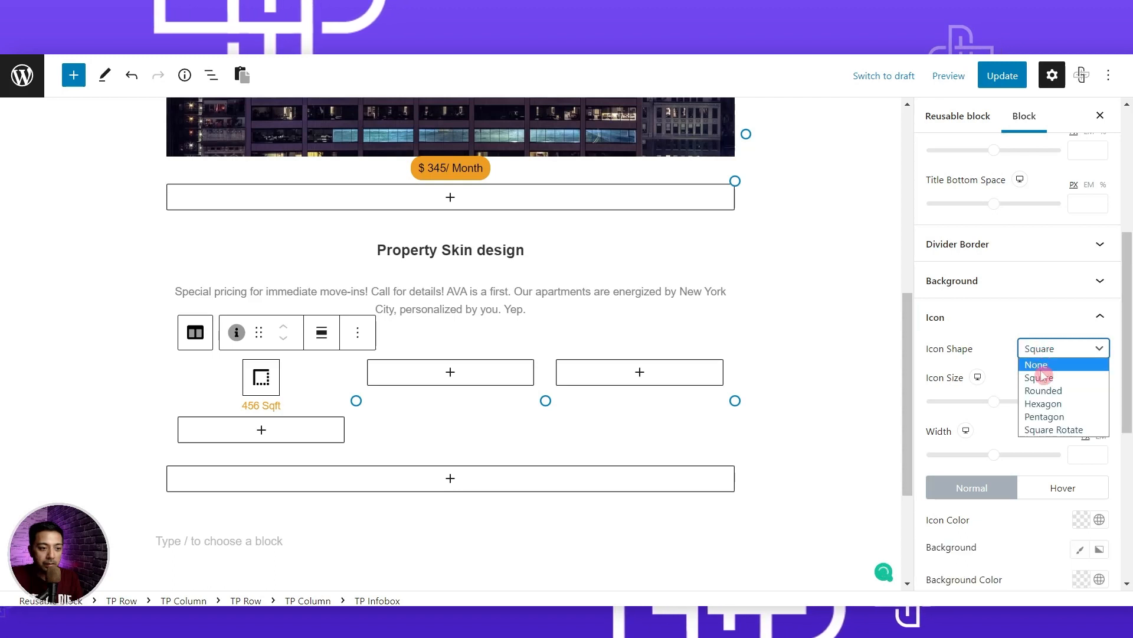
left_click(1044, 390)
left_click(1035, 354)
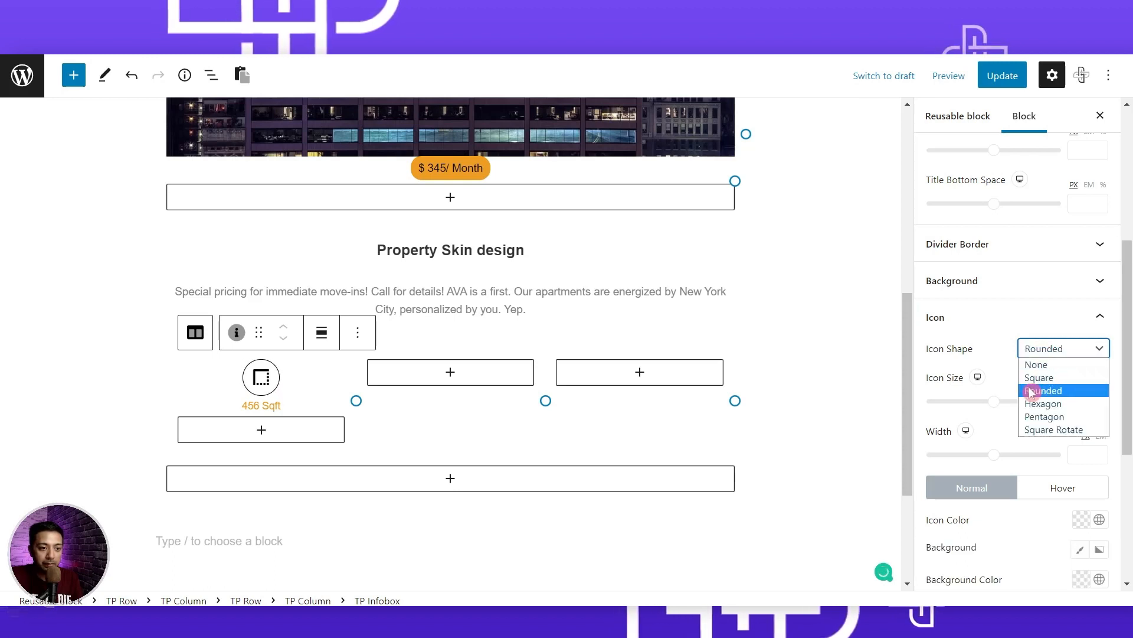
left_click(1043, 403)
left_click(1042, 348)
left_click(1045, 416)
left_click(1044, 353)
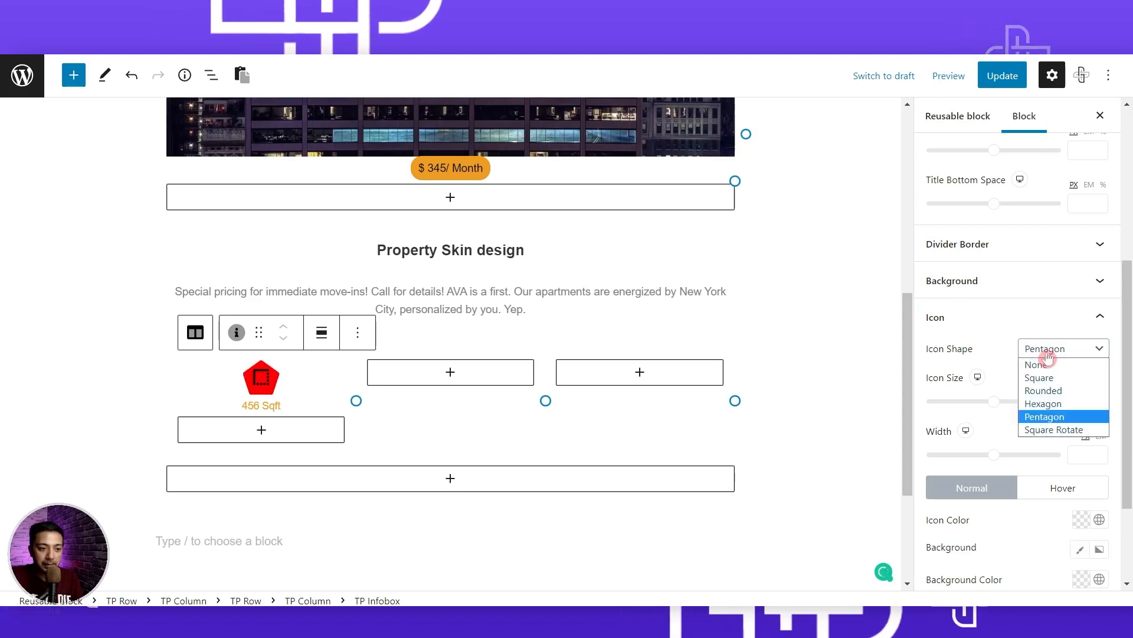
left_click(1045, 366)
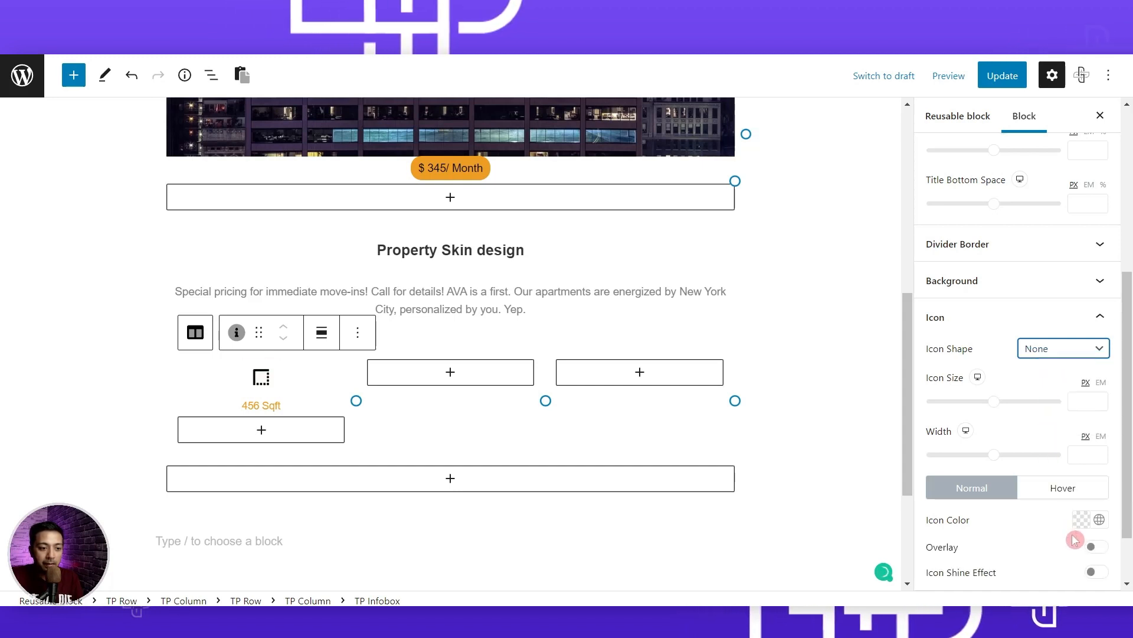
Set the Sqft infobox's icon color to ED9C1A.
scroll(1074, 534, "down", 1)
left_click(1081, 446)
left_click(1069, 394)
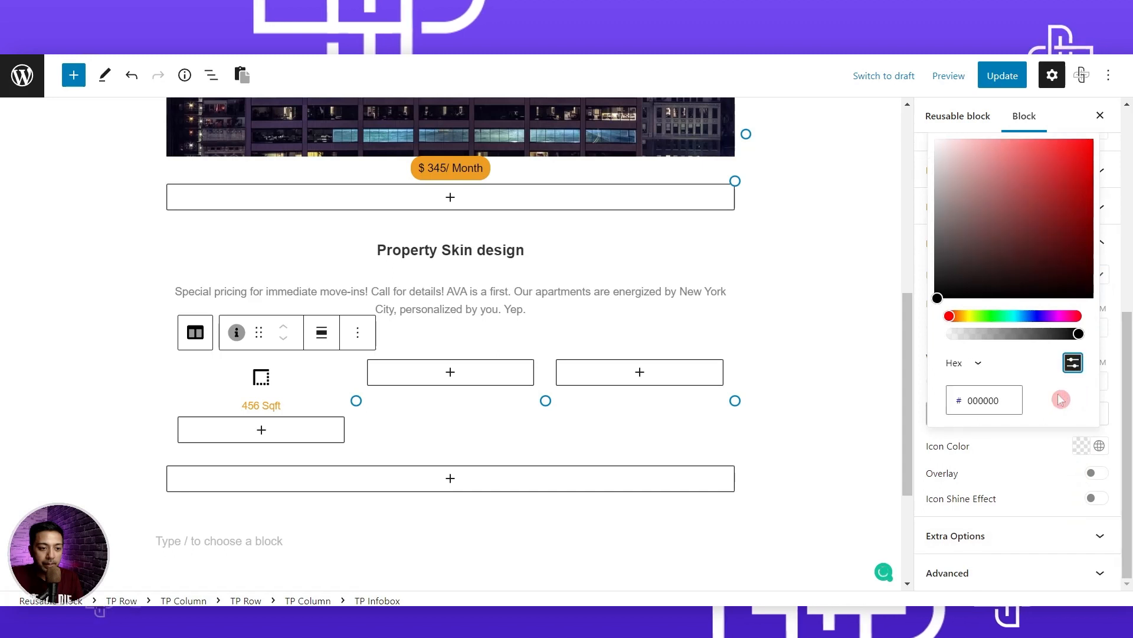
double_click(974, 401)
type("ED9C1A")
left_click(1002, 457)
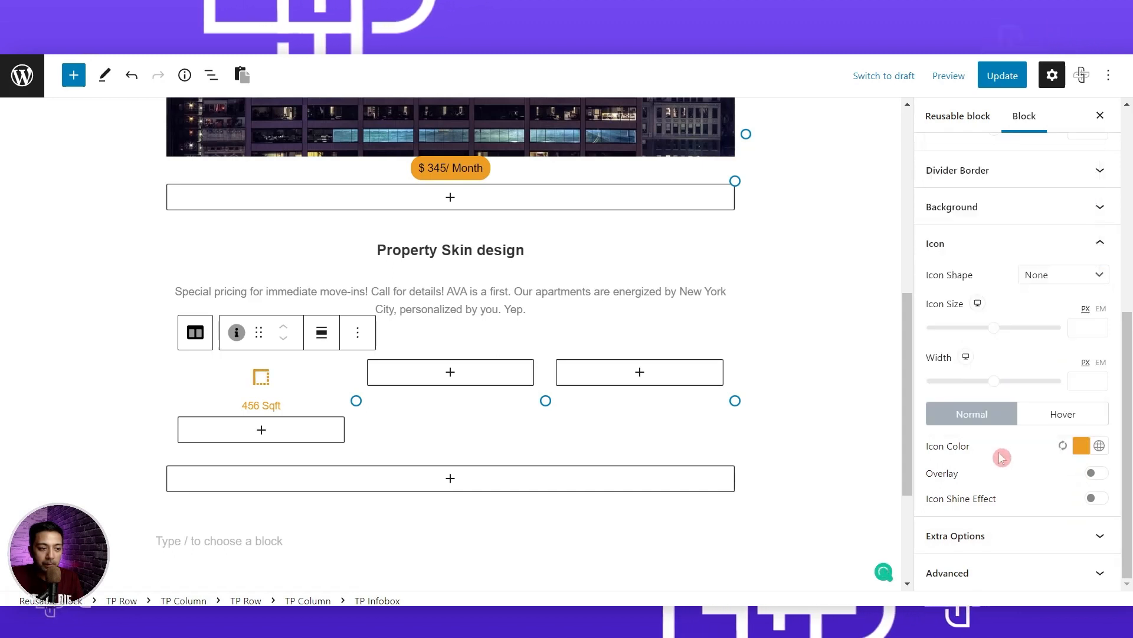
Reduce the gap between icon and text by setting the infobox's title top space to -10 px.
scroll(1005, 377, "up", 3)
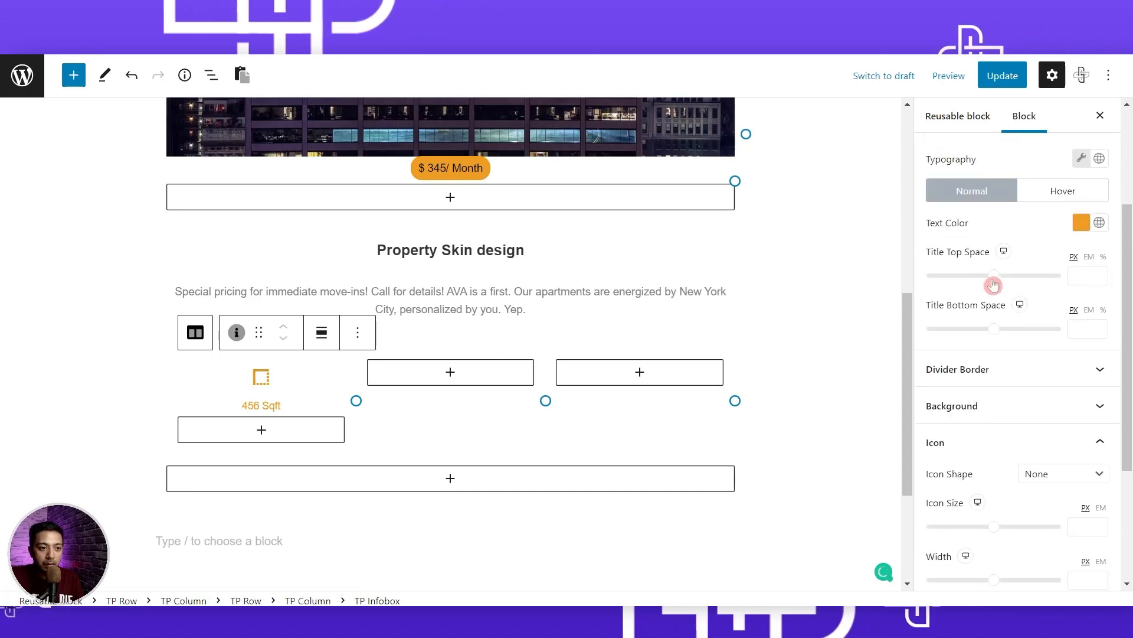
left_click(991, 323)
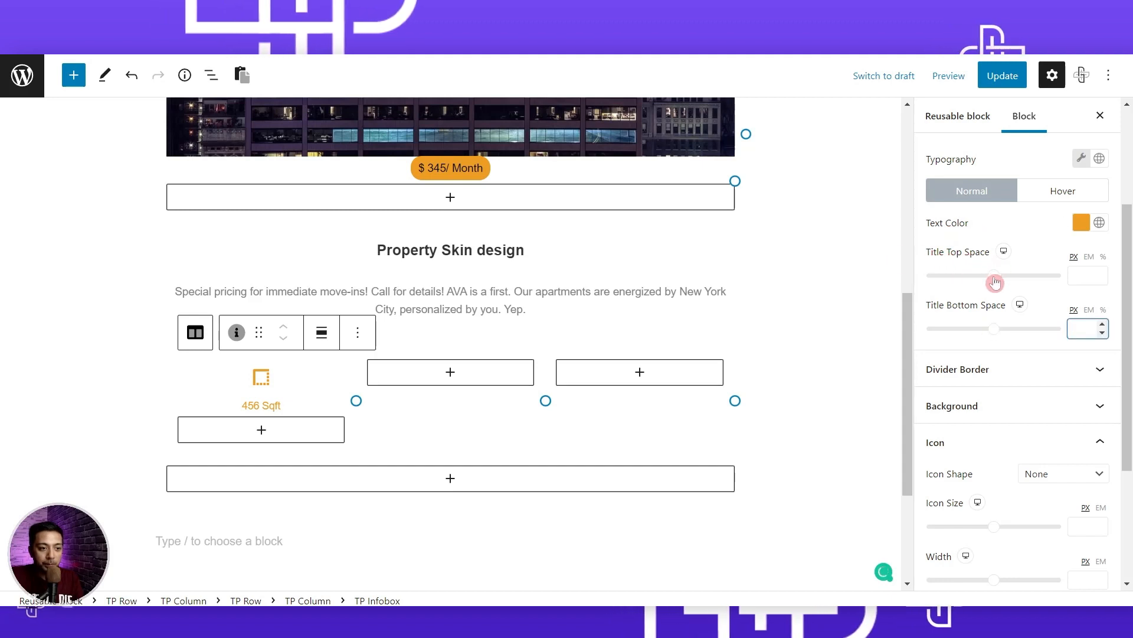
left_click_drag(995, 282, 992, 284)
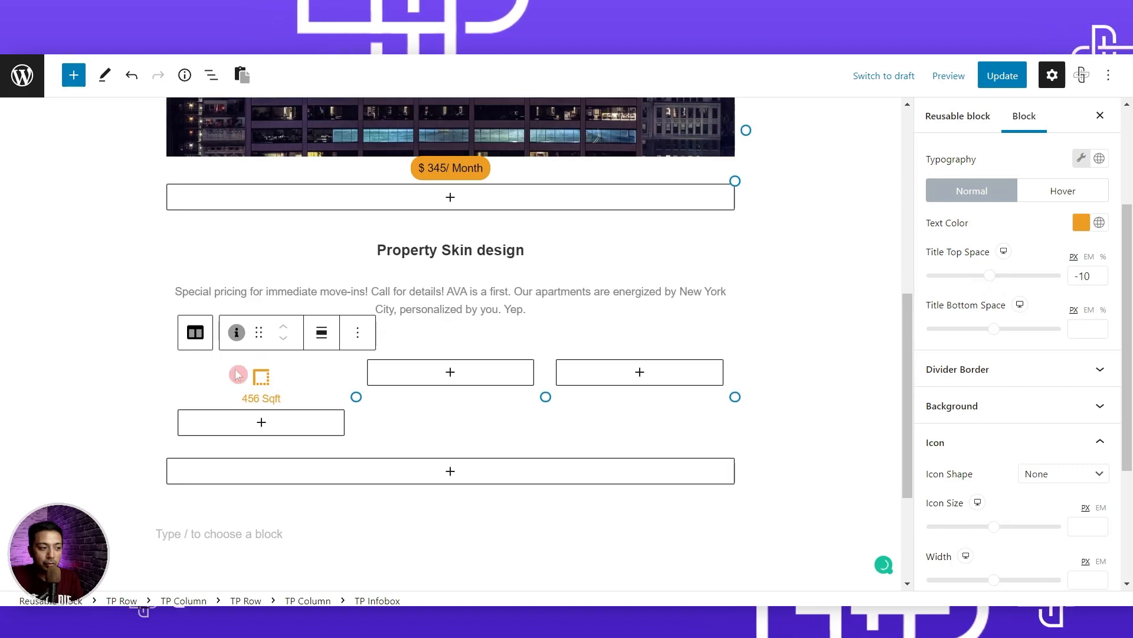
Copy the styled Sqft infobox block and paste it into the middle column of the row.
left_click(357, 333)
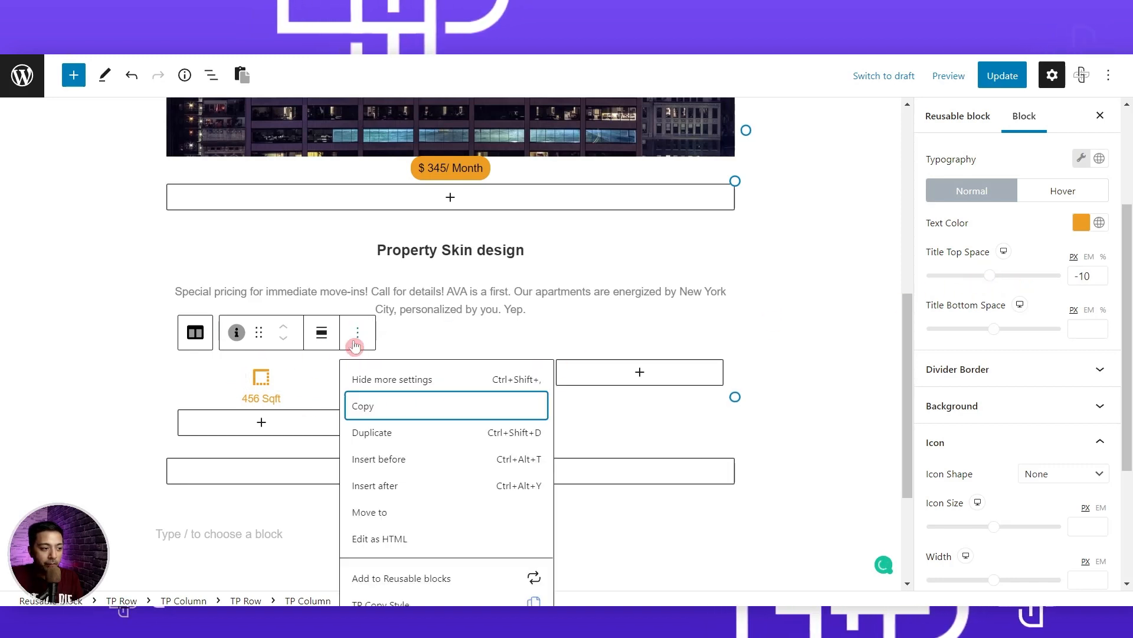
left_click(362, 406)
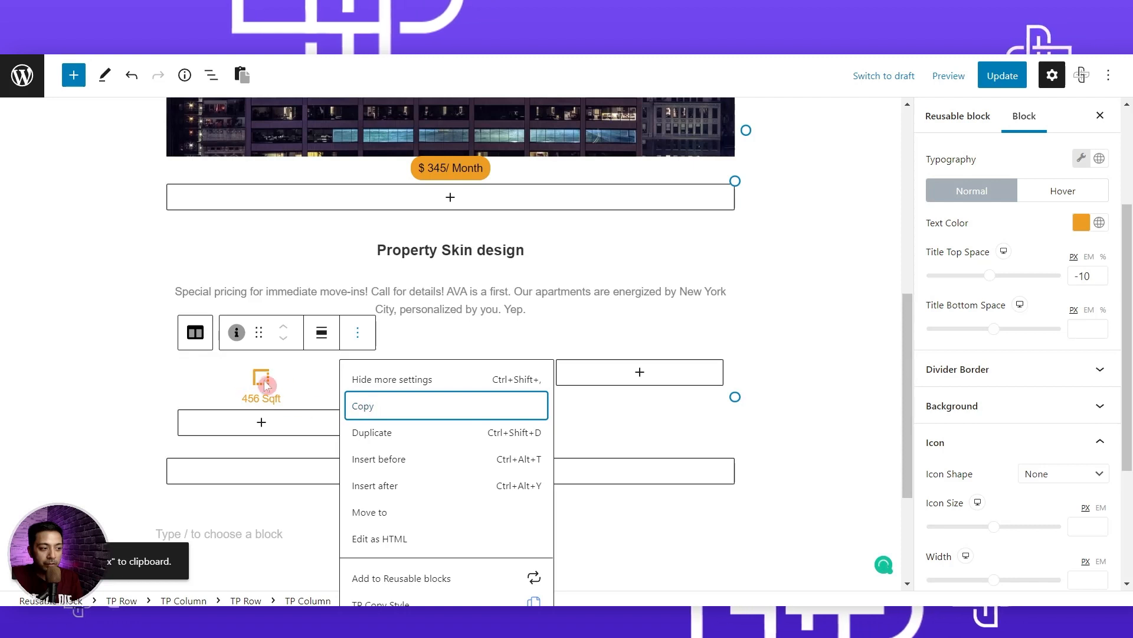
left_click(505, 342)
left_click(457, 372)
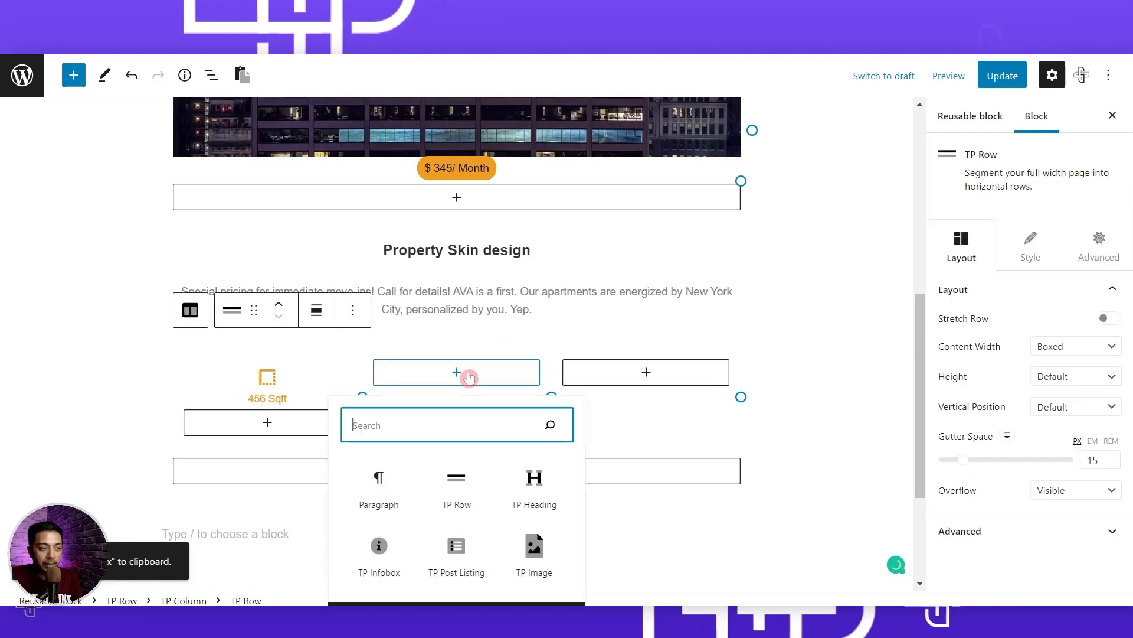
left_click(378, 487)
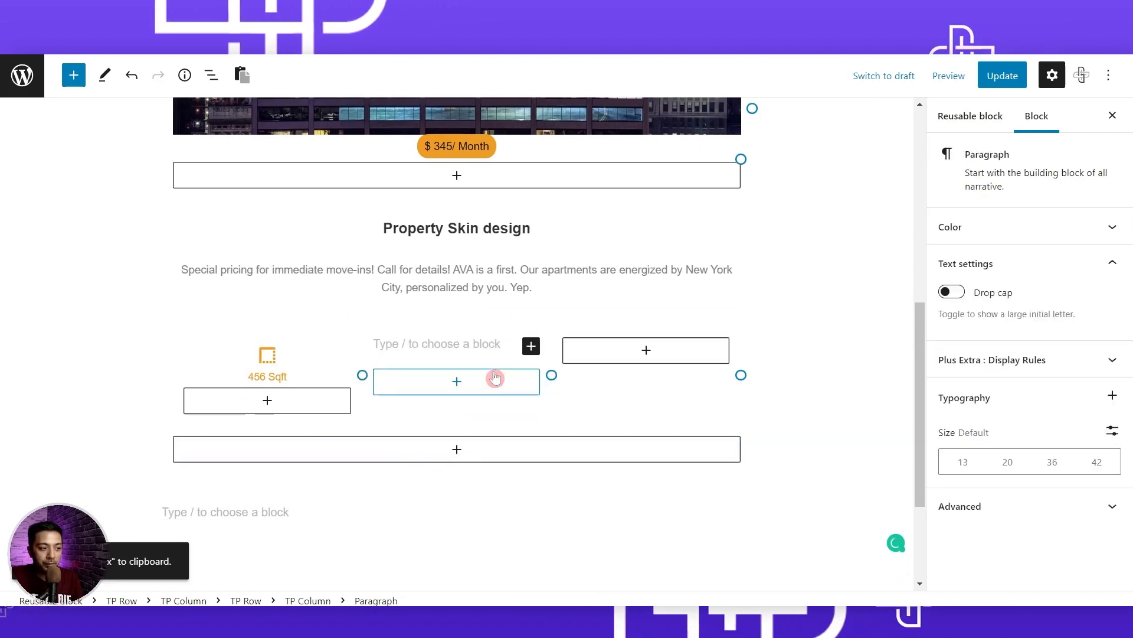
key("ctrl+v")
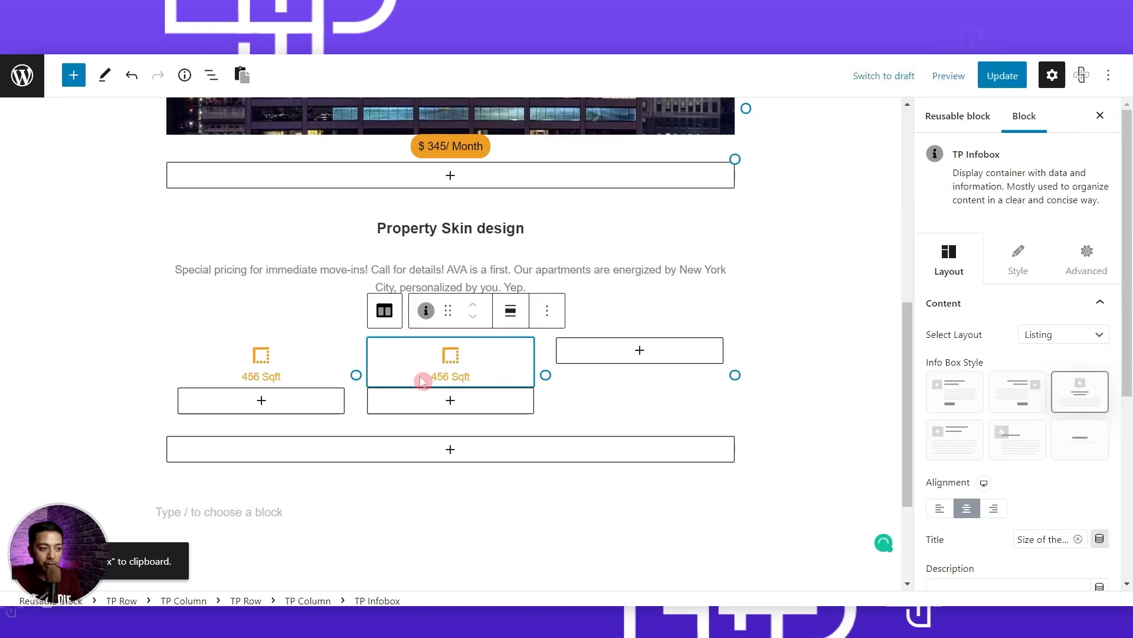
Paste the copied infobox into the third column of the row.
left_click(613, 356)
left_click(562, 463)
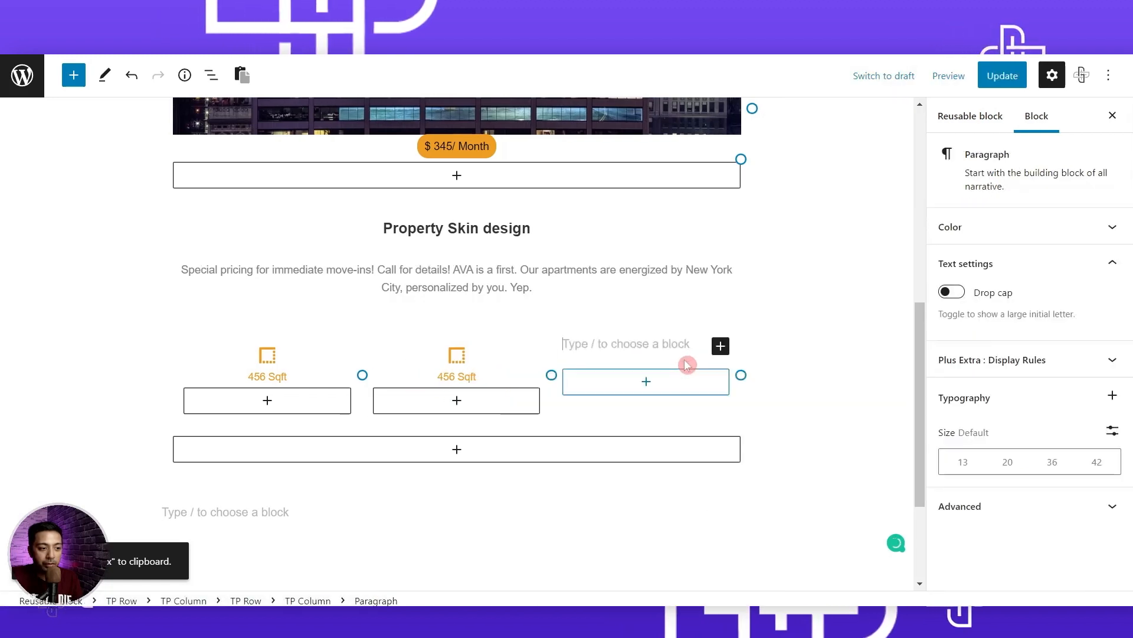
key("ctrl+v")
left_click(805, 401)
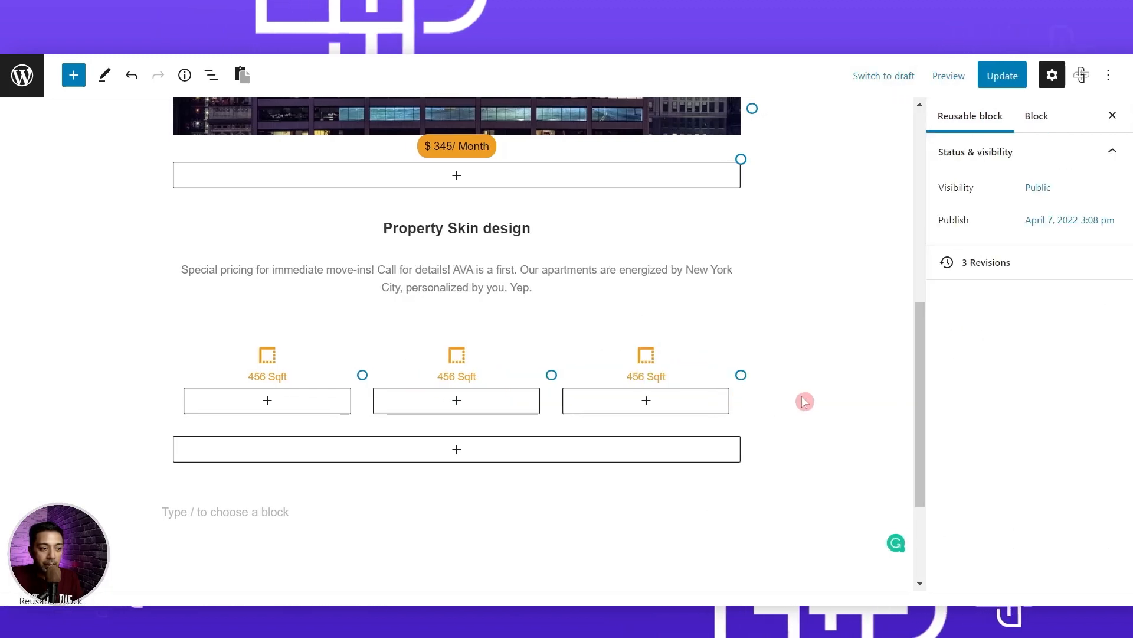
Change the middle infobox title's dynamic field to Number of bedrooms.
left_click(449, 362)
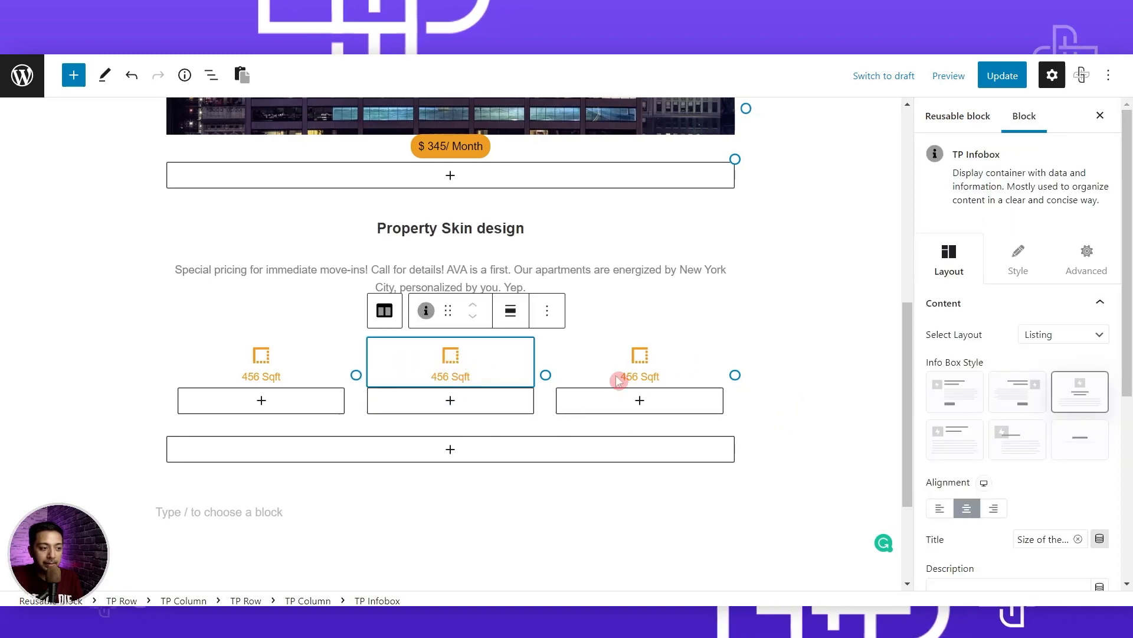
scroll(1128, 429, "down", 4)
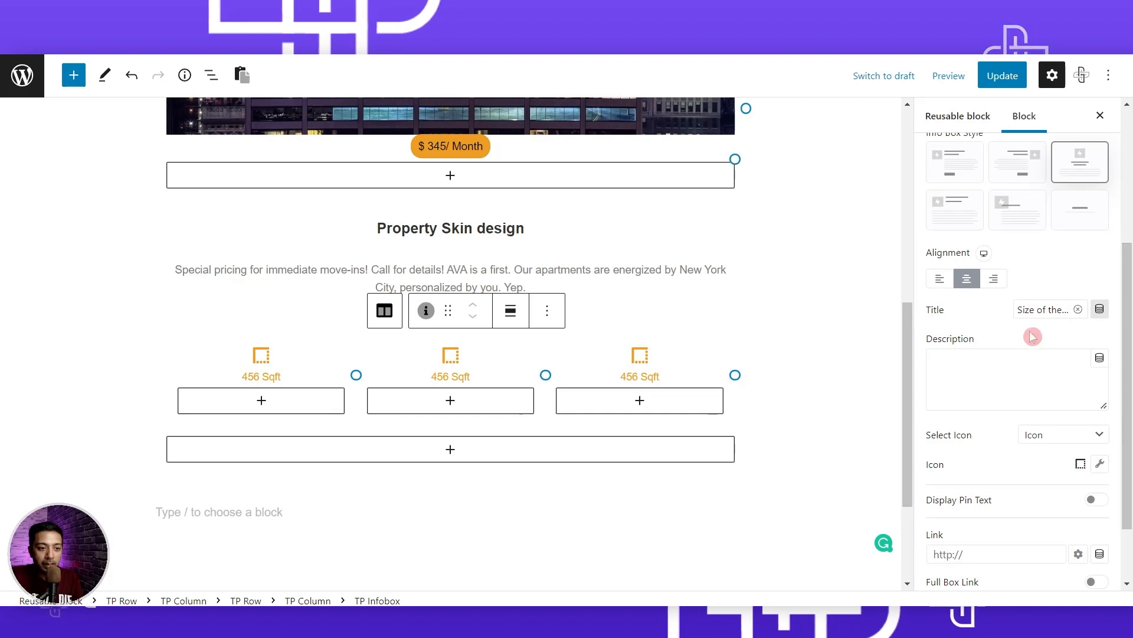
left_click(1100, 311)
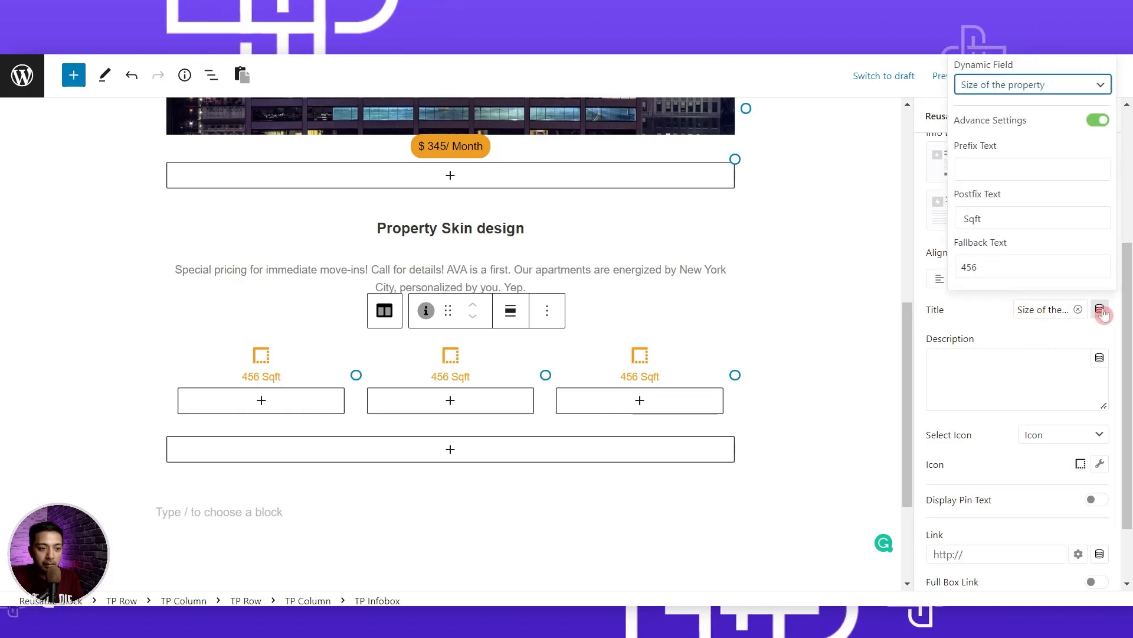
left_click(1070, 85)
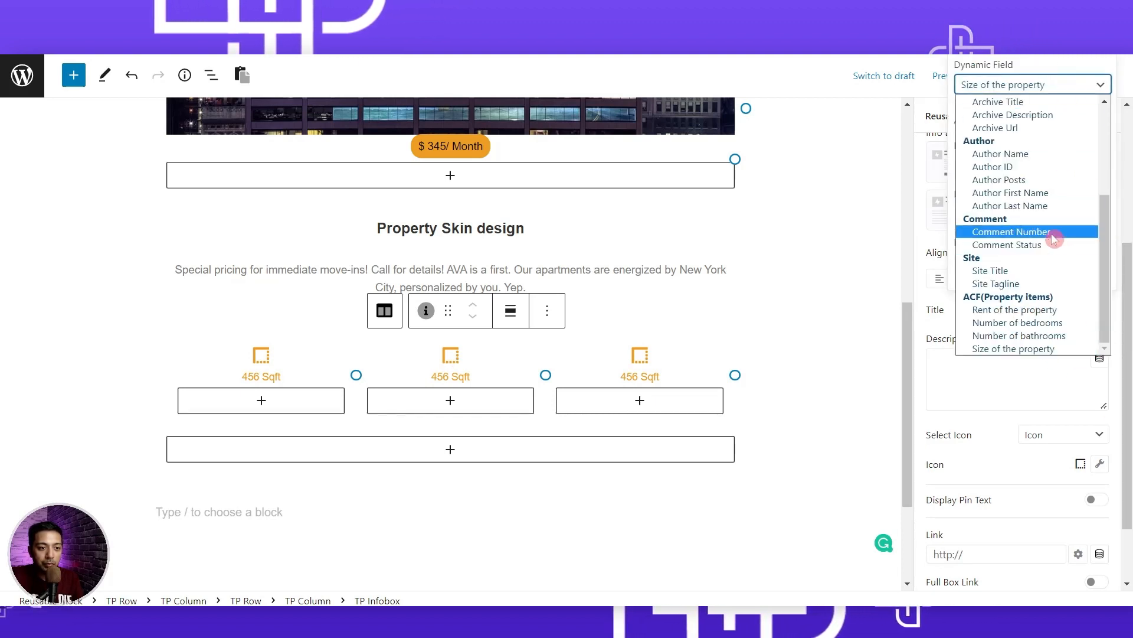
left_click(1023, 322)
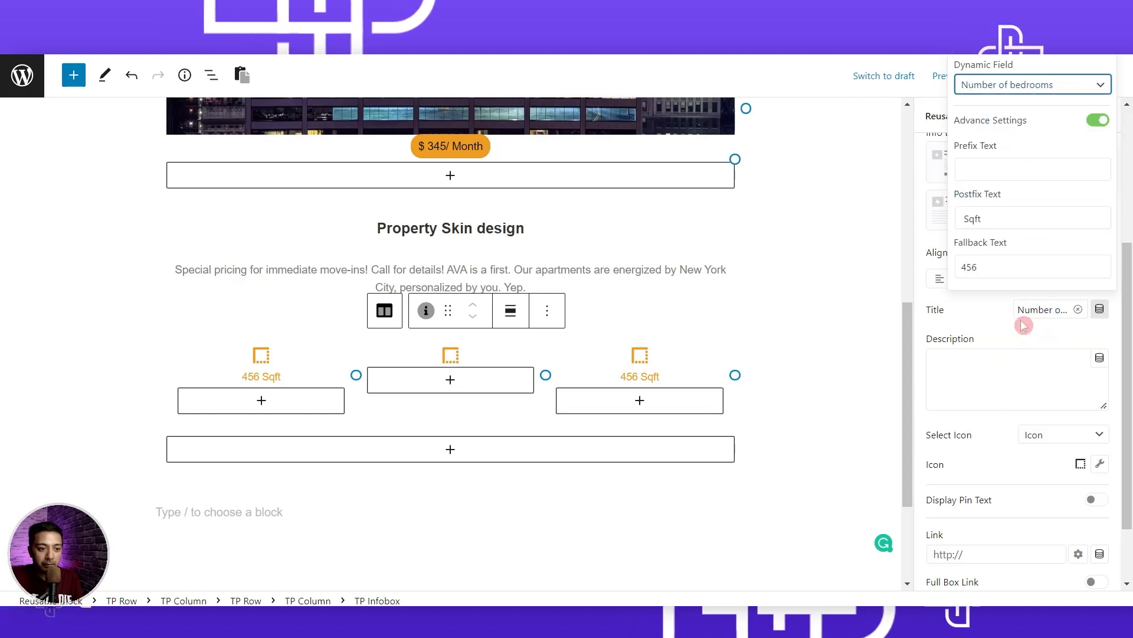
Clear the bedroom title's postfix text and set its fallback text to 4.
double_click(988, 218)
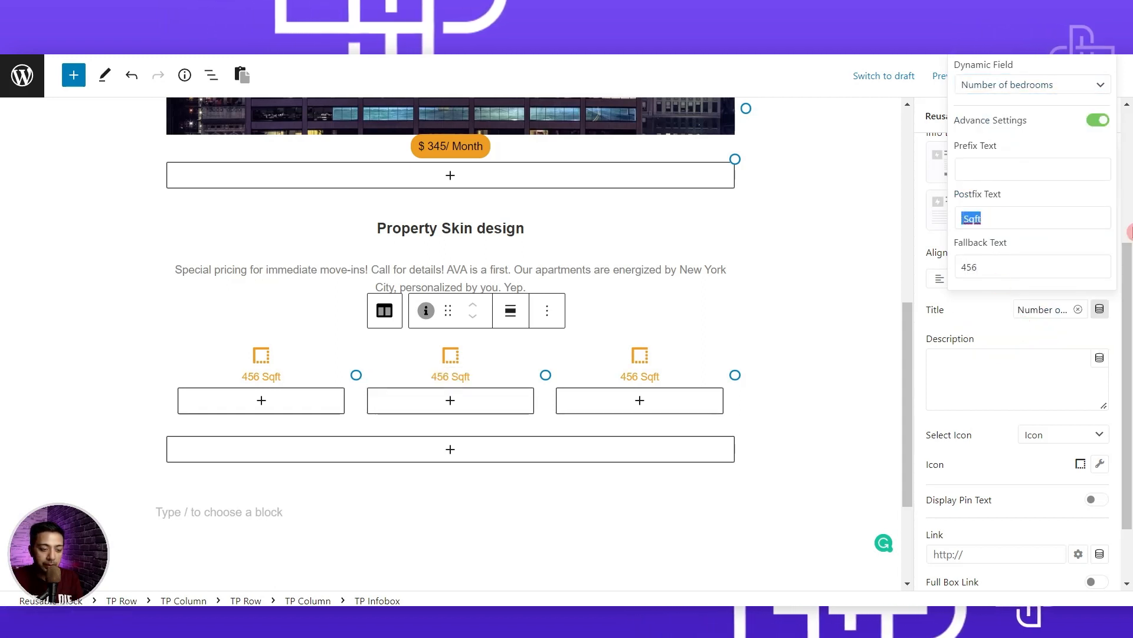
key("BackSpace")
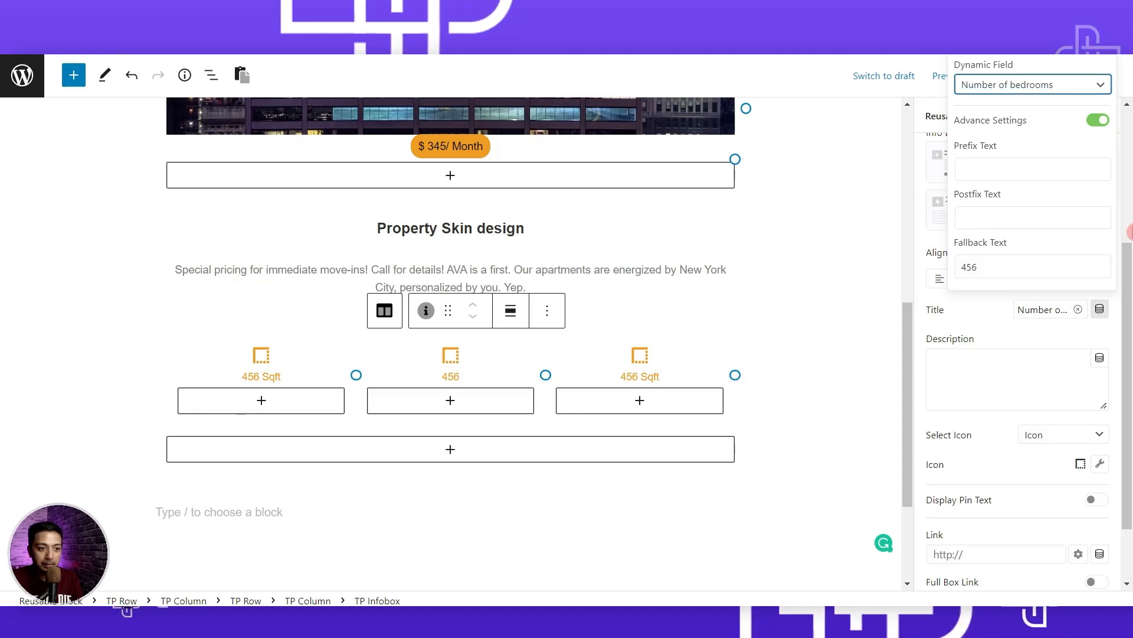
double_click(969, 266)
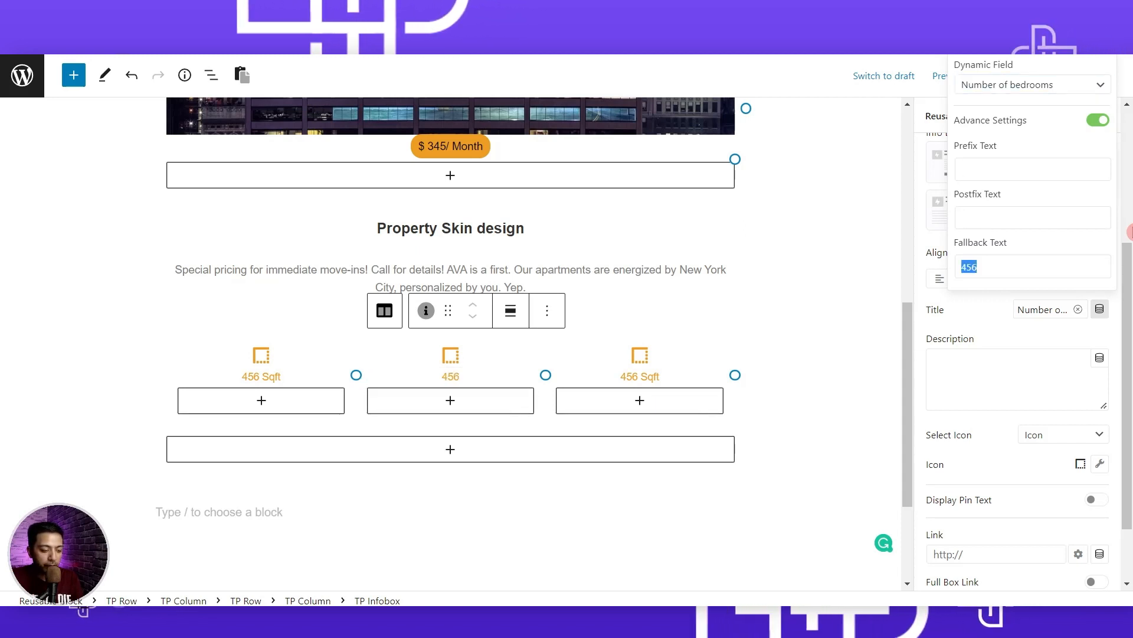
type("4")
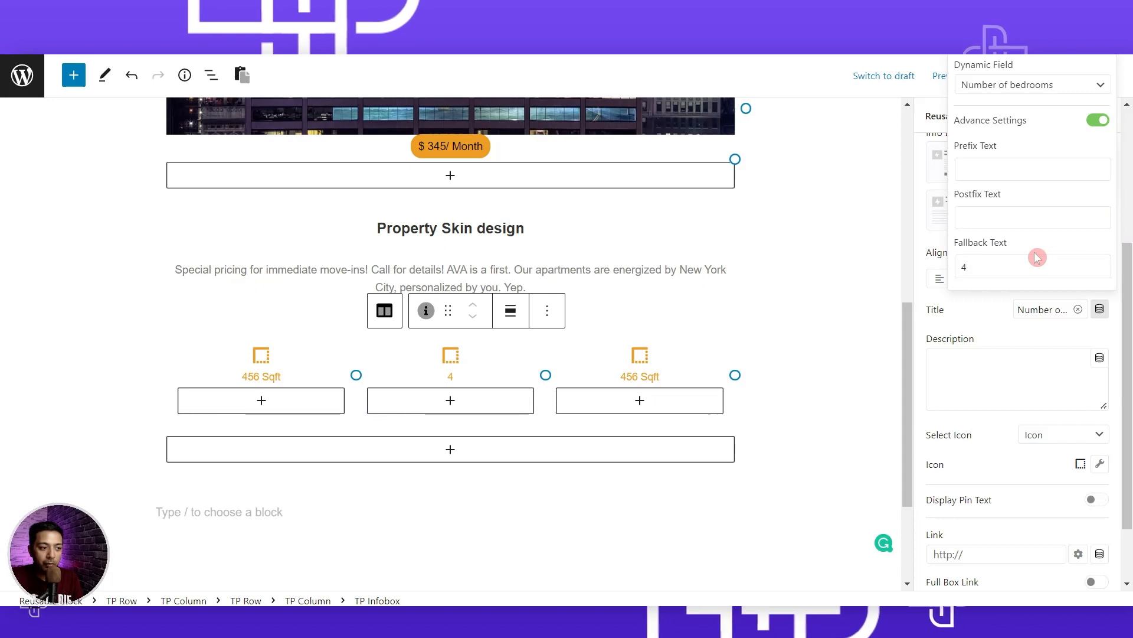
left_click(999, 325)
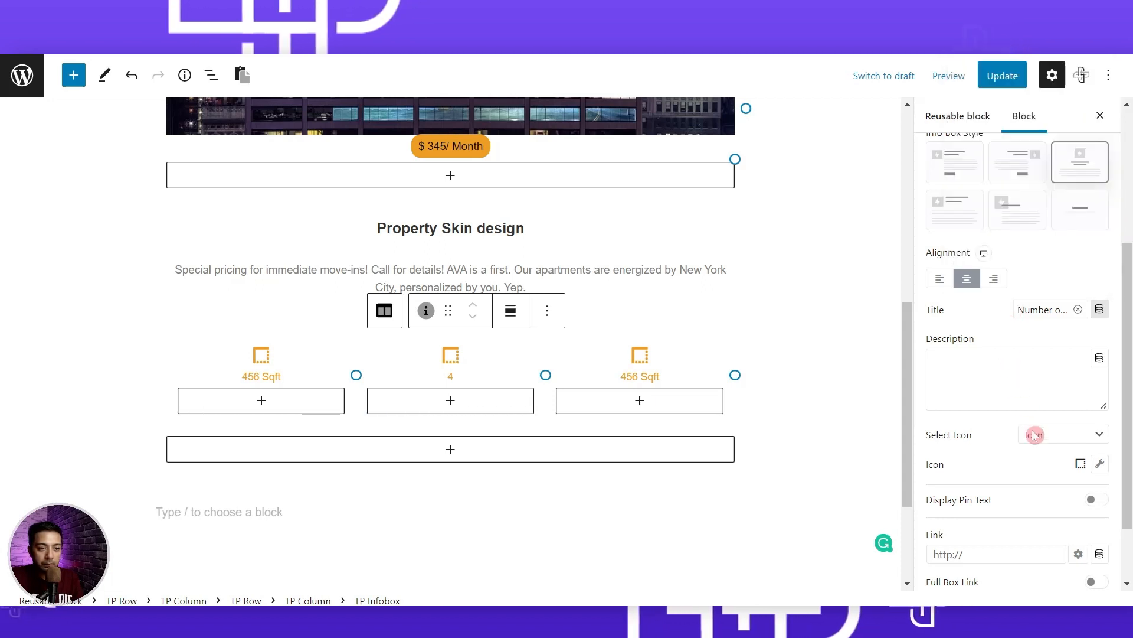
Search the icon library for "bed" and apply the bed icon to the middle infobox.
left_click(1101, 467)
left_click(1021, 285)
type("be")
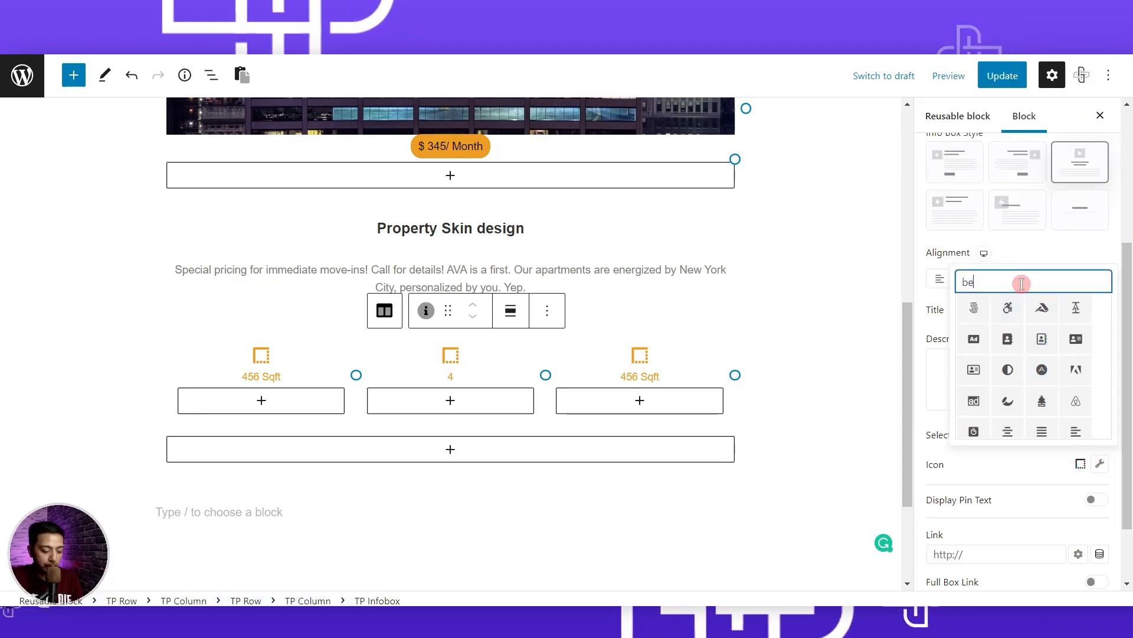
type("d")
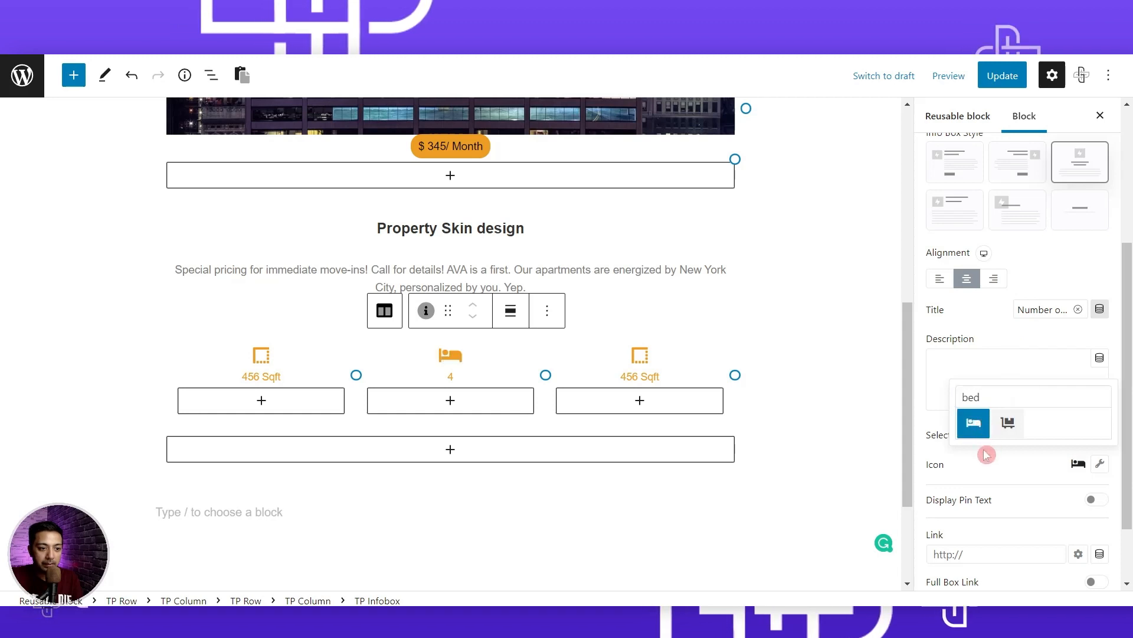
Change the third infobox title's dynamic field to Number of bathrooms.
left_click(957, 470)
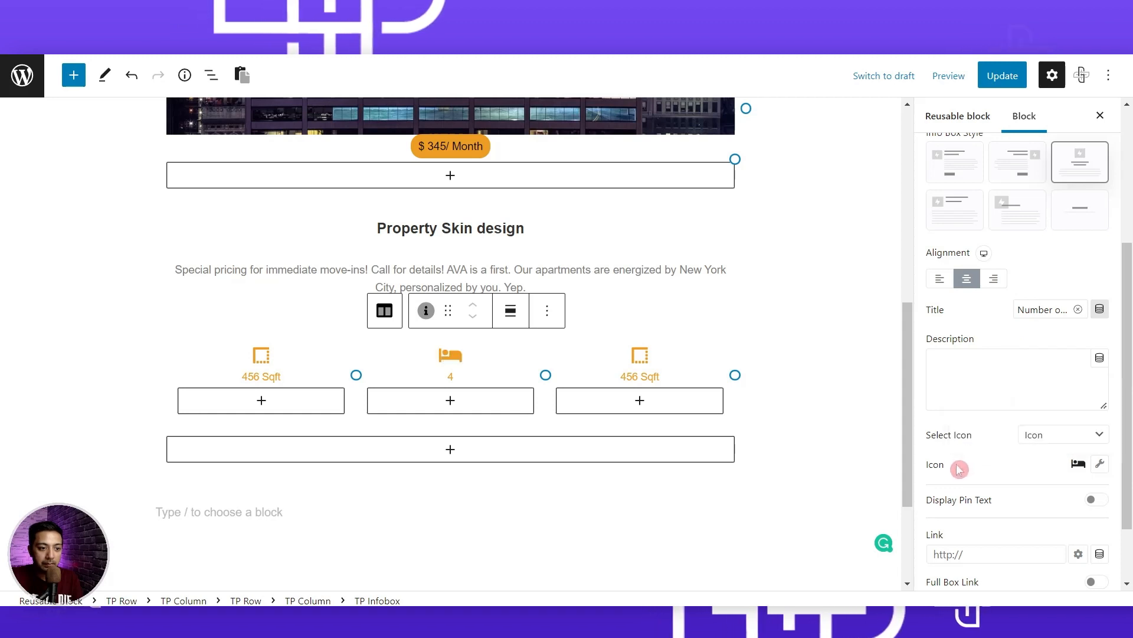
left_click(645, 363)
scroll(1012, 354, "down", 5)
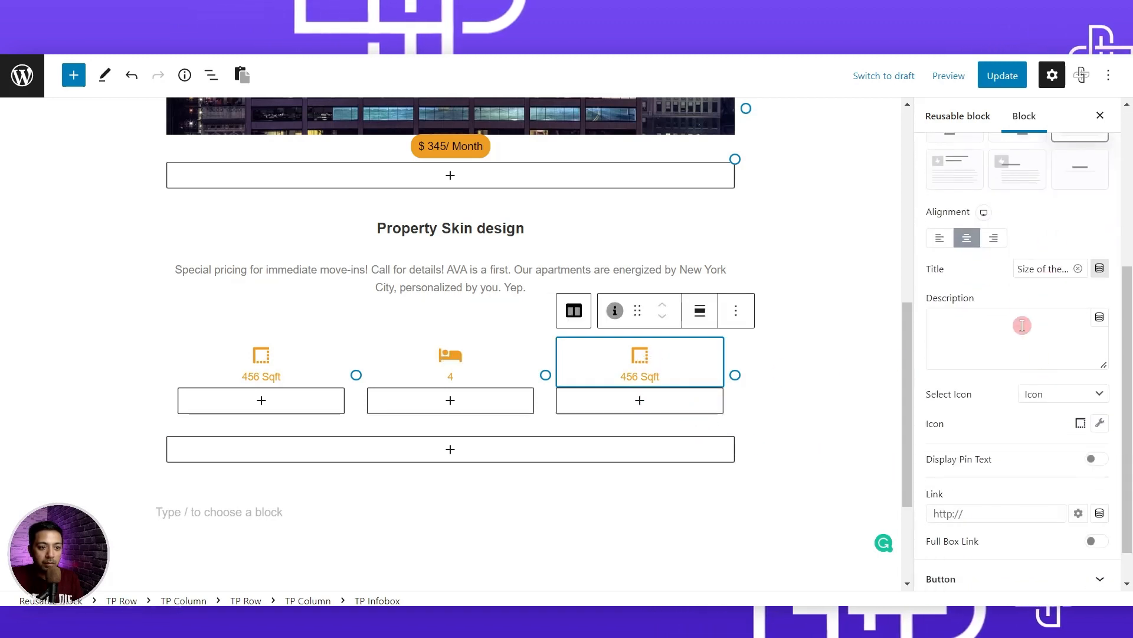
left_click(1099, 269)
left_click(1085, 320)
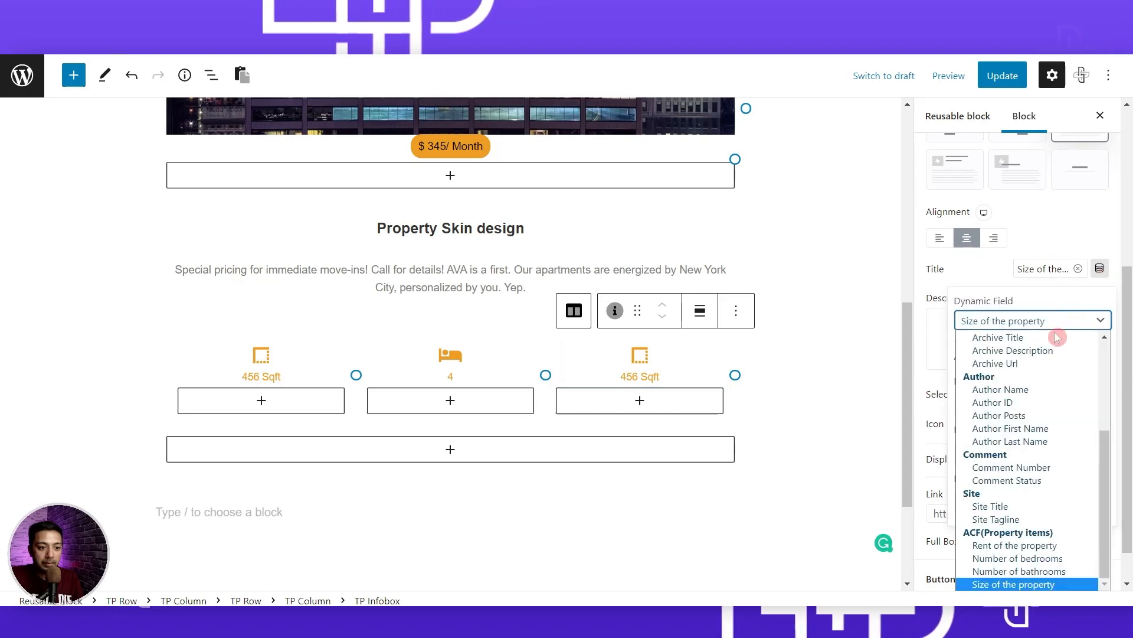
scroll(992, 257, "down", 1)
left_click(997, 278)
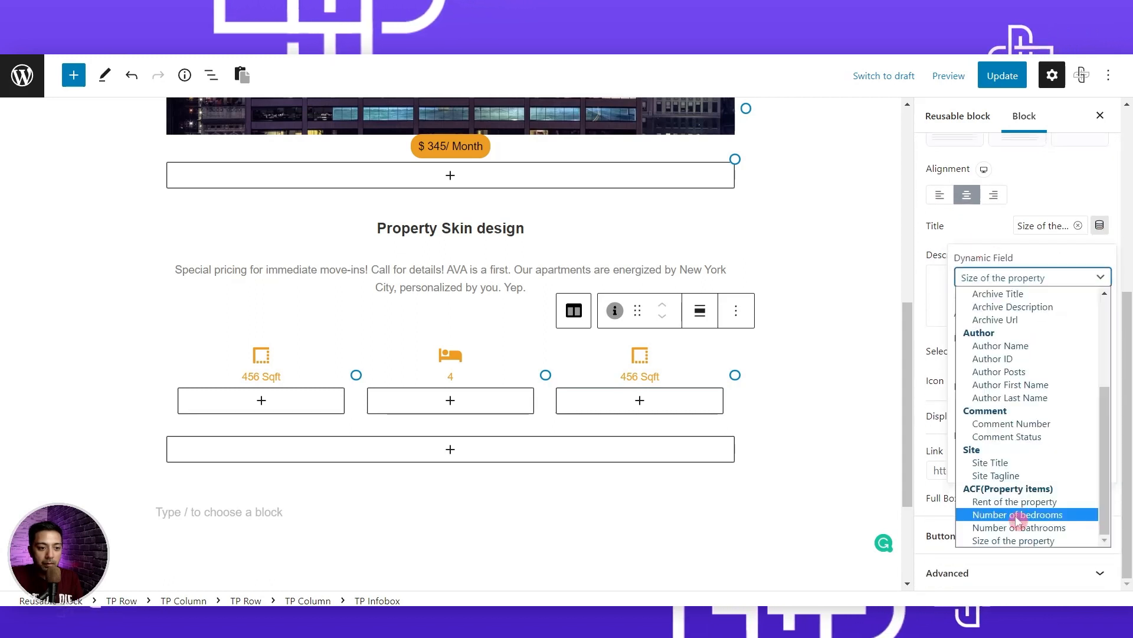
left_click(1017, 528)
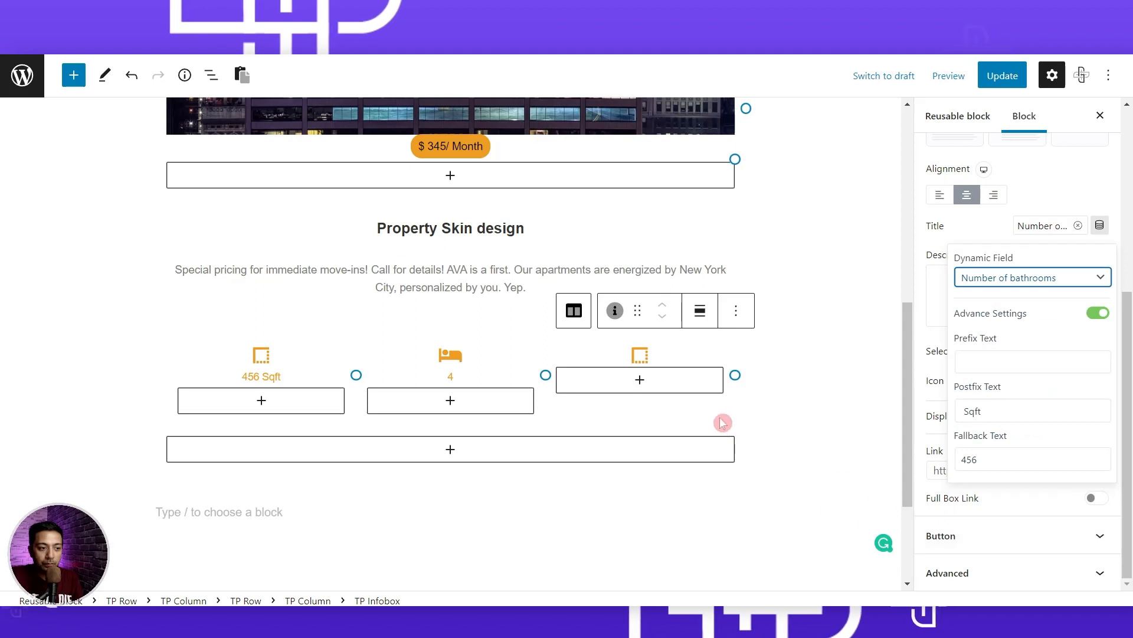
Clear the bathroom title's postfix text and set its fallback text to 3.
double_click(987, 410)
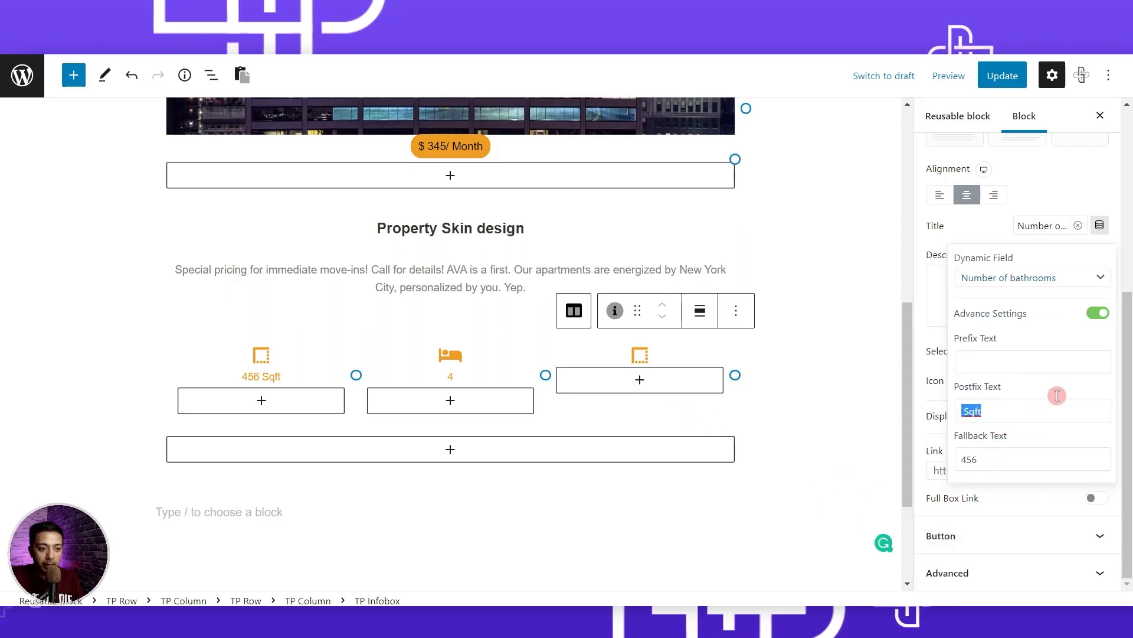
key("Tab")
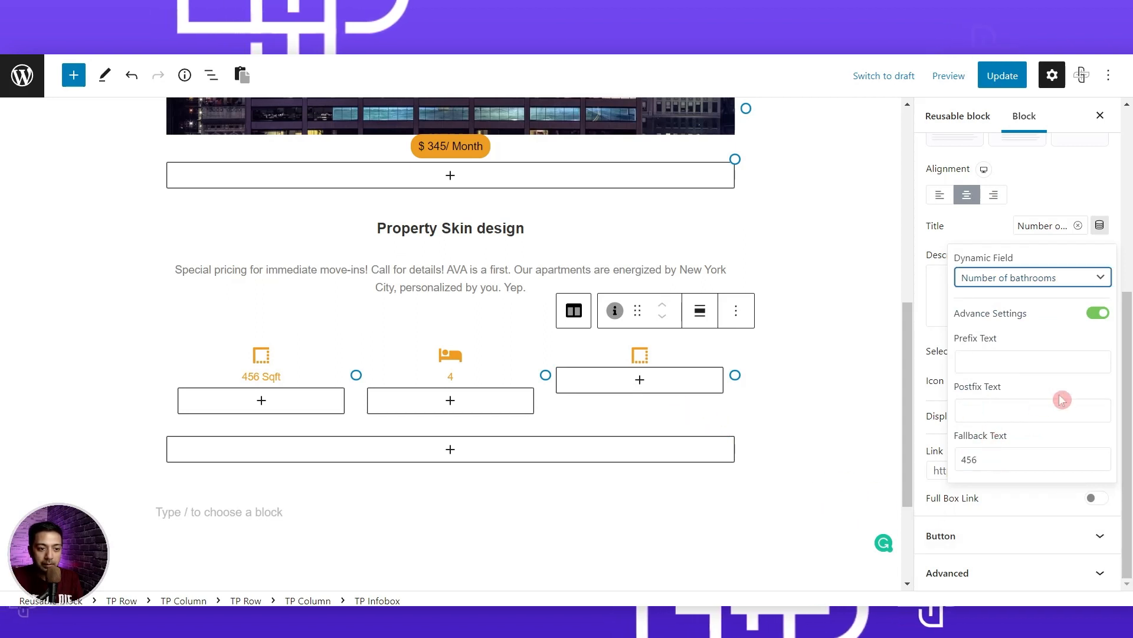
double_click(972, 459)
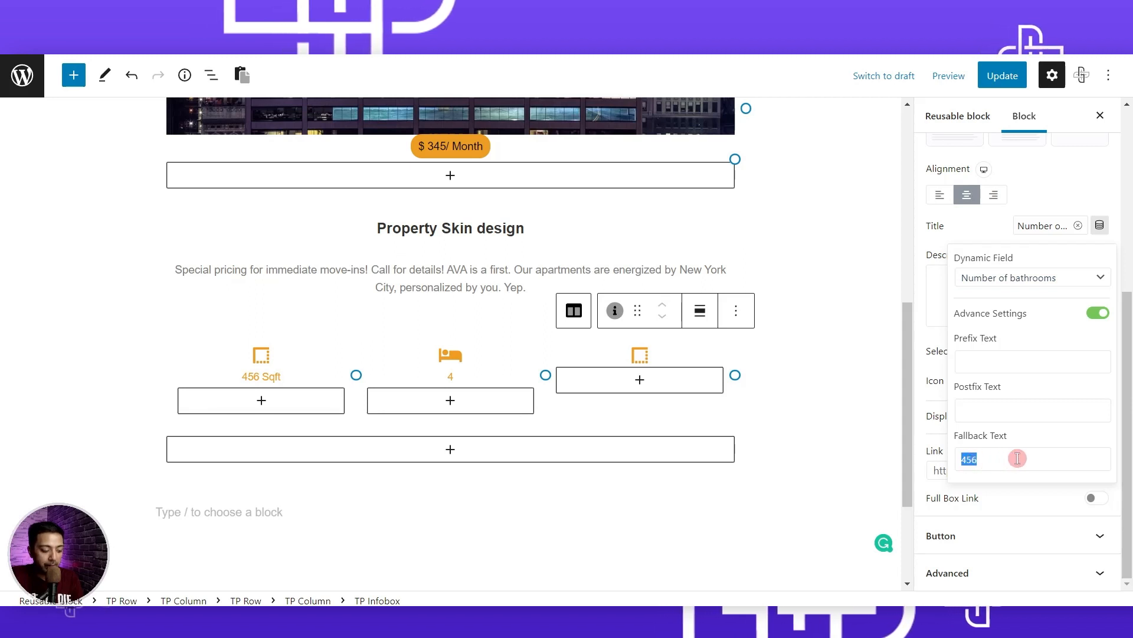
type("3")
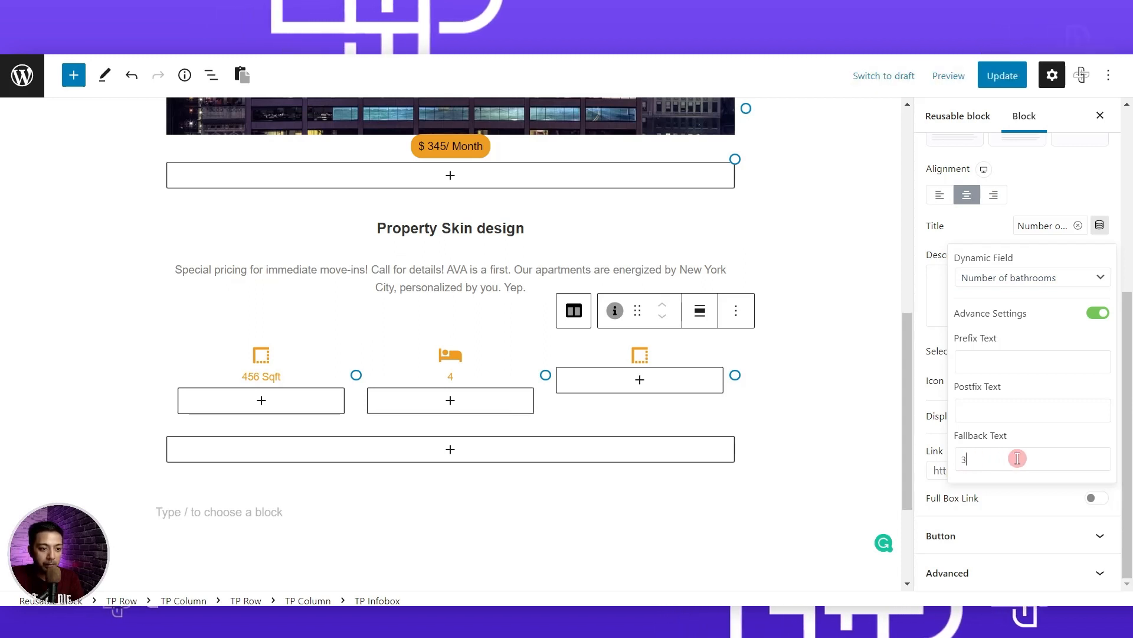
left_click(1032, 497)
Apply the shower icon, found by searching "show", to the third infobox and update the reusable block.
left_click(1101, 382)
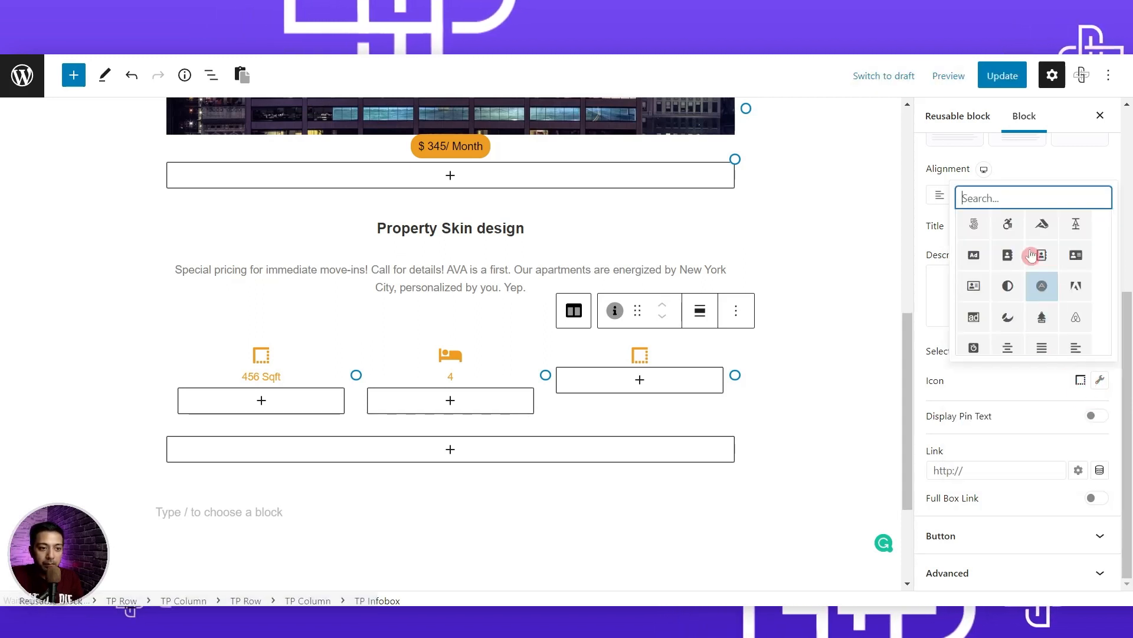
type("show")
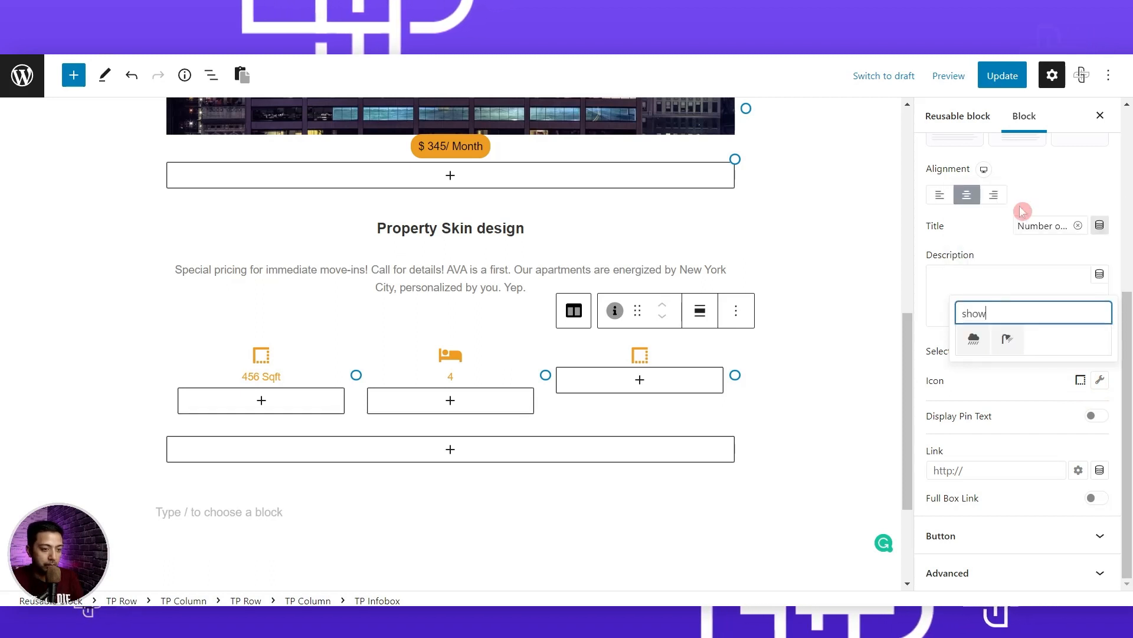
left_click(1011, 340)
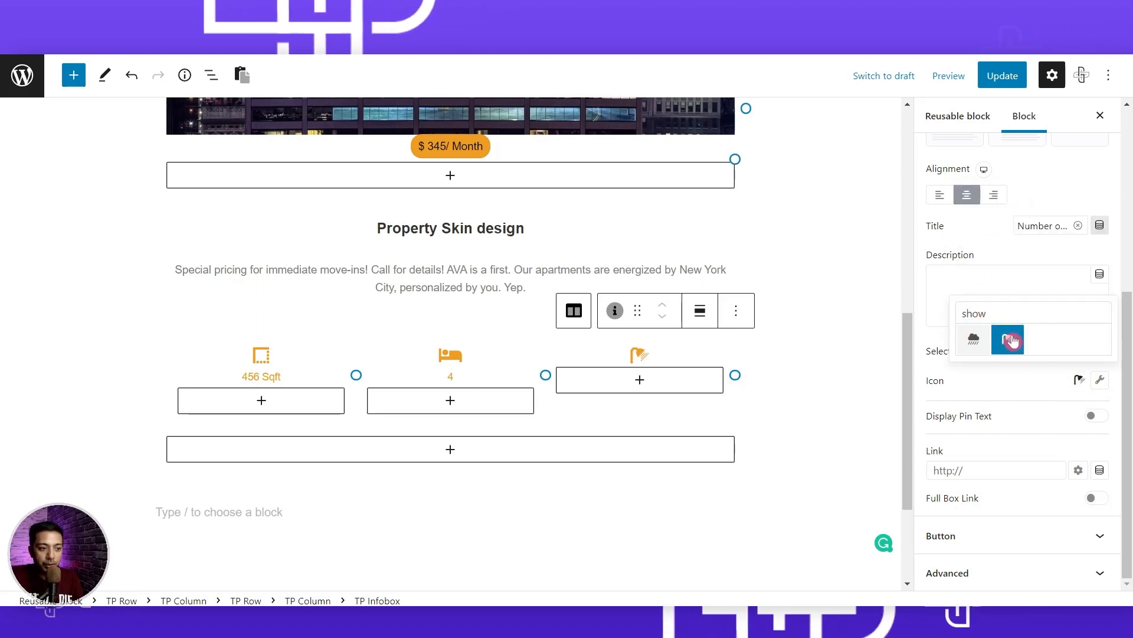
left_click(1007, 385)
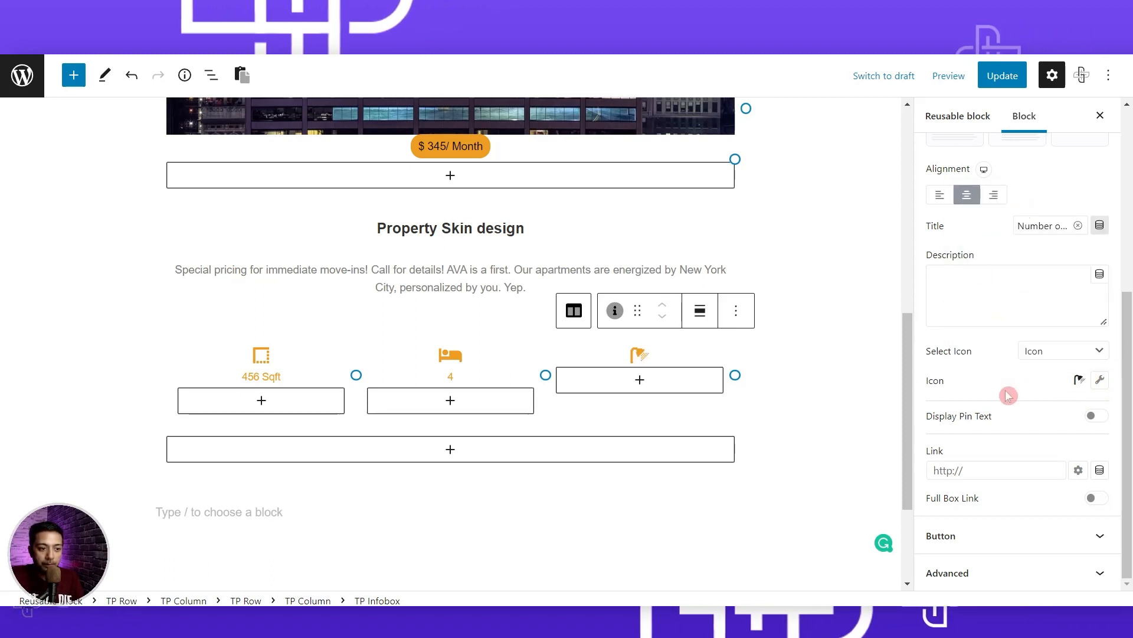
left_click(1003, 76)
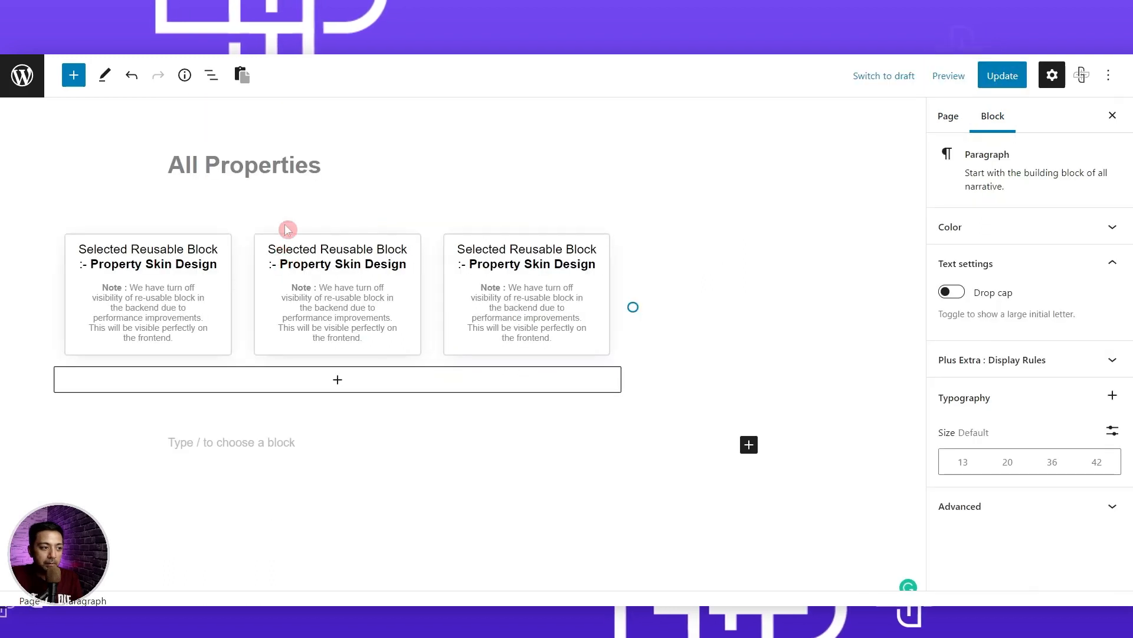
Enable Show Excerpt/Content in the extra options of the post listing on the All Properties page.
left_click(277, 265)
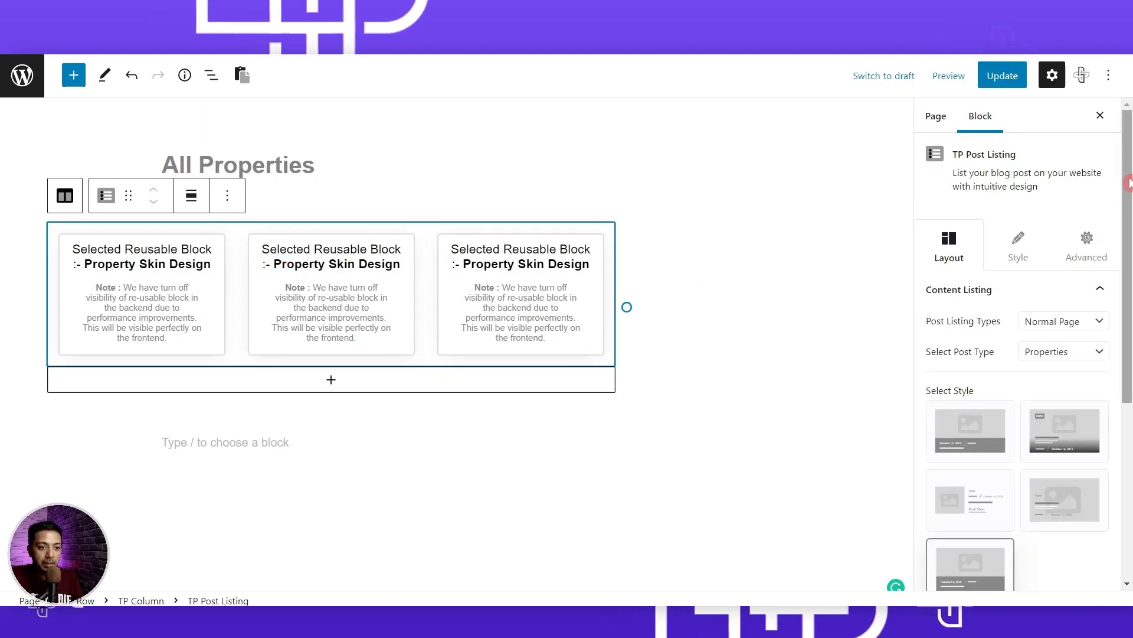
left_click_drag(1127, 184, 1129, 360)
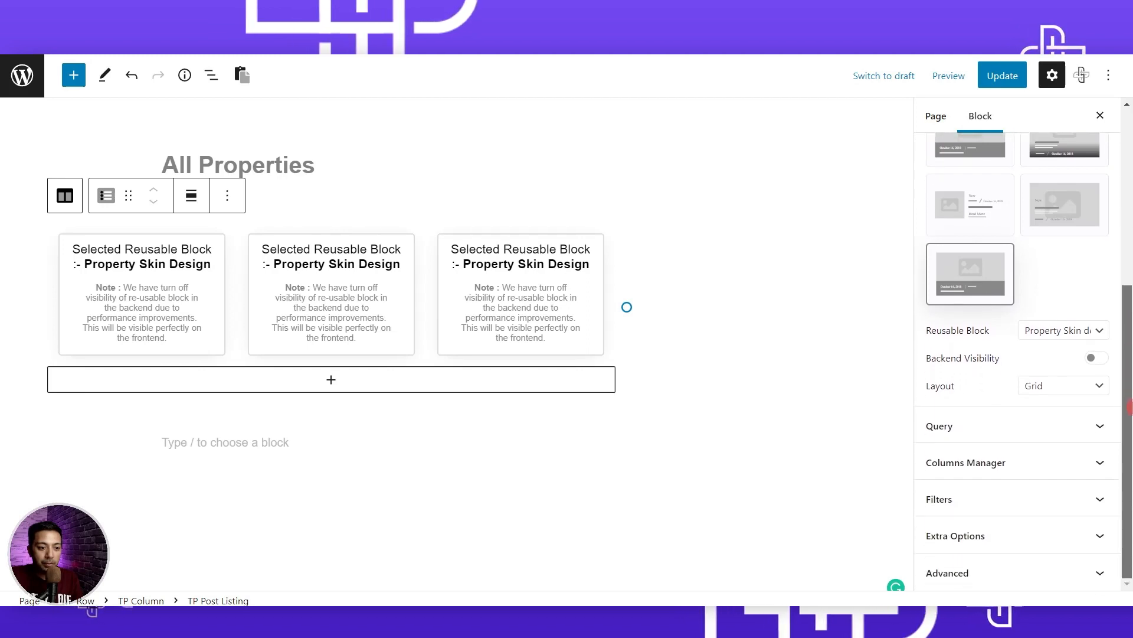
left_click(1078, 425)
scroll(1078, 423, "down", 3)
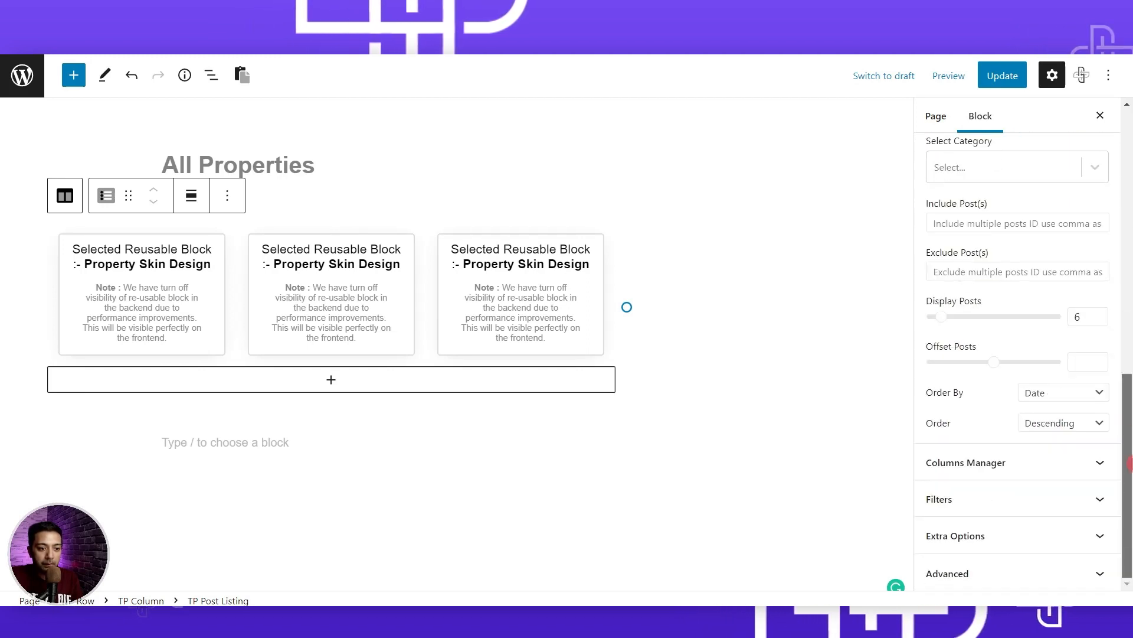
left_click(1058, 533)
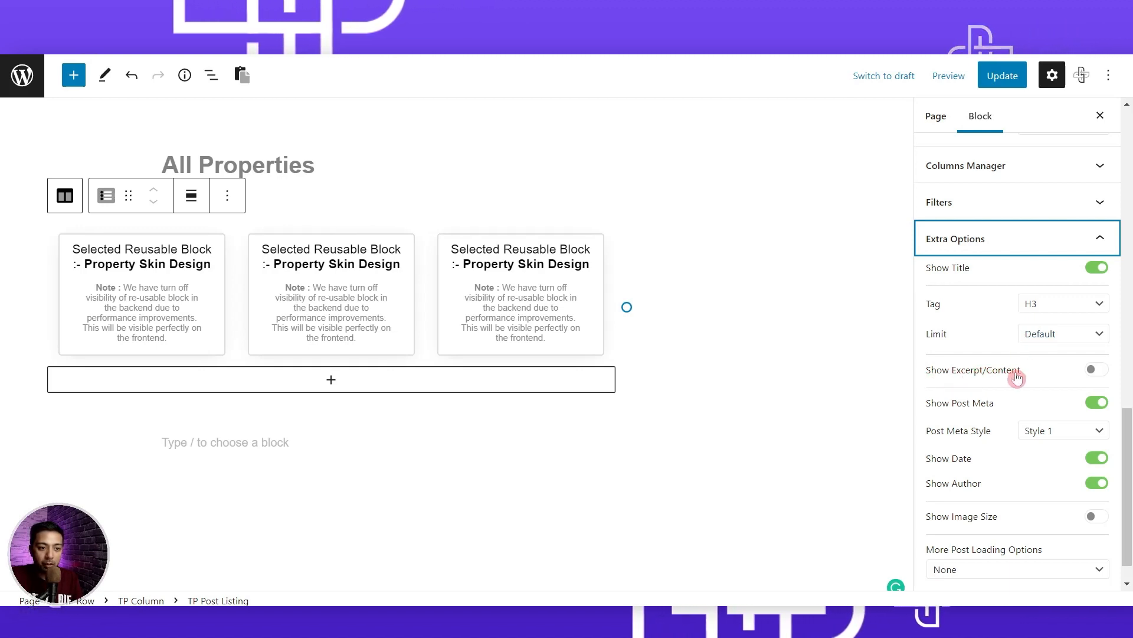
left_click(1104, 374)
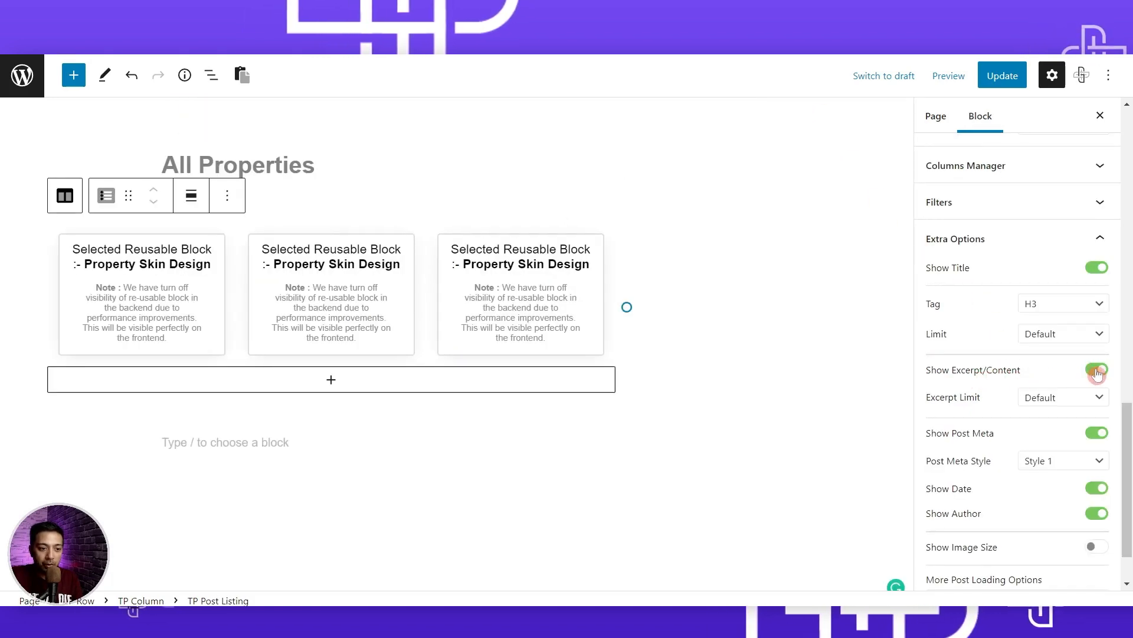
Limit the listing's excerpt by words to a maximum of 10, and view the updated page.
left_click(1065, 397)
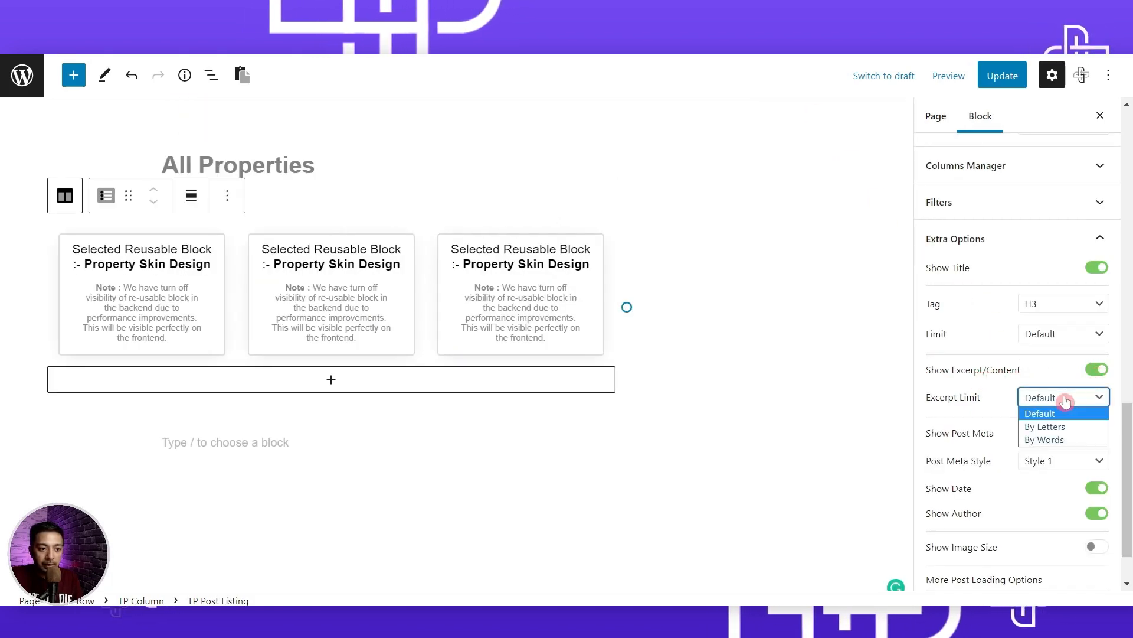
left_click(1059, 439)
left_click_drag(996, 443, 913, 454)
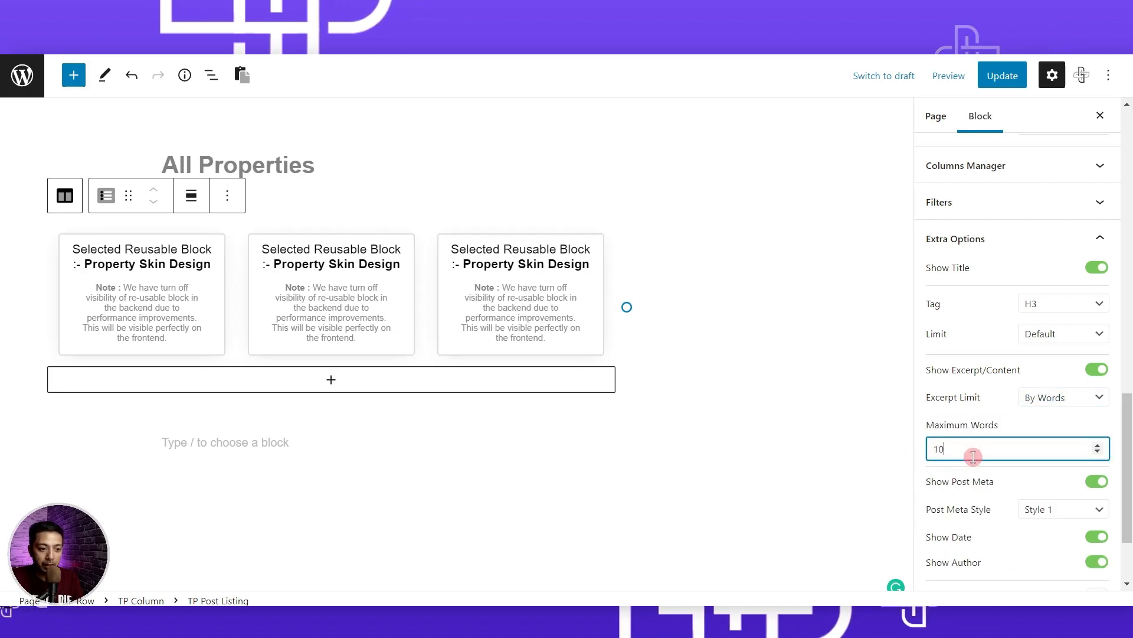
left_click(999, 80)
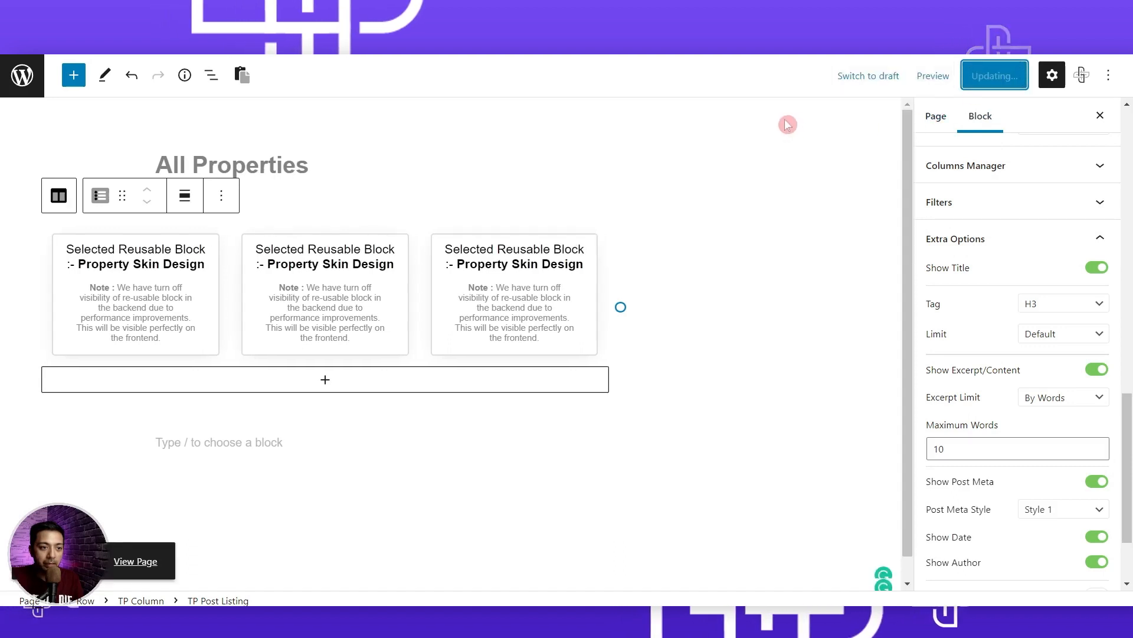
left_click(160, 561)
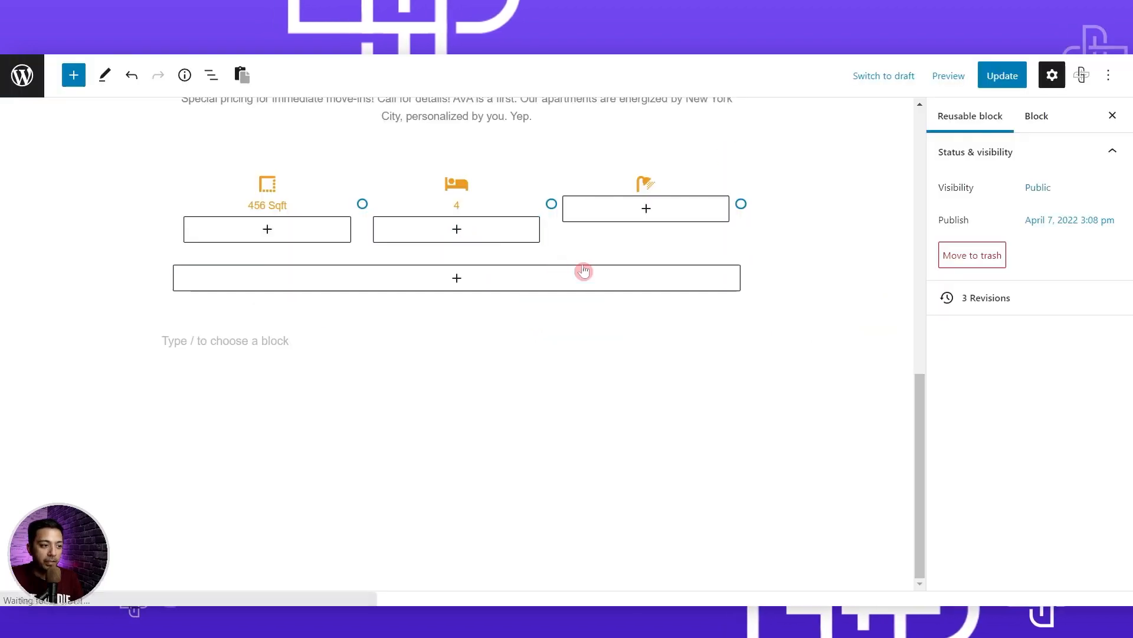
Insert a TP Button block after the infobox row in the reusable property skin.
scroll(619, 271, "up", 3)
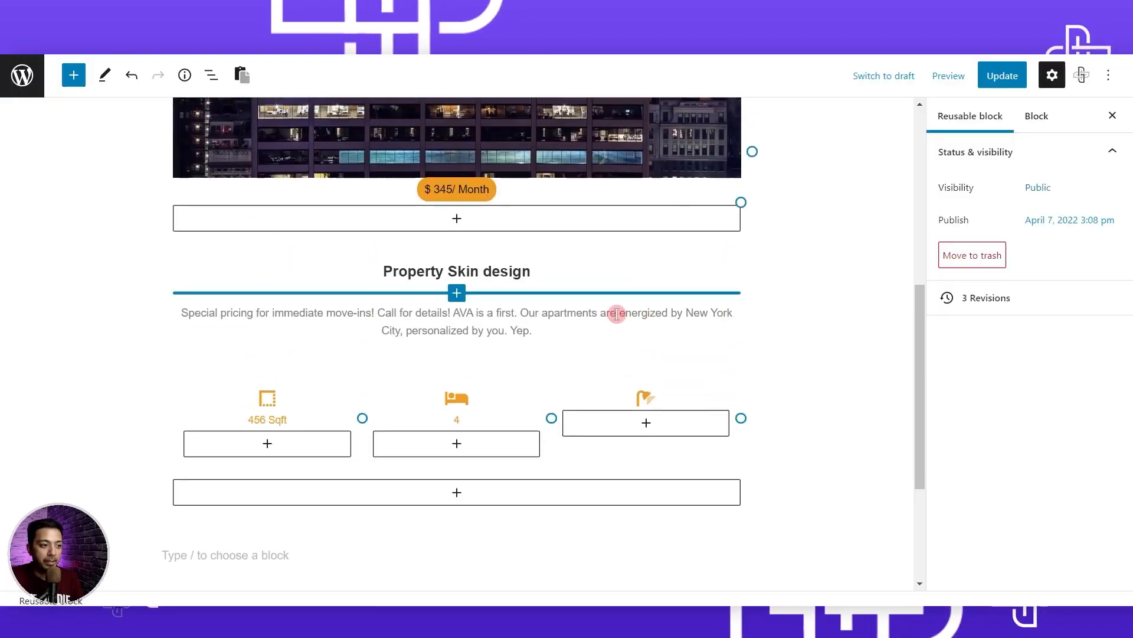
left_click(397, 409)
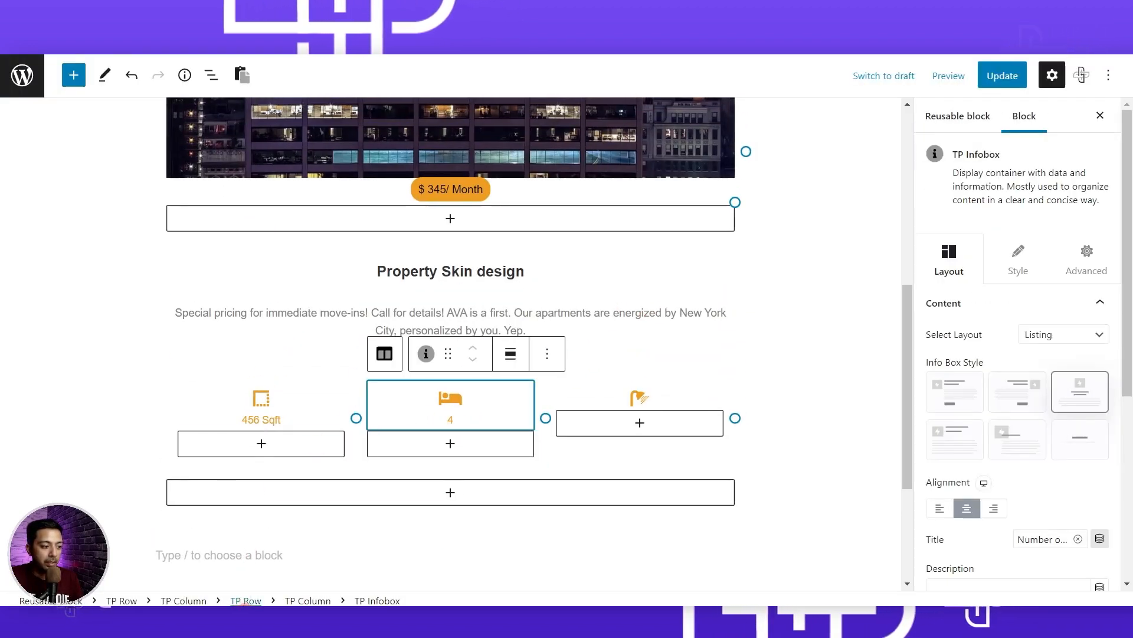
left_click(260, 600)
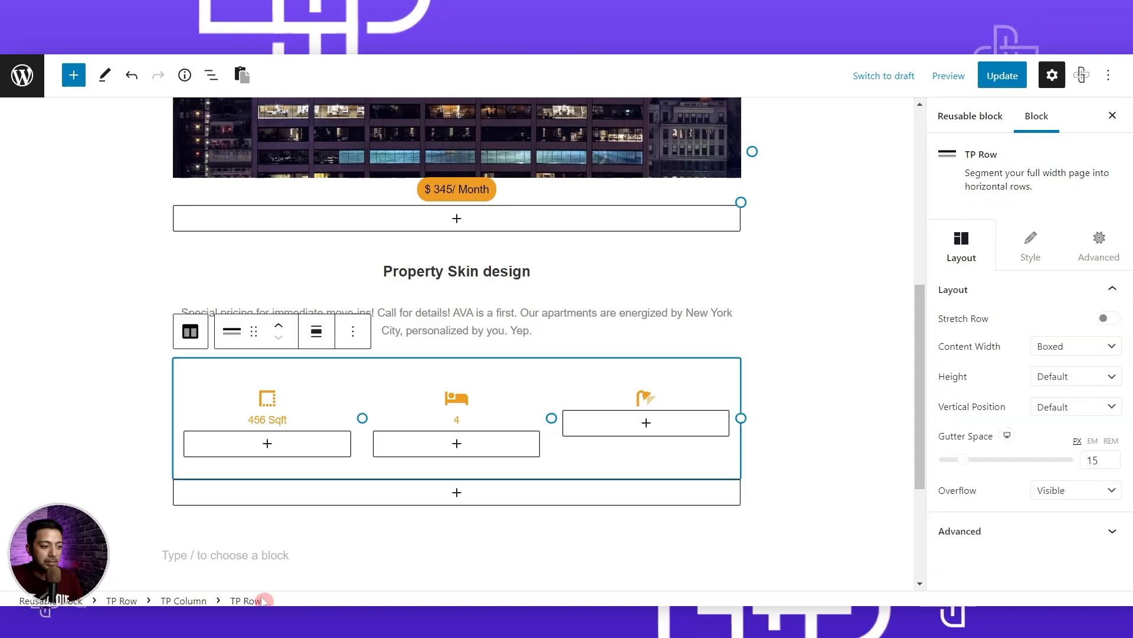
left_click(353, 331)
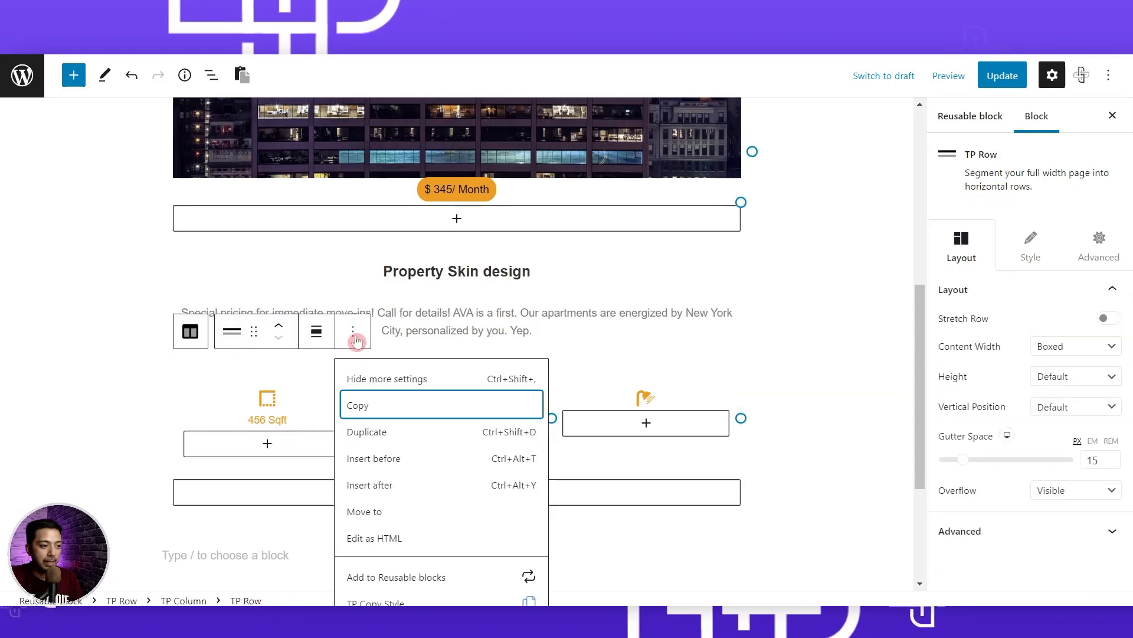
left_click(391, 486)
type("/")
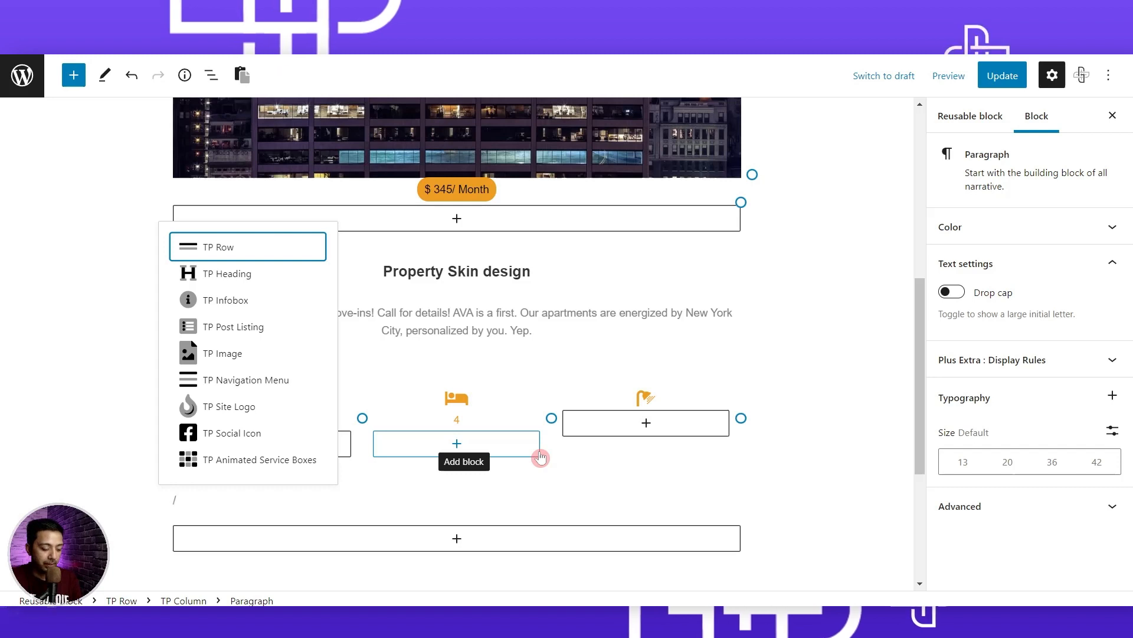
type("bu")
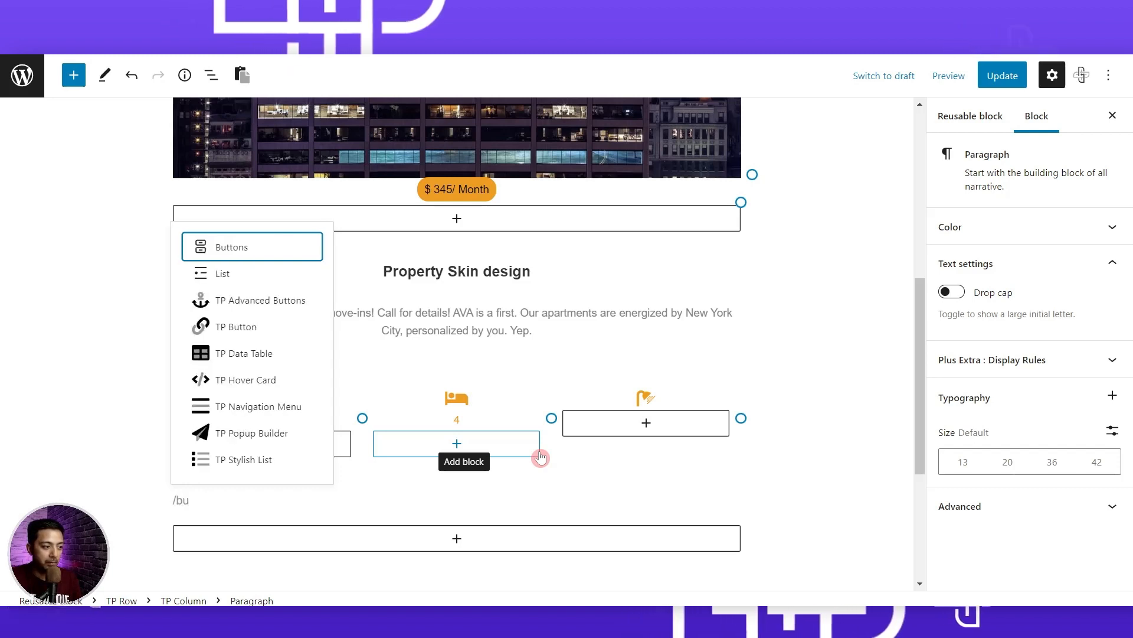
left_click(233, 325)
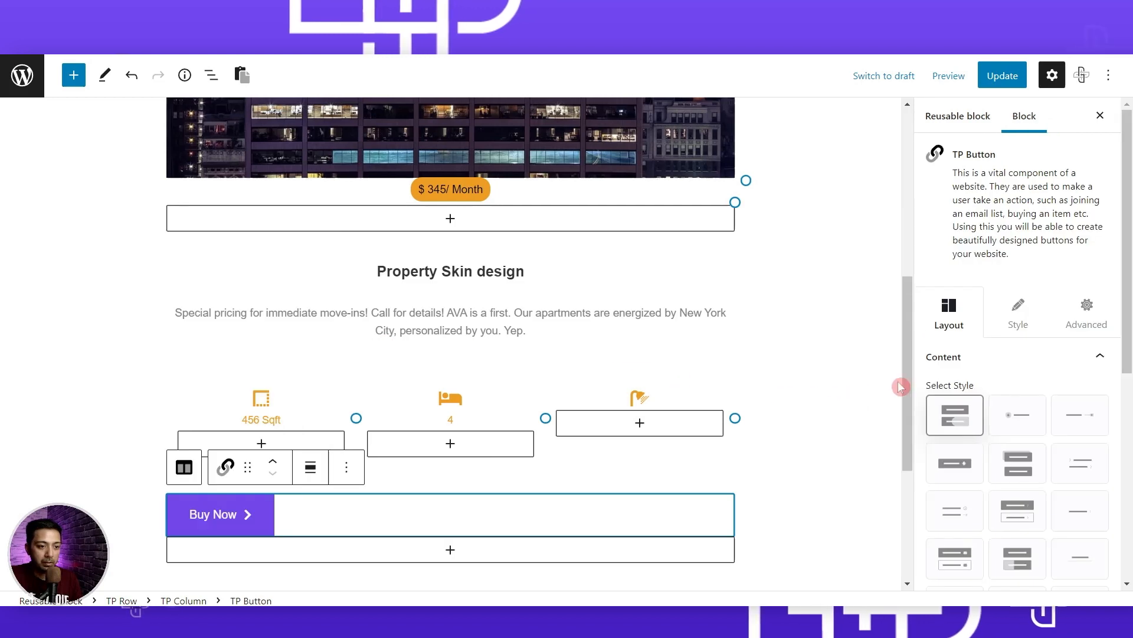
Centre-align the new button and set its title to Send Inquiry.
scroll(1024, 391, "down", 5)
left_click(989, 502)
left_click(968, 555)
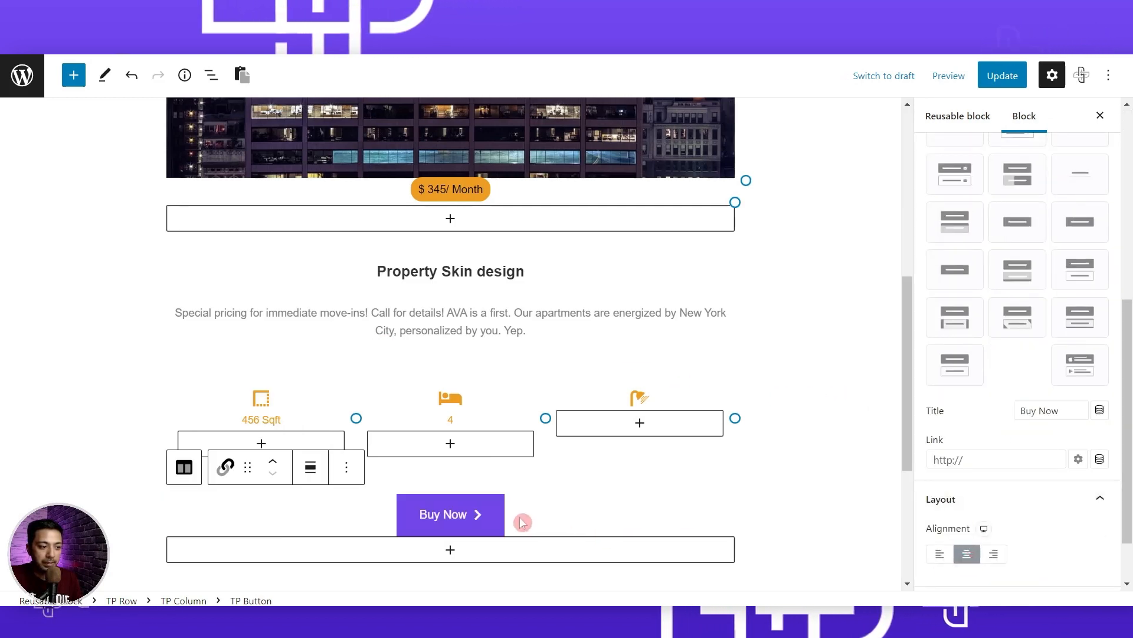
triple_click(1036, 413)
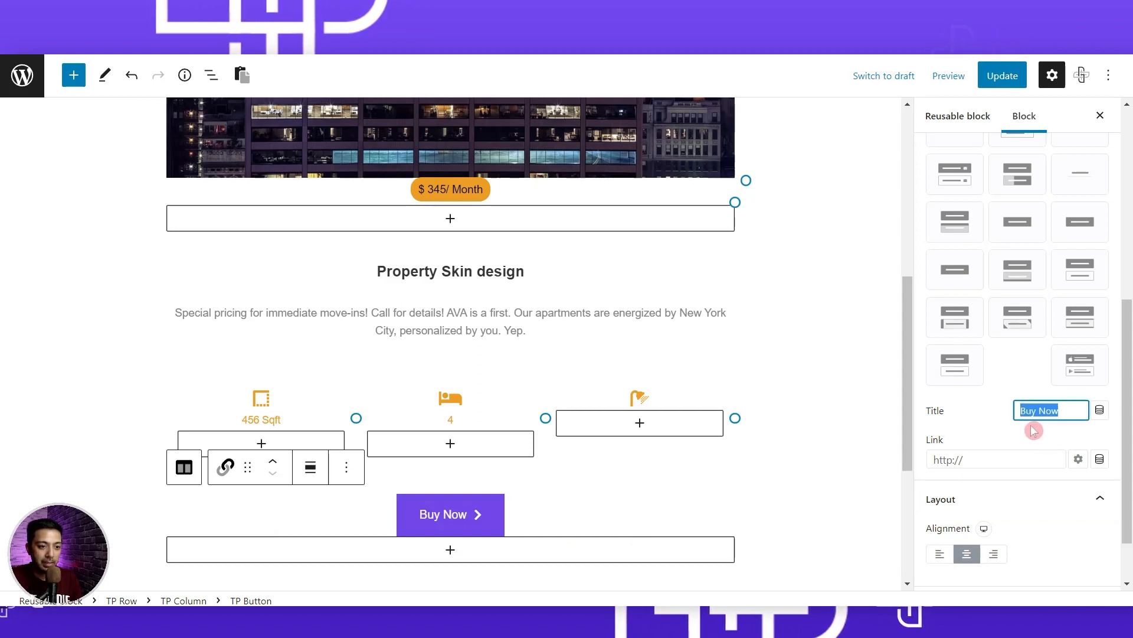
type("Send Inquiry")
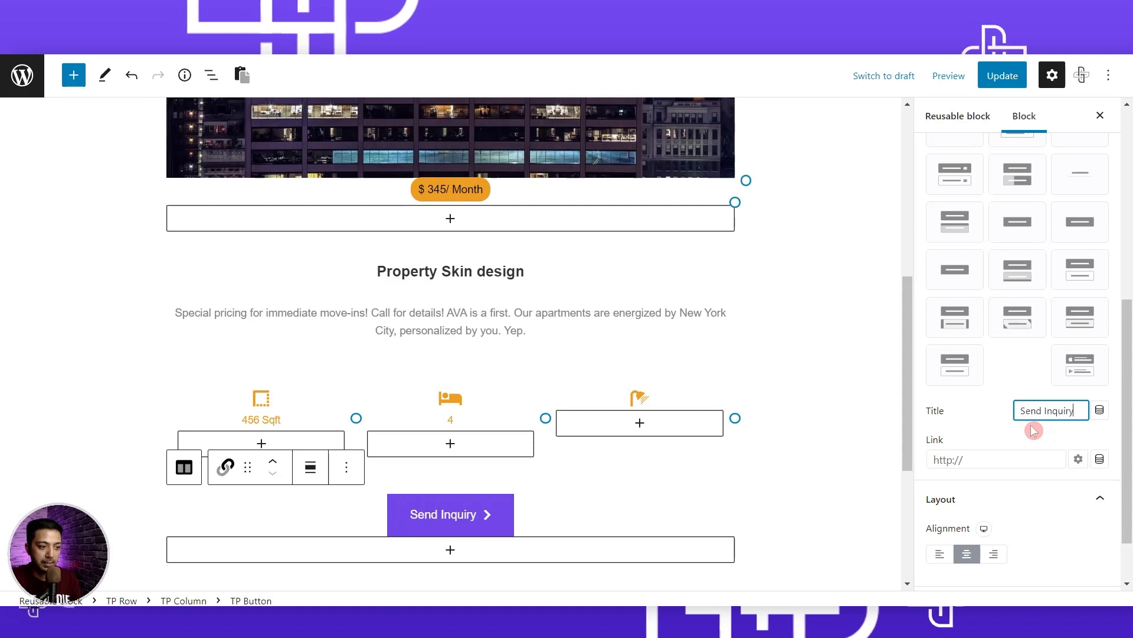
Apply the underlined plain-text style to the Send Inquiry button.
scroll(1020, 411, "up", 2)
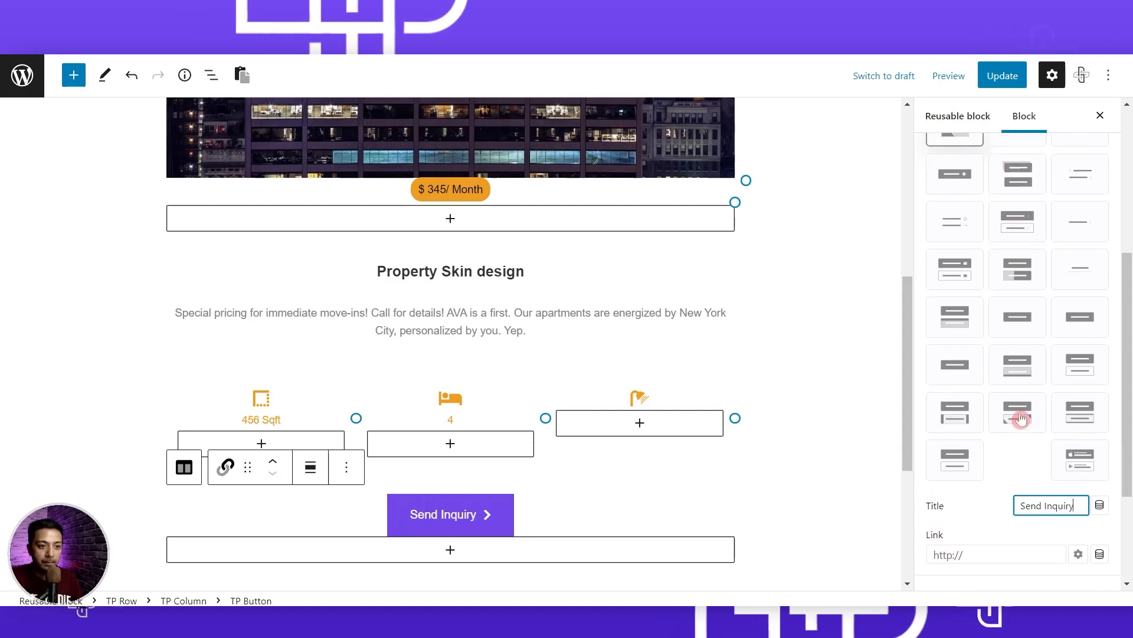
left_click(1080, 273)
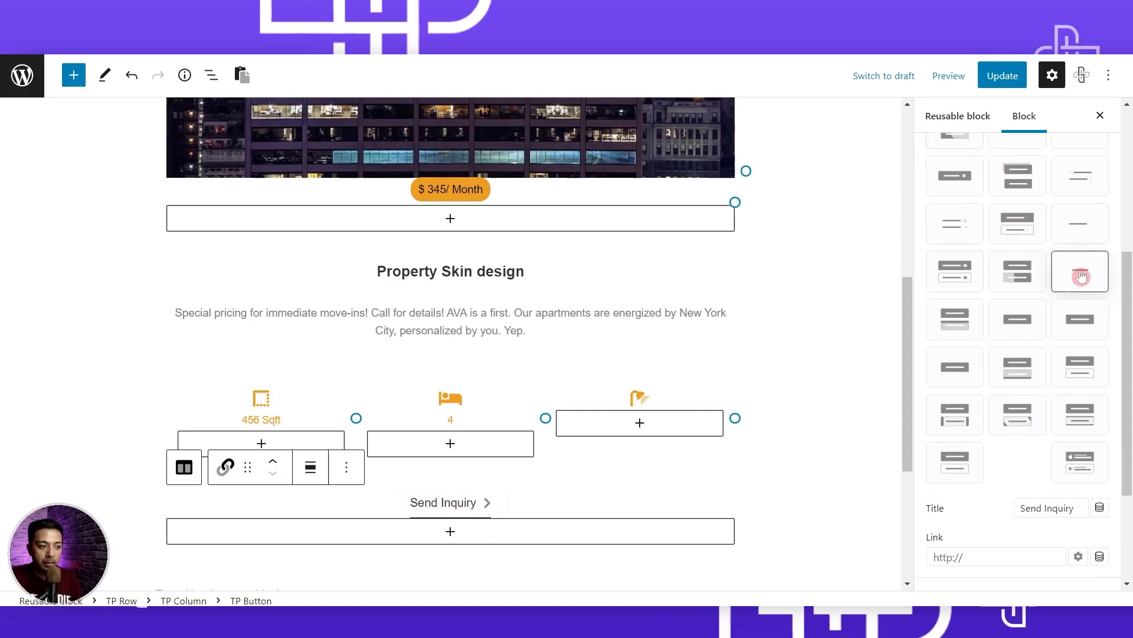
Try two other plain-text styles on the Send Inquiry button and return to the underlined one.
left_click(1077, 227)
left_click(1090, 183)
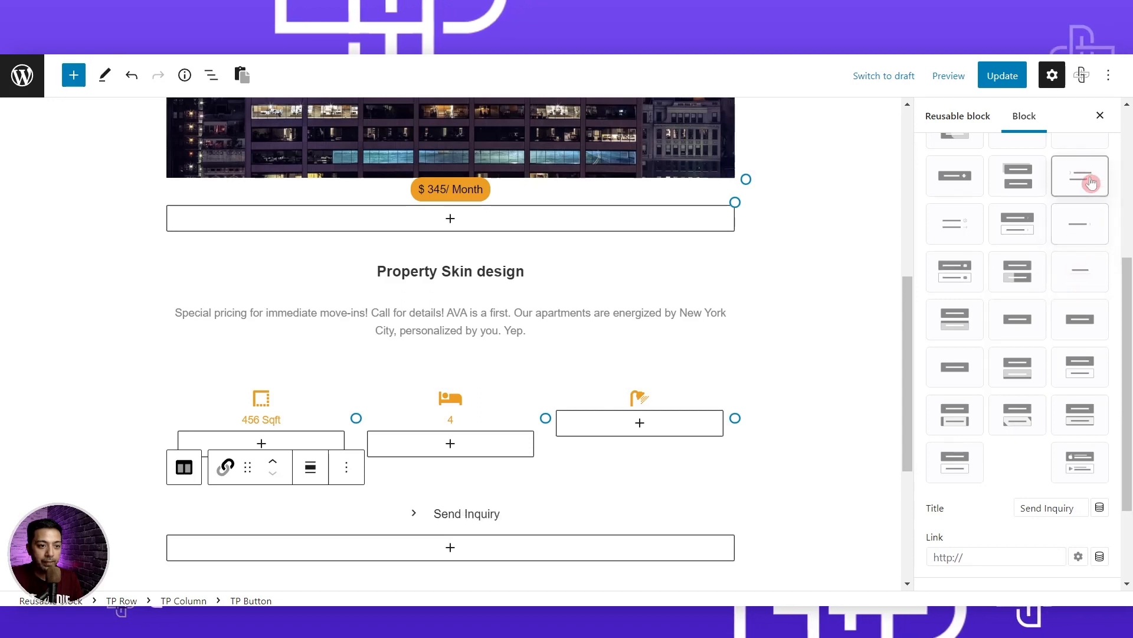
scroll(1077, 214, "up", 2)
left_click(1080, 369)
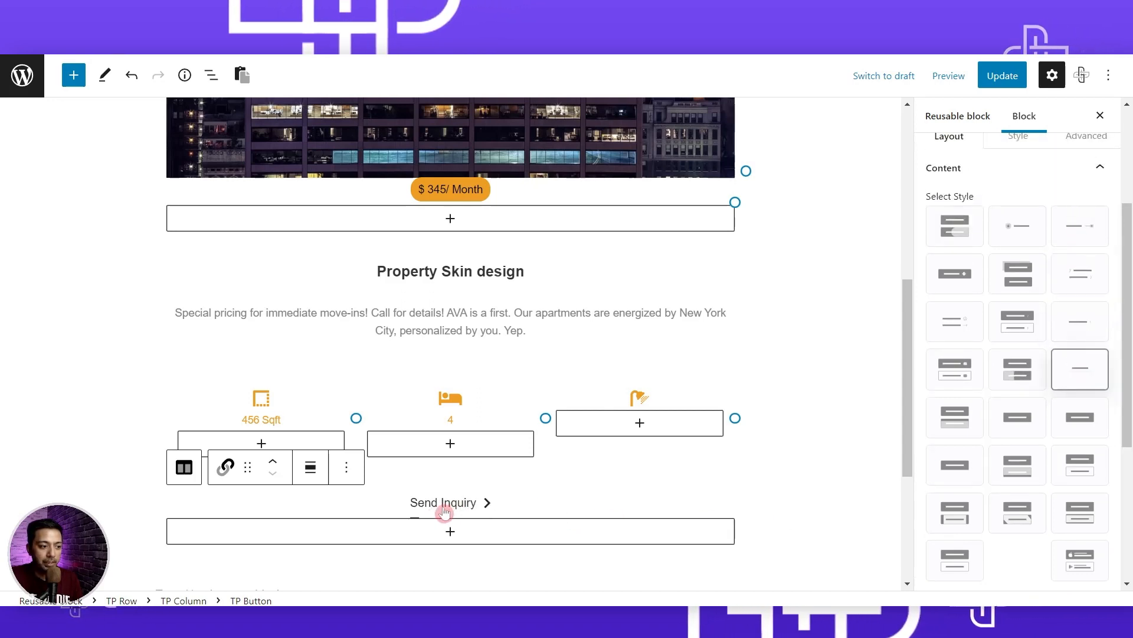
Set the Send Inquiry button's normal text colour to #ED9C1A and update the reusable block.
scroll(1025, 245, "up", 2)
left_click(1025, 237)
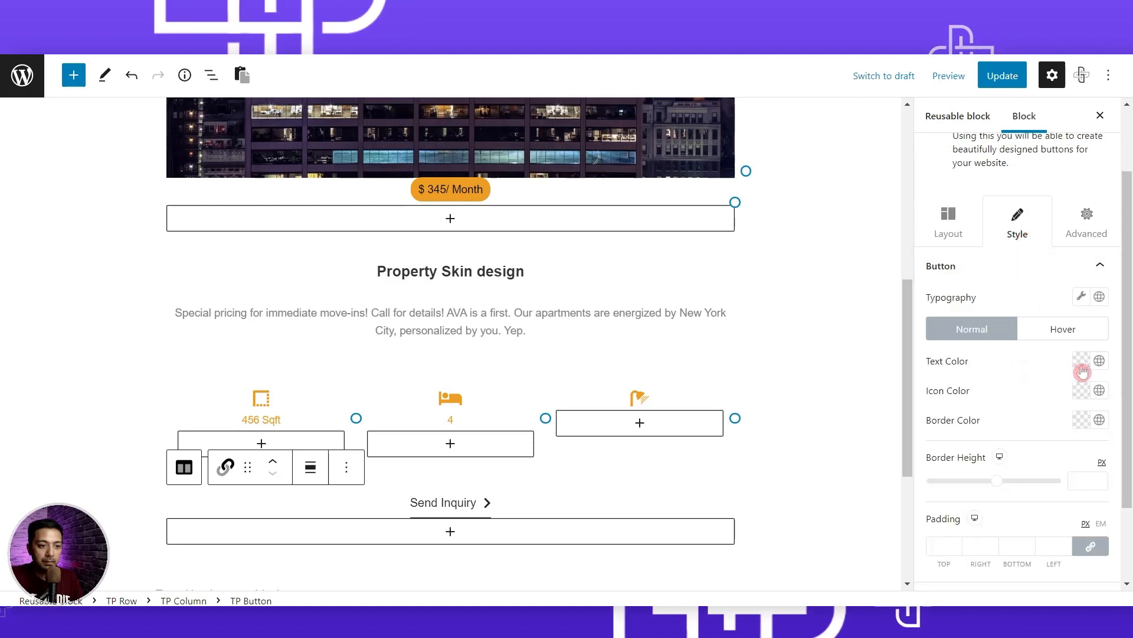
scroll(1083, 467, "down", 2)
scroll(1081, 466, "up", 2)
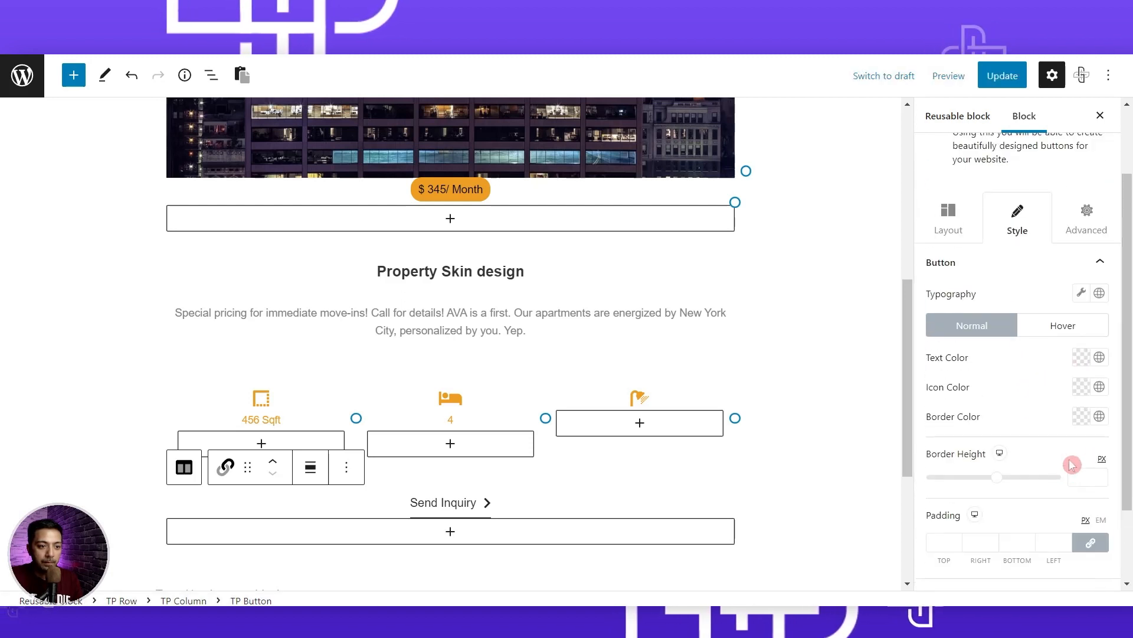
left_click(1082, 356)
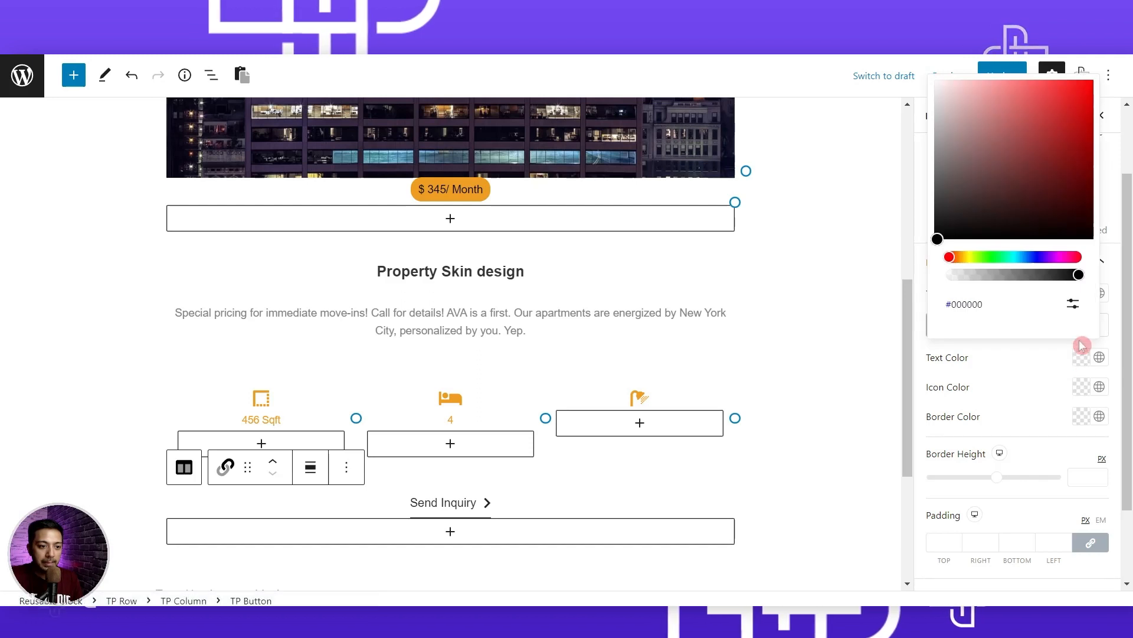
left_click(1079, 310)
double_click(985, 407)
type("ED9C1A")
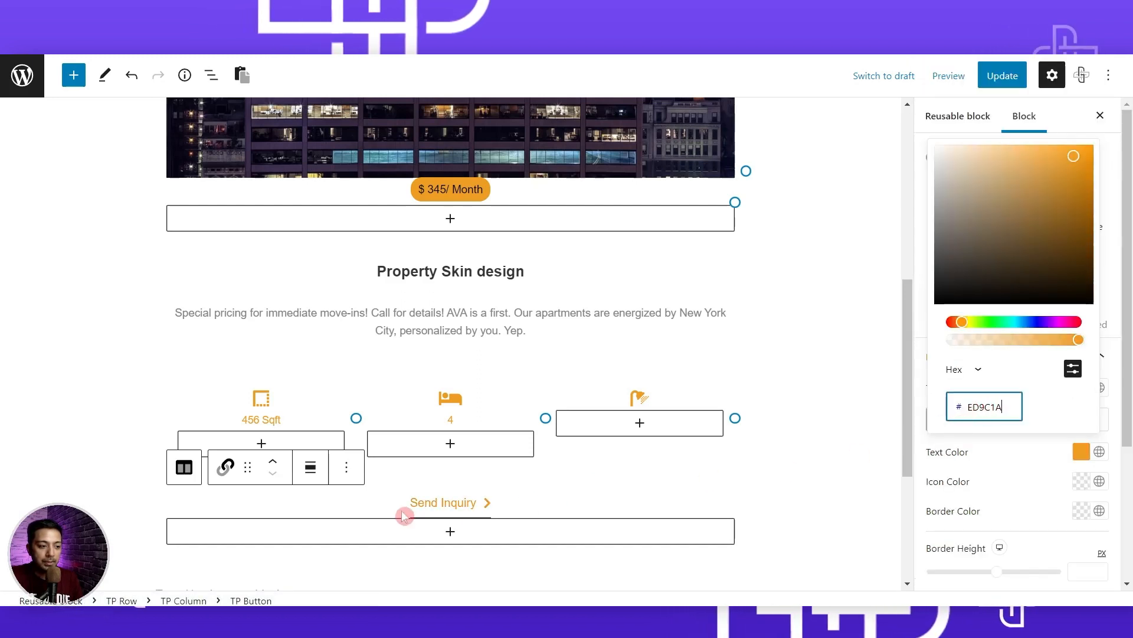
left_click(1000, 75)
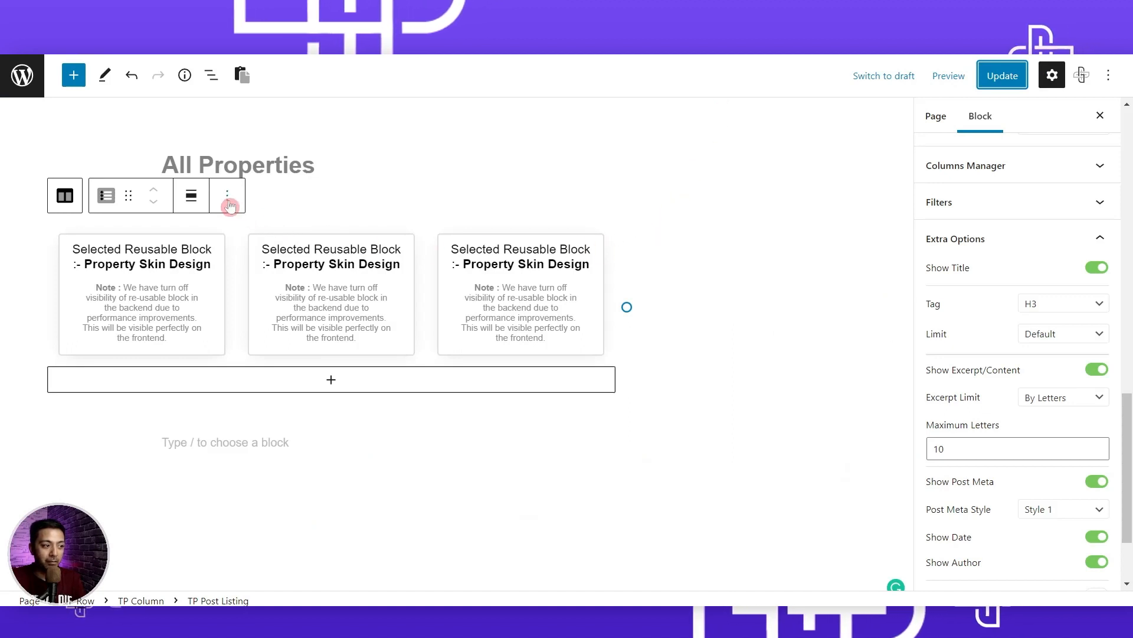
Insert a TP Search Bar block before the post listing on the All Properties page.
left_click(229, 203)
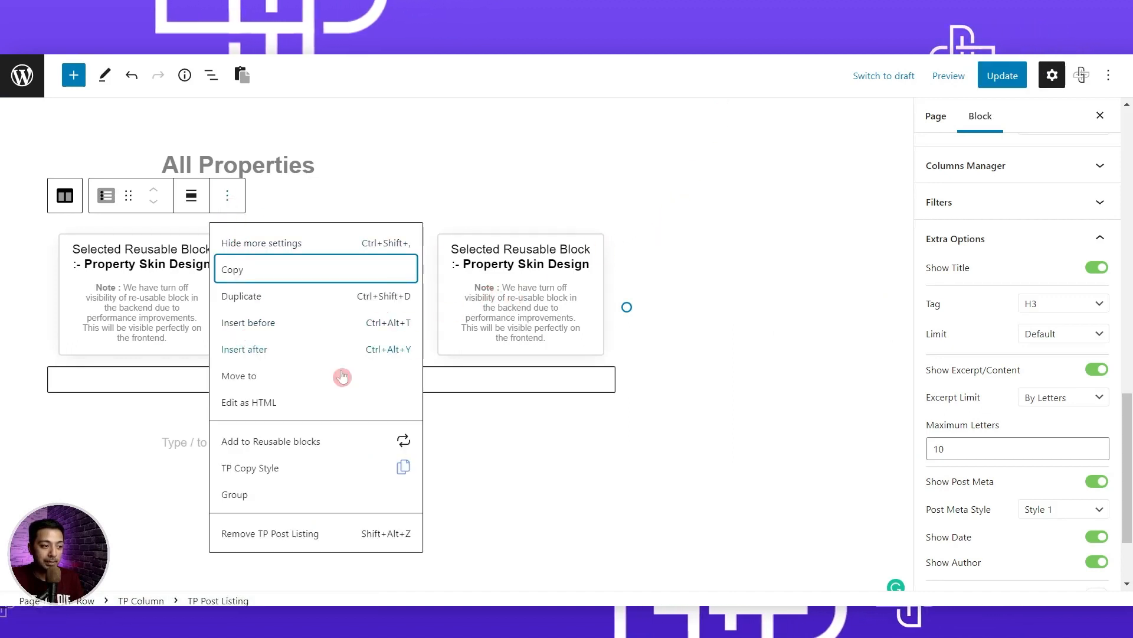
left_click(308, 323)
type("/search")
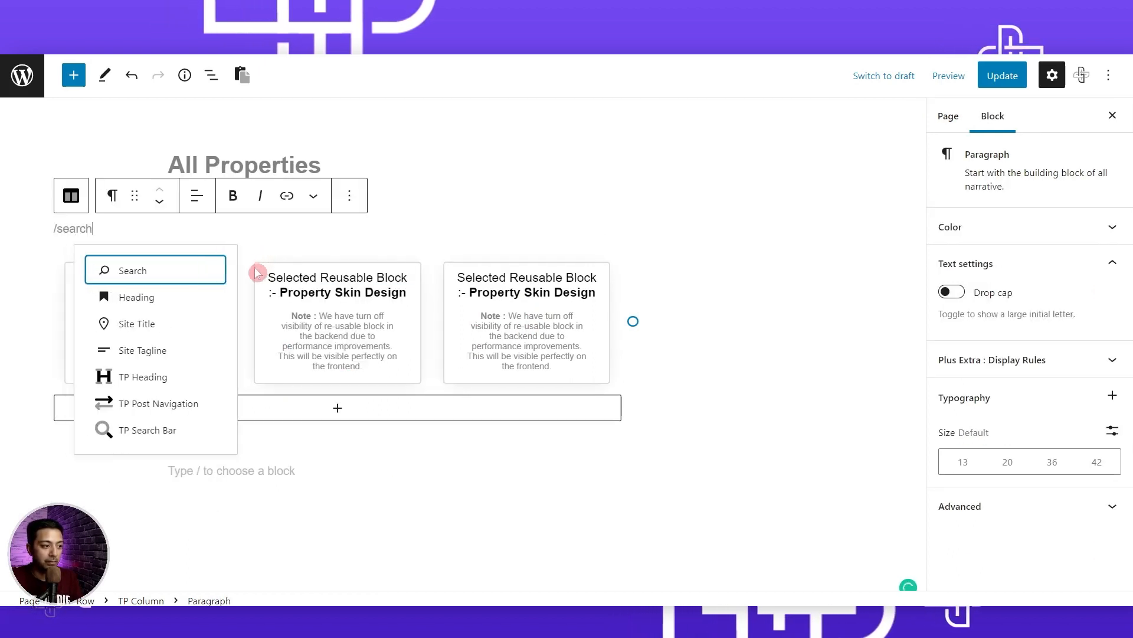
left_click(152, 432)
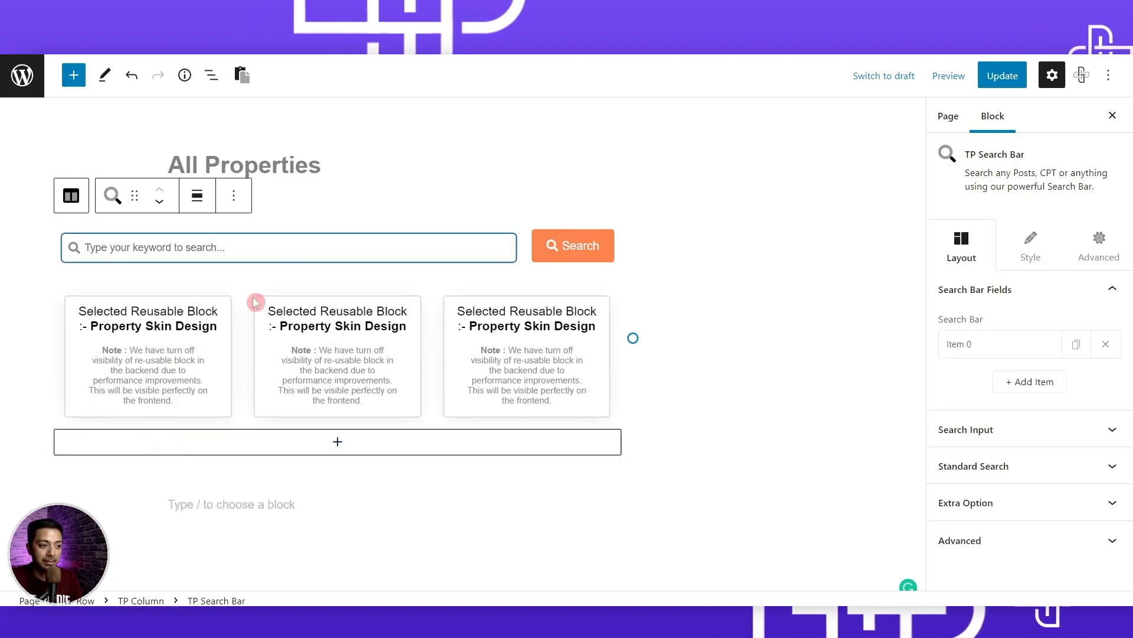
Enable Ajax Search in the search bar's extra options and update the page.
left_click(1088, 507)
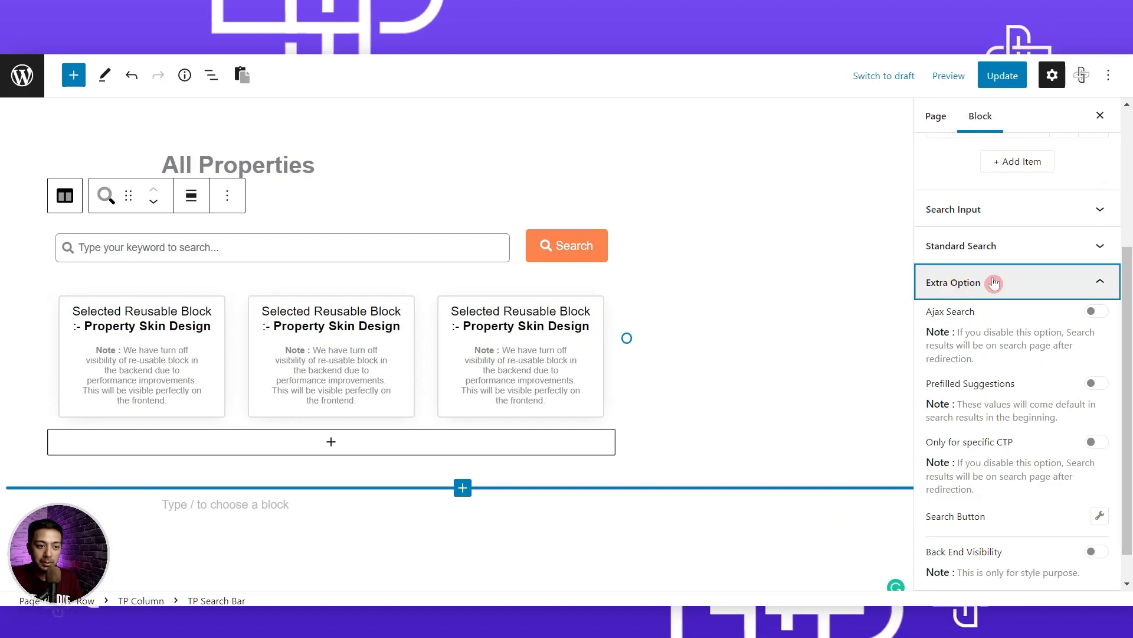
left_click(1097, 314)
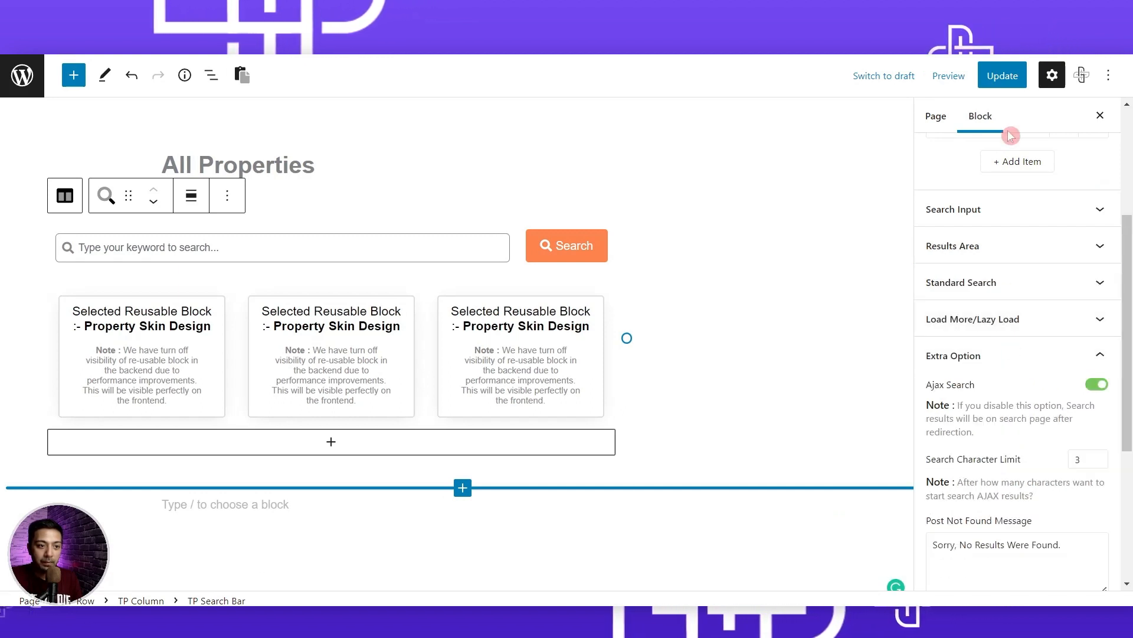
left_click(1004, 77)
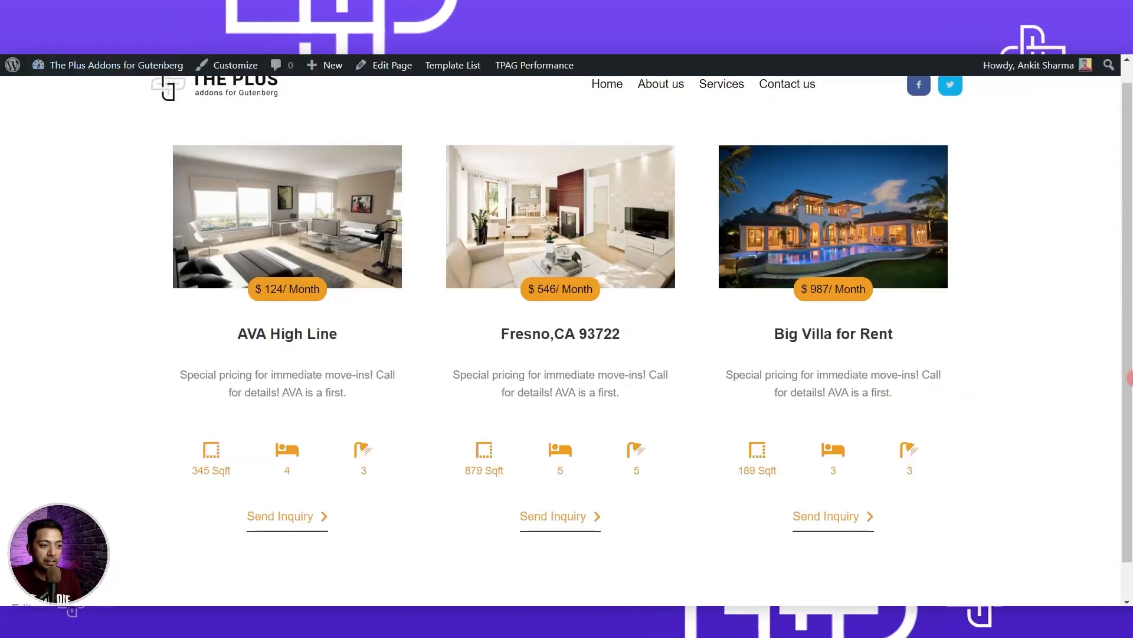
Test the search bar on the live All Properties page by searching for "big villa".
scroll(799, 211, "up", 1)
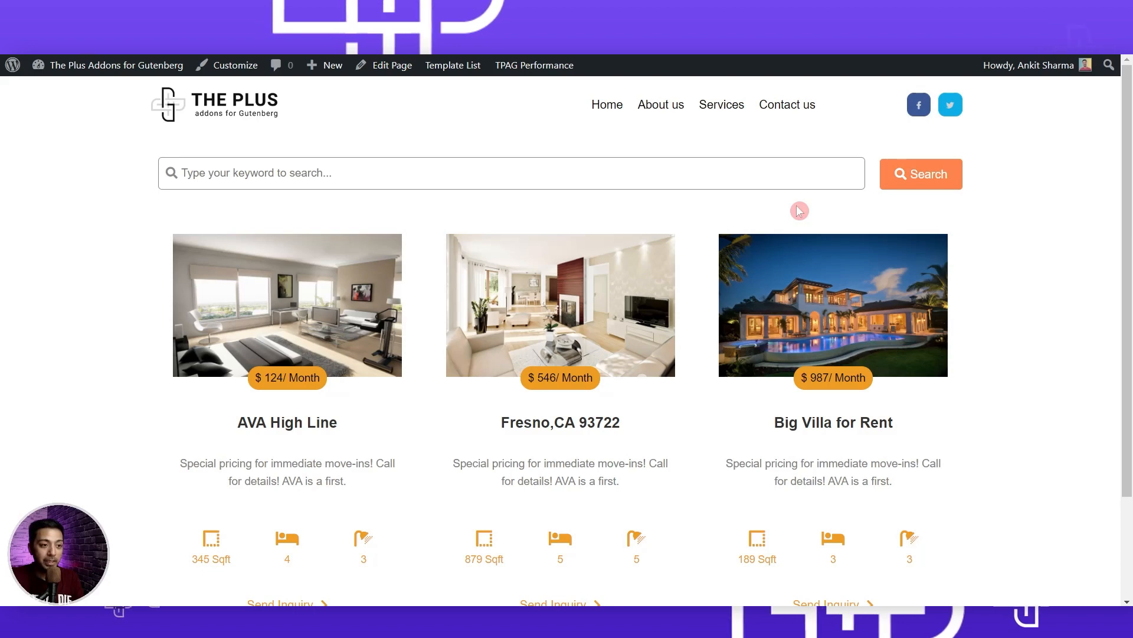
left_click(774, 169)
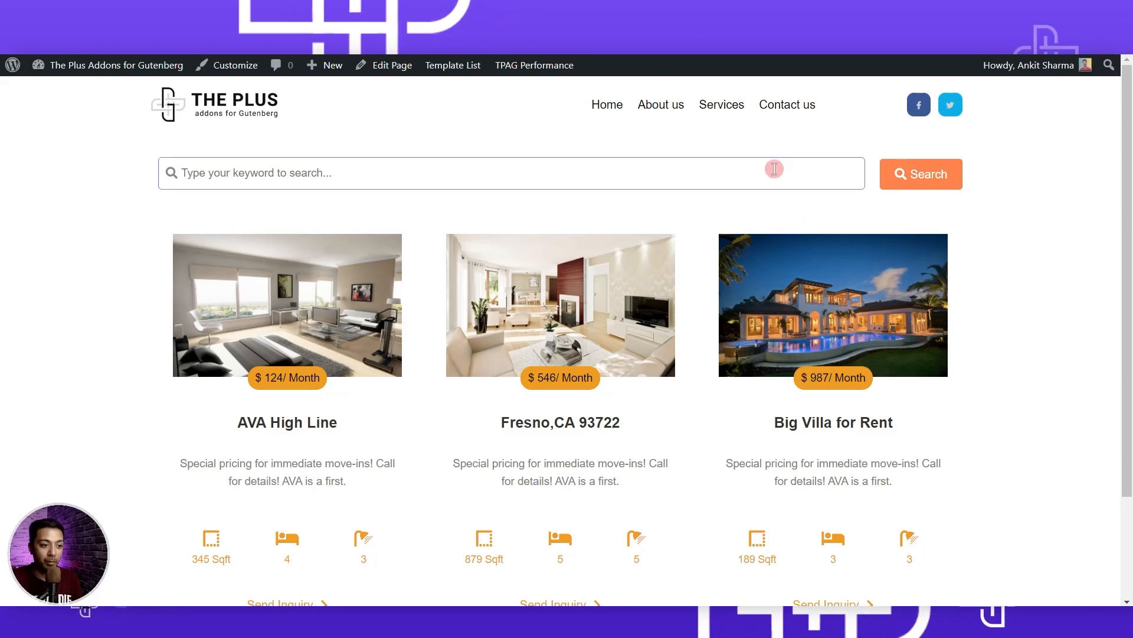
type("big villa")
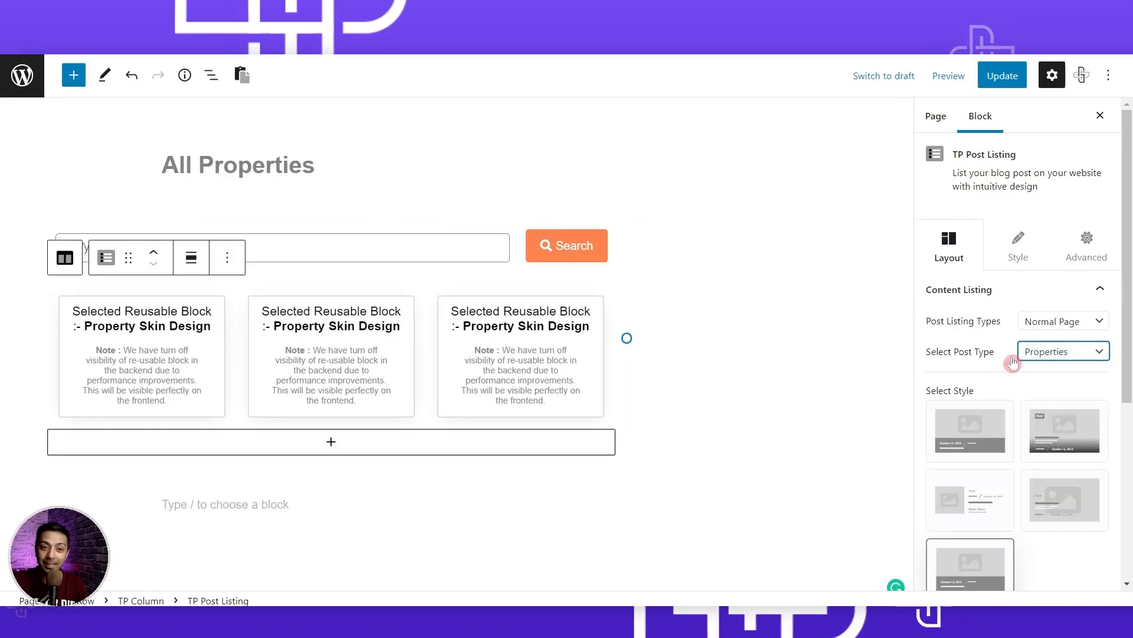
Show the post listing's post type choices, and view the Feature requests board on The Plus roadmap site.
left_click(1056, 353)
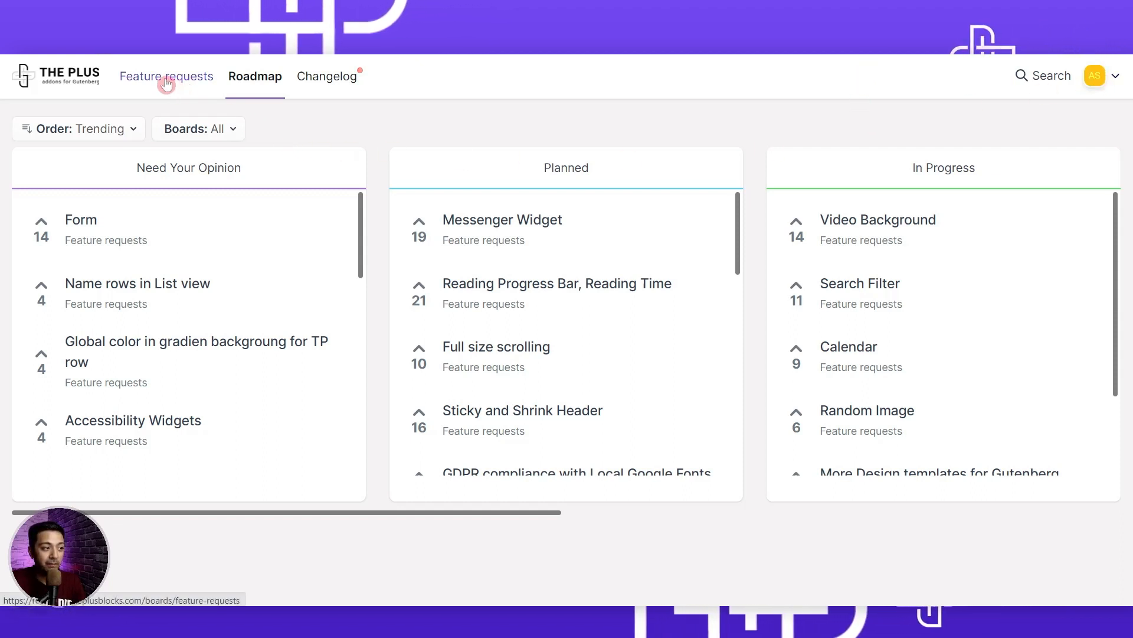
left_click(167, 83)
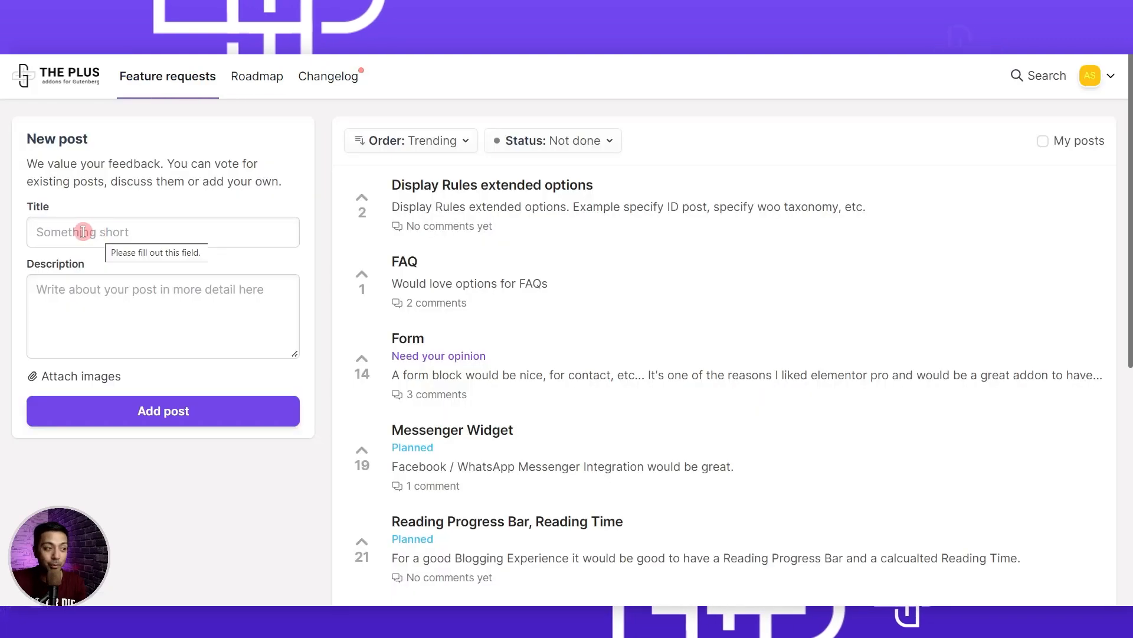